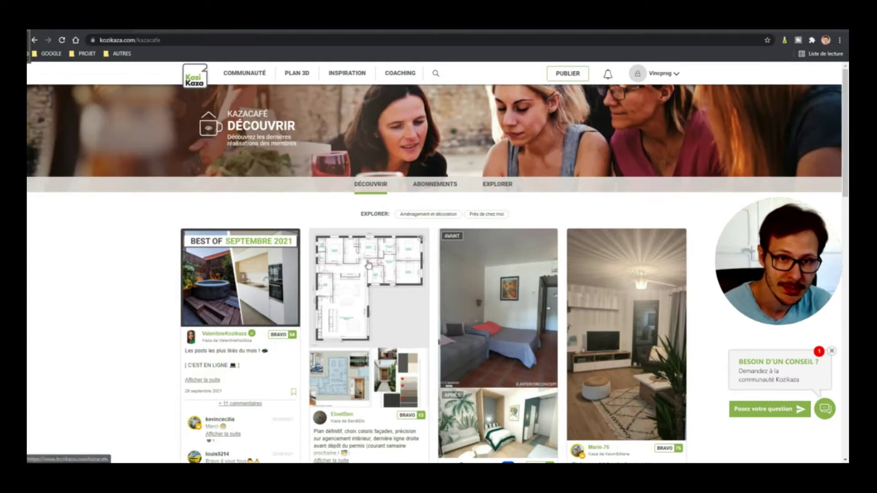
- Create a new 3D plan starting from a blank plan (Nouveau plan vierge)
mouse_move(297, 74)
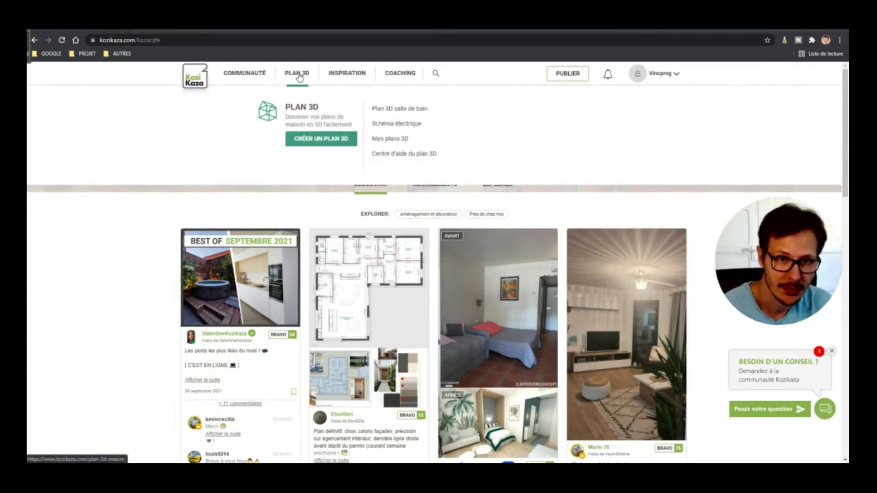
click(316, 146)
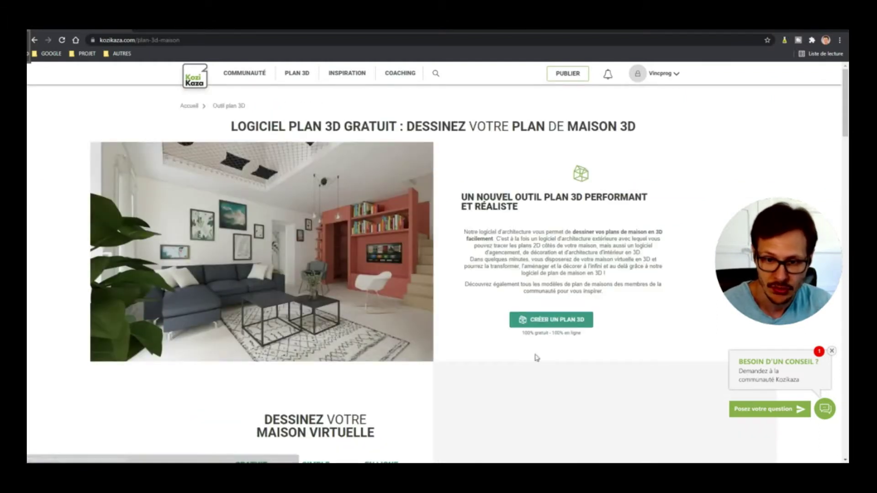
click(558, 320)
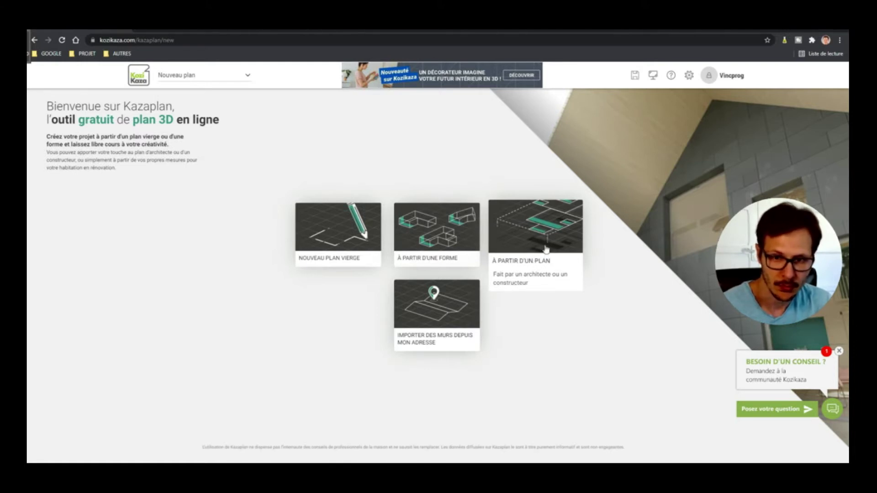
click(339, 250)
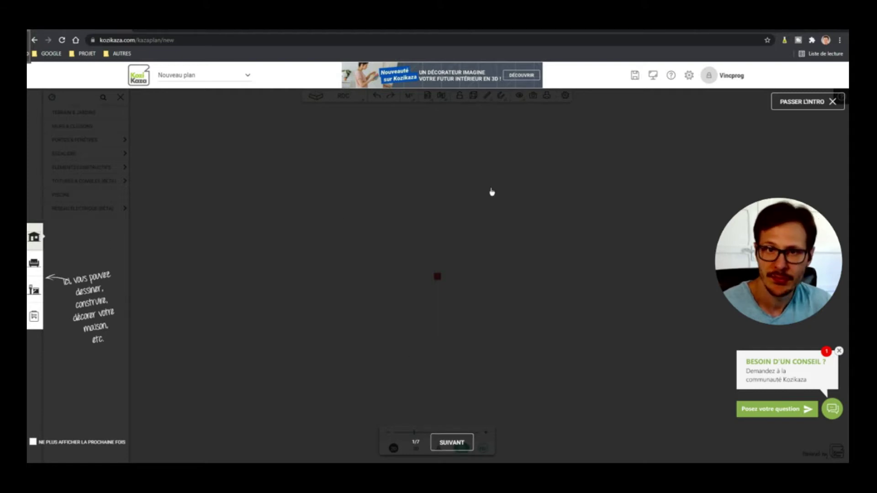
- Go through all seven pages of the introduction tour and finish it
click(452, 443)
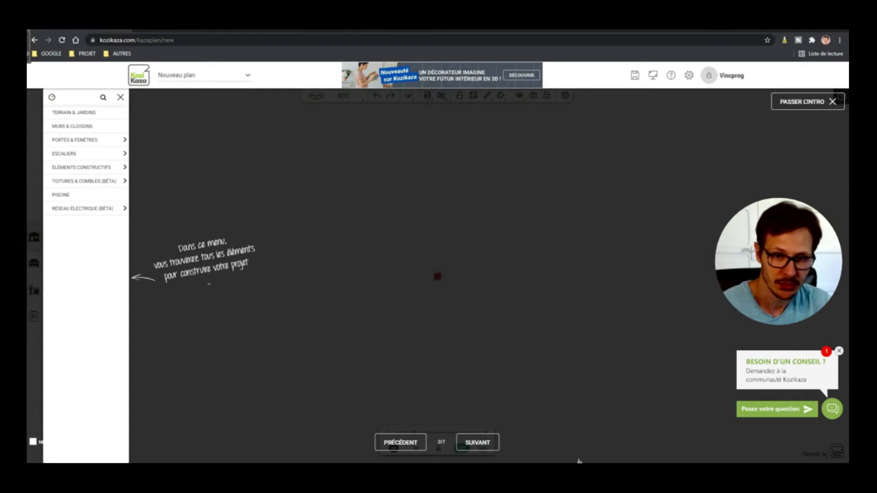
click(477, 445)
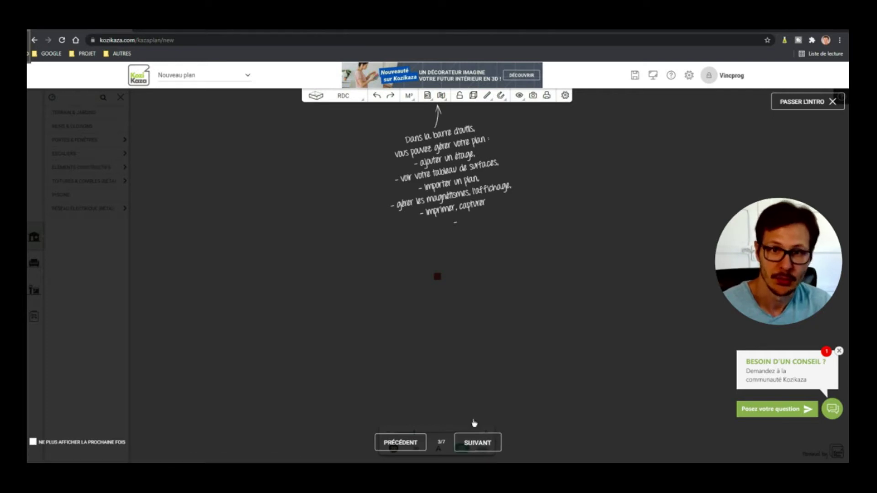
click(478, 442)
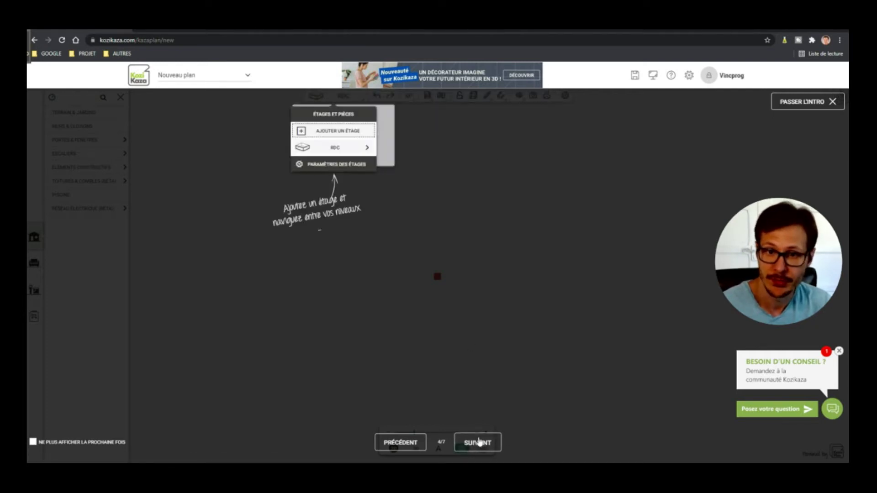
click(478, 442)
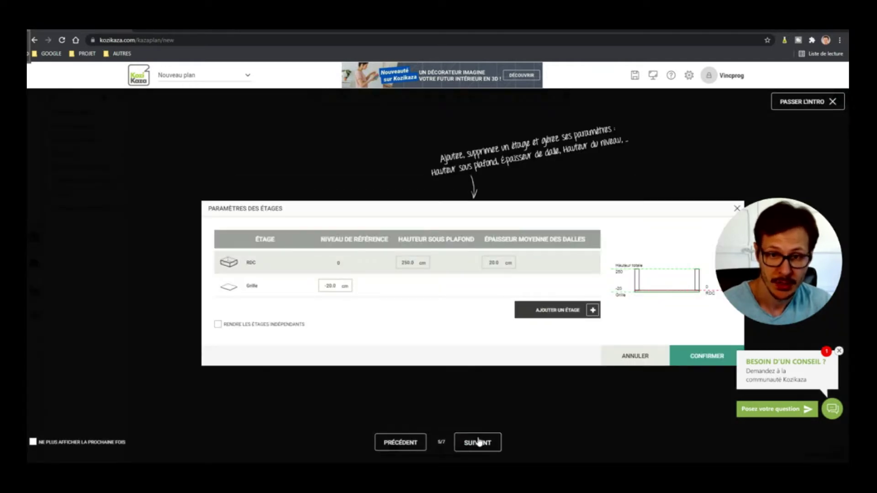
click(477, 442)
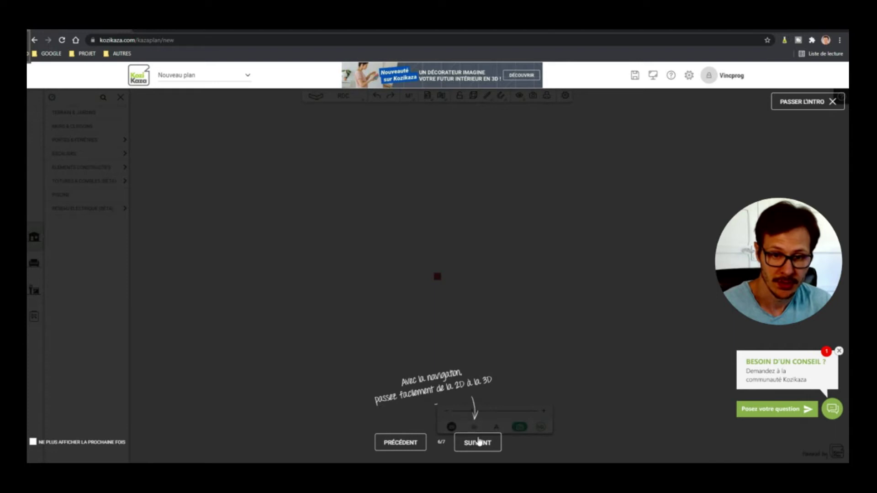
click(477, 442)
click(478, 443)
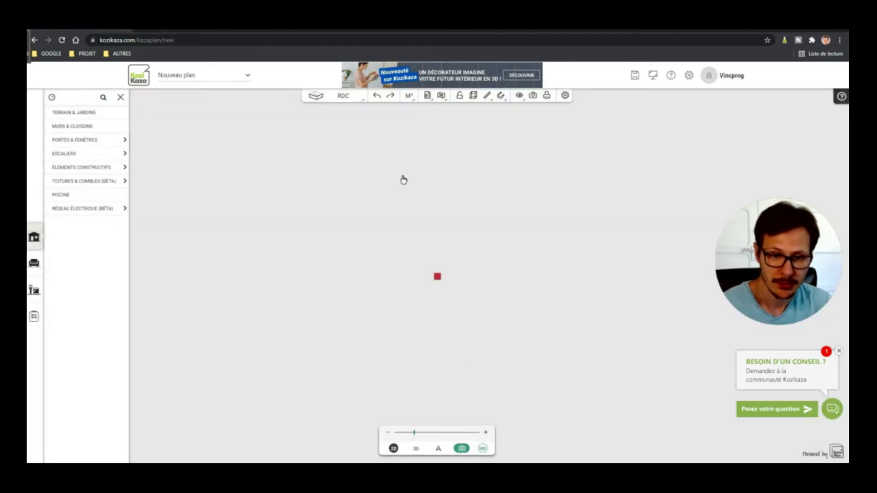
- Review the floor settings for the ground floor's ceiling height and slab thickness, and confirm them unchanged
click(338, 95)
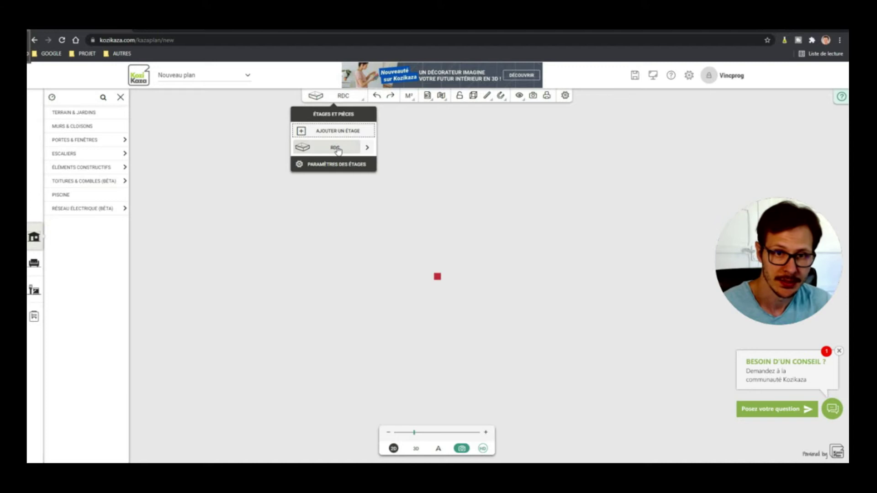
click(337, 165)
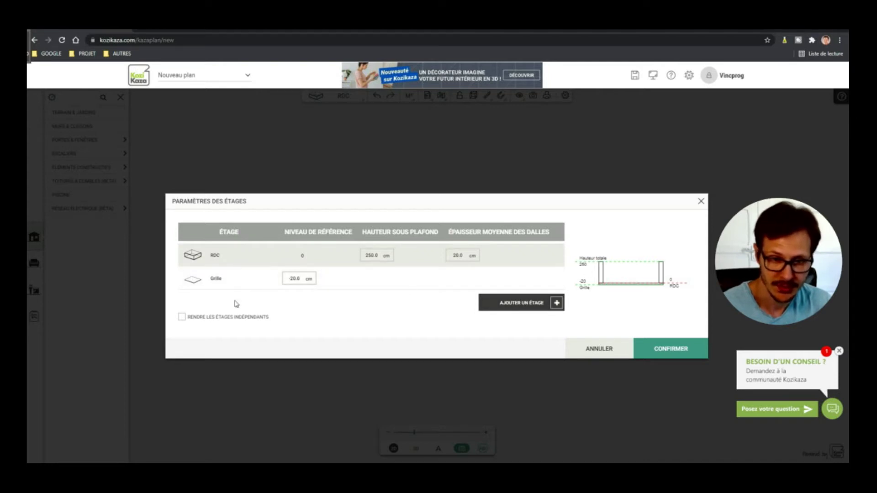
click(677, 355)
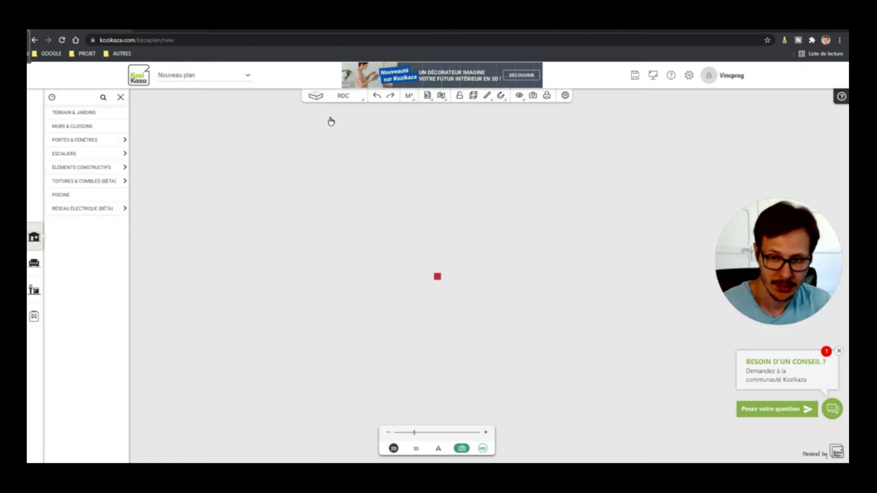
- Draw a closed four-sided garden boundary with a top edge about 1551 cm and a right edge about 1274 cm long
click(78, 113)
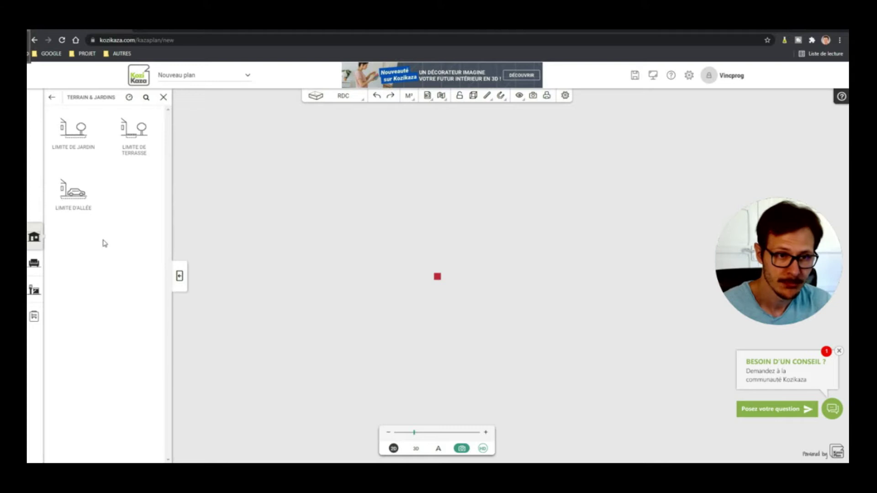
click(78, 134)
click(312, 173)
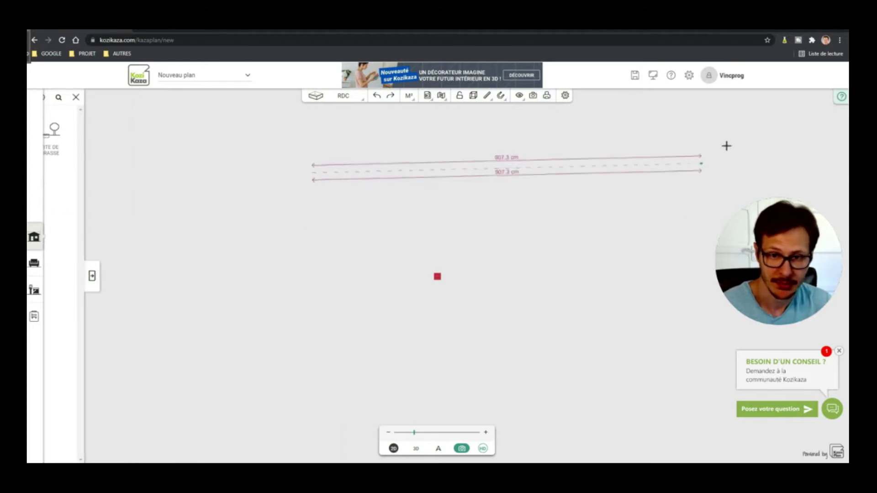
scroll(737, 180, down, 2)
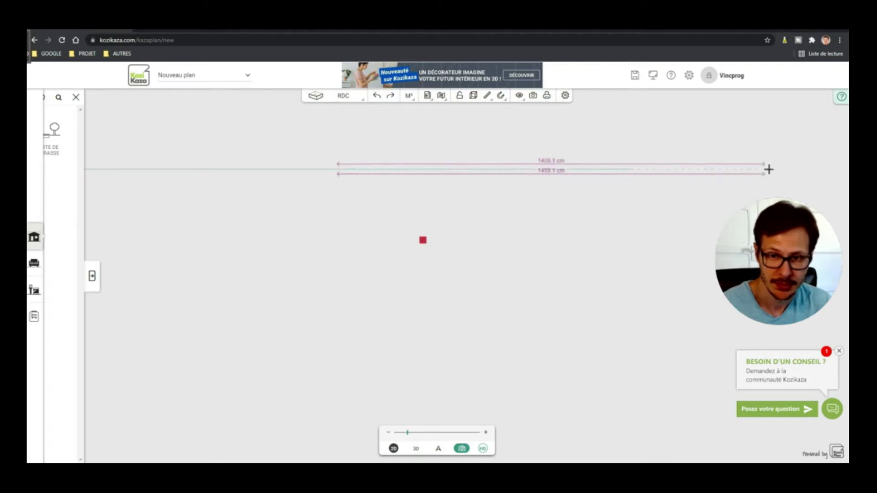
click(791, 168)
scroll(792, 168, down, 1)
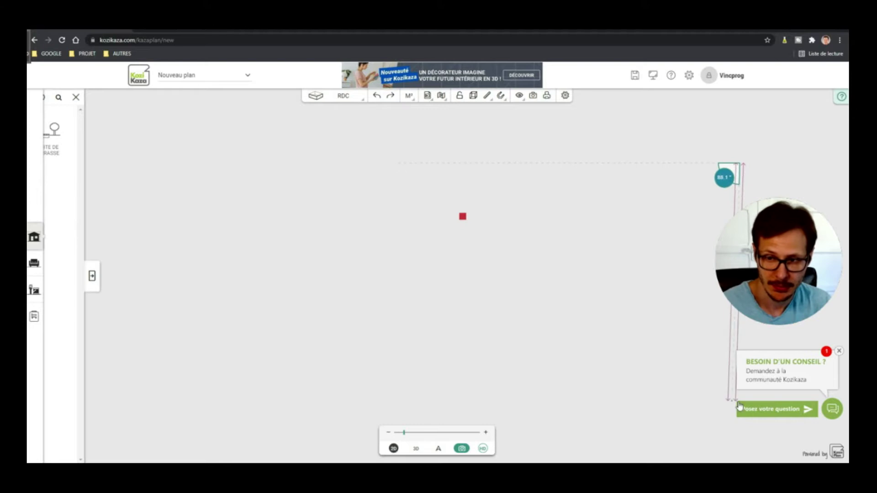
scroll(748, 393, down, 1)
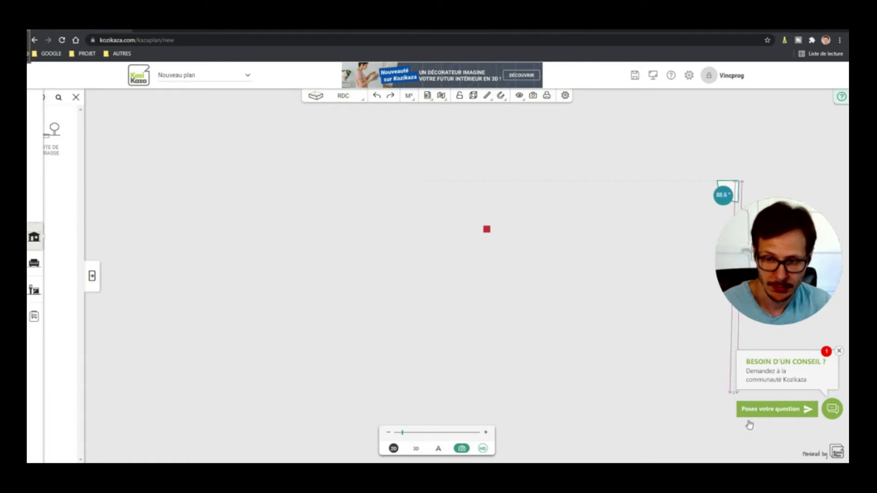
scroll(756, 310, up, 1)
scroll(731, 311, down, 2)
scroll(707, 307, up, 1)
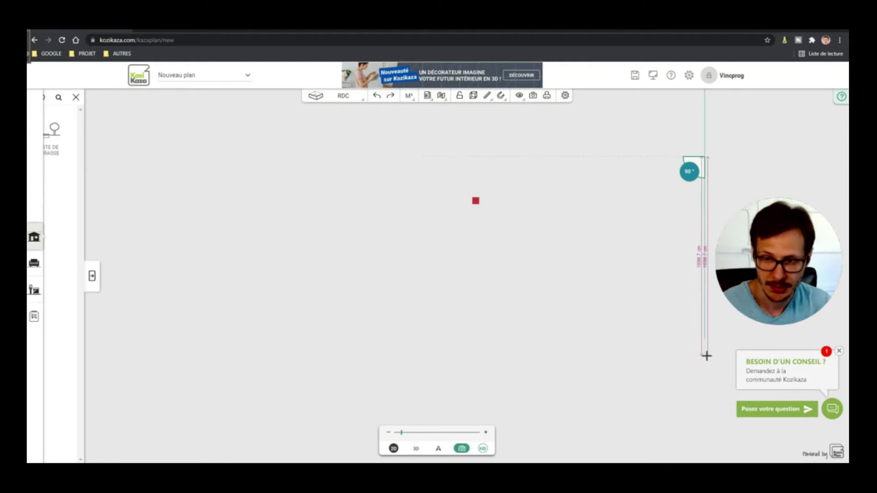
click(709, 388)
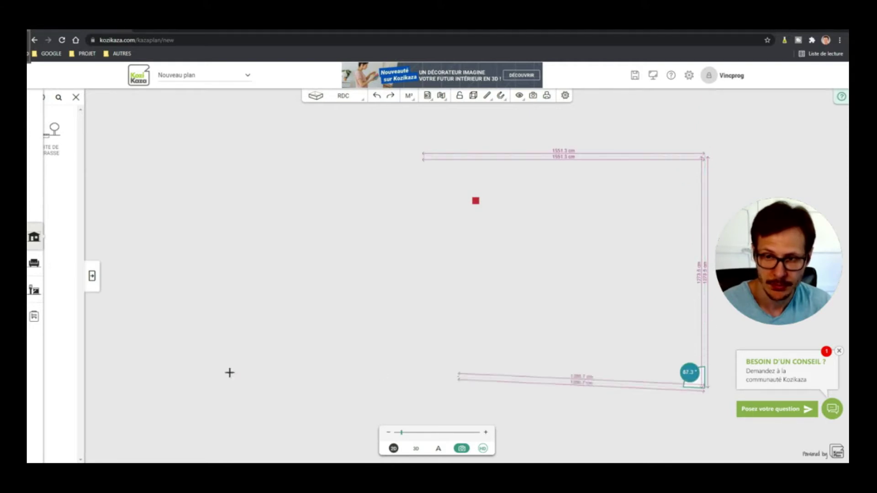
click(270, 433)
click(421, 157)
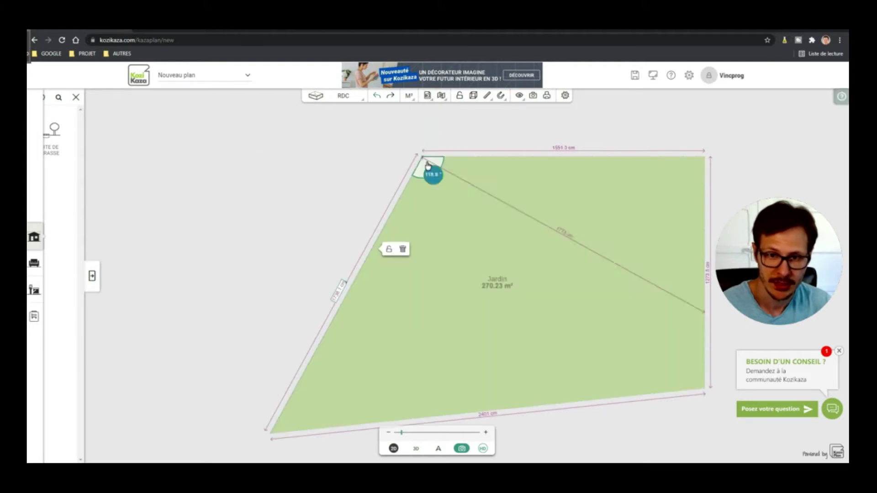
- Set the length of the garden's top edge to 1800 cm, applying the change at its right end
scroll(382, 163, down, 1)
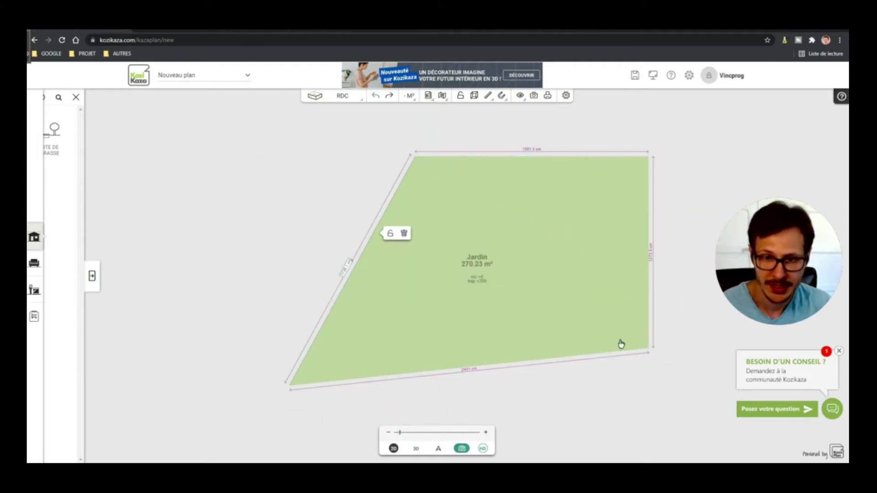
scroll(621, 344, up, 1)
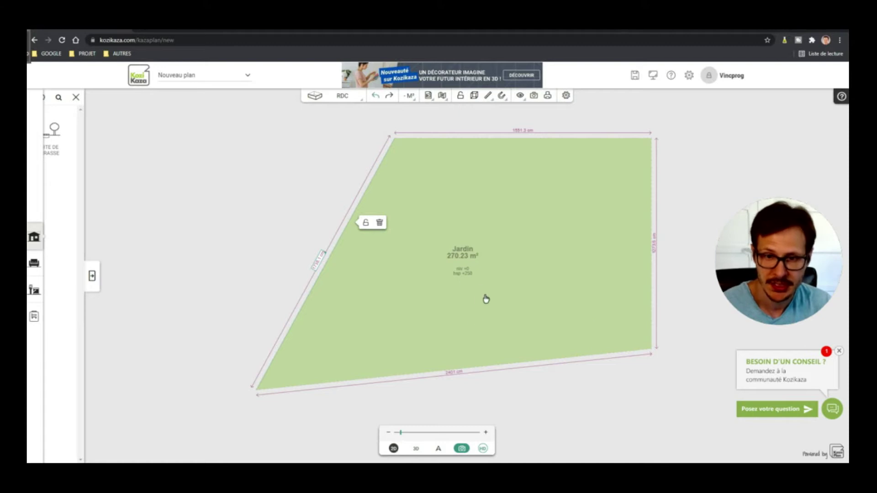
click(519, 132)
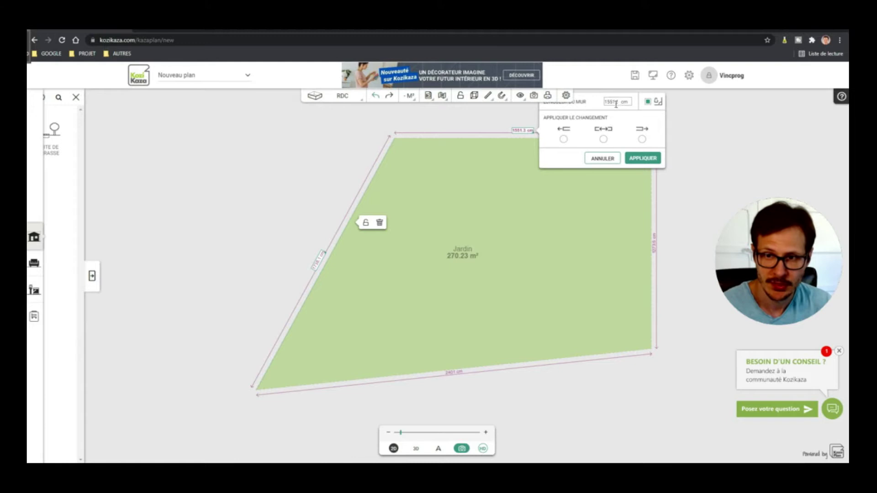
key(Return)
click(525, 131)
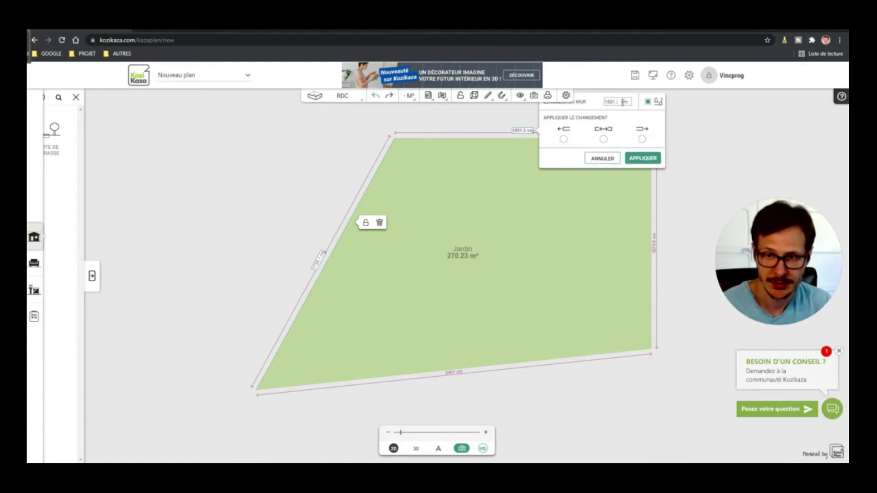
drag(622, 102, 577, 105)
text(1800)
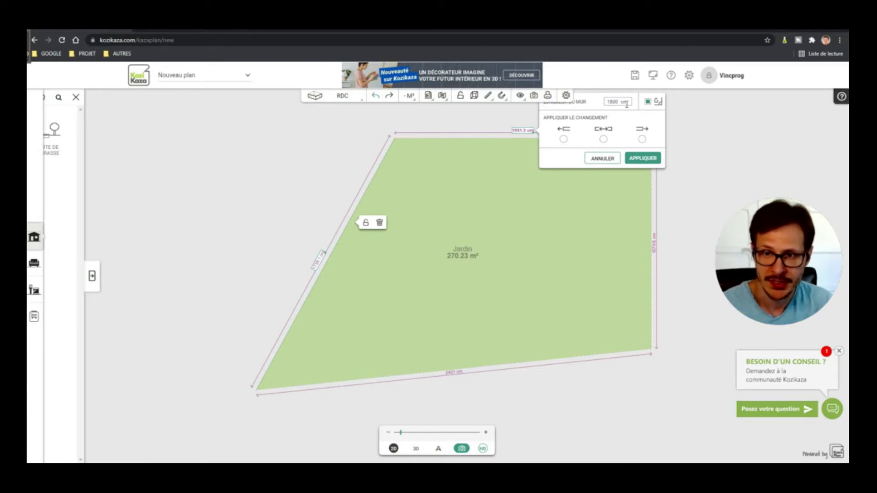
click(642, 140)
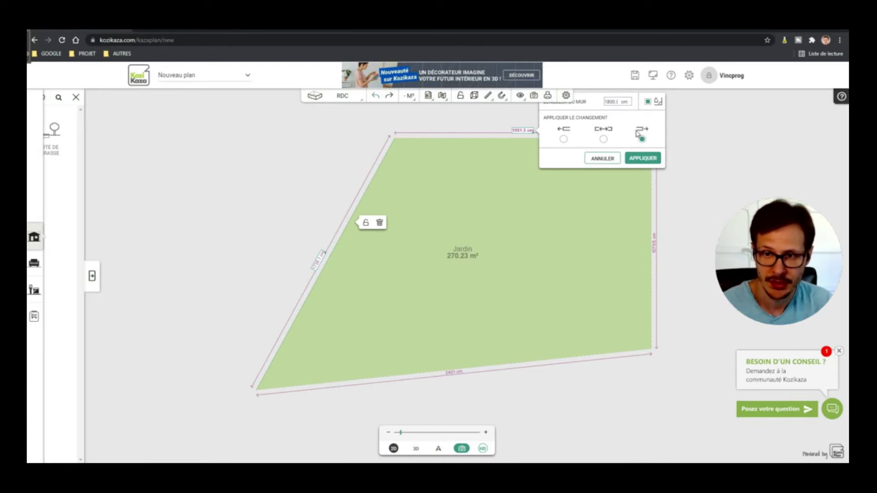
click(644, 158)
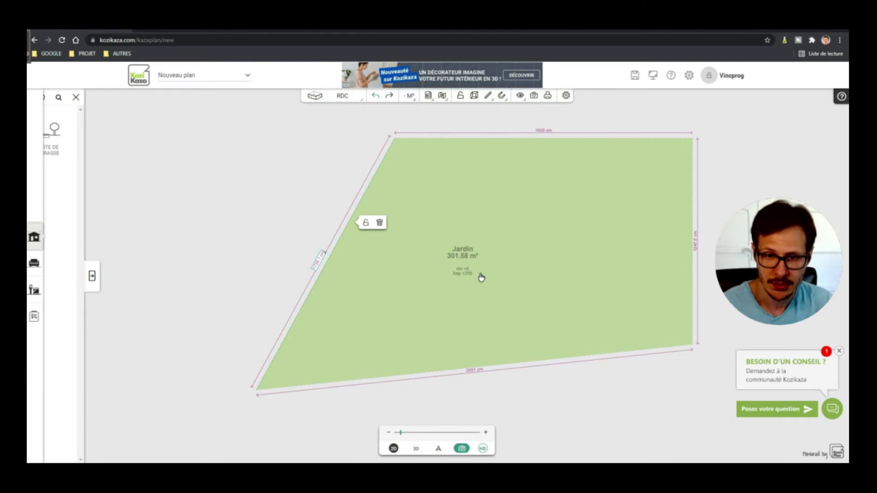
- Reshape the garden by shifting its left edge outward and adjusting both left corners, making the top edge about 2441 cm long
scroll(235, 267, down, 1)
scroll(653, 334, up, 1)
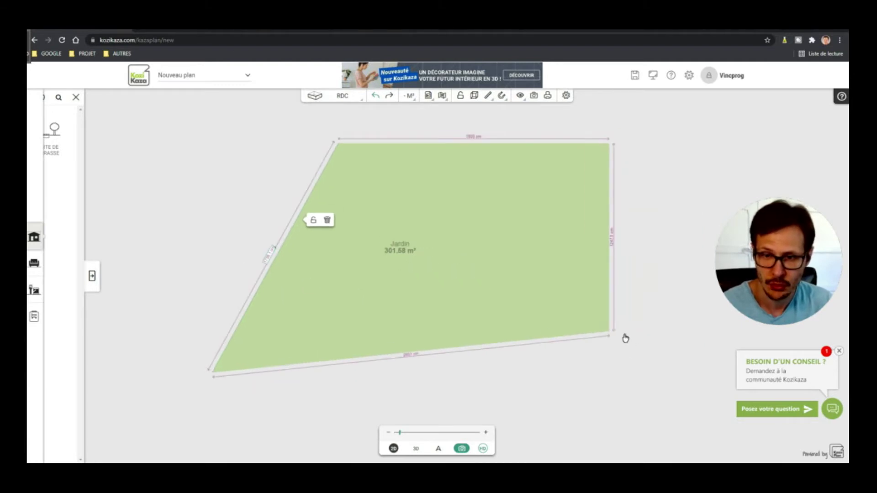
click(381, 264)
click(251, 353)
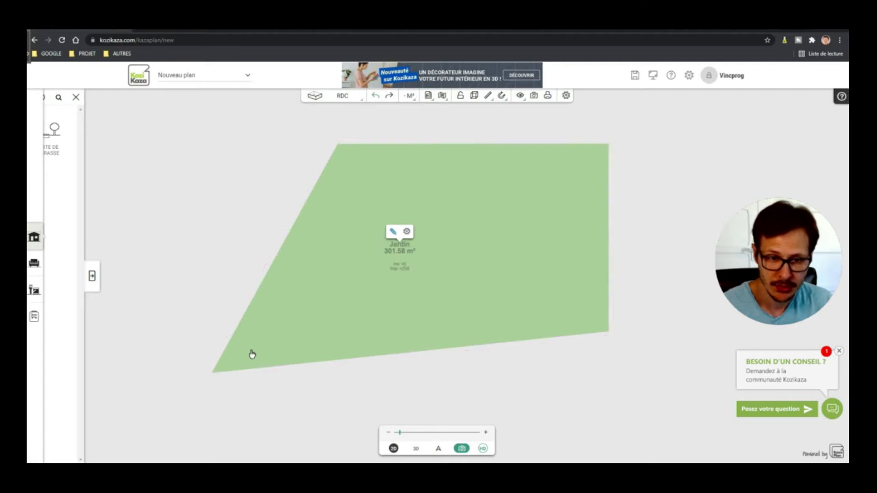
drag(337, 148, 319, 149)
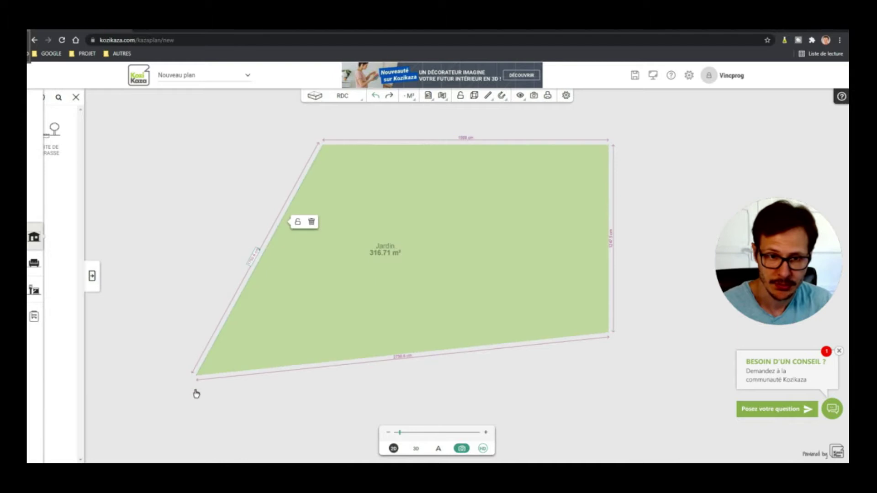
click(197, 377)
drag(198, 381, 220, 397)
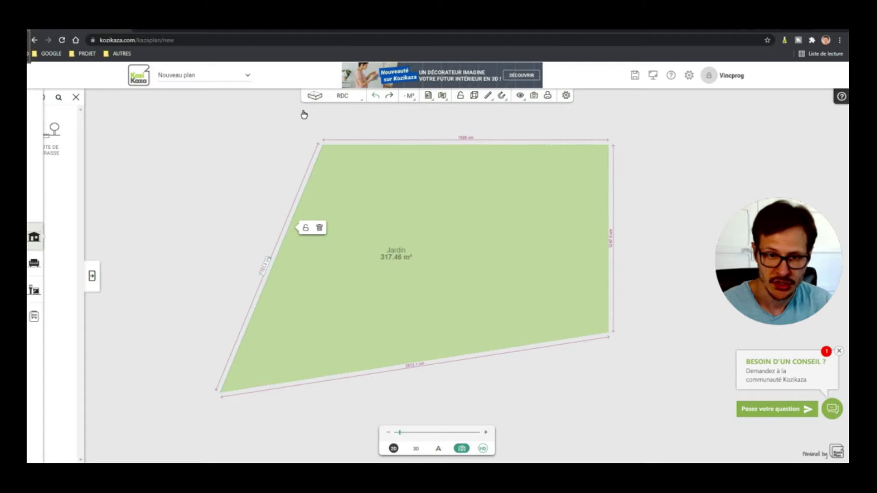
drag(324, 149, 240, 146)
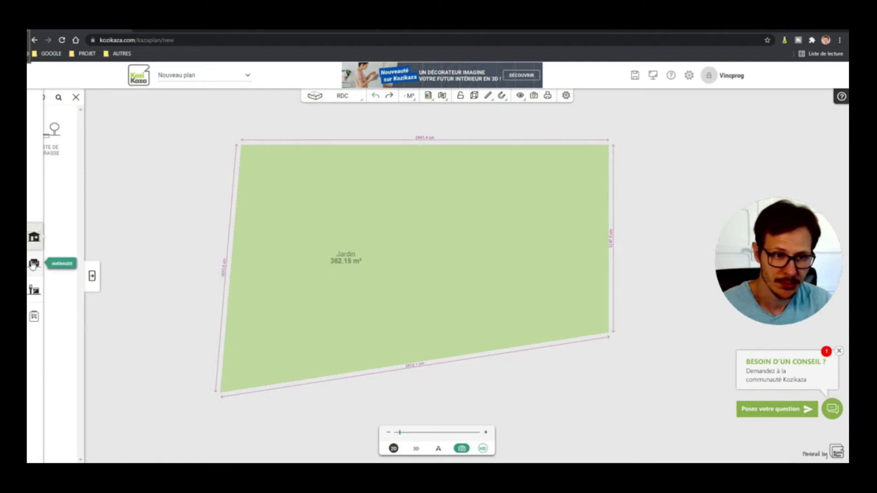
- Draw a four-sided driveway boundary inside the garden from its left edge, with a top edge about 912 cm long
click(32, 237)
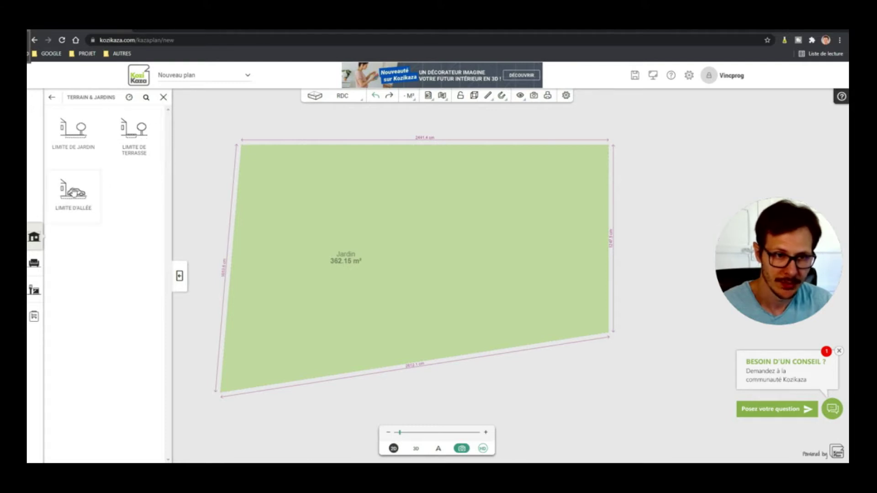
click(74, 195)
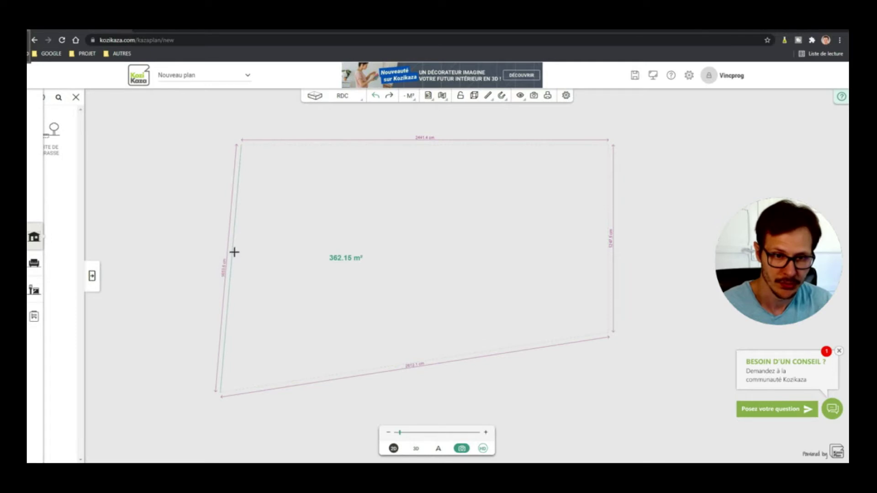
click(232, 251)
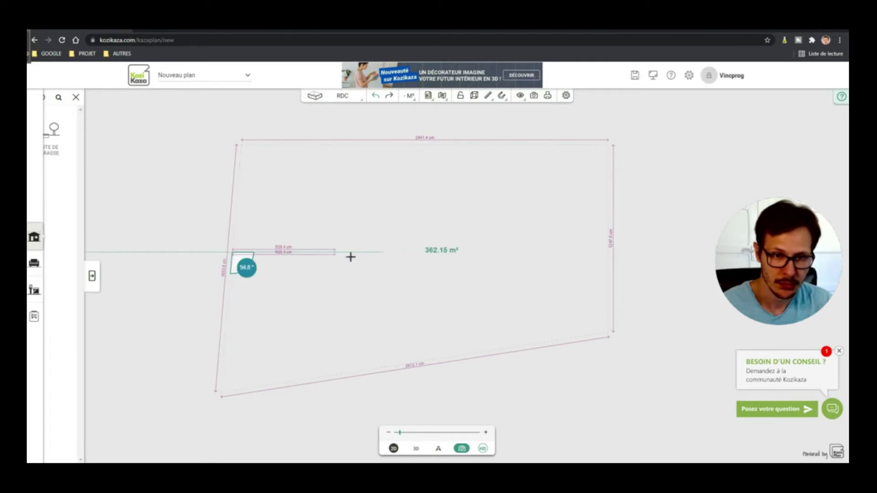
click(368, 239)
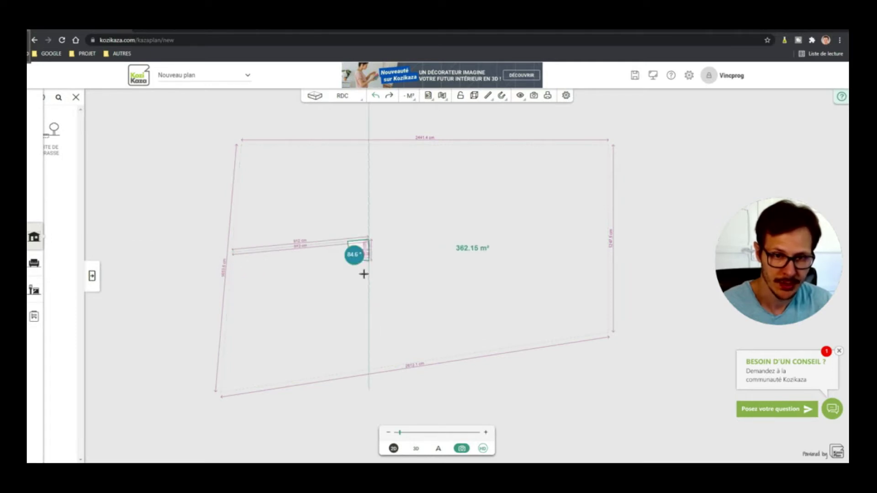
click(370, 312)
click(221, 327)
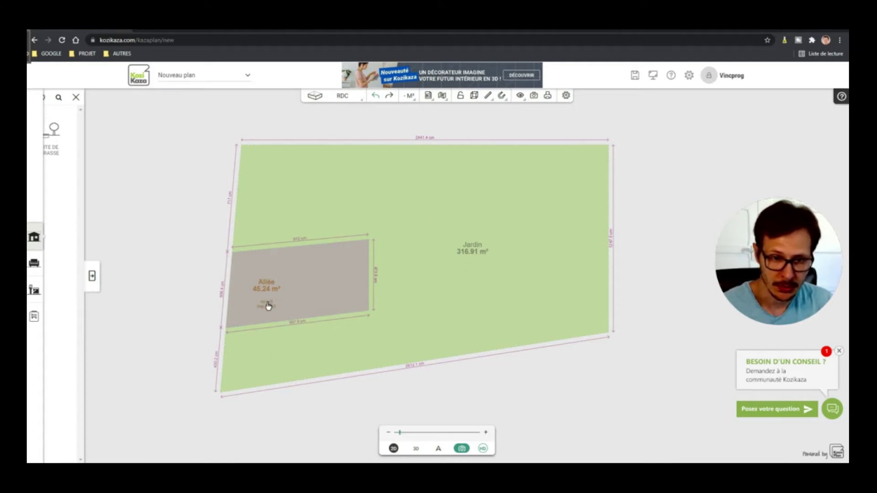
- Raise the driveway's lower right corner so that its right edge is about 365 cm long
click(302, 322)
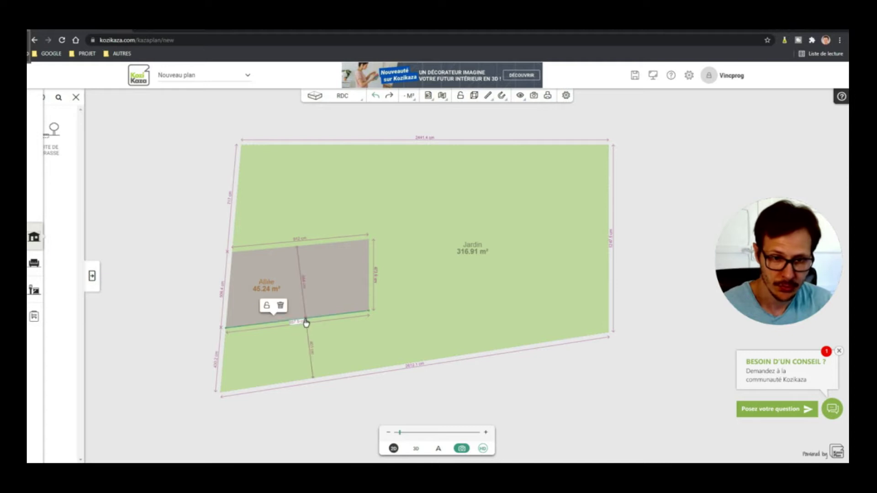
mouse_move(369, 313)
drag(369, 314, 369, 297)
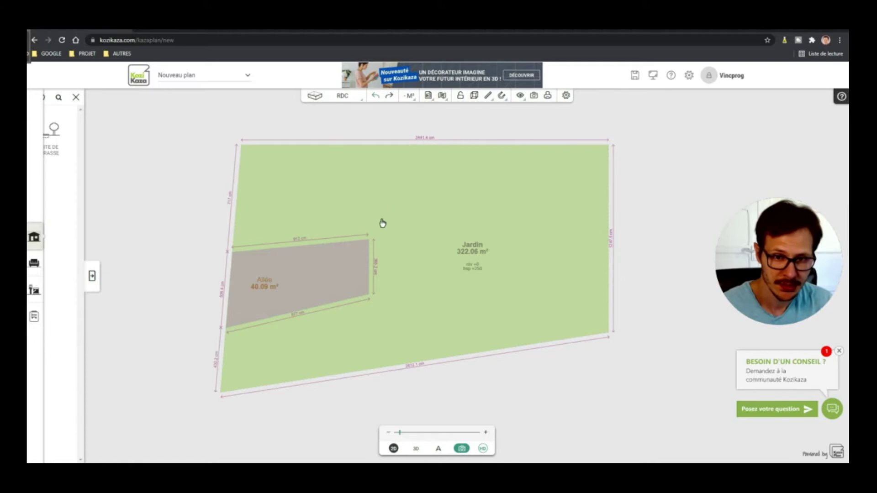
- Draw a four-sided terrace boundary above the driveway's upper right corner, about 351 cm wide with a left edge about 288 cm long
click(35, 239)
click(55, 116)
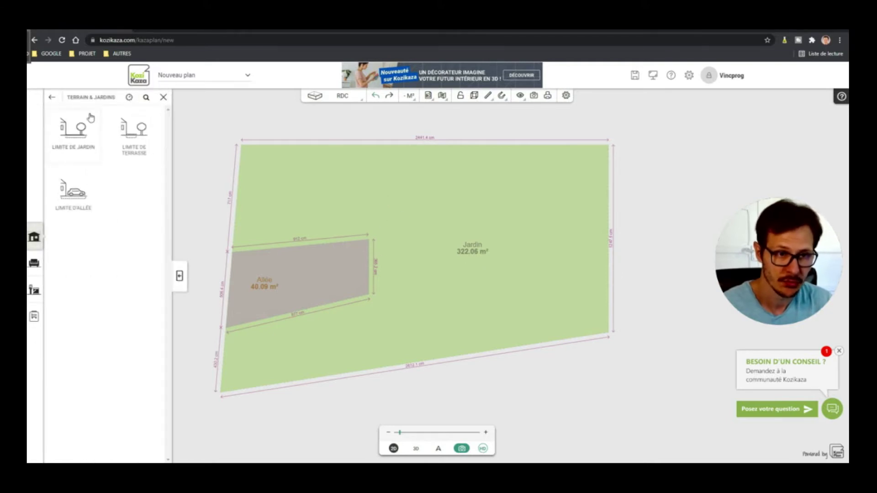
click(139, 137)
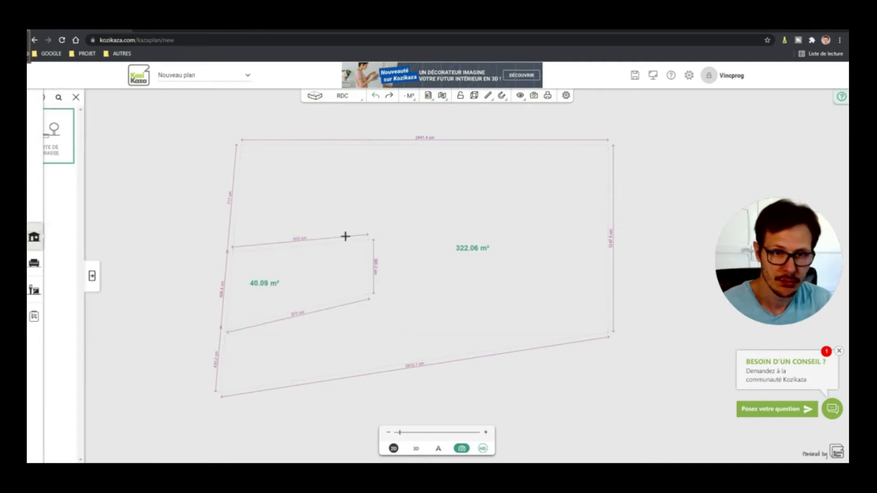
click(368, 240)
click(371, 196)
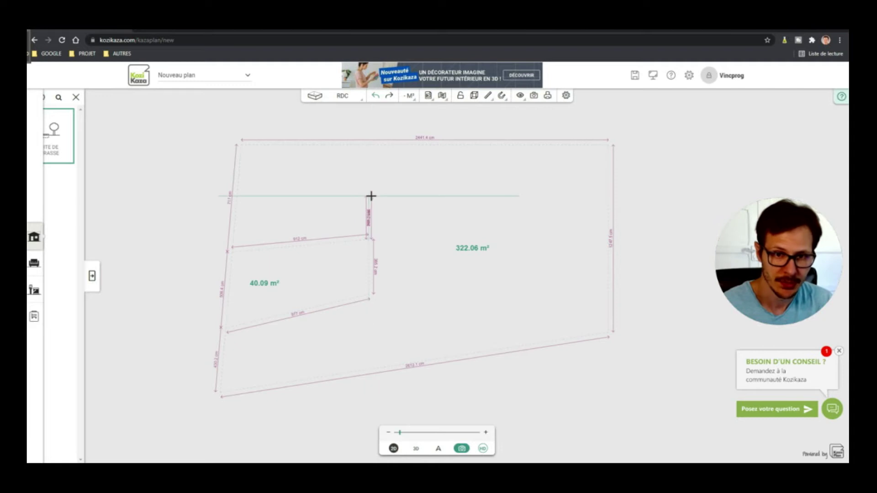
click(421, 198)
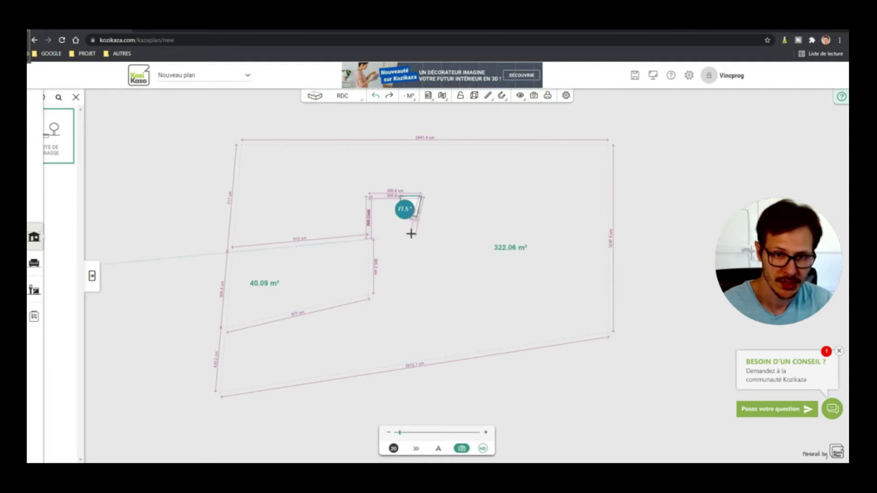
click(420, 235)
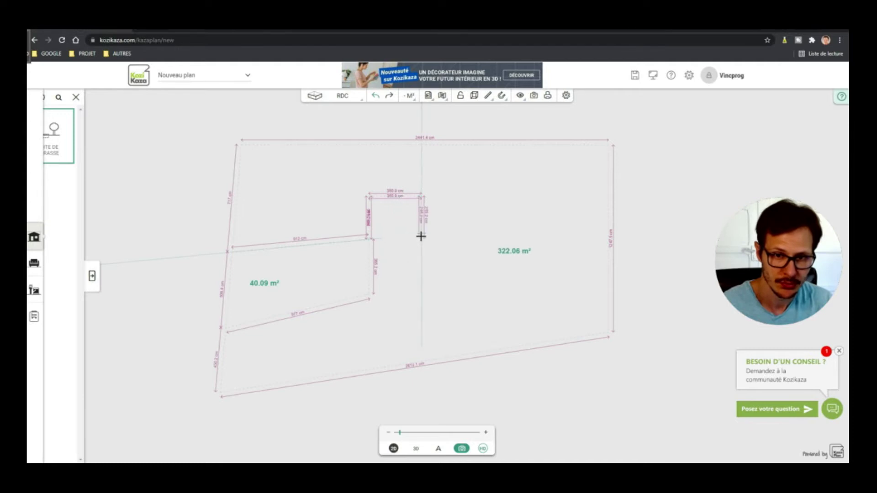
click(368, 240)
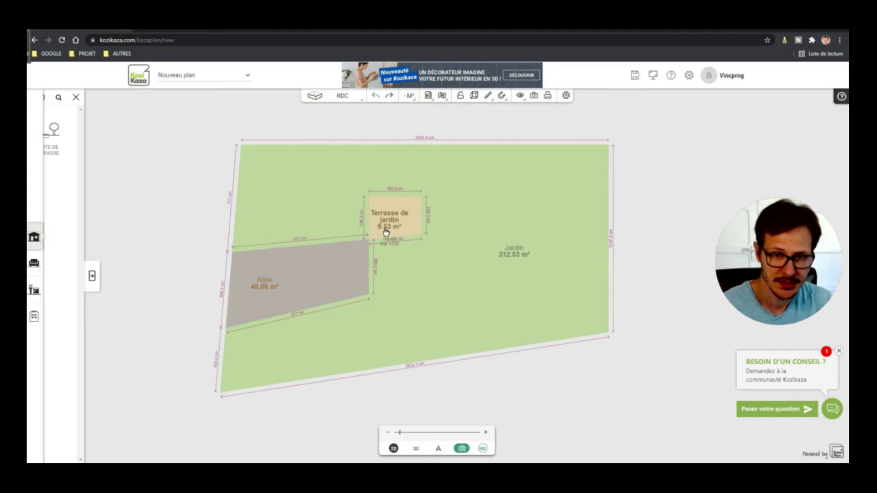
- Draw a wall about 352 cm long along the terrace's bottom edge, starting at the driveway's upper right corner
scroll(396, 297, up, 1)
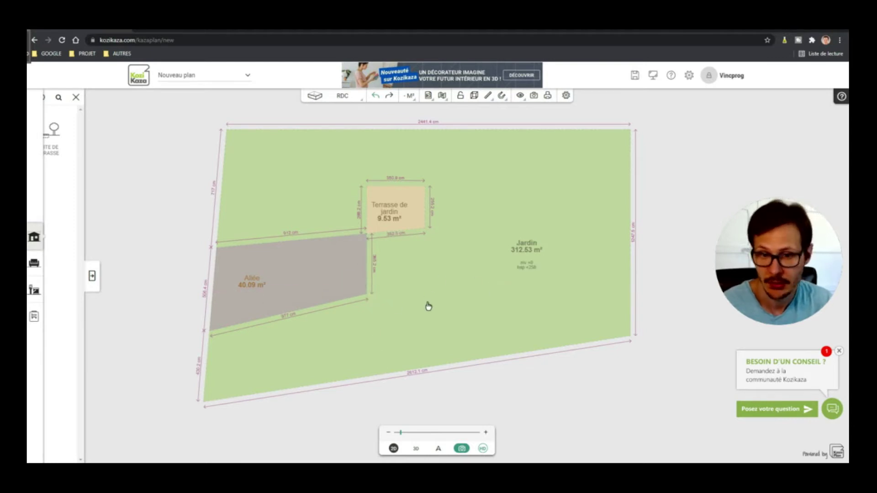
click(34, 237)
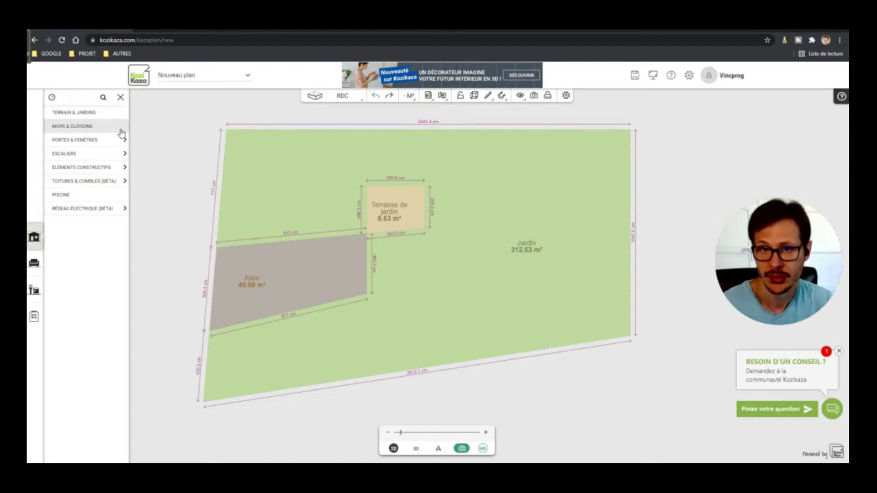
click(68, 128)
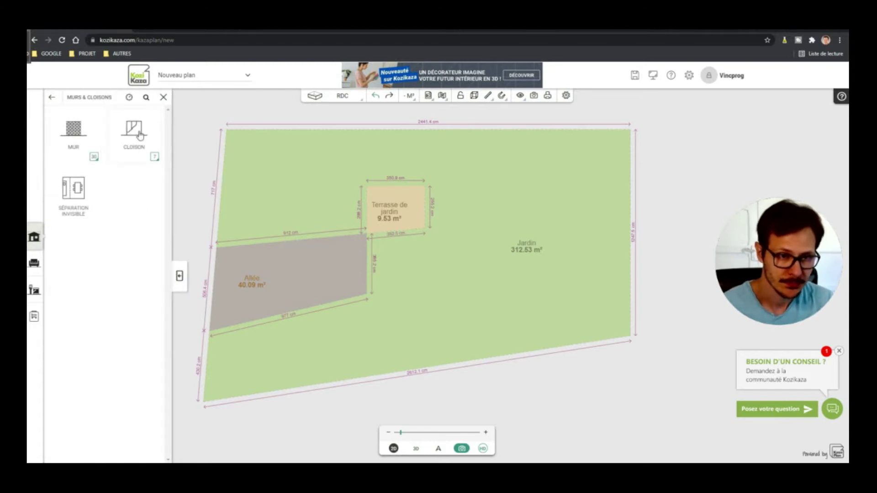
click(75, 144)
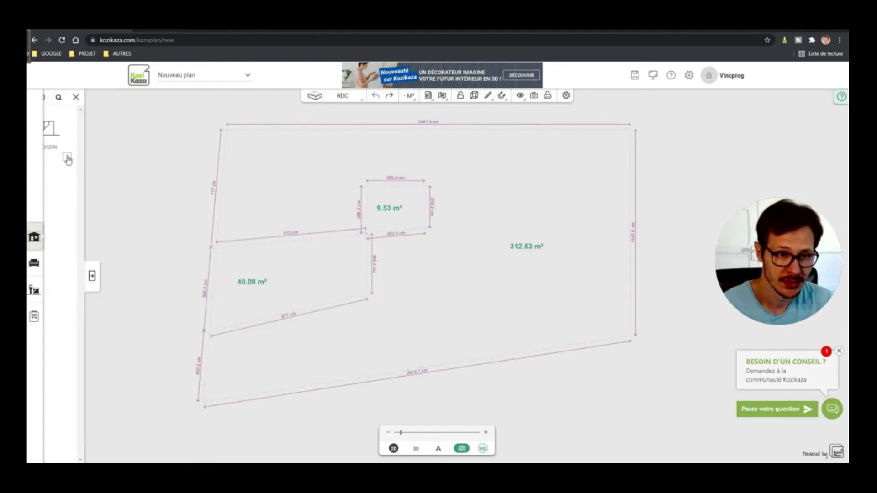
scroll(434, 194, up, 2)
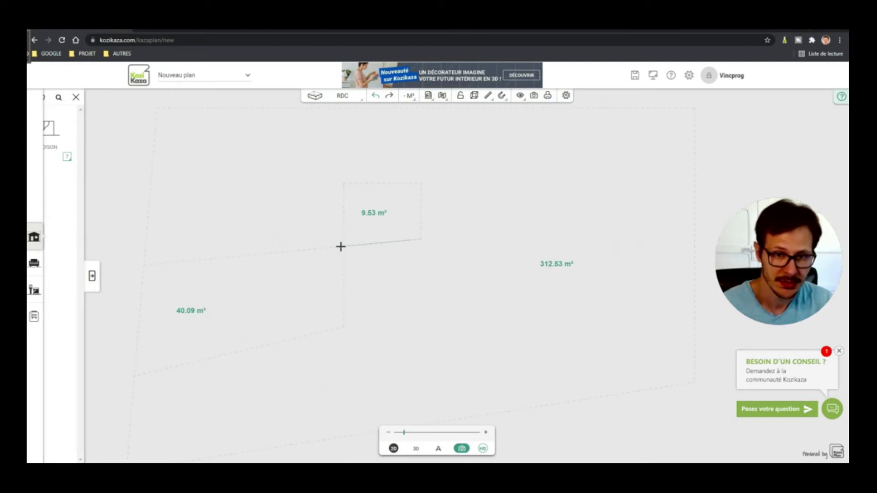
click(346, 247)
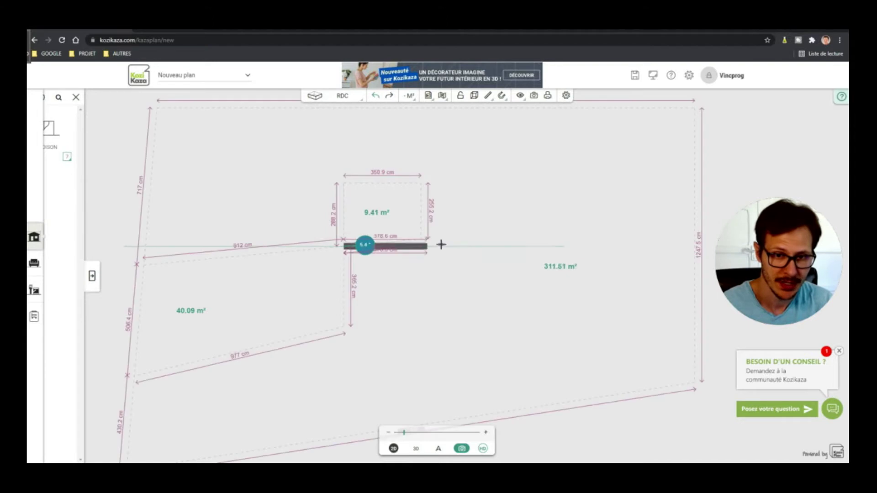
scroll(418, 236, up, 1)
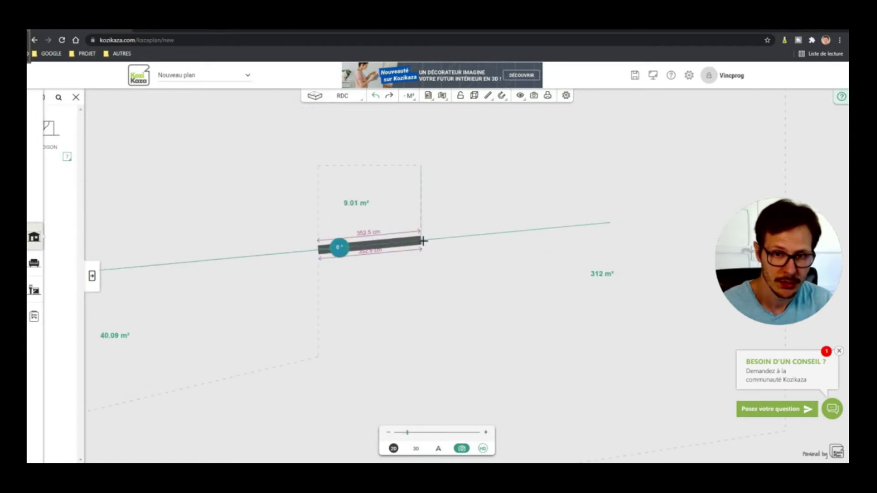
click(421, 239)
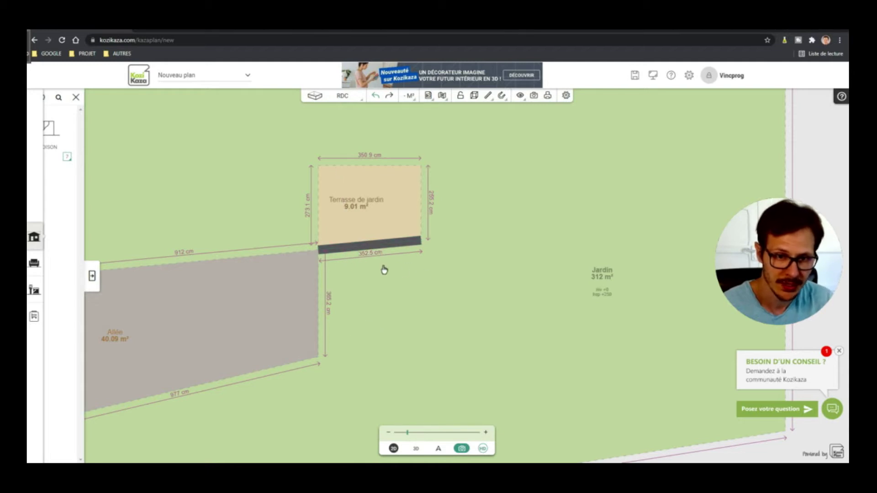
click(327, 247)
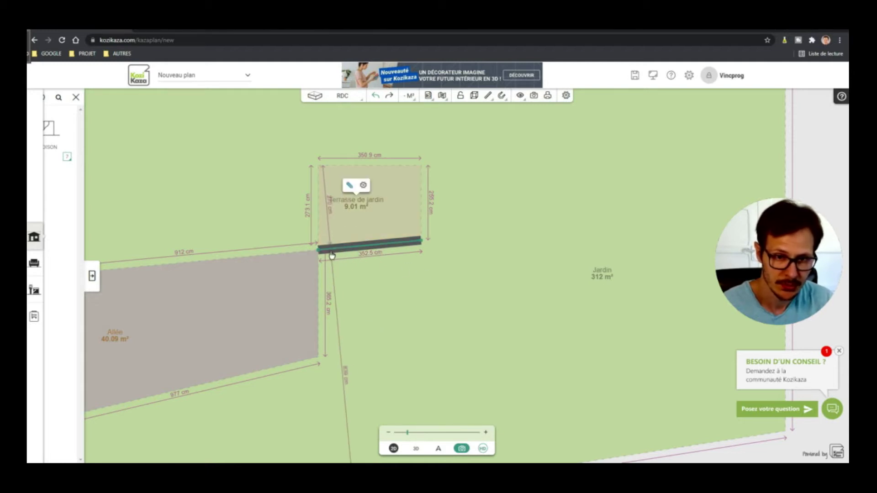
click(599, 365)
- Continue the walls from the terrace wall's right end into a closed house outline, about 366 cm up, 630 cm across, 733 cm down and 993 cm back
click(34, 237)
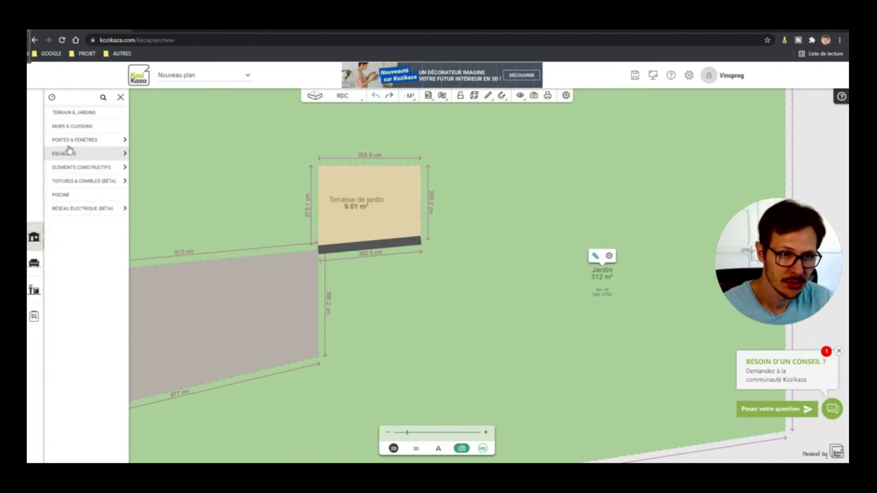
click(73, 126)
click(75, 132)
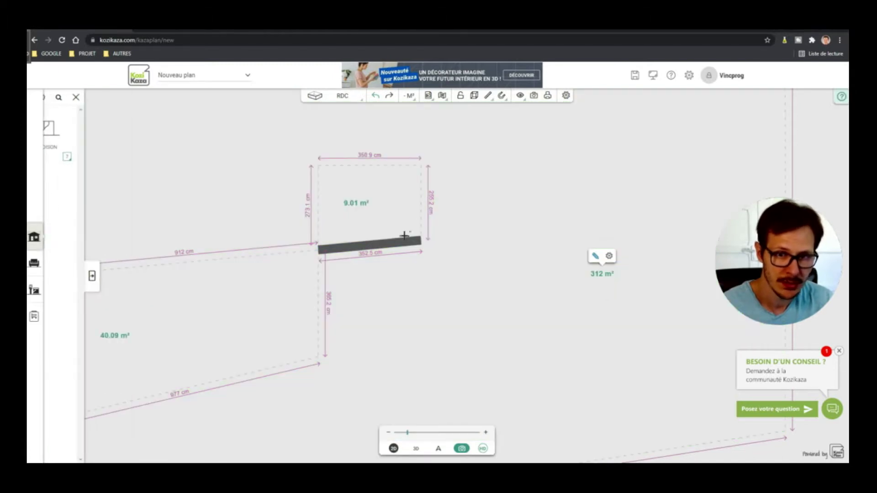
click(421, 241)
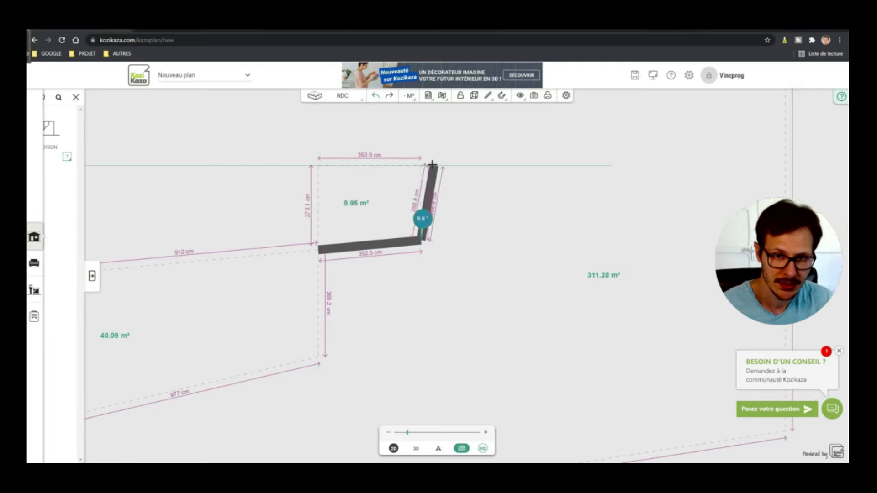
click(419, 133)
scroll(419, 133, down, 2)
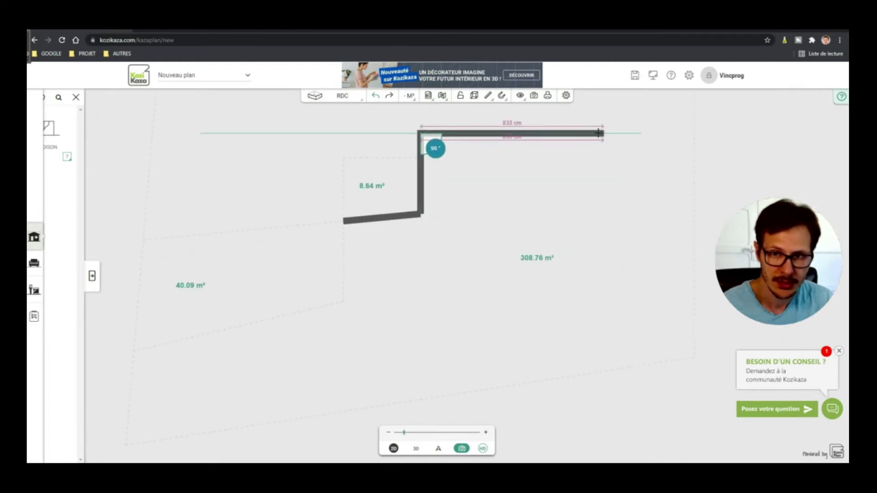
click(559, 133)
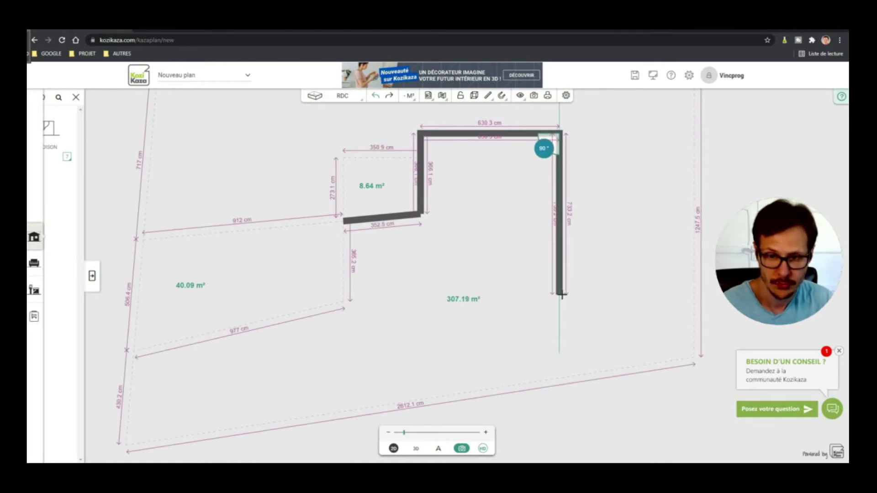
click(560, 294)
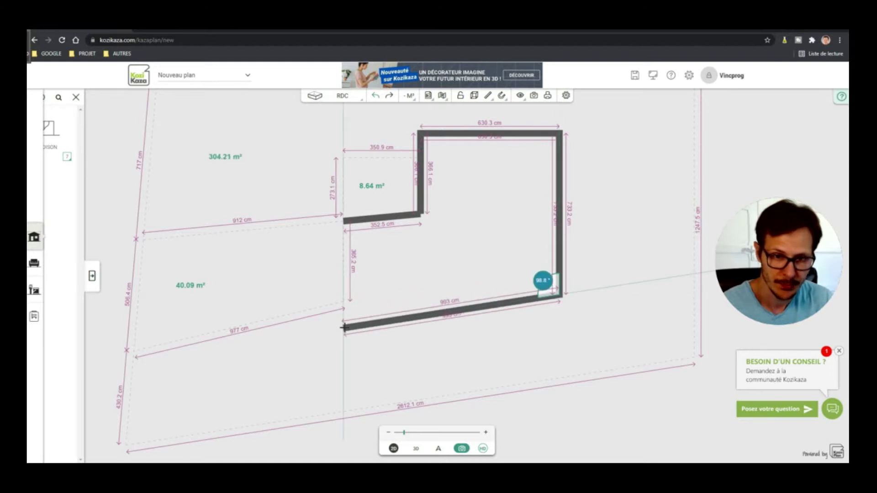
click(344, 327)
click(342, 221)
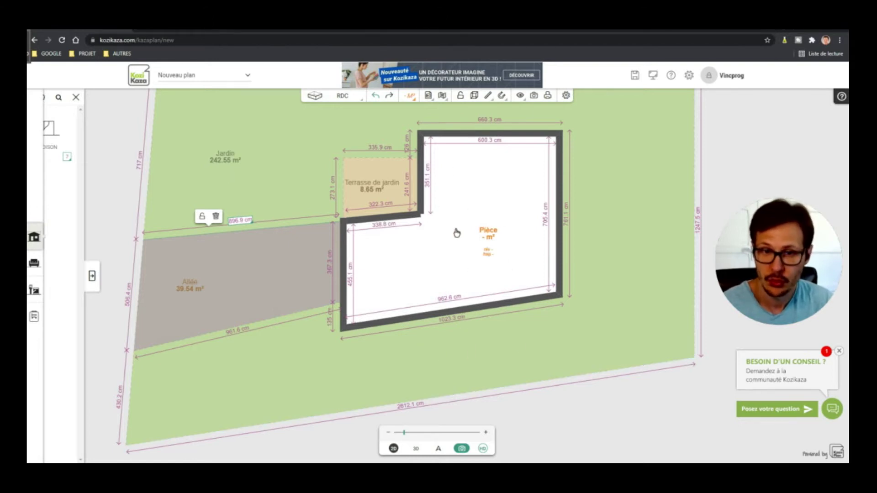
- Draw a stepped partition from the house's inner corner to the right wall, about 361 cm across, 125 cm up and 246 cm across
scroll(454, 331, down, 1)
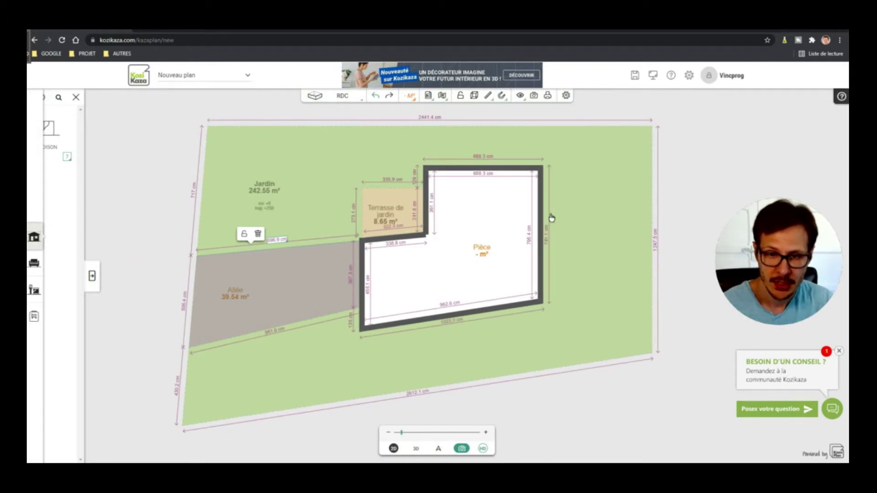
scroll(551, 218, up, 1)
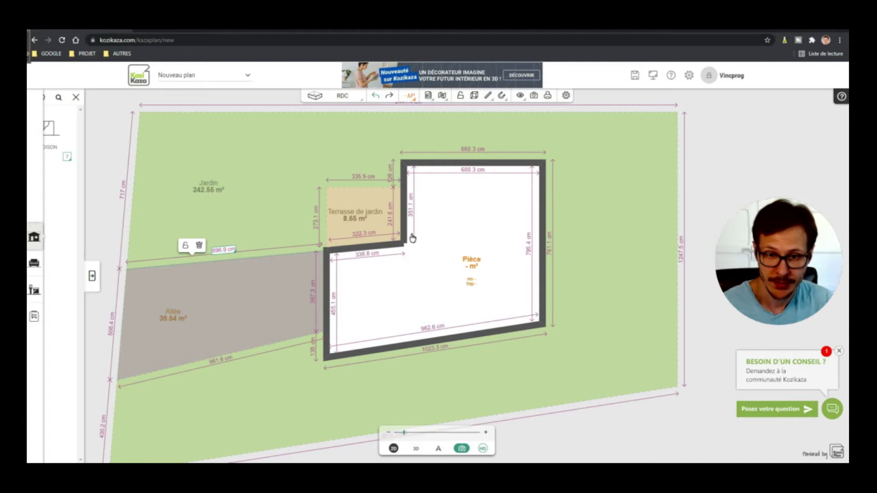
click(33, 236)
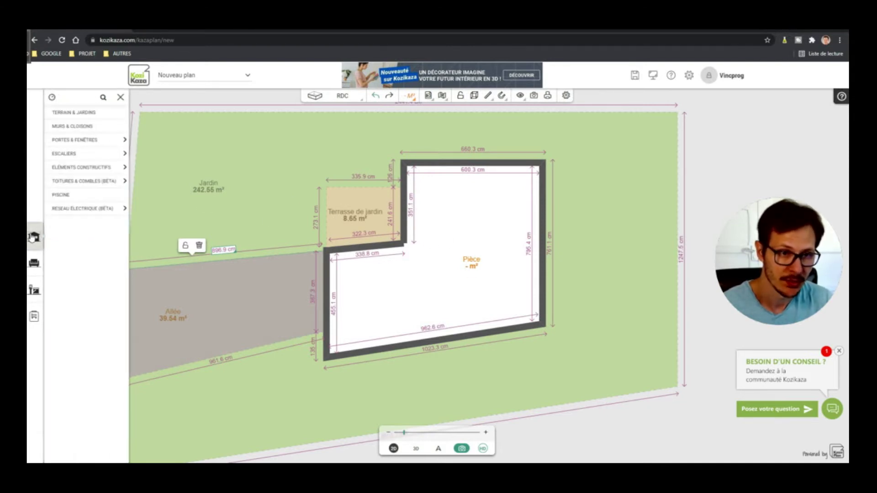
click(71, 127)
click(142, 137)
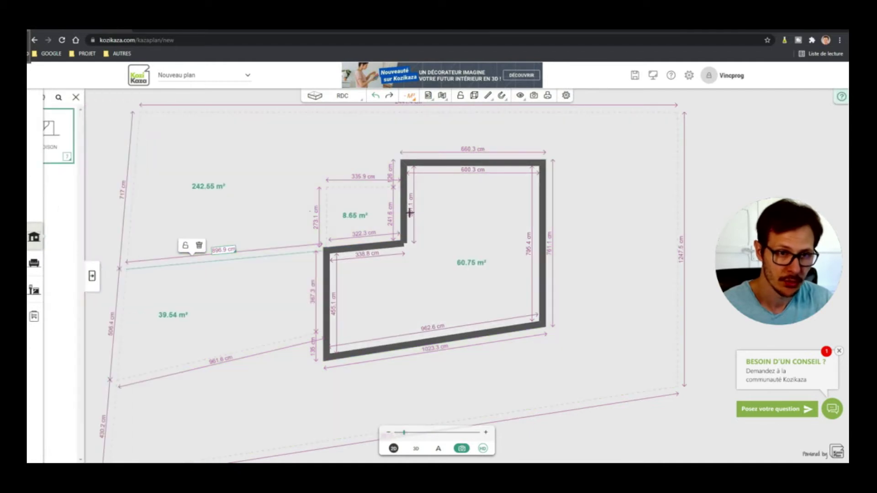
scroll(504, 191, up, 2)
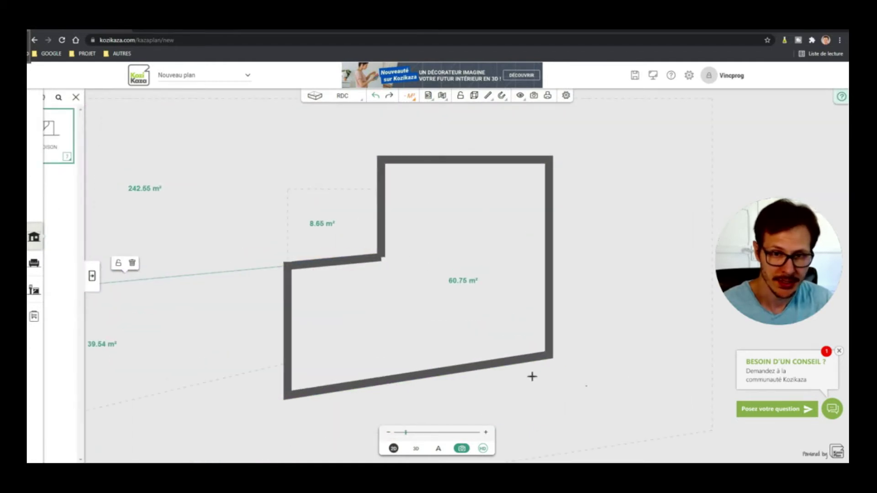
scroll(400, 275, down, 1)
click(382, 257)
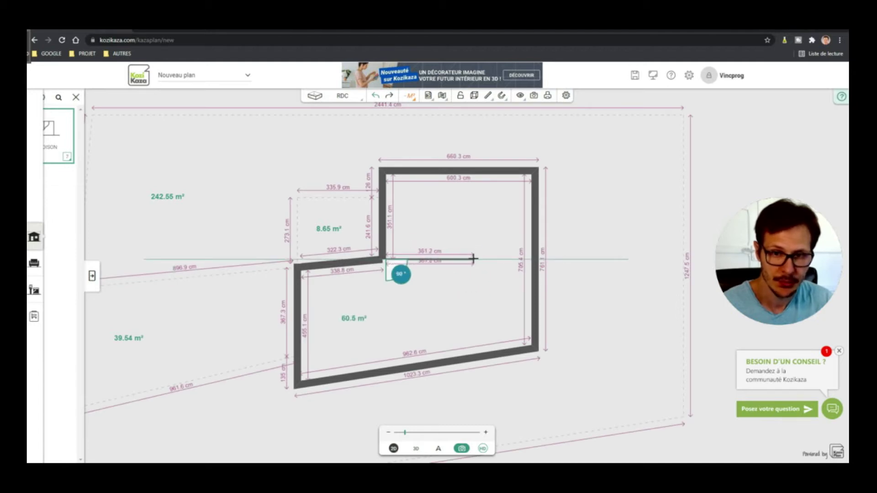
click(472, 259)
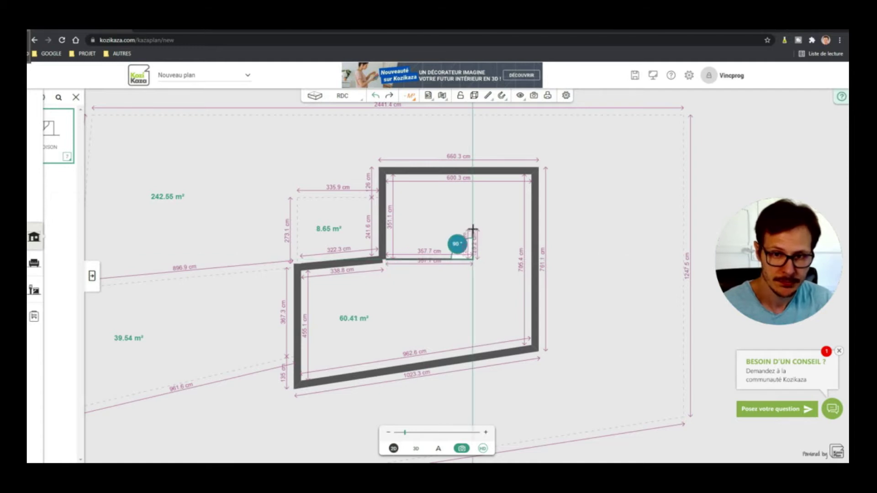
click(472, 229)
click(531, 229)
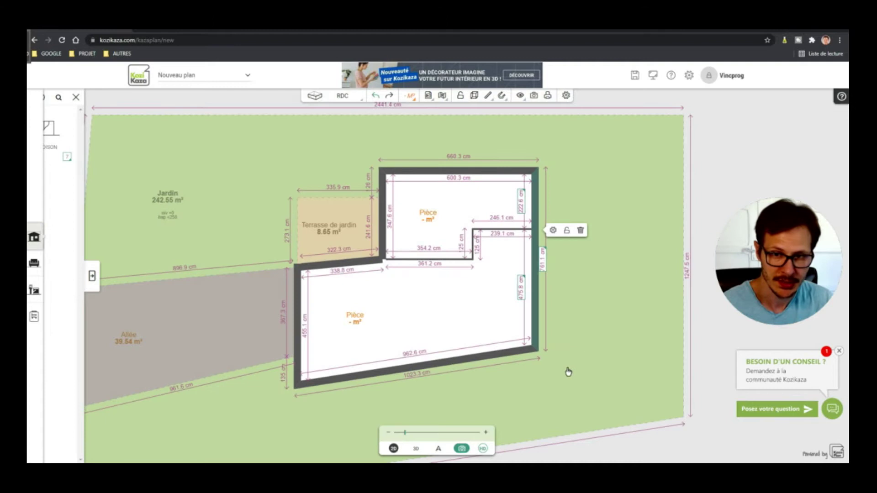
- Set the room type of the house's upper room to Salon/Salle à manger
scroll(471, 324, up, 1)
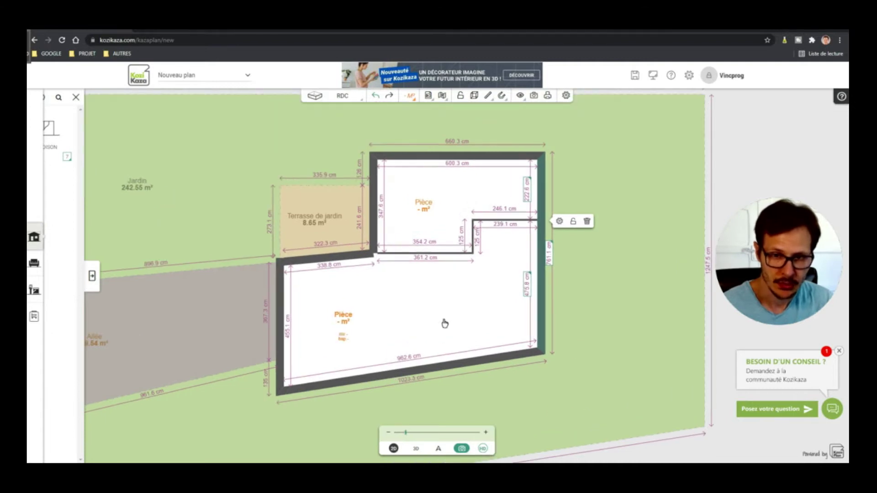
scroll(507, 285, up, 1)
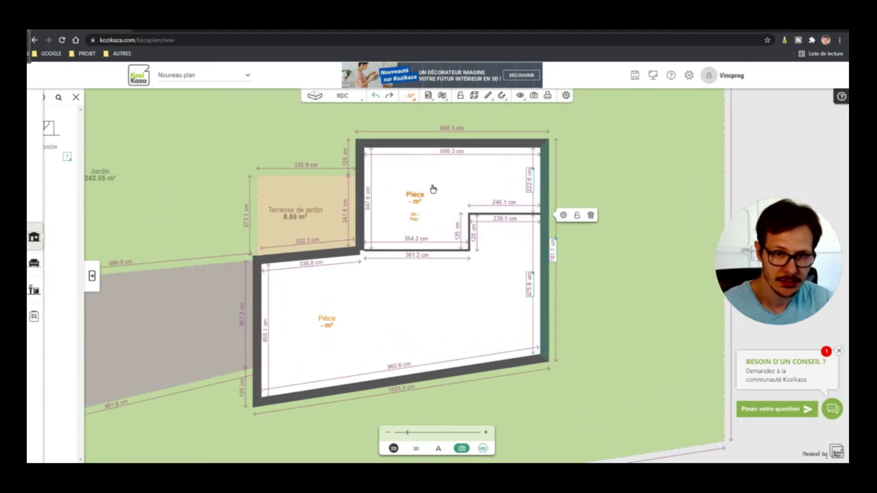
click(486, 304)
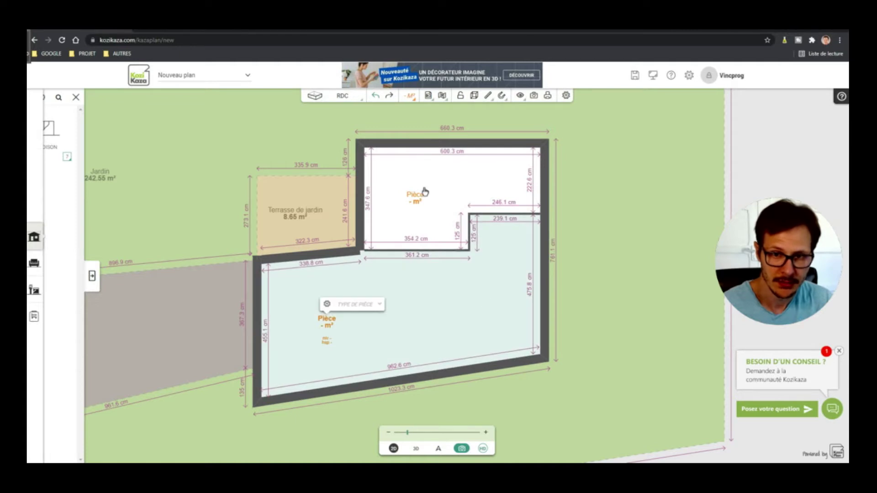
click(441, 170)
click(471, 181)
click(453, 226)
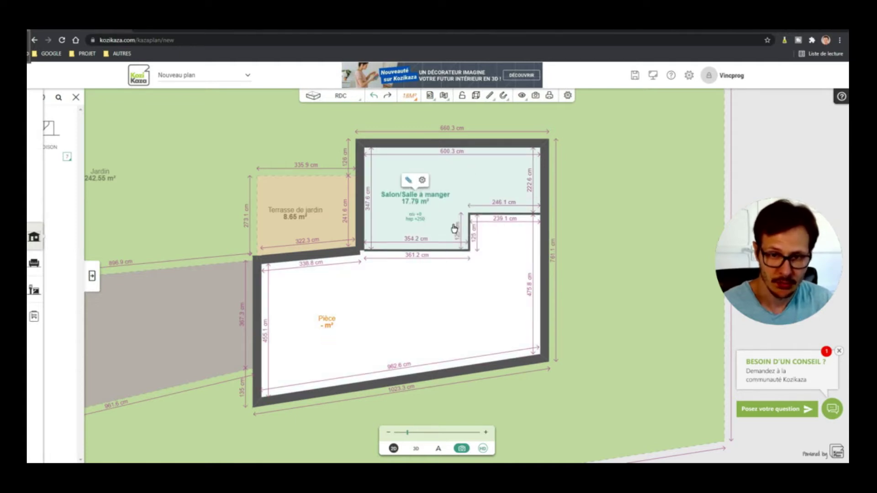
click(453, 325)
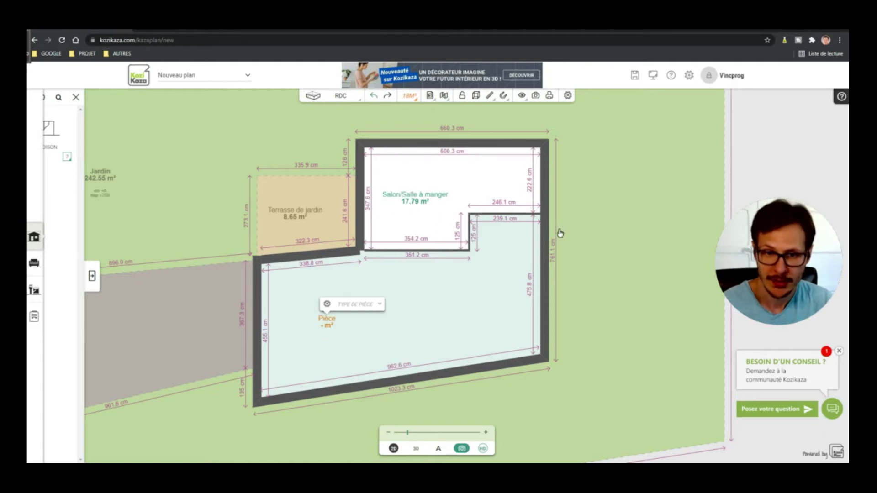
- Move the right horizontal segment of the stepped partition up to about 207 cm from the house's top wall
scroll(559, 236, down, 1)
scroll(506, 215, up, 1)
click(507, 219)
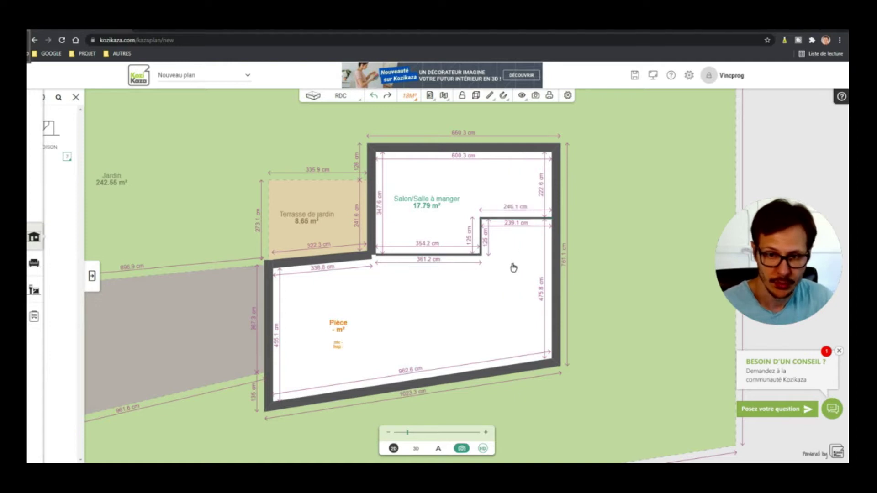
drag(503, 220, 501, 218)
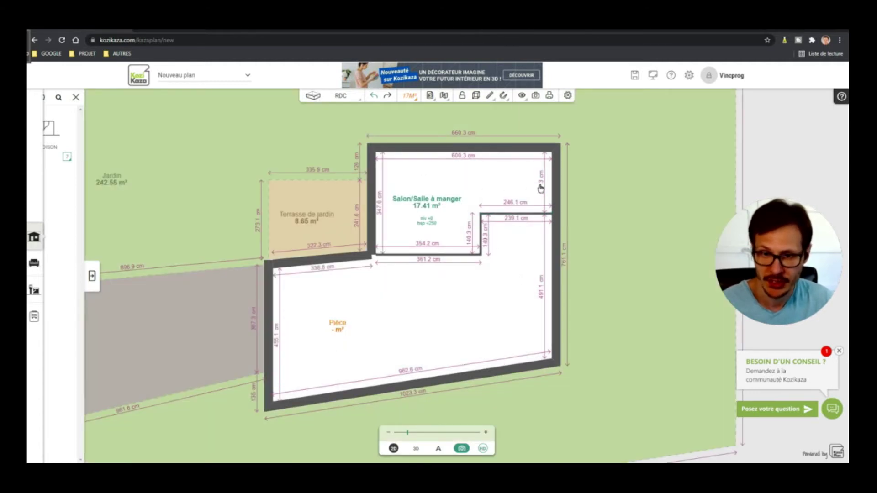
- Shift the wall corner between terrace and living room left so that the terrace's bottom edge is about 311 cm long
scroll(371, 210, down, 1)
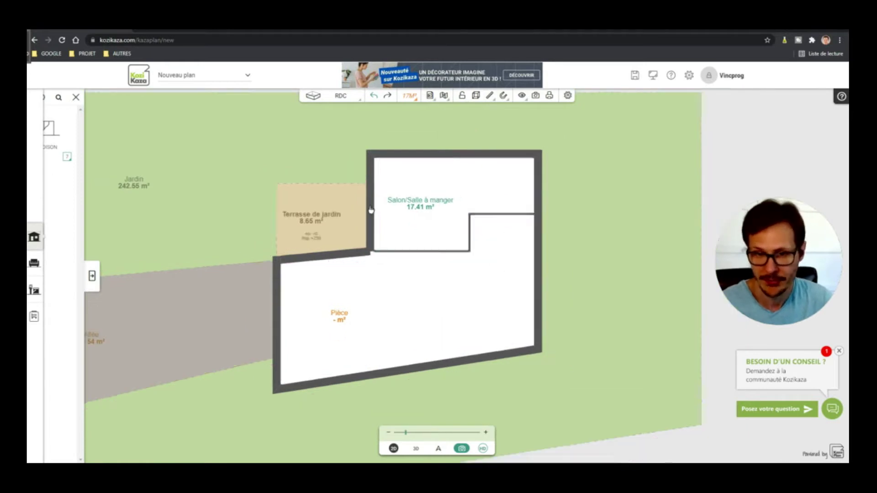
scroll(371, 210, down, 1)
scroll(383, 311, up, 1)
scroll(397, 260, up, 1)
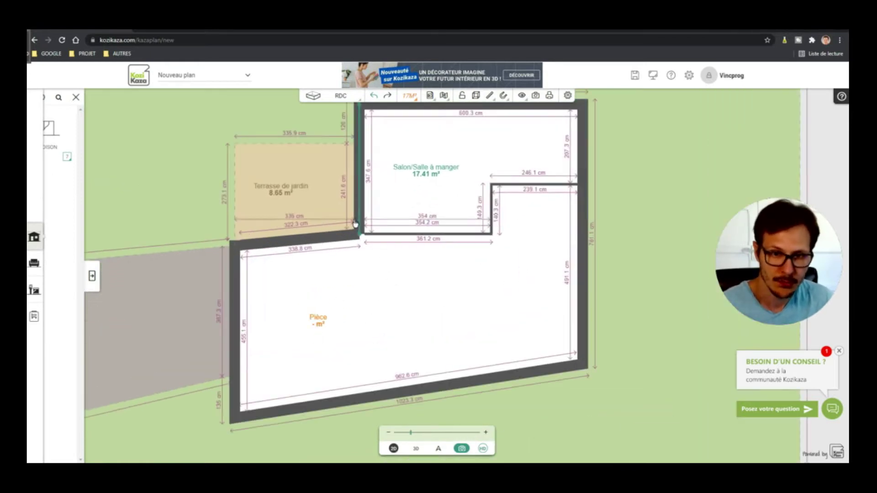
scroll(364, 238, up, 2)
scroll(434, 224, down, 3)
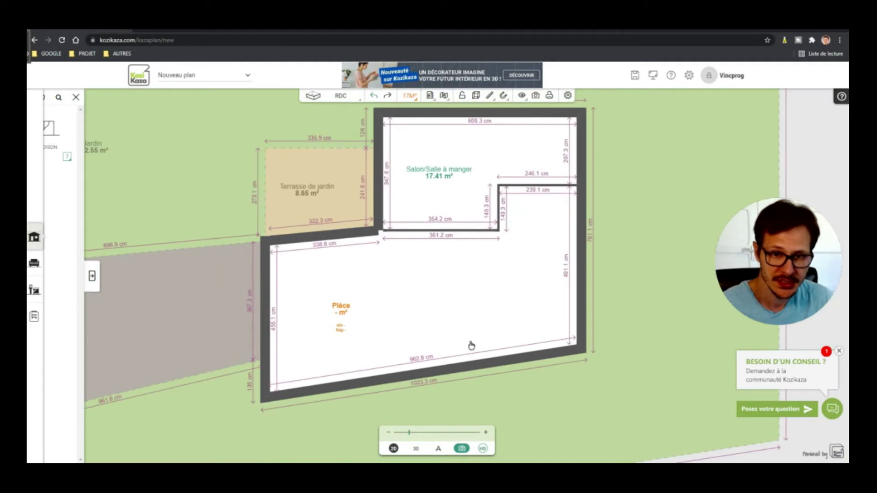
click(372, 234)
scroll(372, 234, up, 2)
mouse_move(374, 235)
mouse_down()
mouse_move(381, 232)
mouse_move(364, 236)
mouse_up()
drag(369, 244, 364, 242)
scroll(366, 276, up, 3)
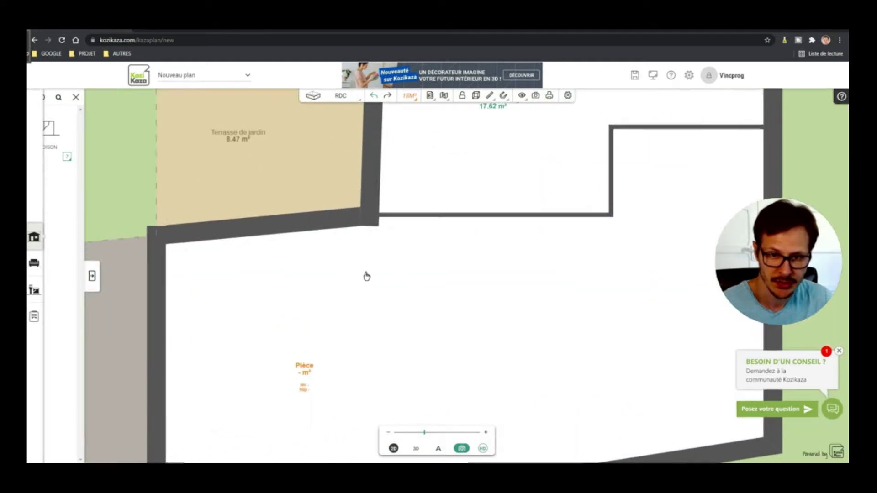
scroll(422, 337, down, 4)
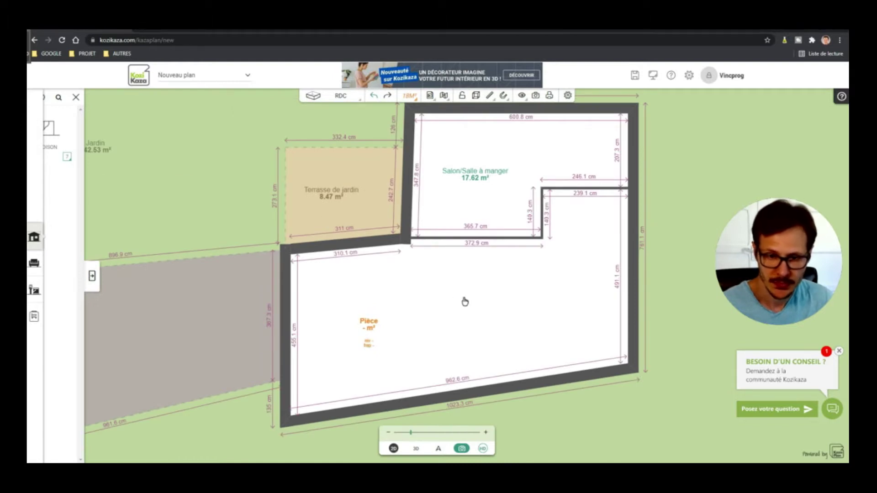
scroll(542, 315, down, 2)
scroll(511, 190, up, 2)
scroll(505, 272, down, 3)
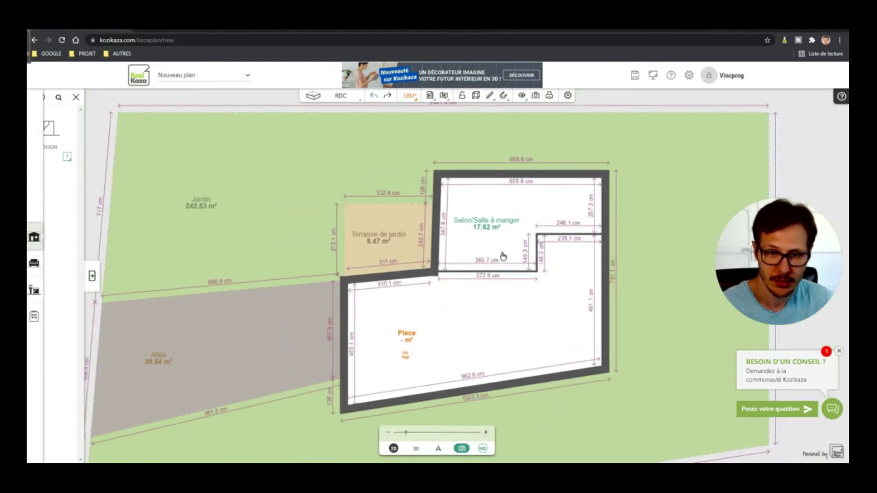
scroll(479, 209, up, 1)
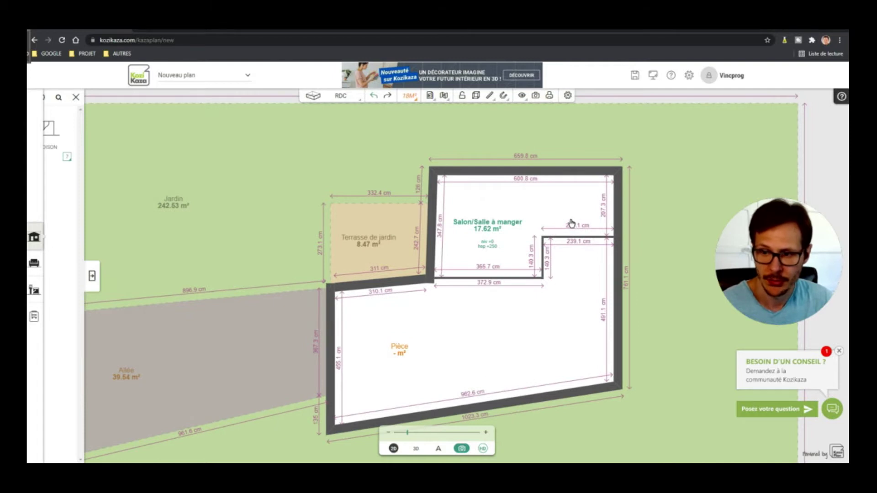
click(710, 237)
scroll(558, 117, down, 3)
scroll(542, 280, up, 2)
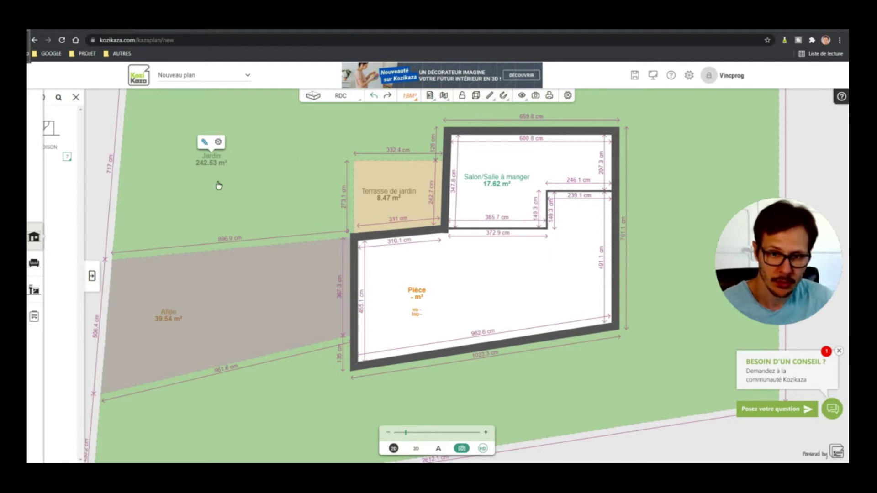
- Draw a vertical partition about 445 cm long from the terrace's lower right wall corner down to the house's bottom wall
click(39, 242)
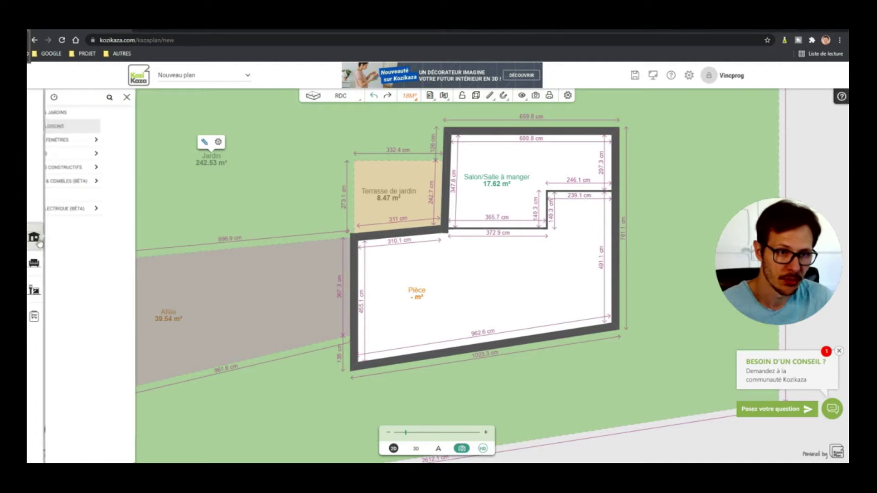
click(74, 124)
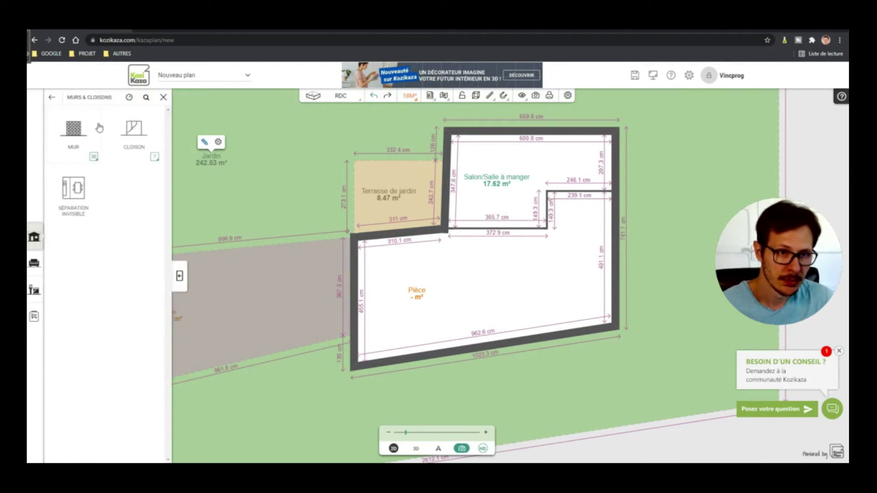
click(134, 130)
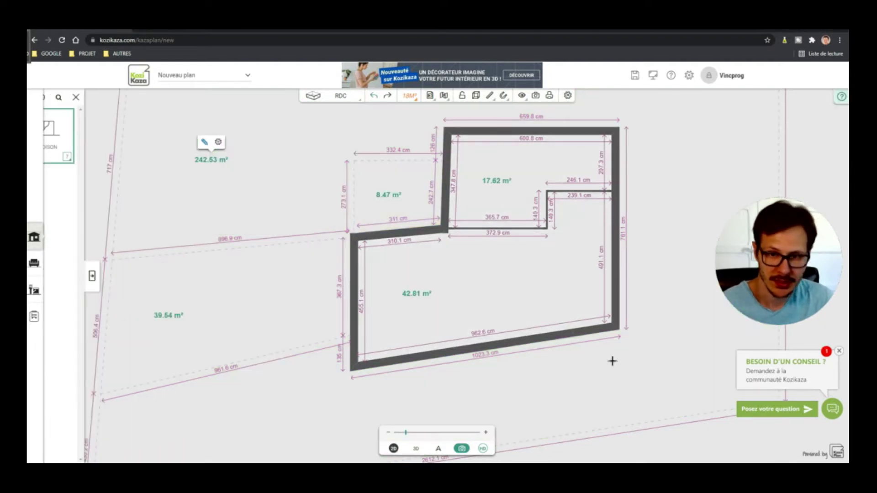
click(448, 231)
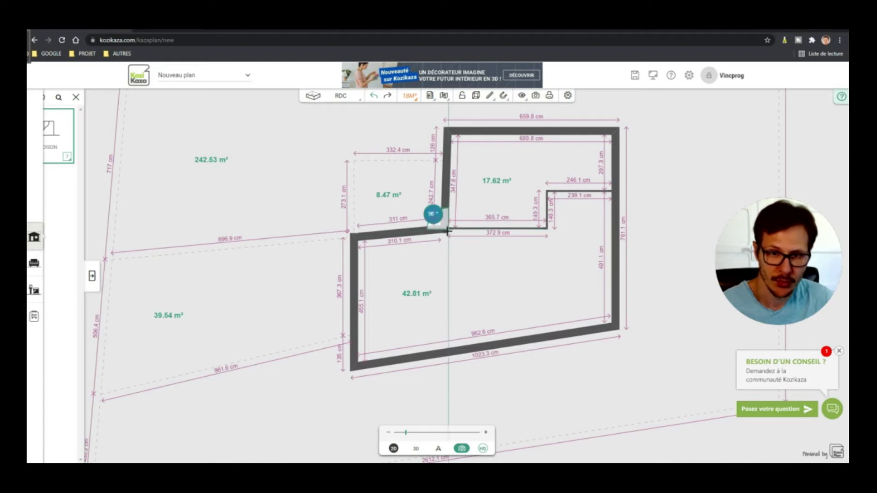
click(450, 353)
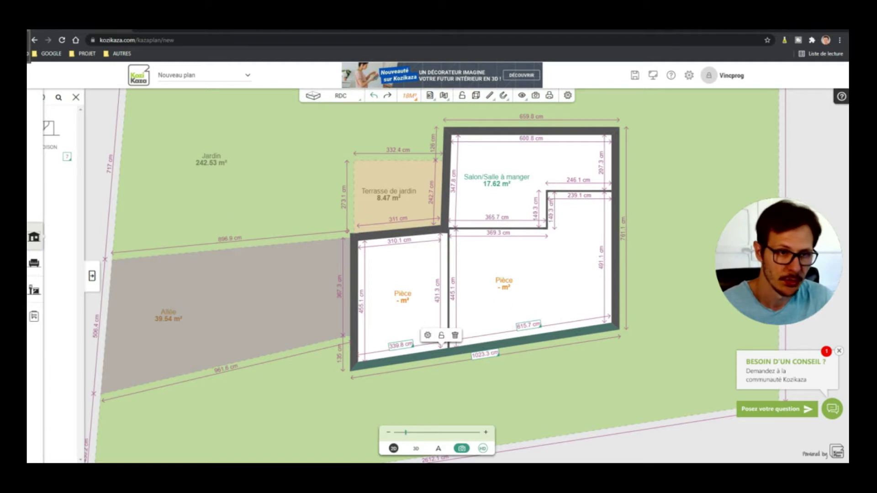
- Enclose a small room in the house's lower right corner with partitions about 190 cm up from the bottom wall and 293 cm across
click(33, 238)
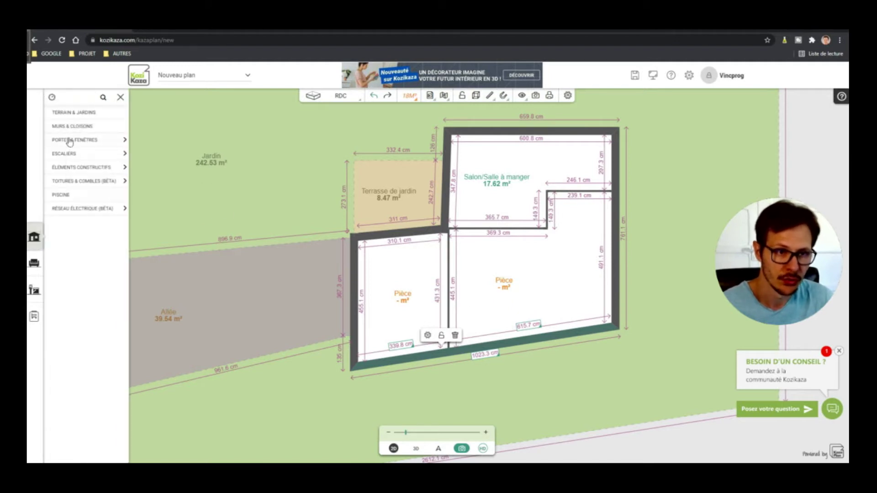
click(70, 124)
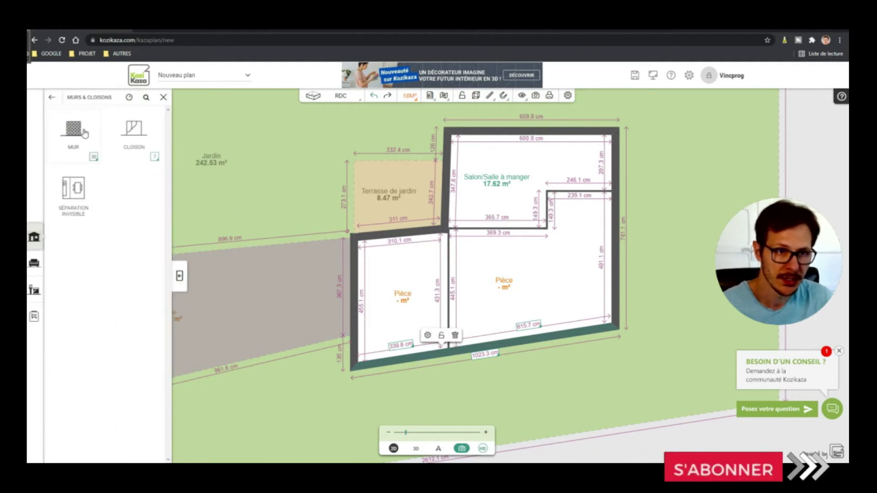
click(133, 131)
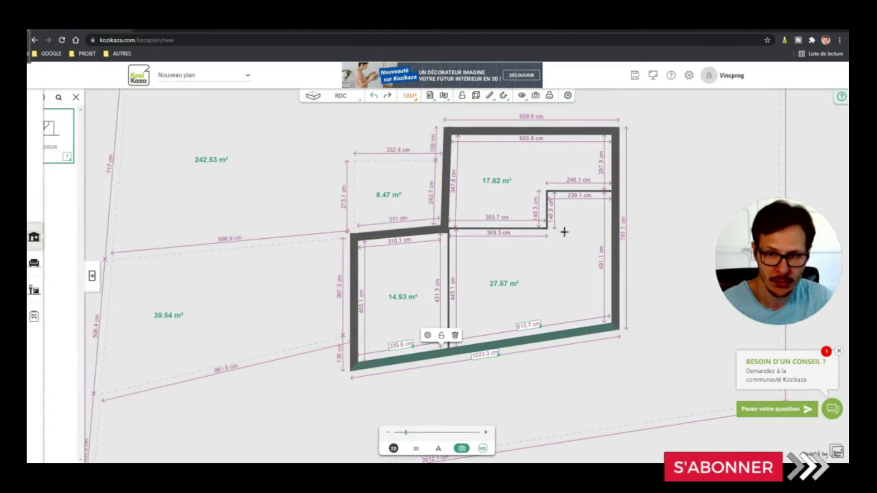
click(535, 334)
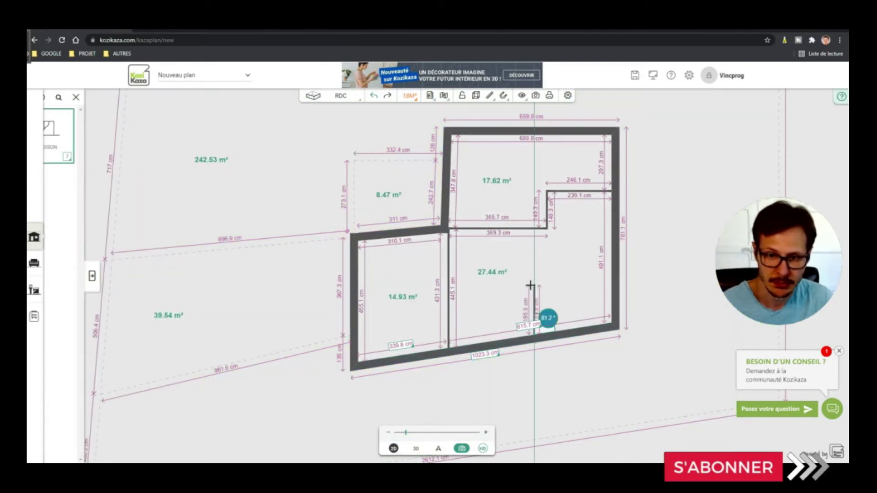
click(533, 286)
click(612, 284)
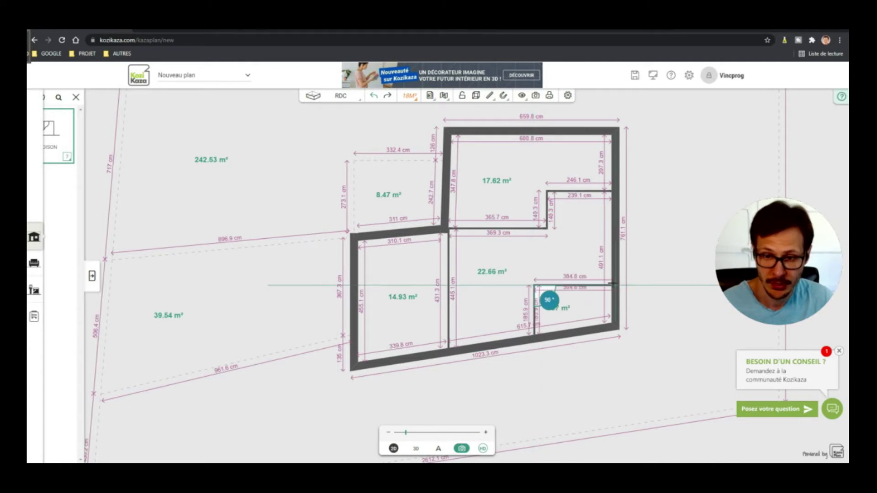
click(614, 288)
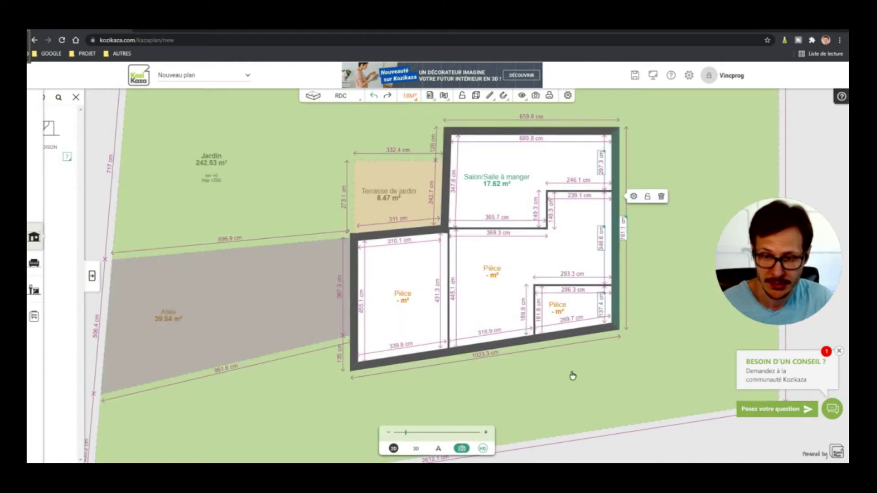
- Assign the room type Salle de bain to the small room in the house's lower right corner
click(557, 315)
click(564, 307)
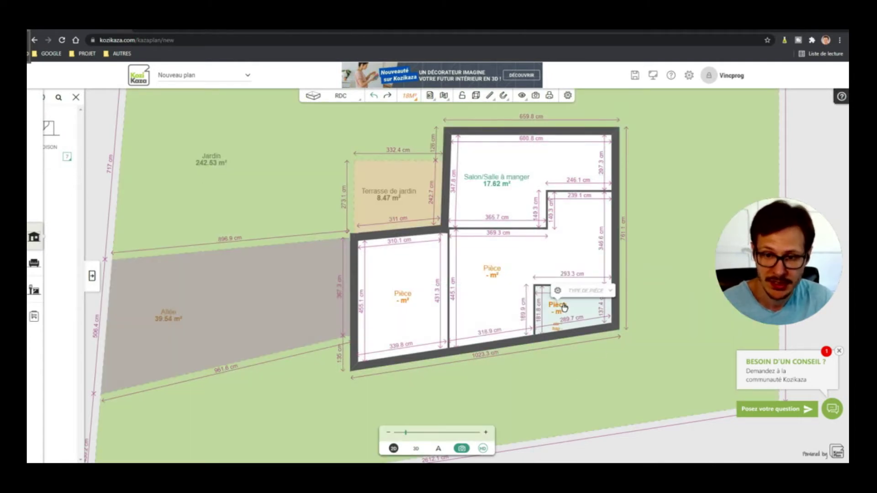
click(606, 293)
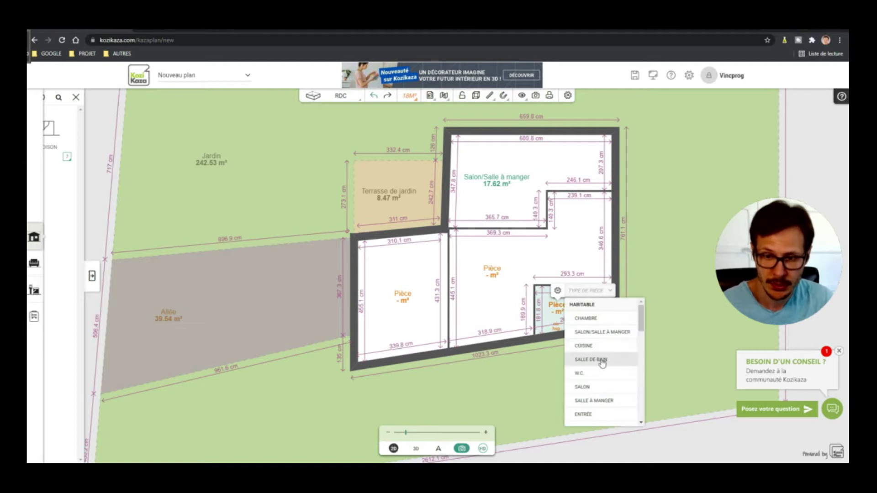
scroll(606, 392, down, 2)
scroll(607, 393, down, 5)
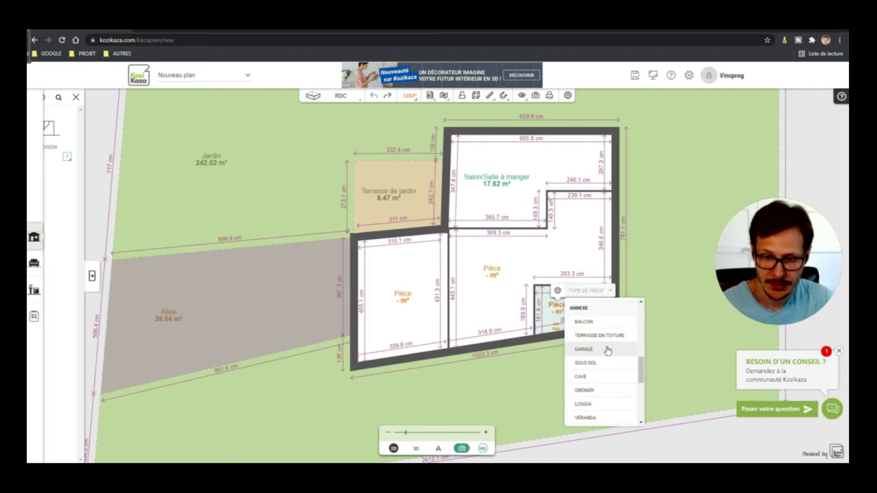
scroll(610, 375, down, 2)
scroll(612, 375, up, 6)
scroll(612, 376, up, 2)
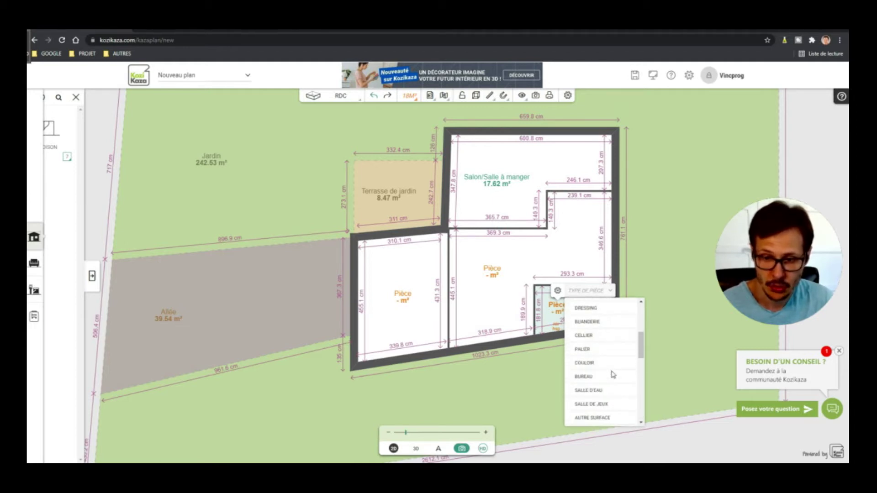
scroll(621, 404, up, 3)
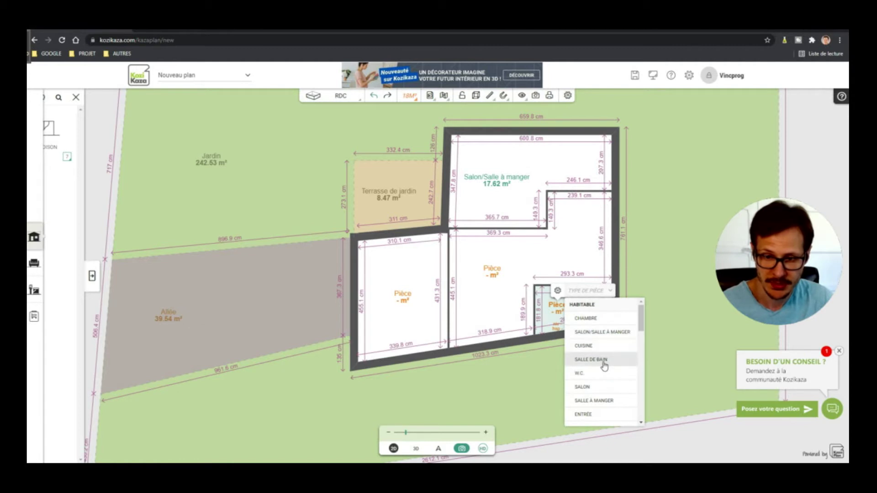
click(602, 361)
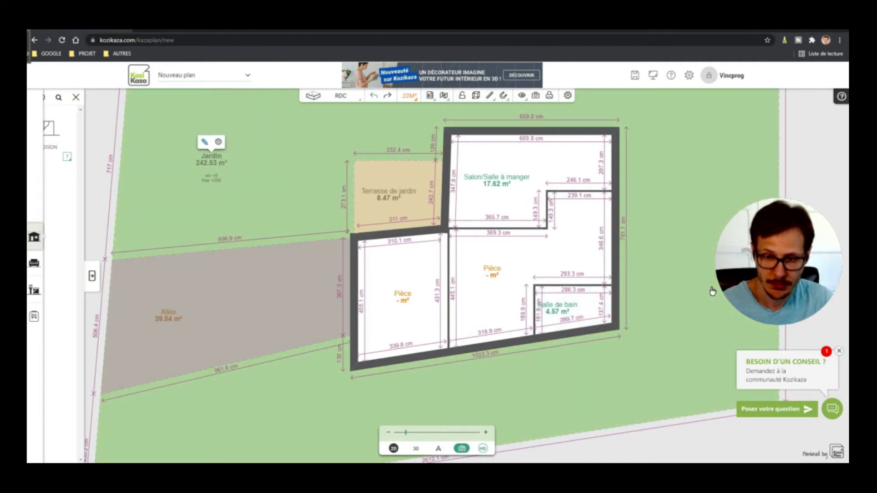
- Enclose a small room against the bathroom's left wall with partitions about 123 cm across and 159 cm down to the house's bottom wall
scroll(634, 330, up, 3)
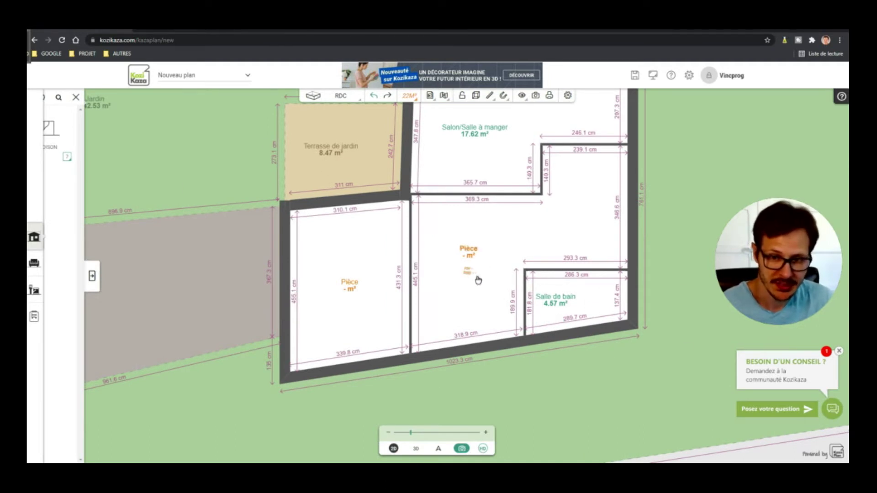
click(39, 240)
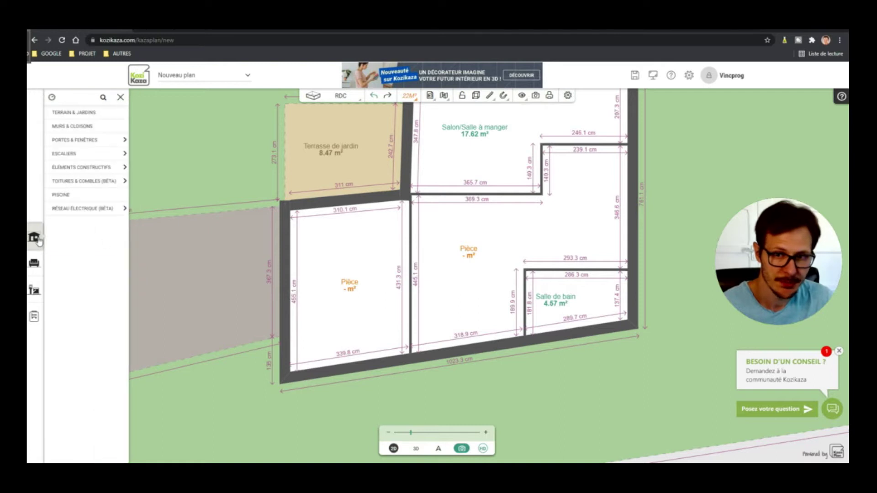
click(74, 126)
click(134, 132)
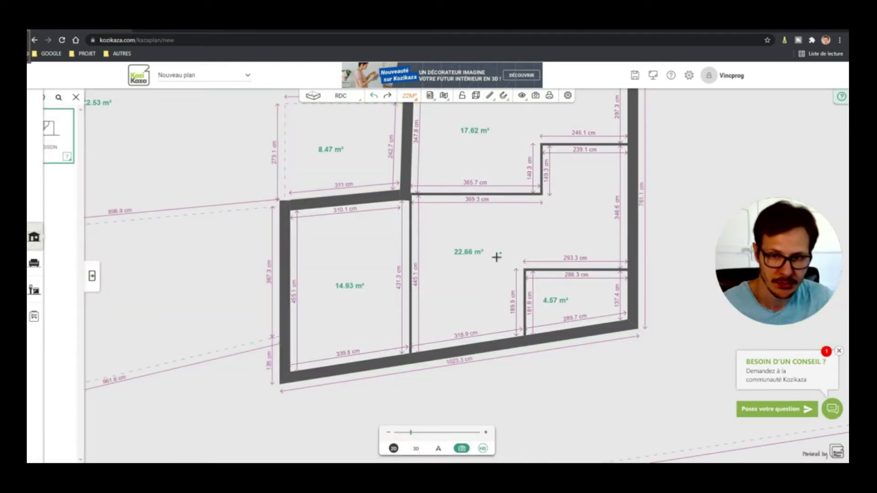
click(525, 287)
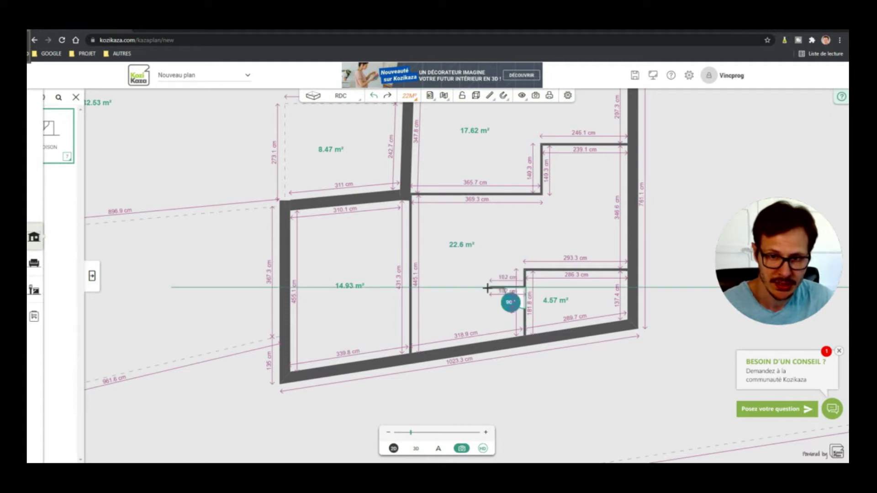
click(481, 287)
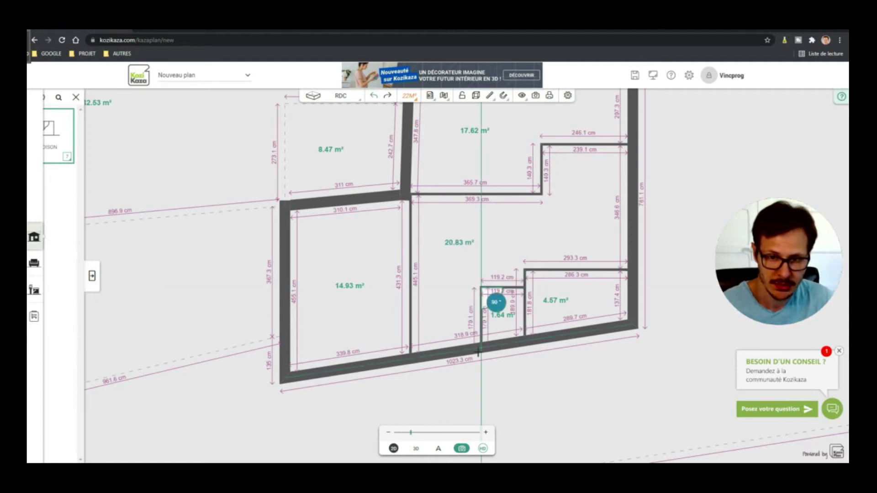
click(479, 352)
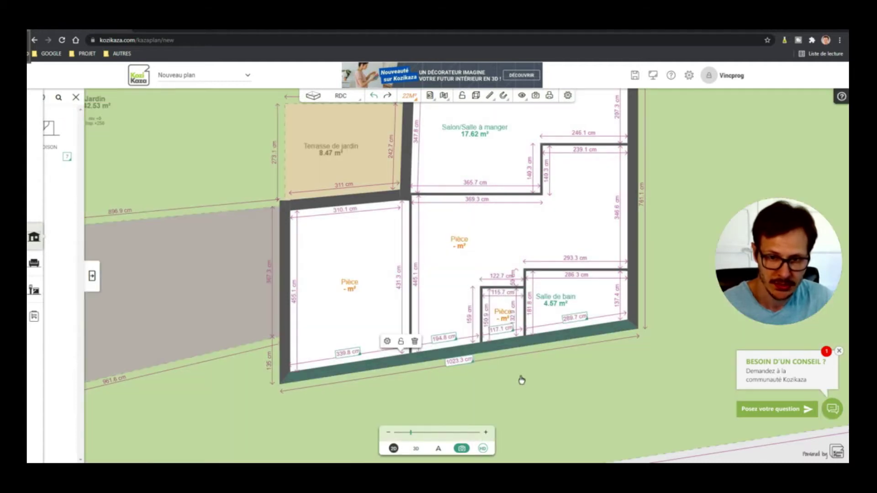
- Assign the room type W.C. to the small room beside the bathroom
click(501, 315)
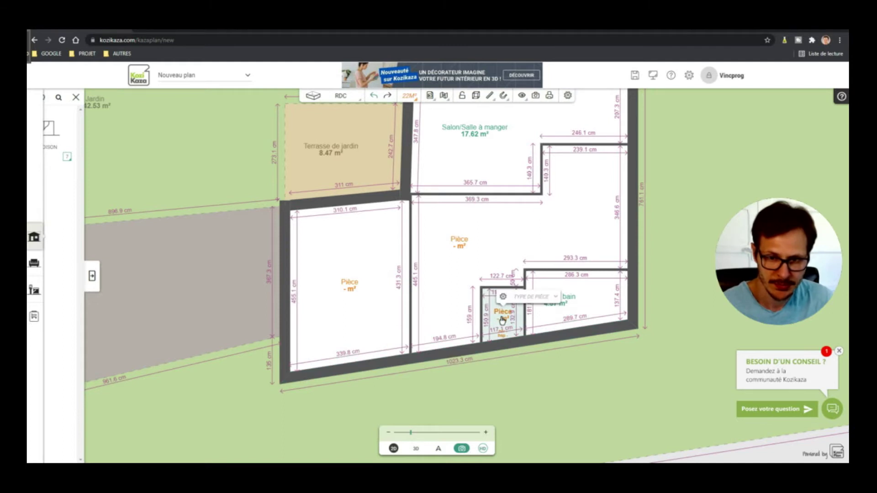
click(549, 299)
click(541, 379)
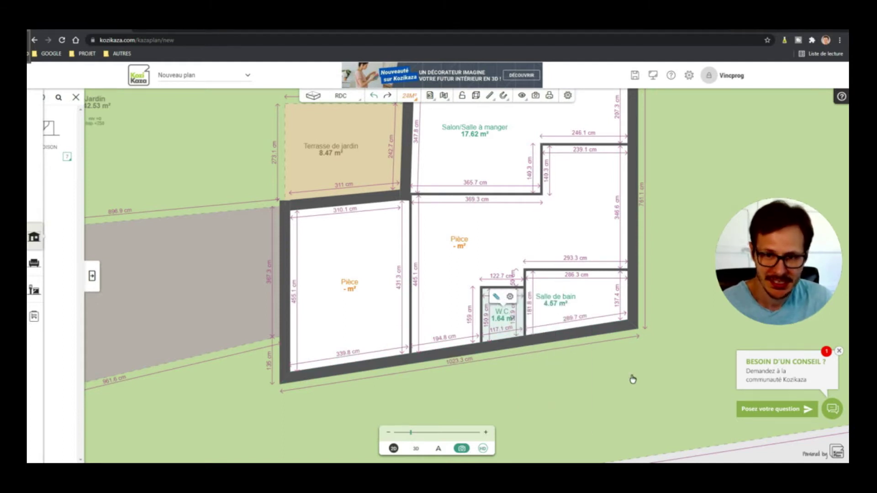
- Set the inner length of the W.C.'s top partition to 125 cm, applying the change toward the left
scroll(507, 320, up, 3)
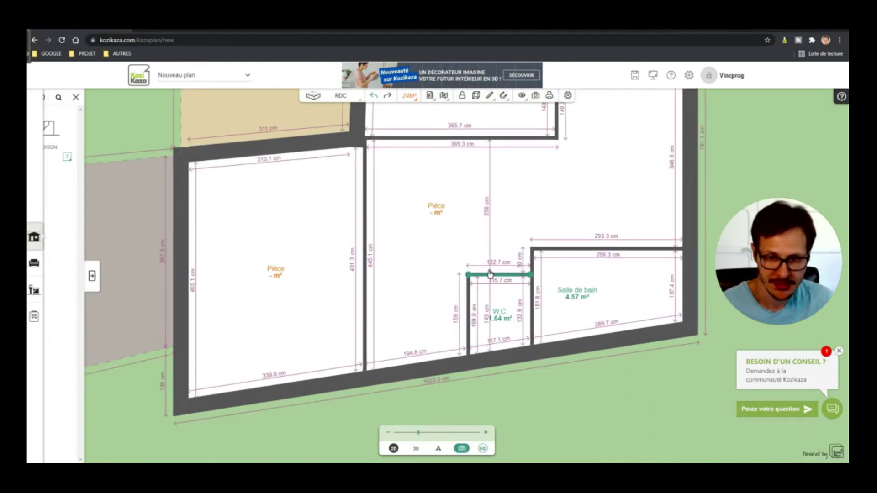
click(463, 326)
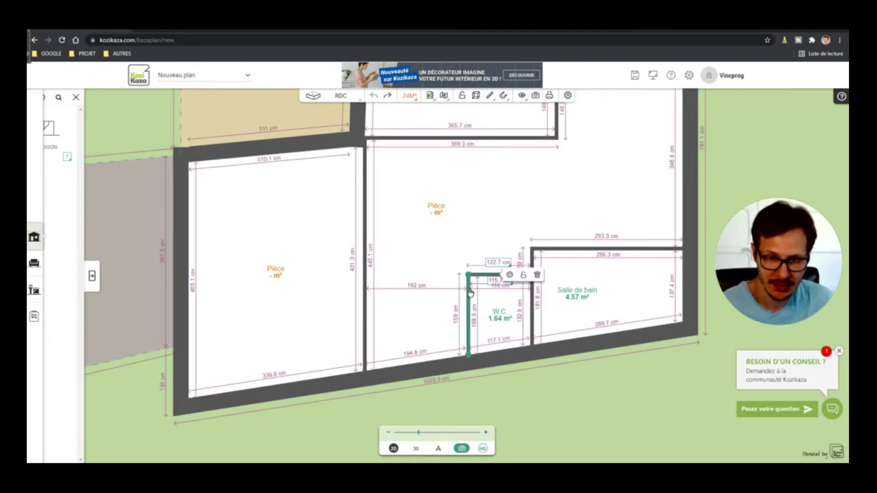
click(495, 264)
click(496, 265)
click(497, 266)
click(496, 266)
click(500, 267)
click(500, 266)
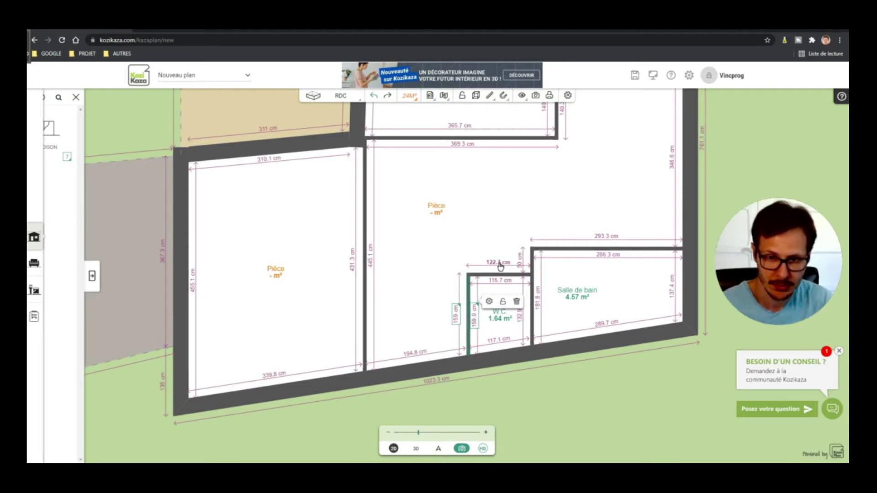
click(499, 282)
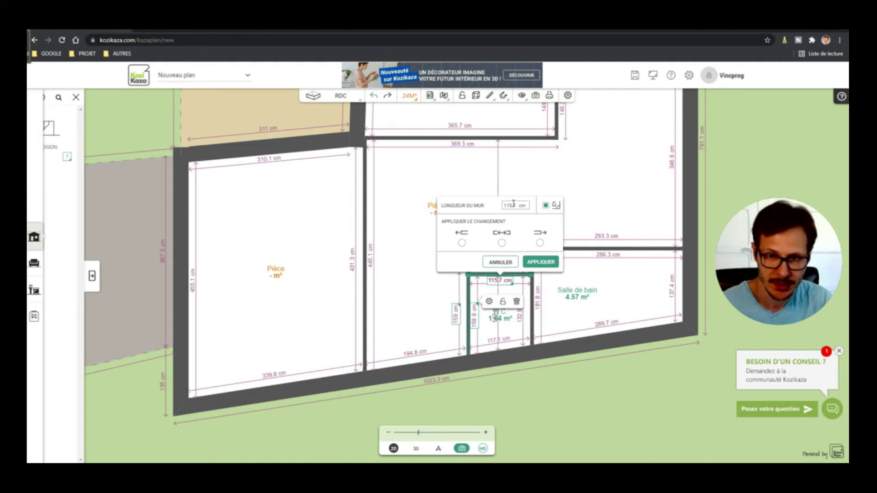
drag(505, 205, 462, 217)
click(502, 278)
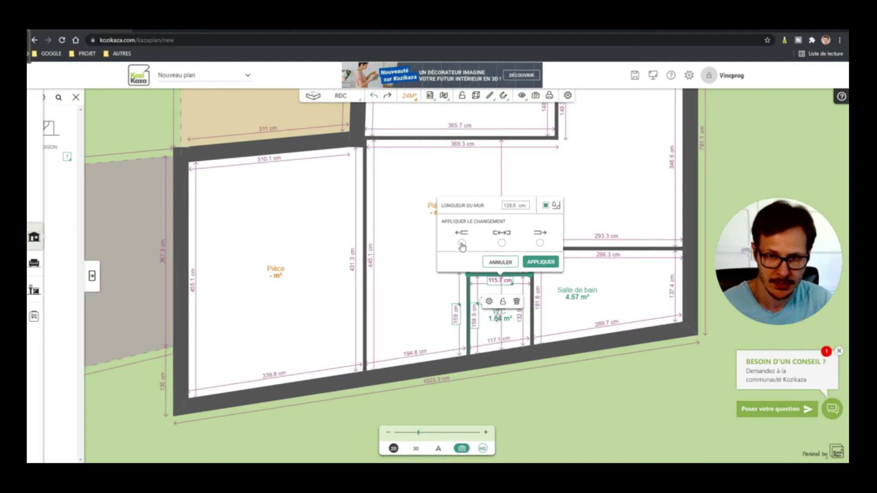
click(533, 263)
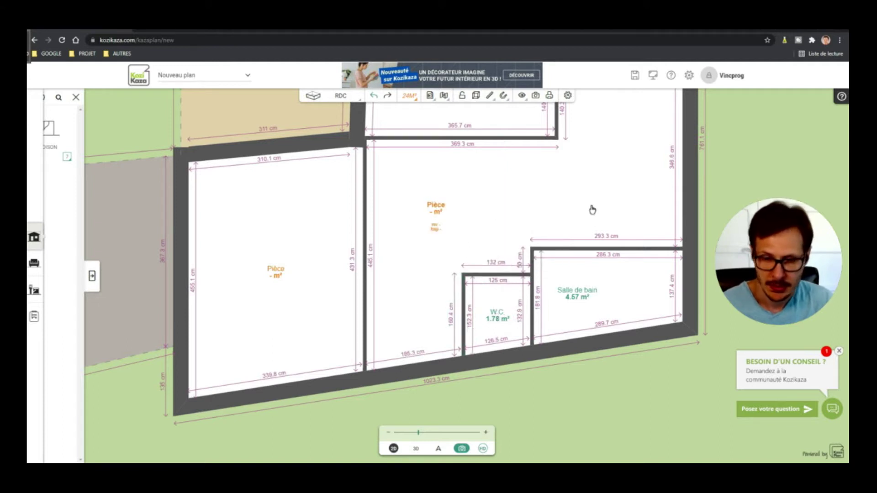
- Inspect the house's walls and partitions from above in 3D, and return to the 2D plan
click(556, 235)
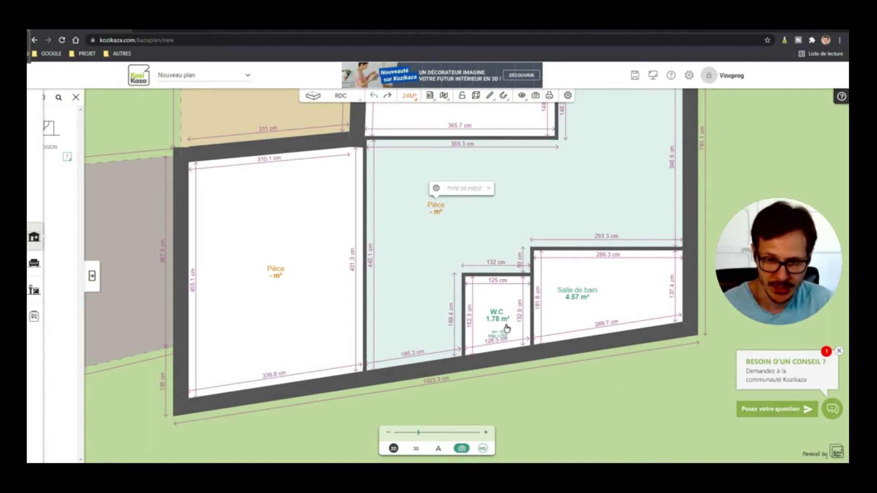
scroll(554, 372, down, 1)
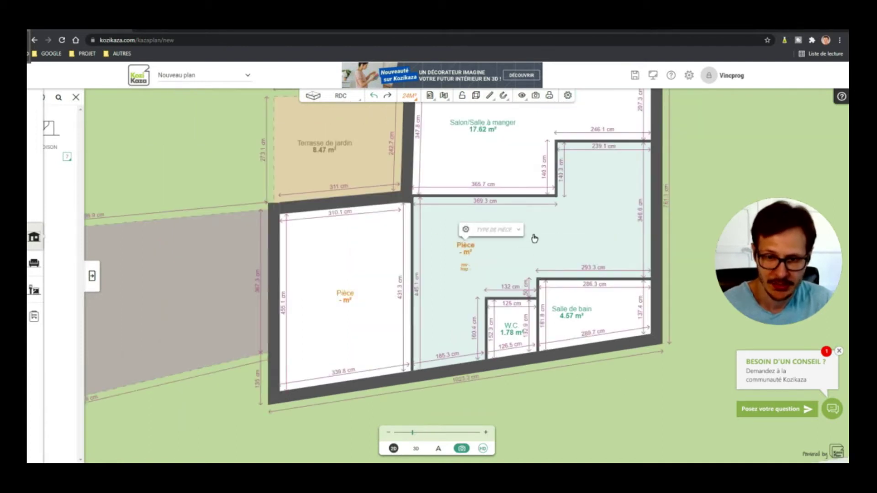
click(416, 448)
drag(430, 283, 428, 339)
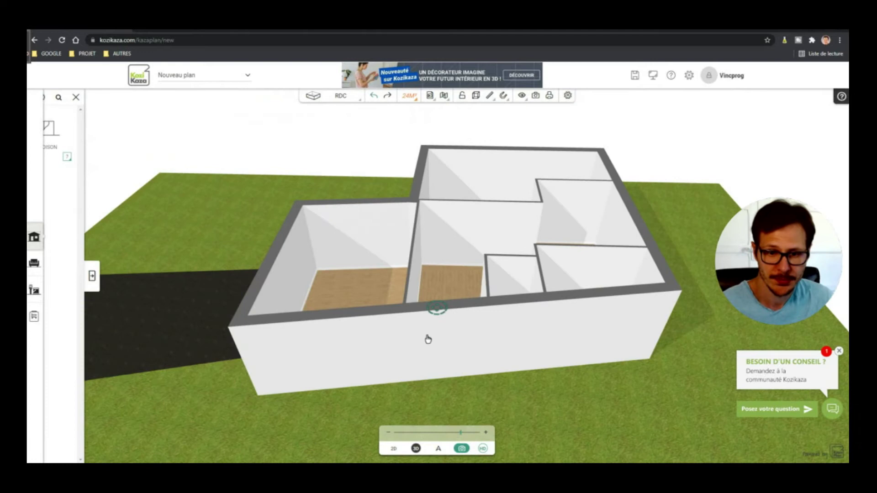
click(393, 448)
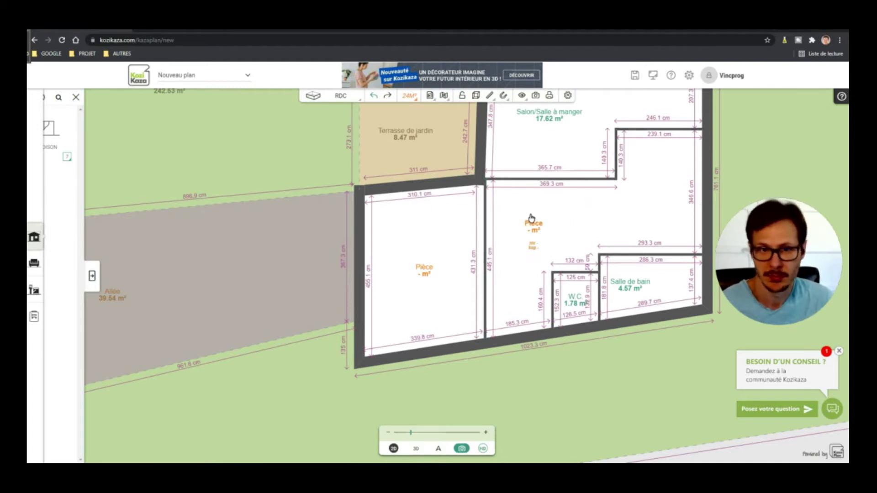
scroll(552, 209, down, 4)
scroll(411, 210, up, 3)
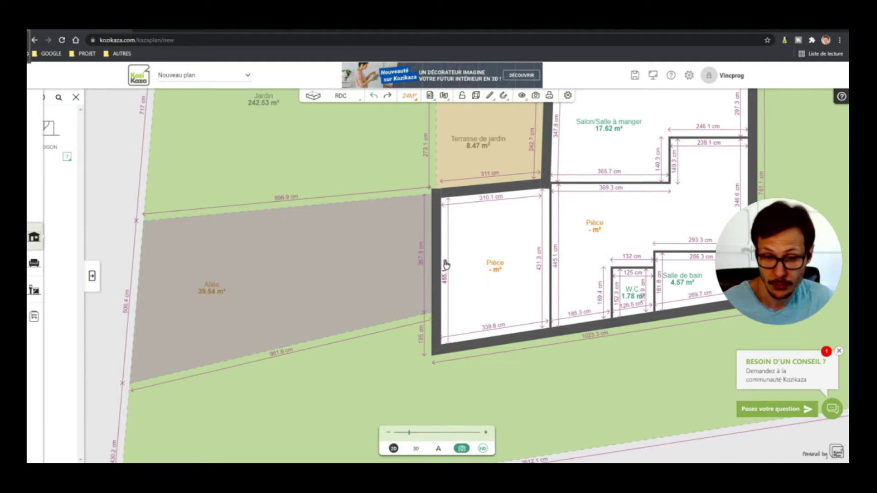
scroll(446, 256, down, 2)
scroll(424, 315, down, 1)
scroll(464, 309, up, 2)
scroll(460, 315, down, 1)
scroll(503, 255, up, 1)
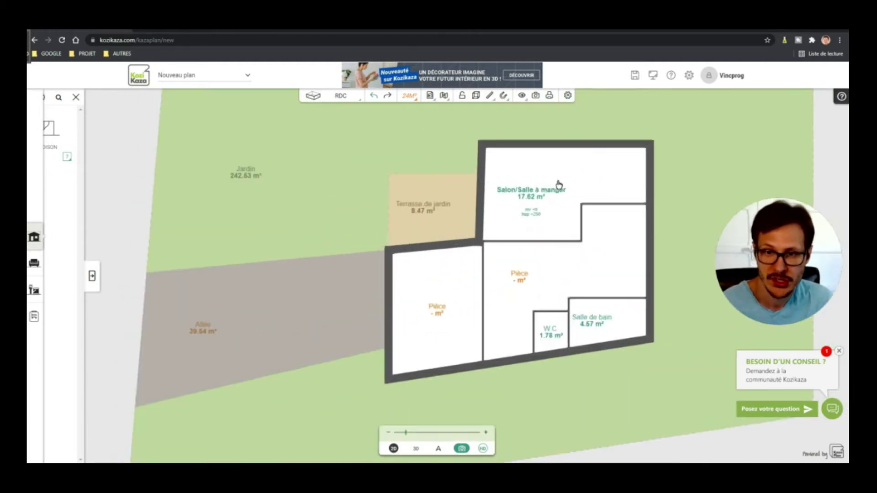
scroll(536, 284, down, 1)
scroll(536, 284, up, 2)
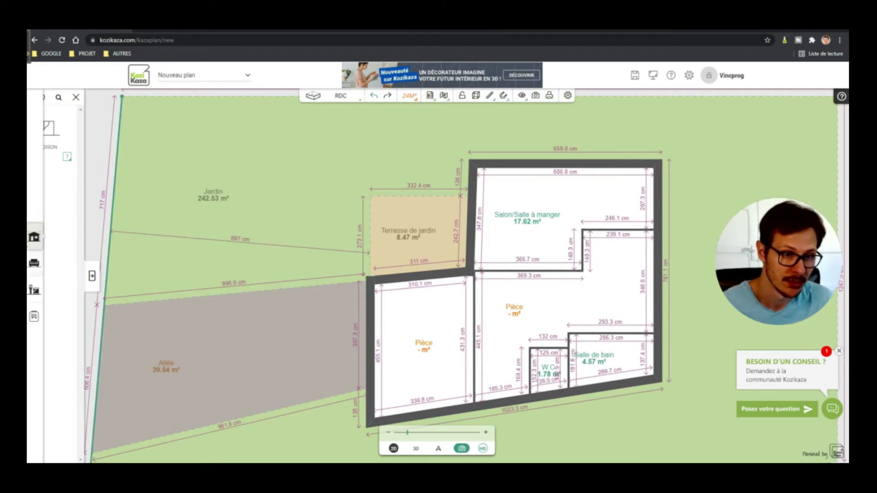
- Place a Porte avec tierce entrance door in the left room's driveway-side wall, about 135 cm up from the house's lower left corner
click(42, 241)
click(72, 141)
click(82, 156)
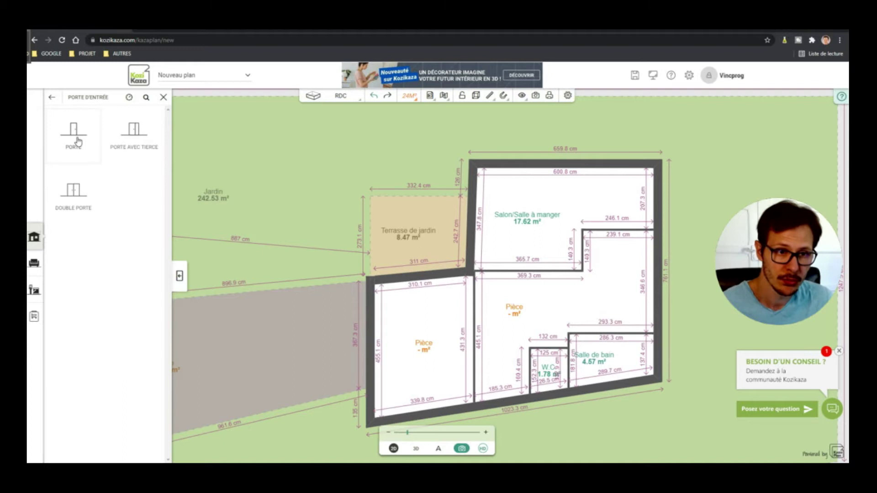
click(136, 133)
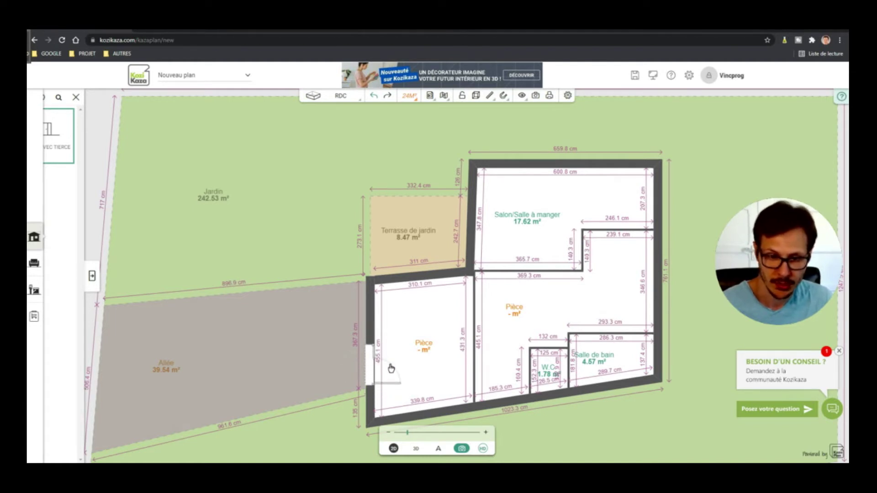
click(388, 375)
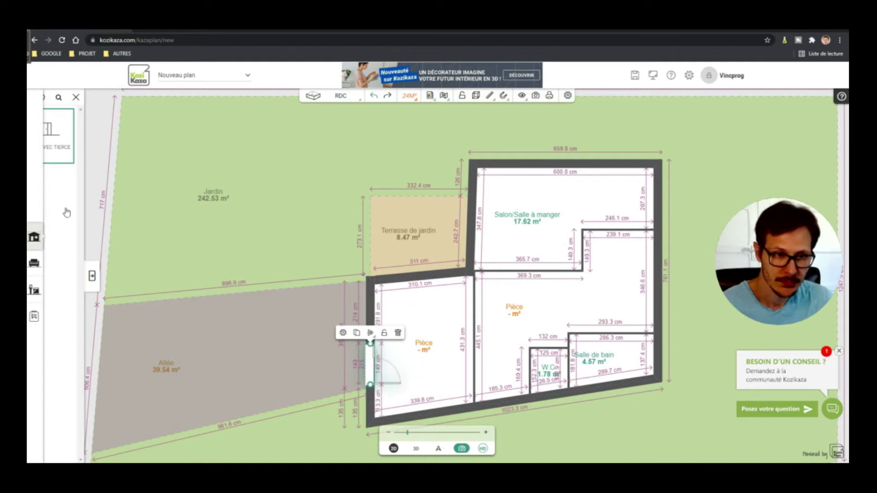
click(32, 249)
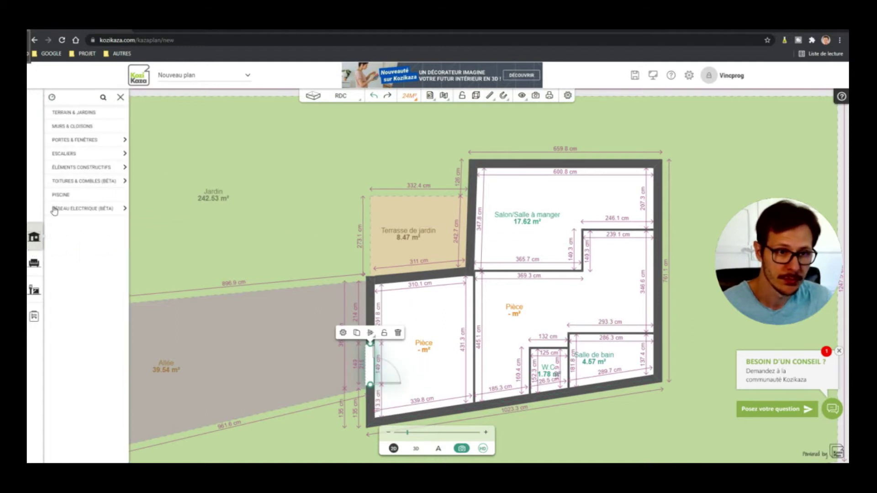
click(85, 139)
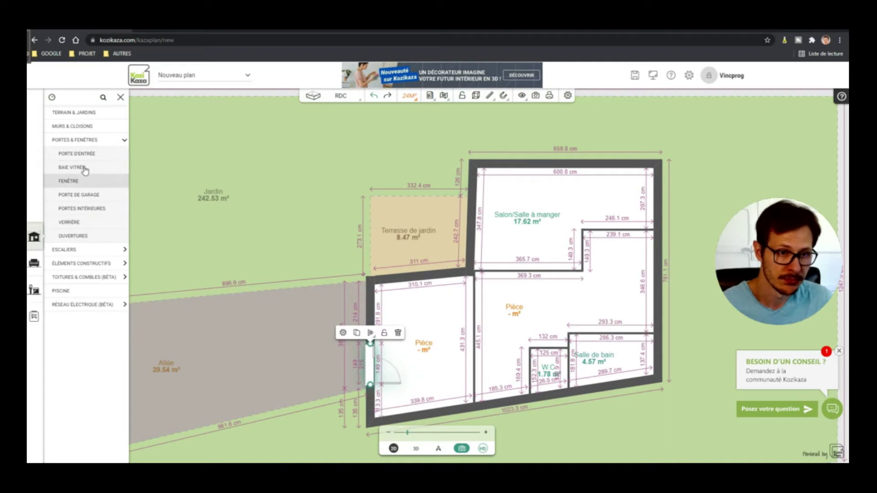
click(85, 236)
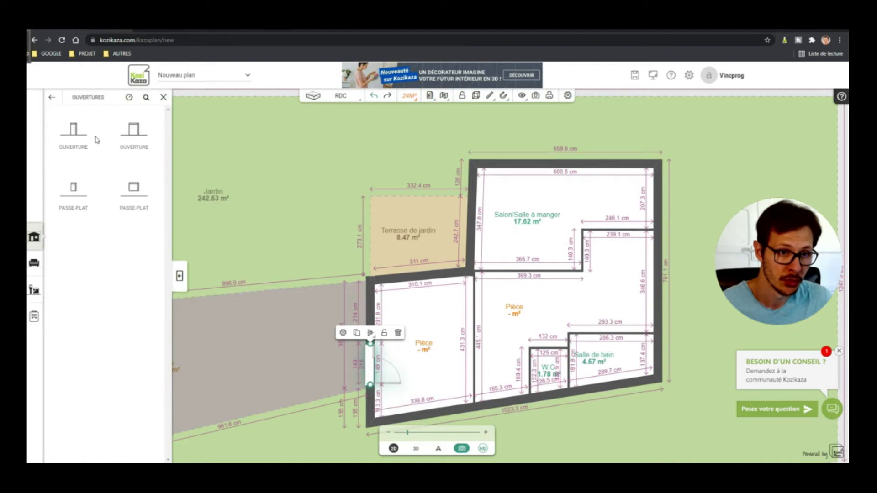
click(52, 97)
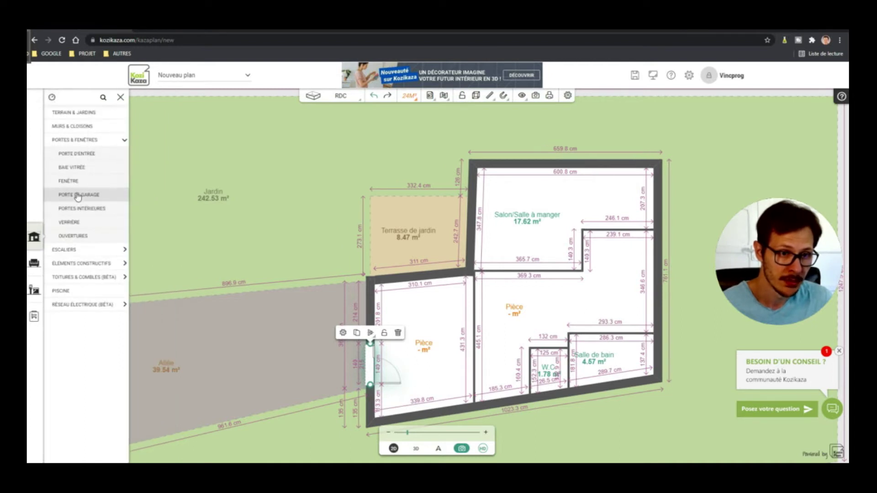
click(101, 211)
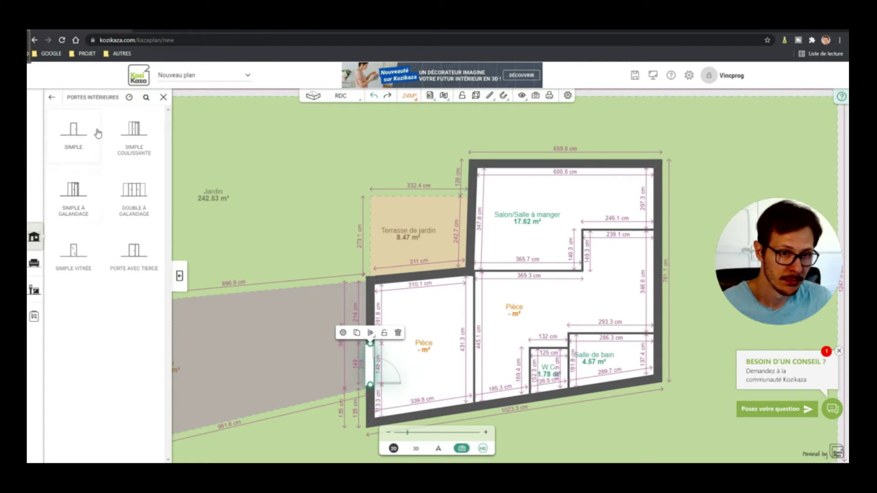
click(52, 97)
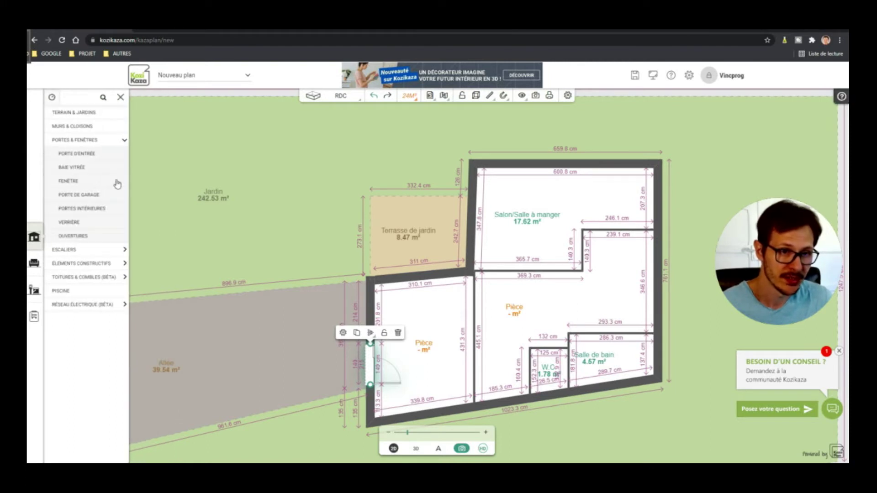
- Place a Fixe window in the bathroom's lower outer wall, about 112 cm from the house's lower right corner
click(88, 182)
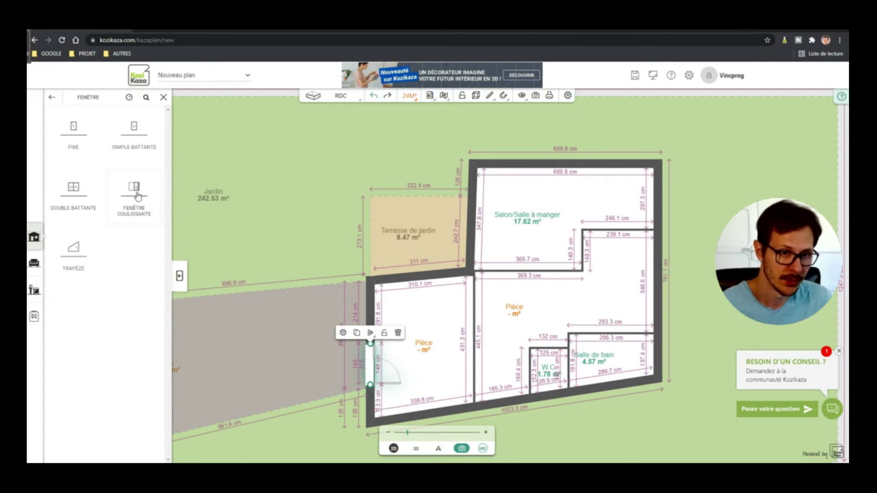
click(72, 136)
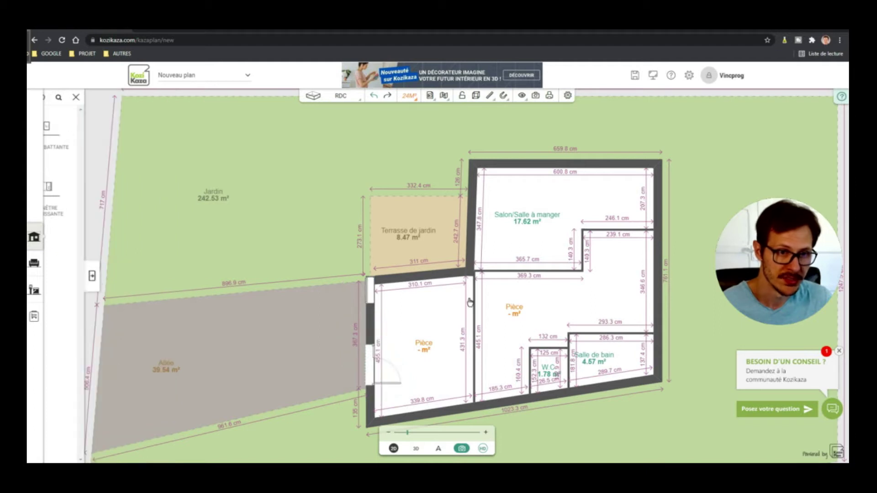
scroll(632, 403, up, 2)
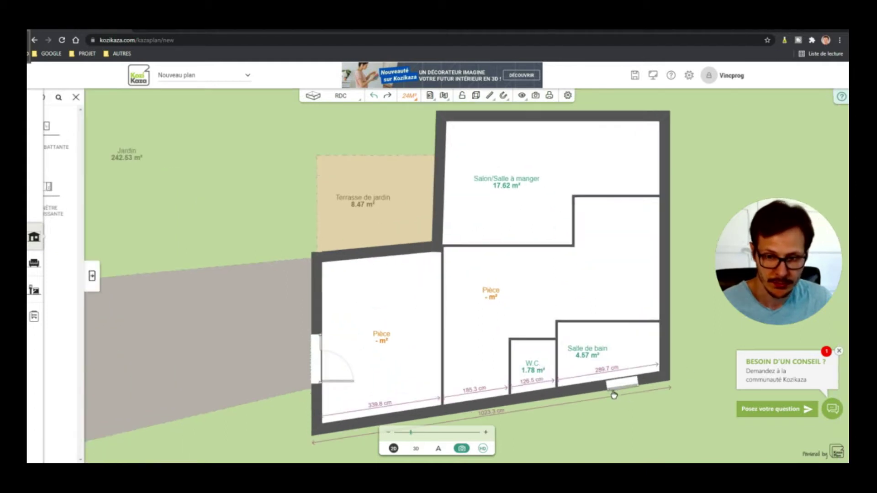
click(628, 426)
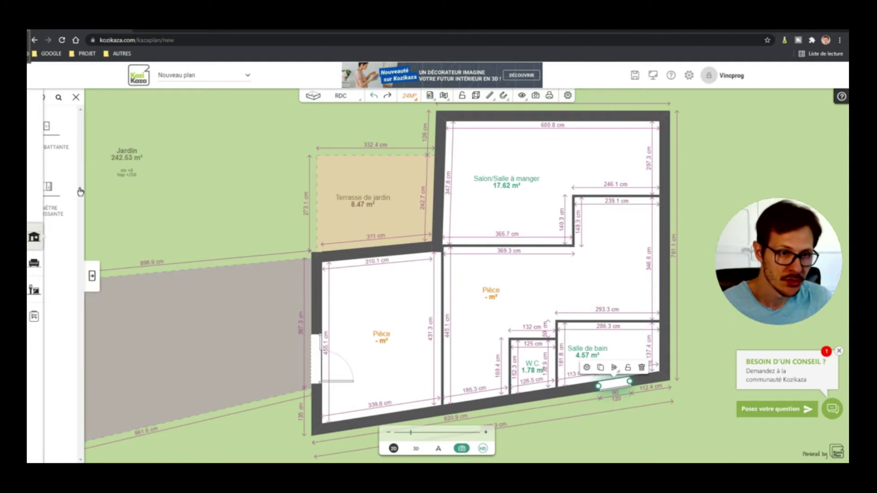
- Place a Simple battante window in the left room's driveway-side wall, at the end nearest the terrace
click(92, 275)
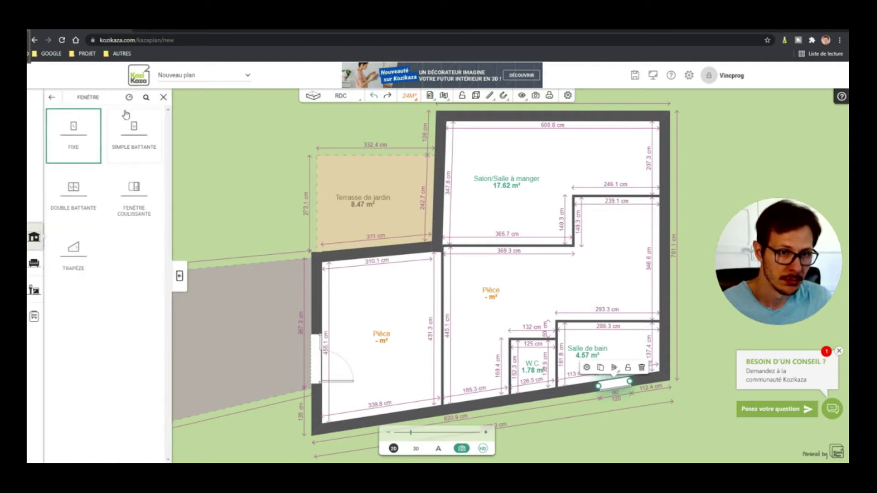
click(136, 134)
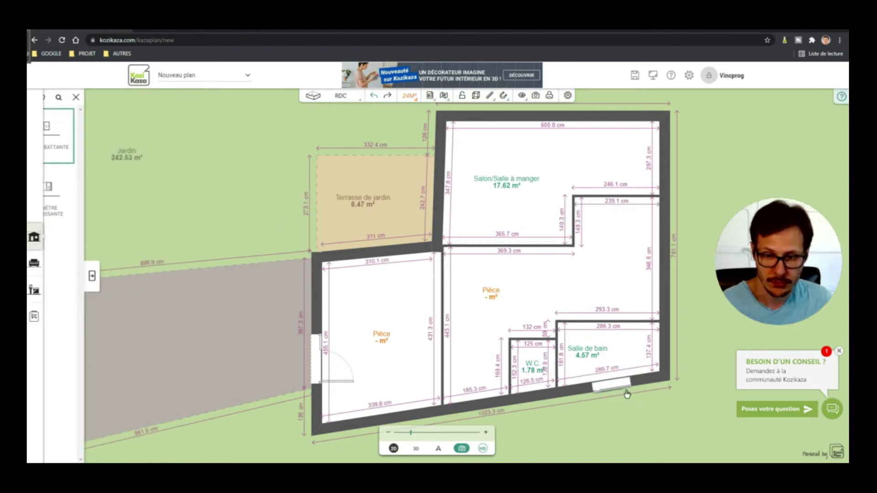
click(90, 271)
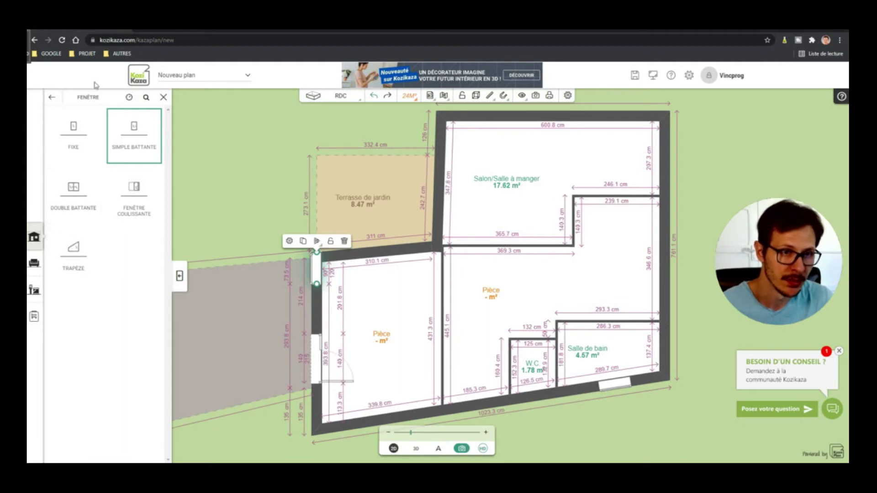
click(52, 97)
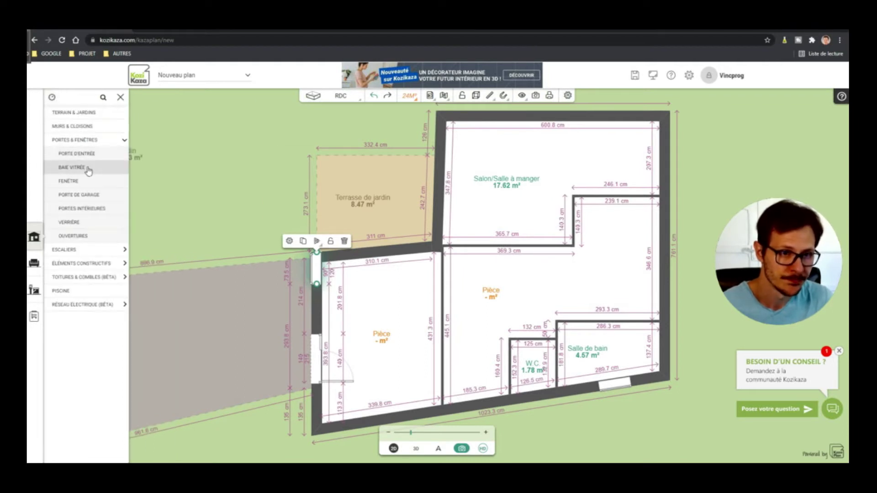
click(87, 156)
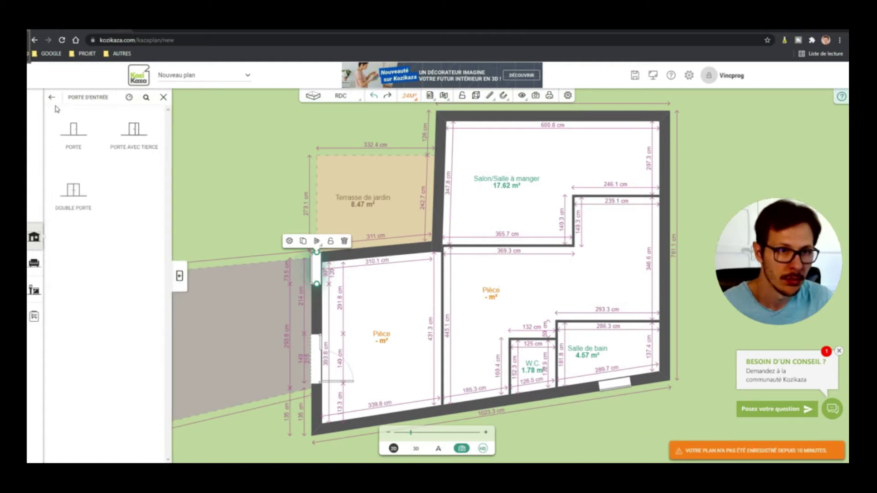
click(51, 97)
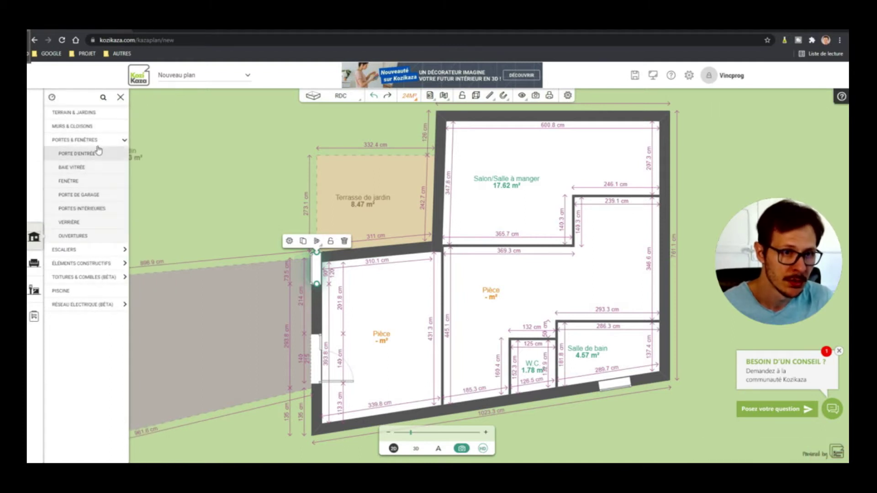
click(82, 126)
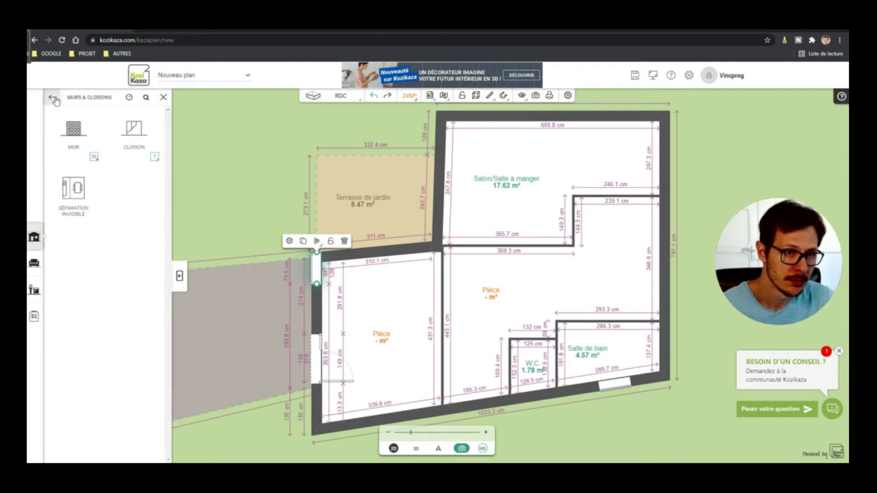
click(52, 96)
click(76, 140)
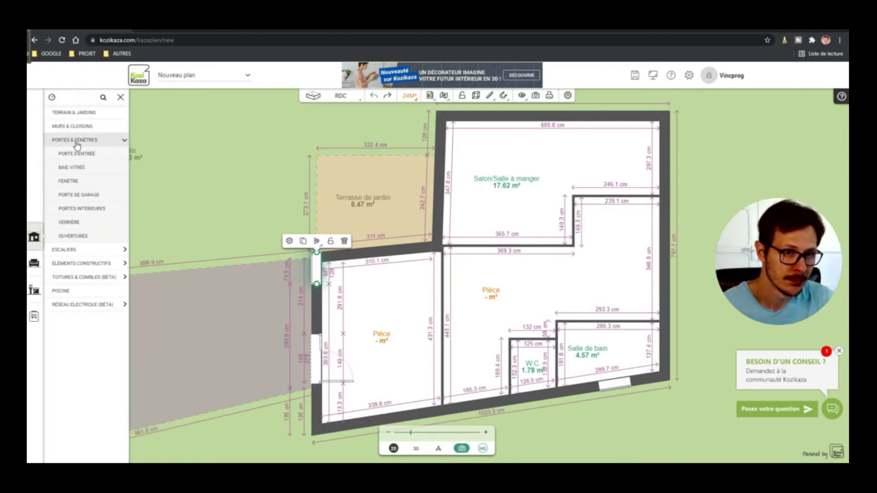
- Place a Simple coulissante interior door in the living room's terrace-side wall and shift it toward the wall's lower end
click(106, 209)
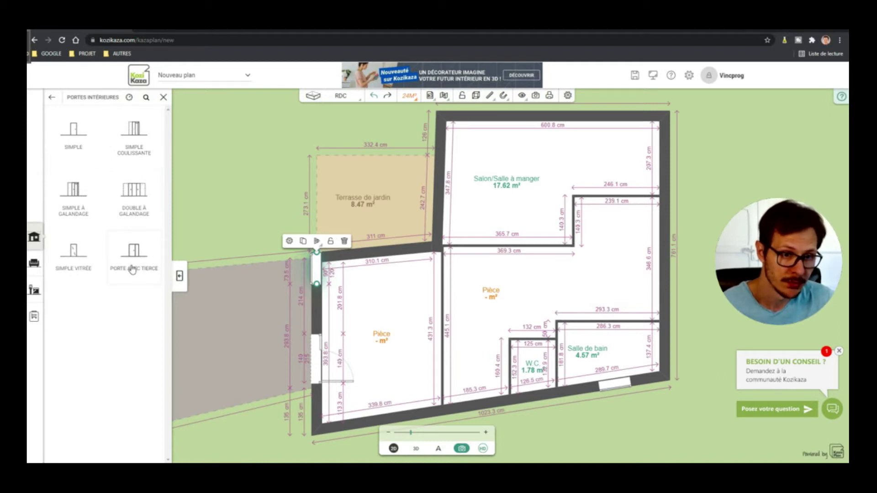
drag(141, 139, 451, 197)
click(447, 196)
scroll(472, 226, up, 3)
drag(471, 226, 473, 255)
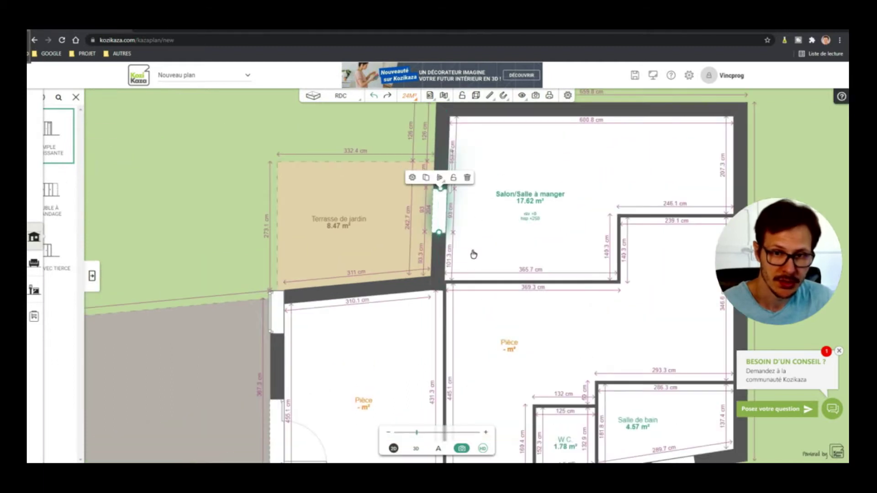
drag(443, 225, 442, 250)
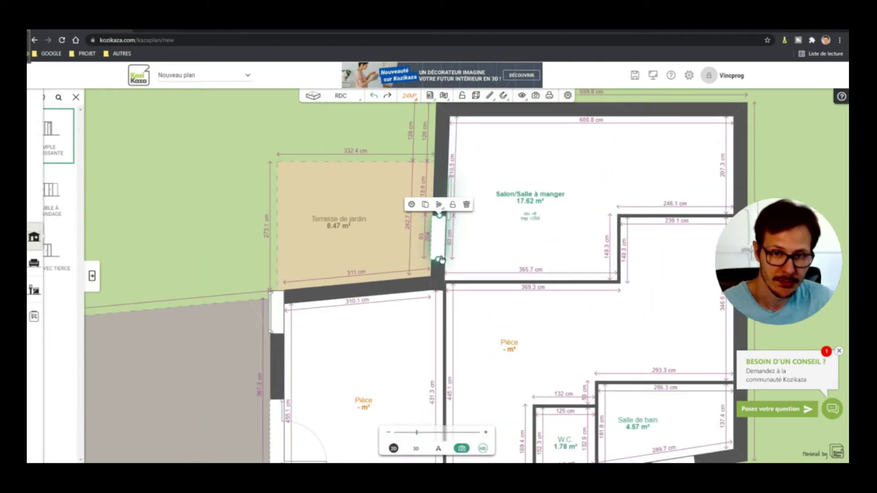
- Inspect the entrance door and the driveway-side window in 3D from outside and inside the house
click(416, 448)
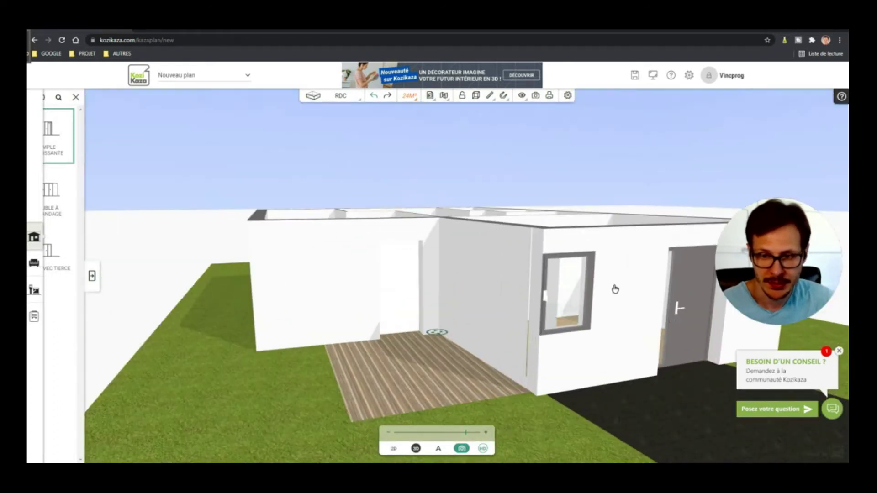
drag(733, 326, 649, 341)
click(633, 354)
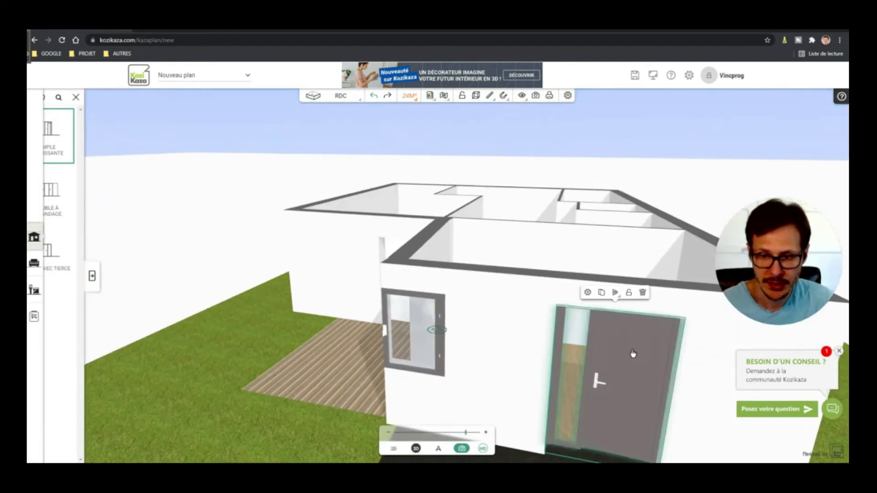
scroll(571, 345, down, 3)
scroll(571, 346, down, 2)
drag(597, 323, 302, 383)
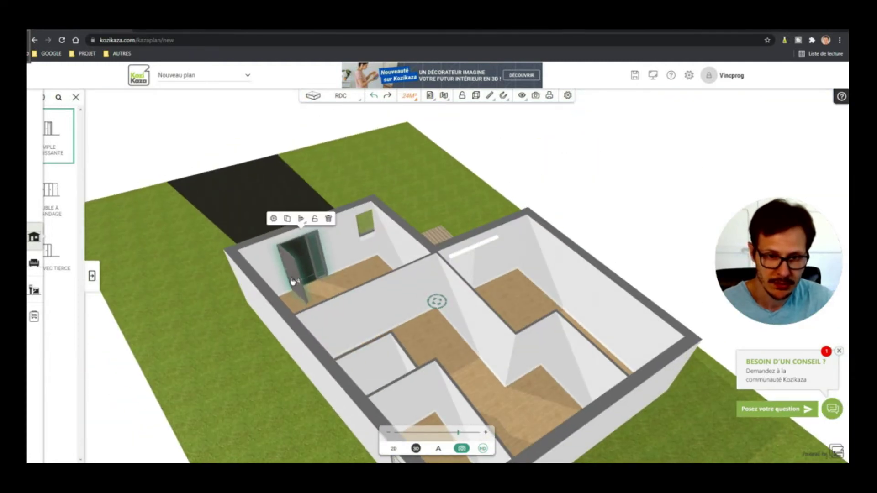
drag(315, 309, 295, 263)
drag(491, 368, 410, 295)
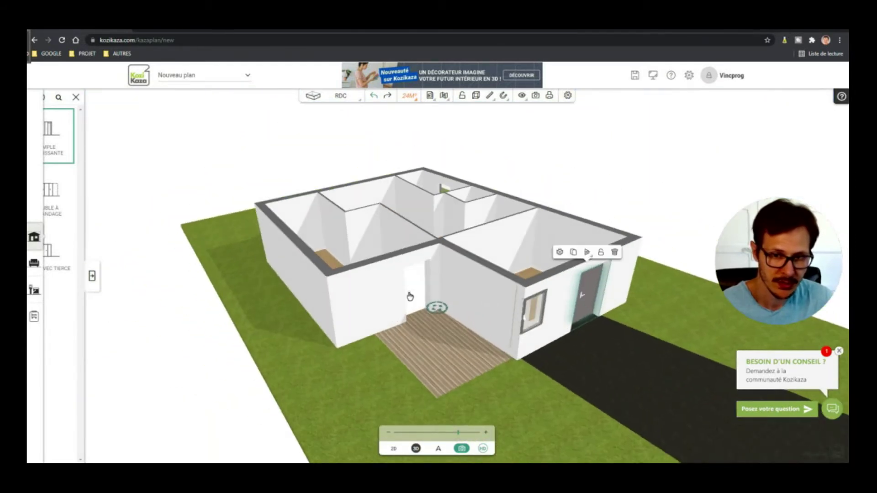
- Examine the terrace sliding door in 3D from both sides, opening and closing it
scroll(419, 291, up, 3)
click(386, 303)
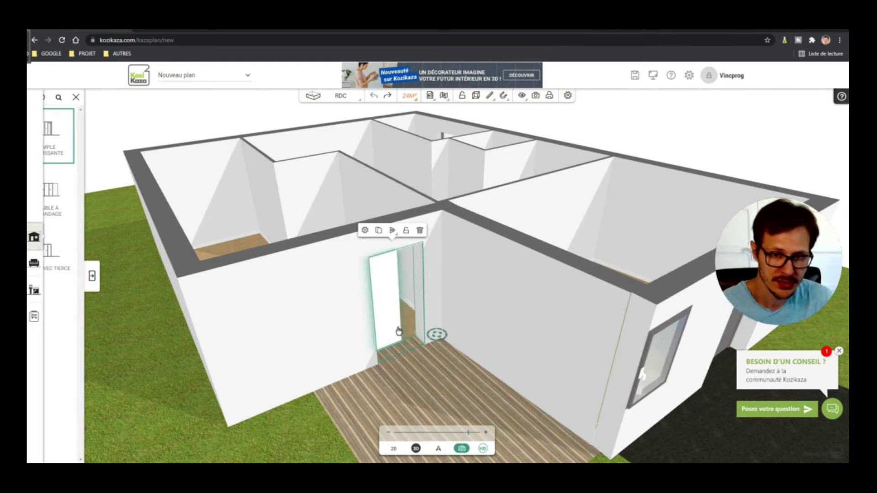
drag(344, 313, 630, 327)
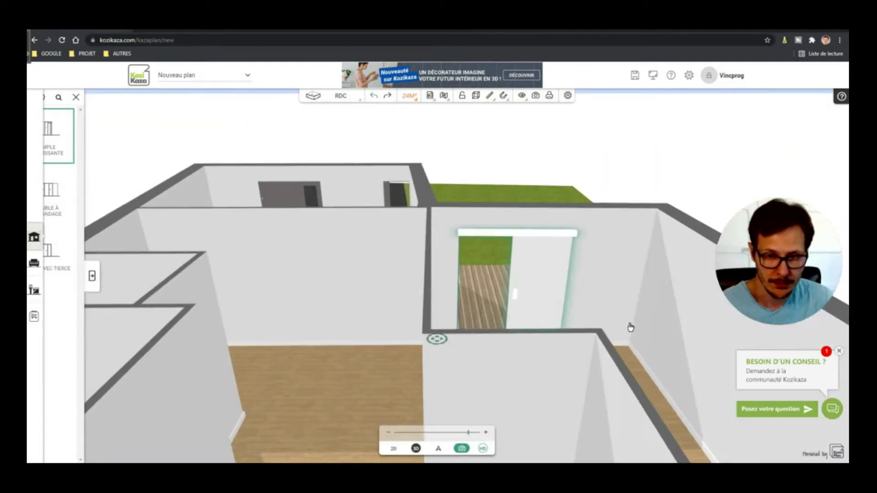
click(534, 291)
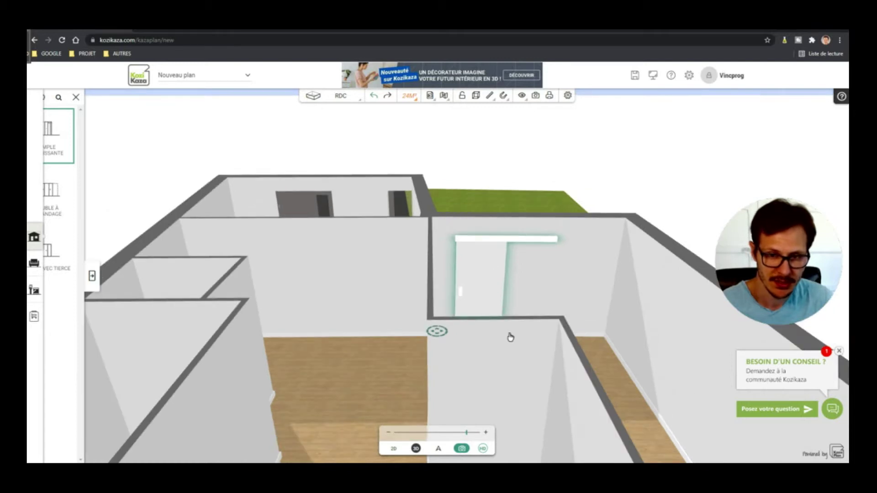
scroll(510, 334, down, 3)
drag(450, 355, 556, 373)
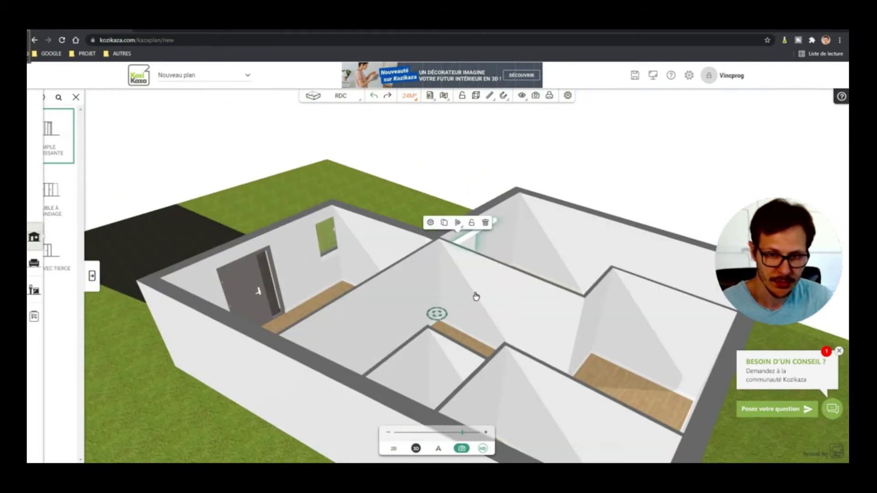
- In the 2D plan, move the sliding door from the terrace-side wall to the partition between the living room and the central room
click(393, 448)
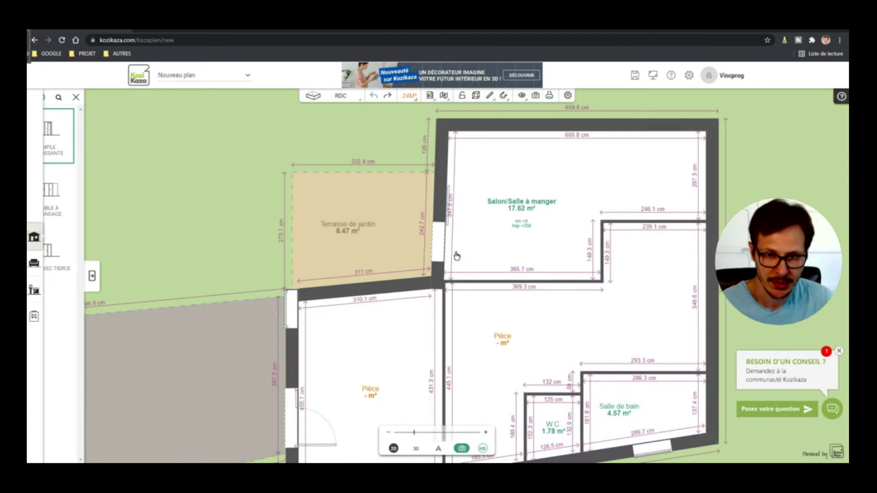
drag(439, 246, 560, 297)
click(577, 319)
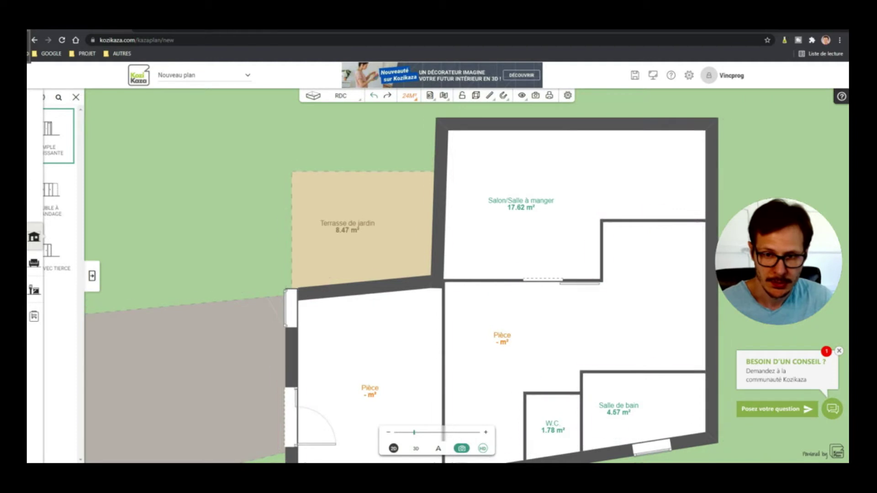
- Check the sliding door in the living room partition in 3D, and return to the 2D plan
click(416, 448)
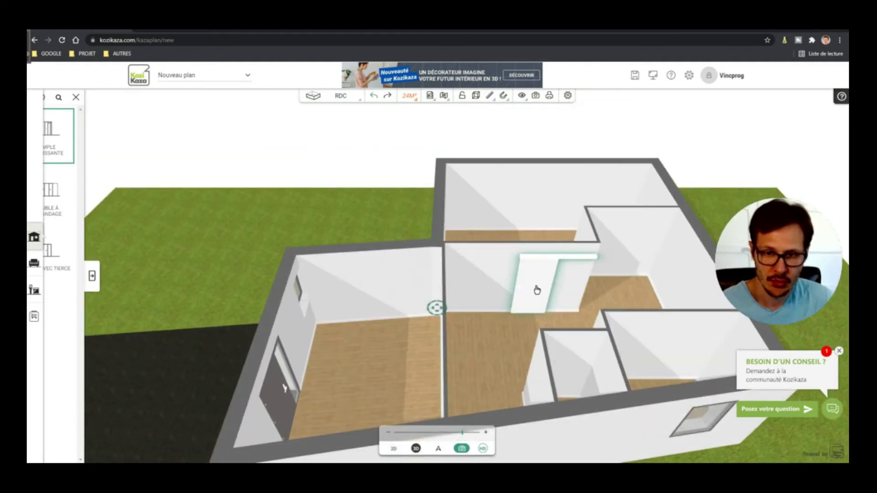
click(506, 288)
mouse_move(532, 287)
mouse_down()
mouse_move(564, 283)
mouse_move(558, 297)
mouse_move(543, 294)
mouse_up()
click(395, 449)
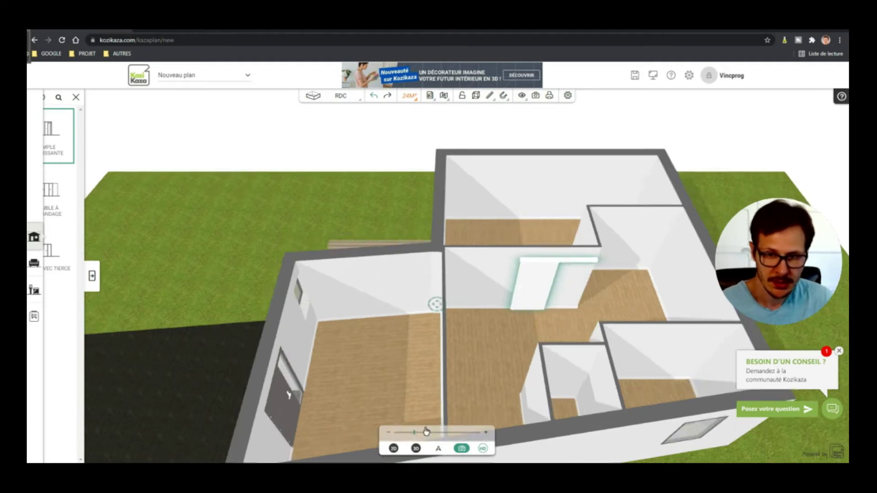
click(541, 282)
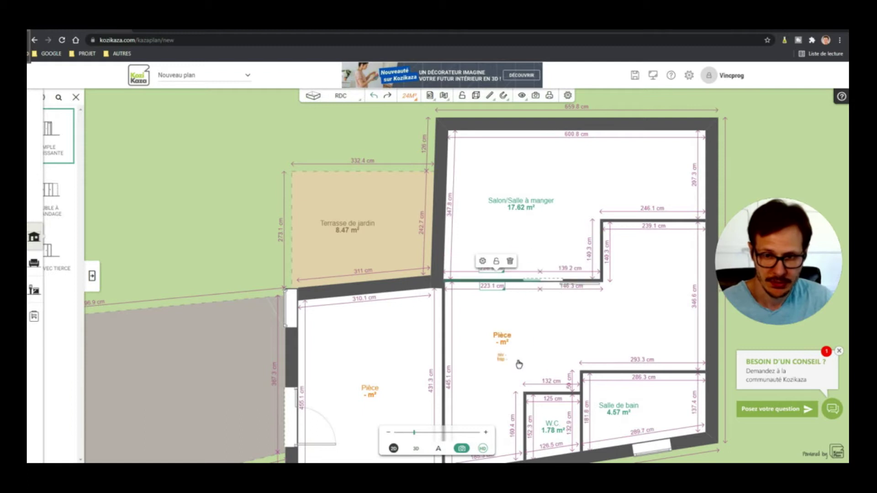
click(528, 355)
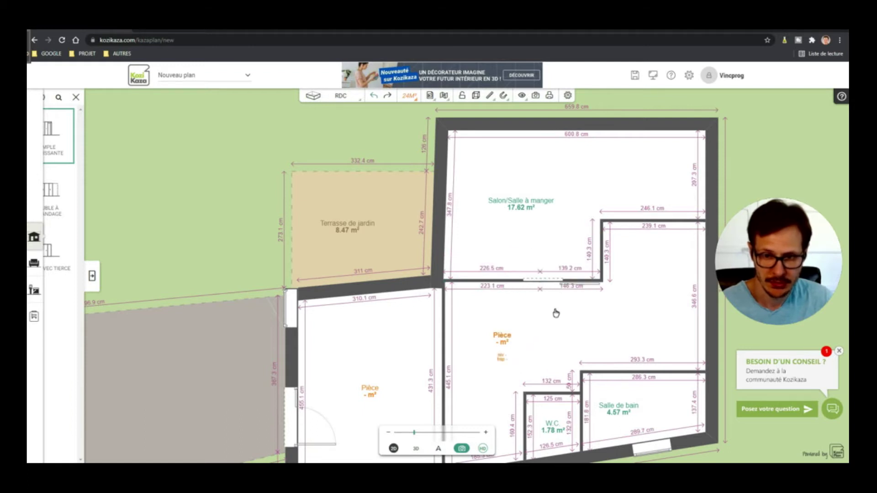
- Look once more at the living room partition's sliding door in 3D, and return to the 2D plan
click(415, 449)
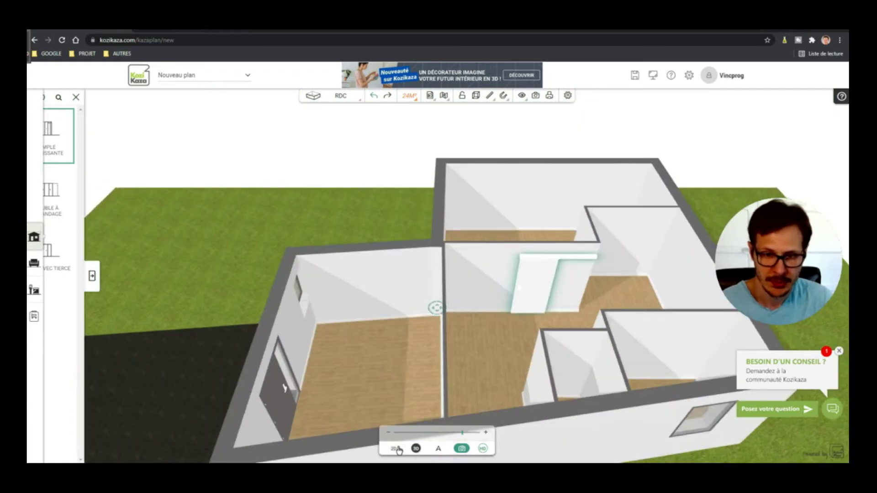
click(394, 449)
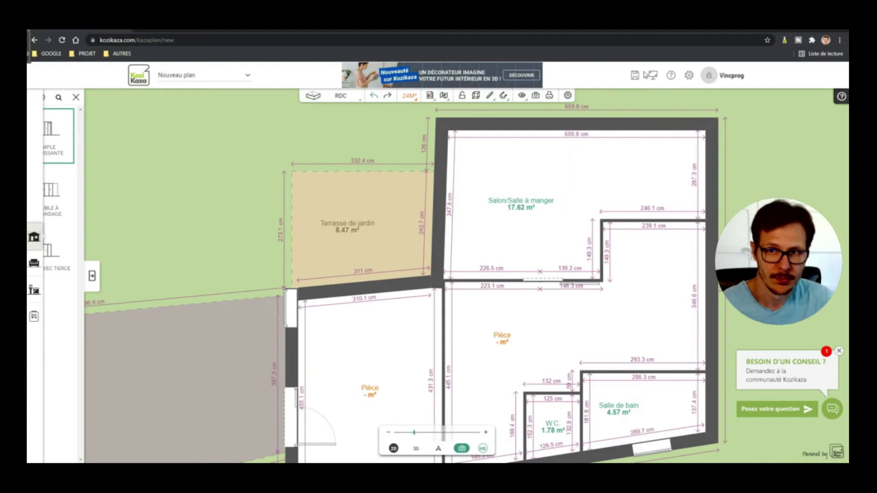
- Search the object catalogue for "porte fenetre" and browse the results for a French door
click(75, 97)
click(45, 243)
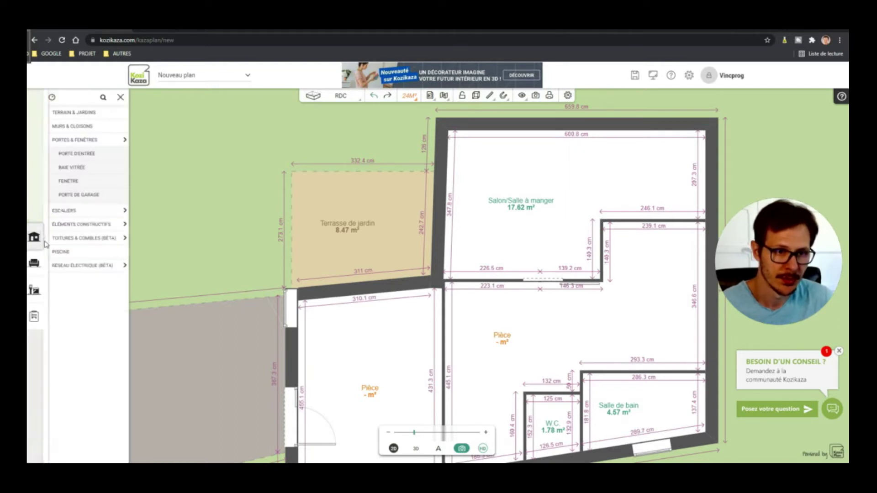
click(75, 142)
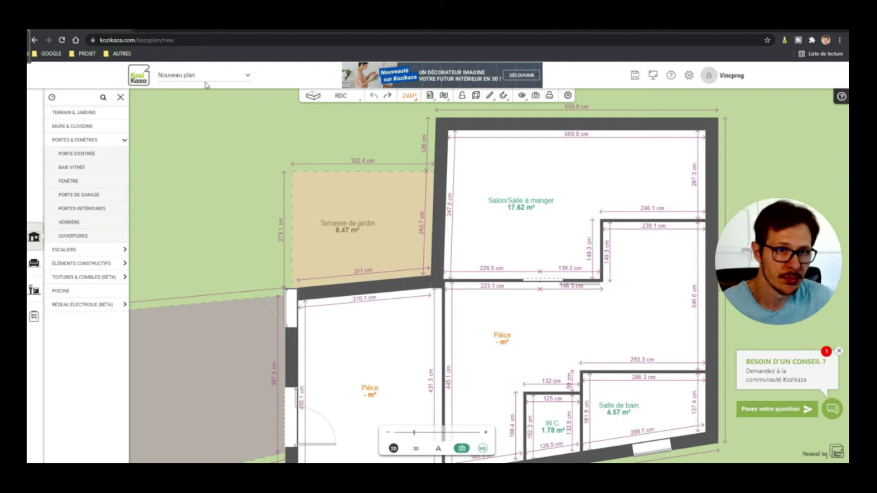
click(103, 96)
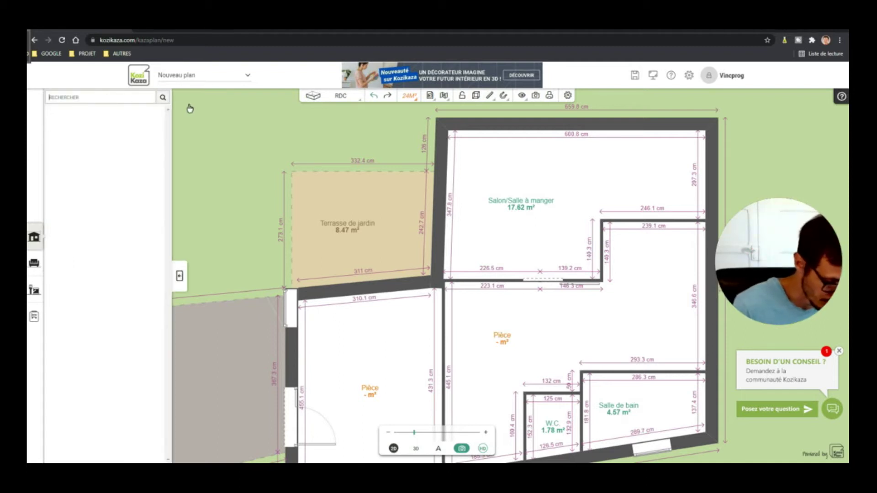
text(porte fenetre)
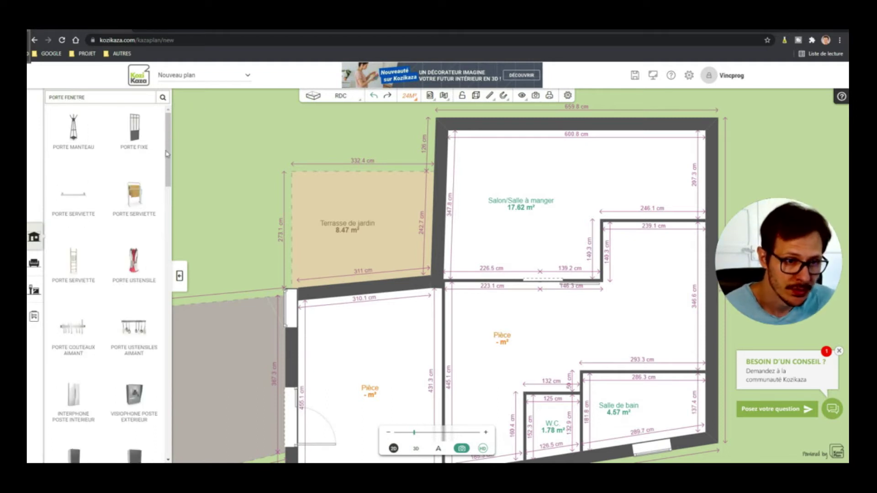
scroll(132, 235, down, 3)
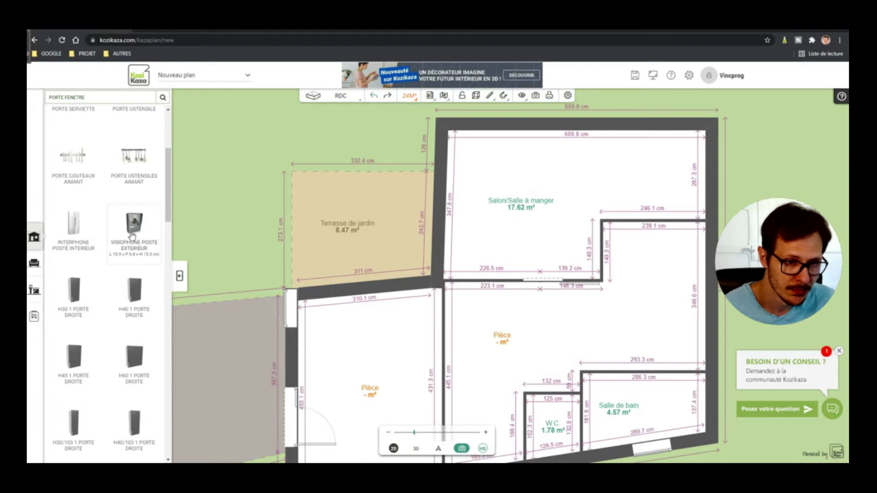
scroll(108, 336, down, 3)
scroll(111, 331, down, 3)
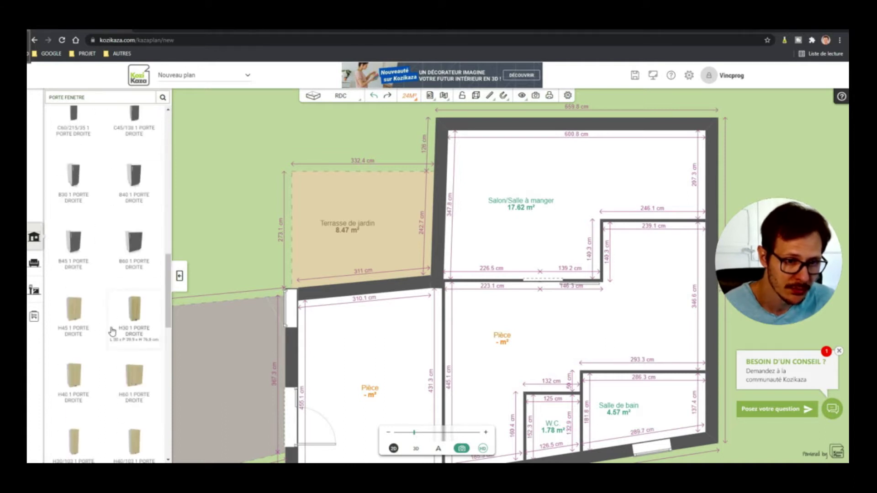
scroll(129, 333, down, 5)
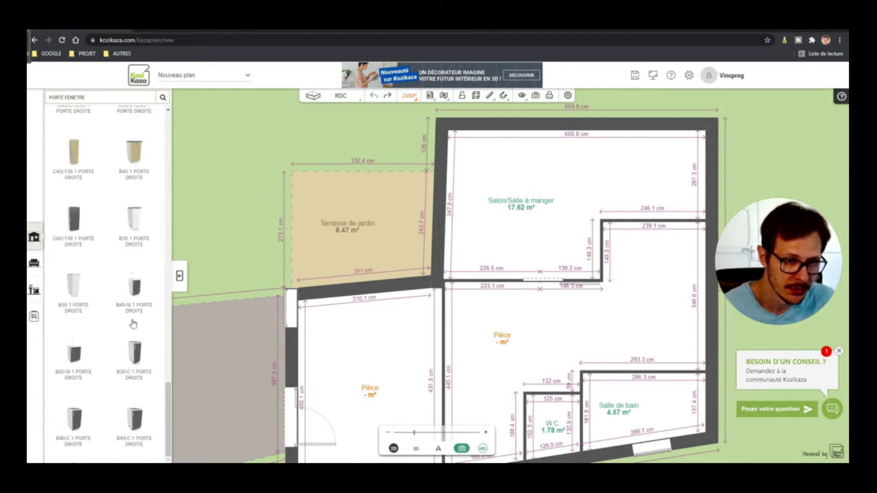
scroll(133, 320, up, 10)
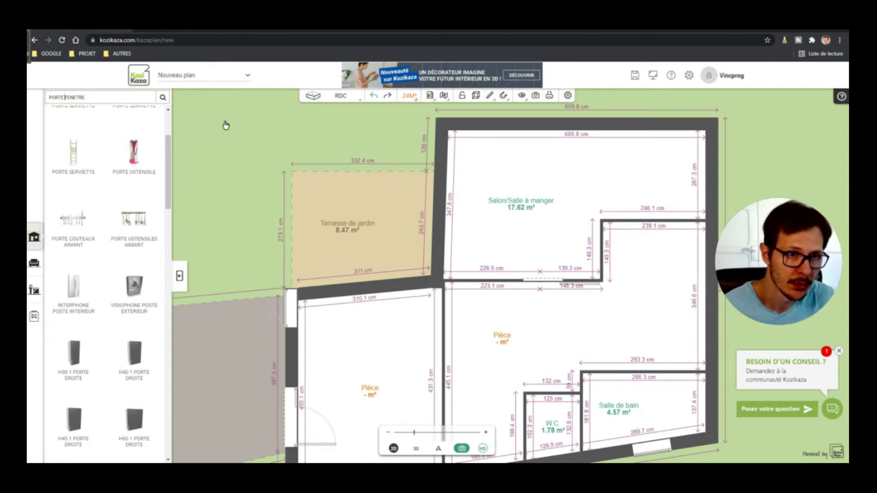
key(Return)
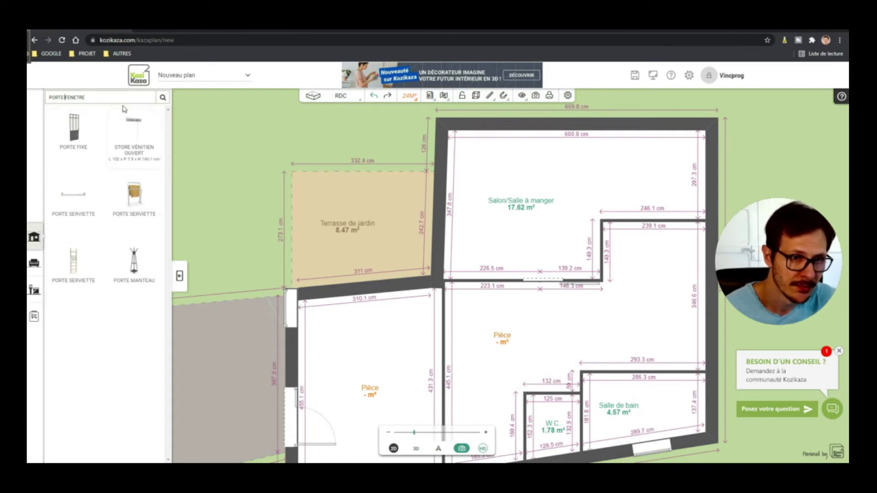
text(-)
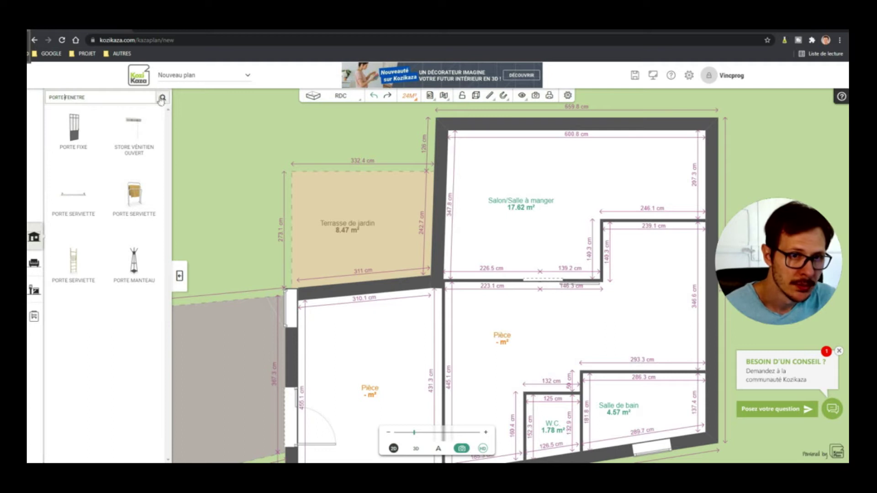
- Shorten the catalogue search to "porte", browse the door results, and leave the search
key(BackSpace)
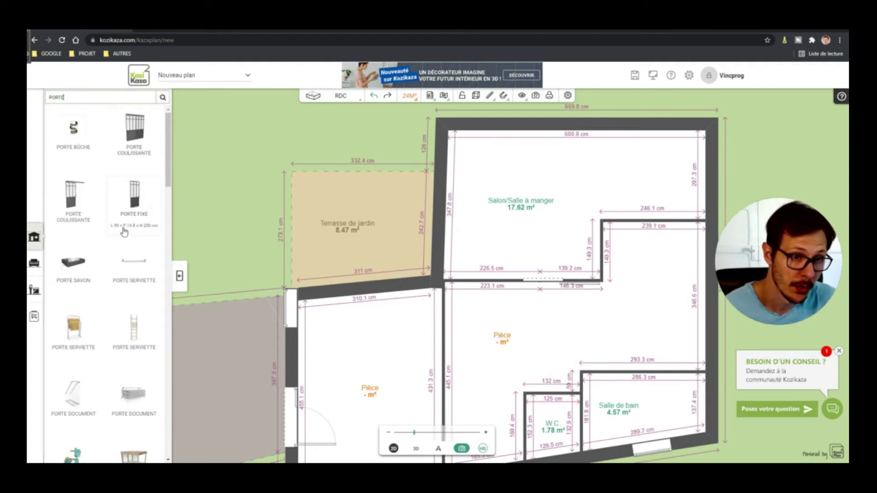
scroll(162, 365, down, 5)
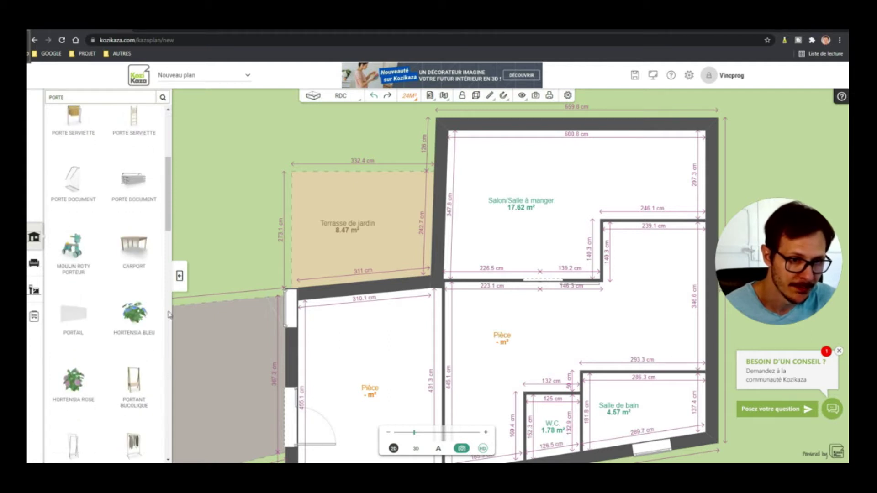
scroll(135, 314, down, 5)
scroll(135, 314, down, 10)
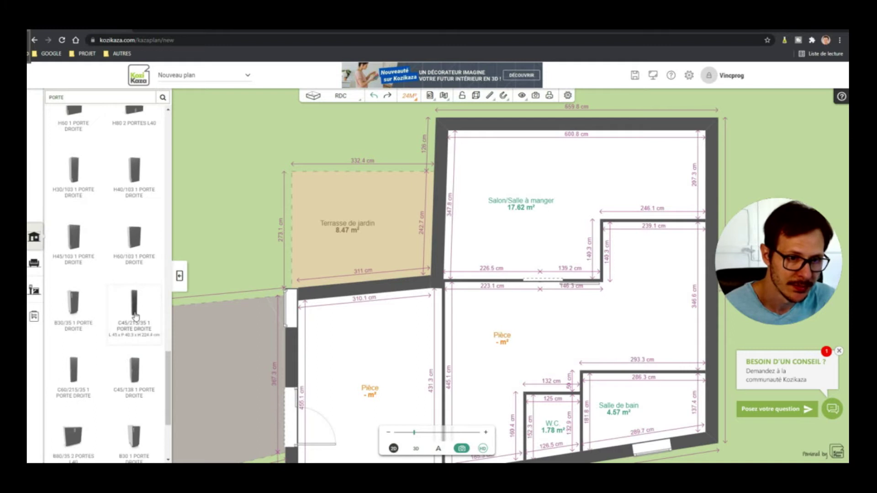
scroll(134, 314, down, 3)
click(278, 139)
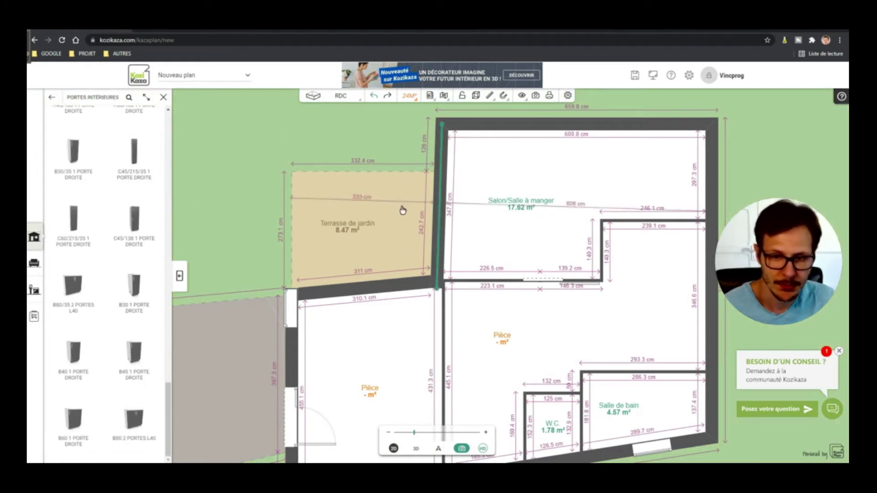
- Place a "Double coulissante" bay window in the living room wall facing the garden terrace
click(51, 97)
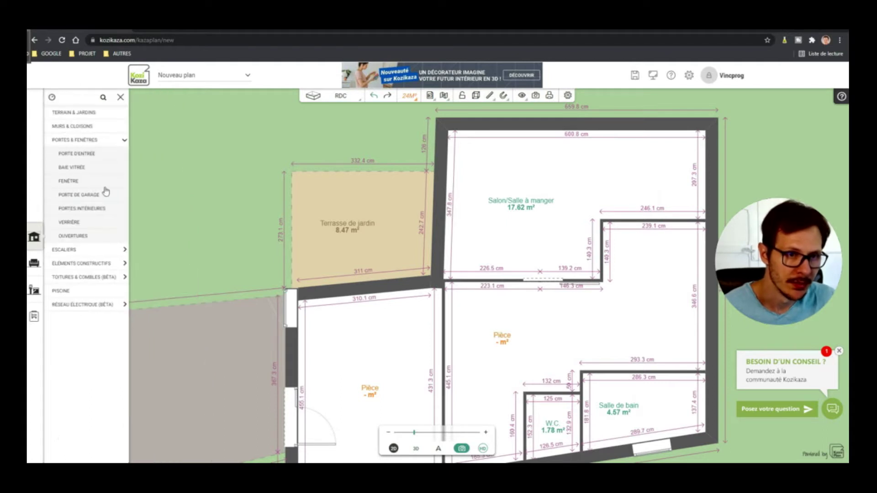
click(81, 168)
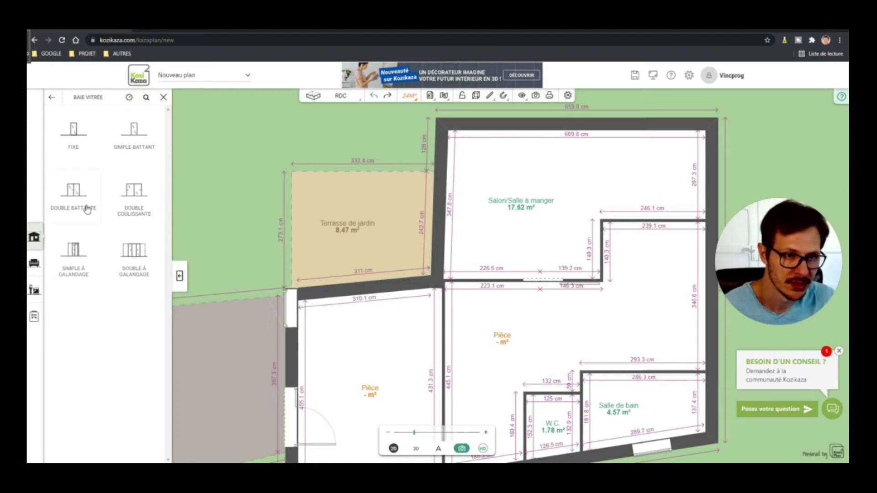
drag(137, 201, 446, 223)
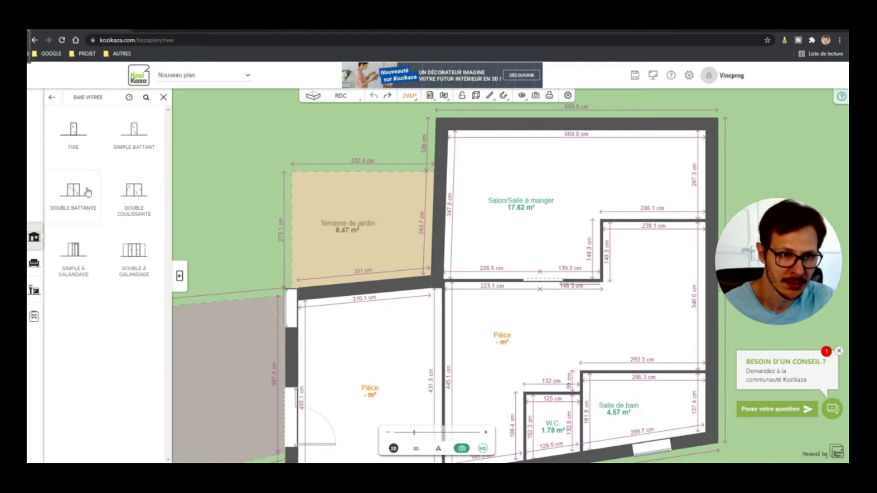
click(142, 196)
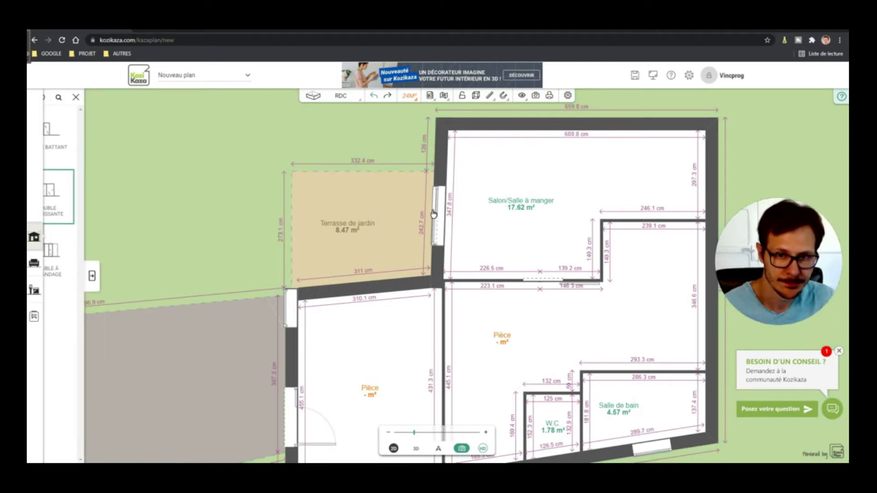
click(434, 212)
- Inspect the living room's sliding bay window in 3D from inside and from the terrace, and return to the 2D plan
click(415, 448)
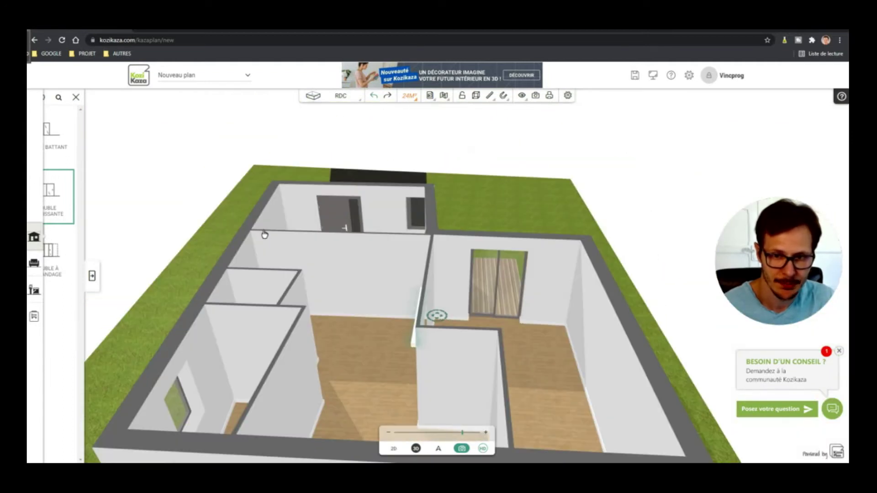
click(517, 281)
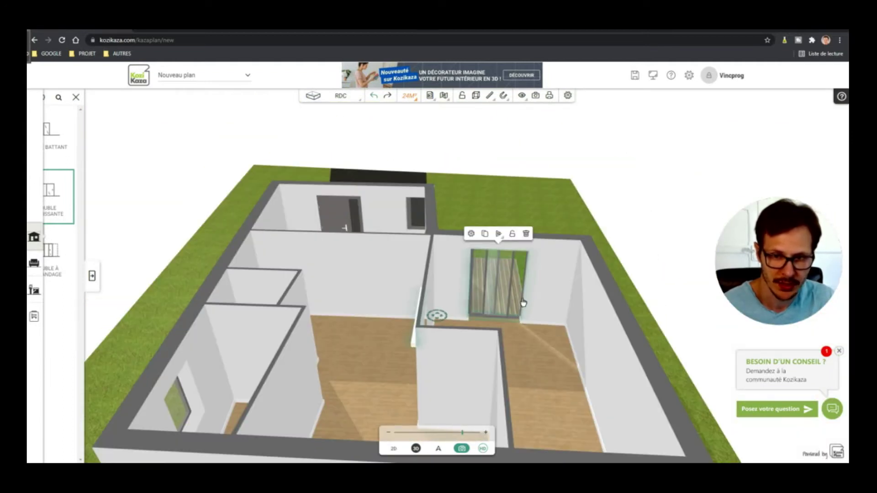
drag(551, 306, 183, 302)
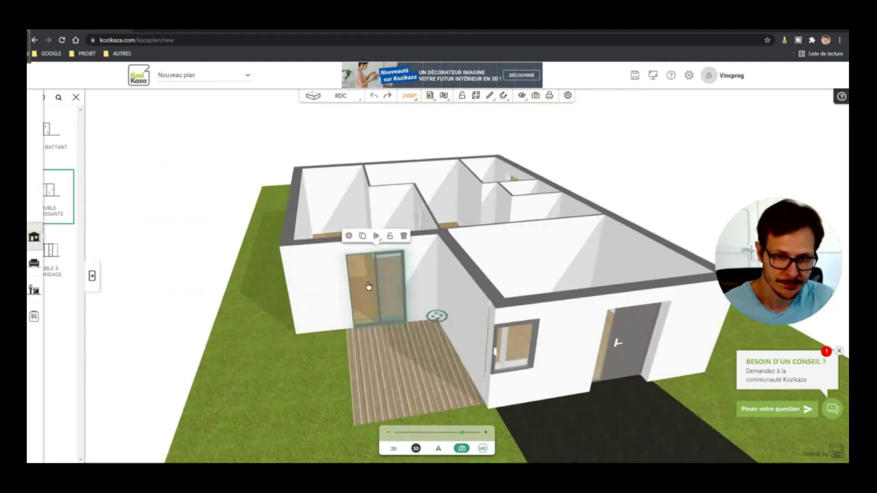
scroll(374, 286, up, 3)
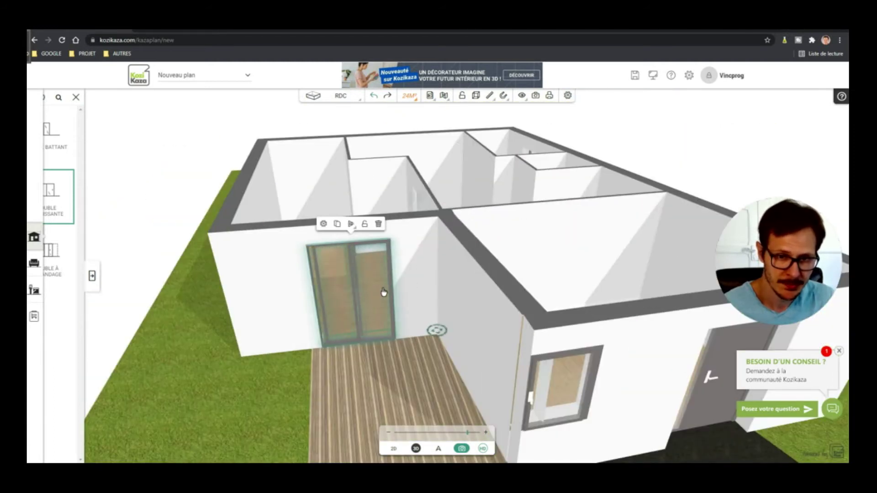
drag(344, 342, 529, 369)
drag(434, 374, 370, 306)
scroll(372, 294, down, 2)
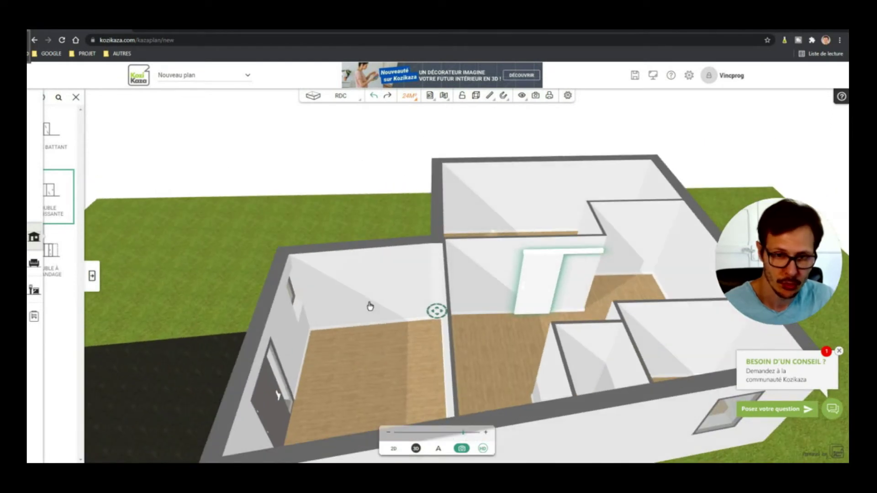
click(394, 448)
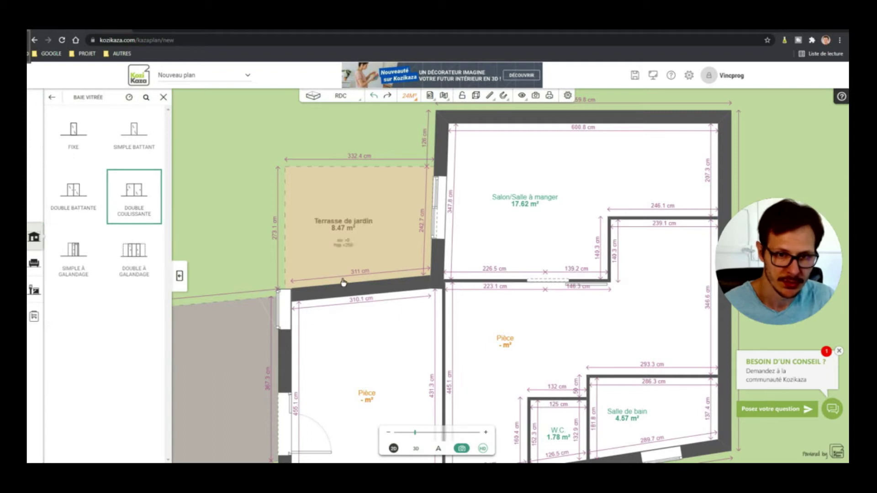
- Place a second "Double coulissante" bay window in the wall between the garden terrace and the untyped entrance room
drag(134, 194, 371, 288)
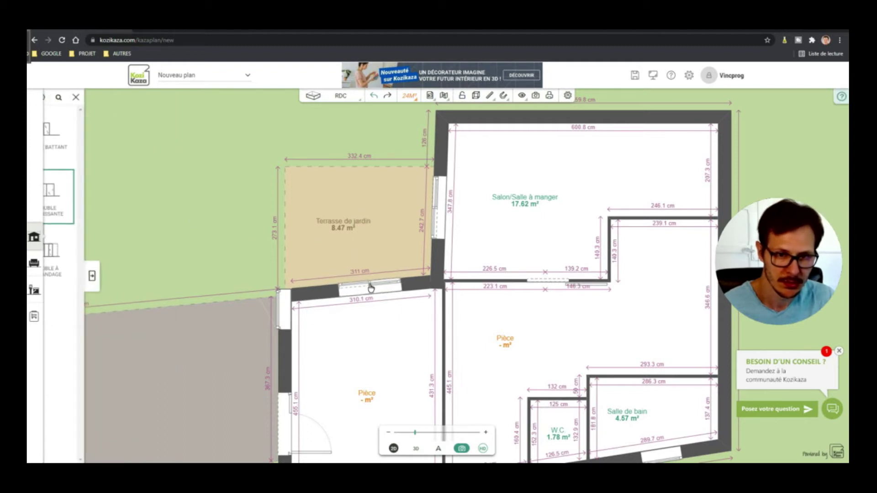
click(371, 287)
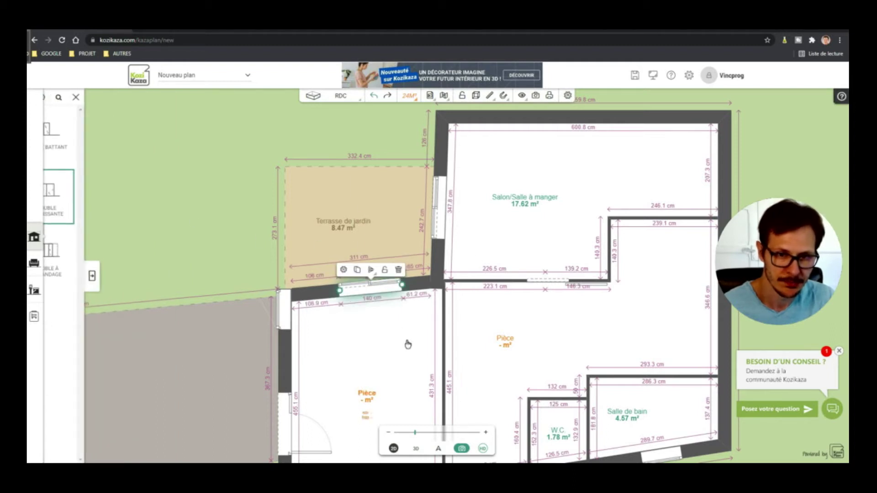
- Try to set the second bay window's width to 120 cm through its dimension, and undo the change
click(374, 303)
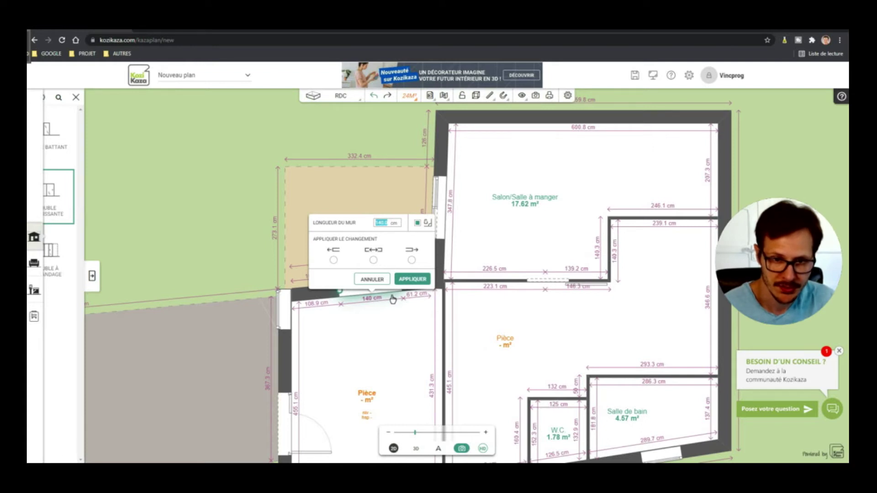
key(Return)
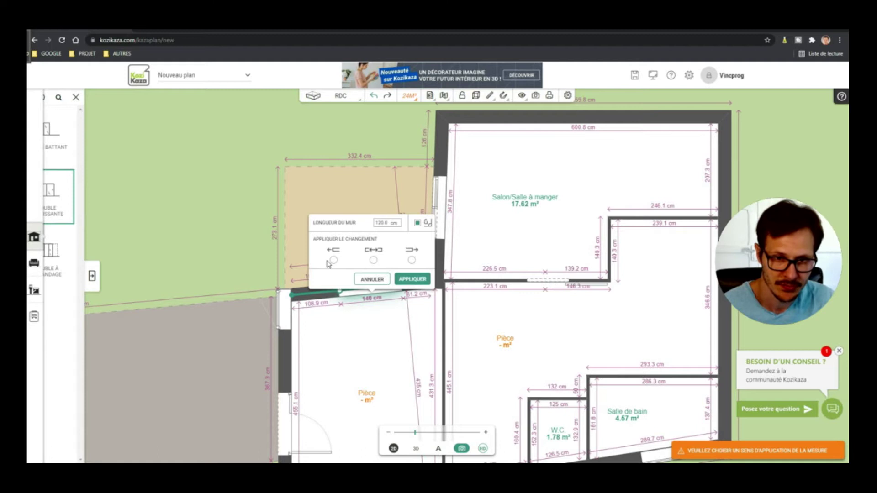
click(405, 278)
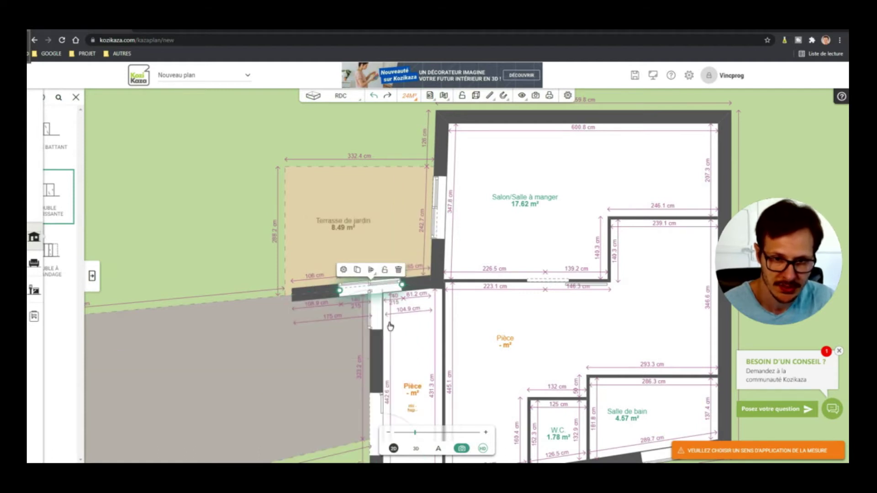
mouse_move(388, 210)
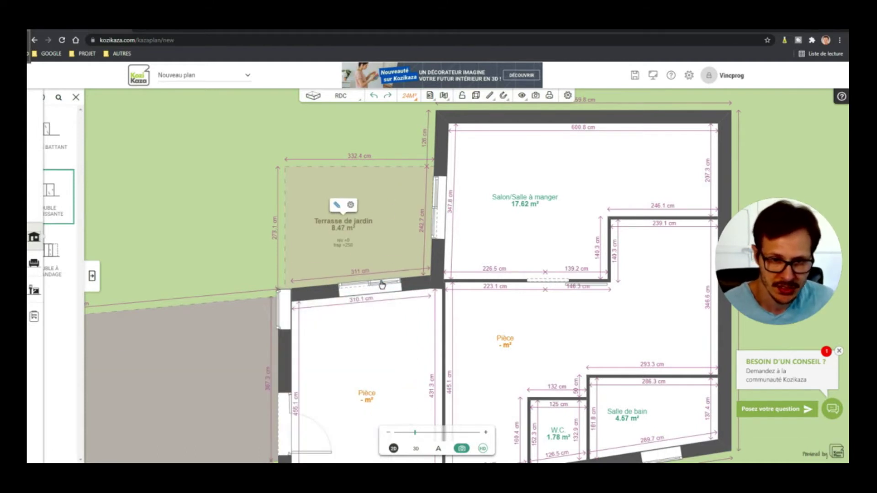
- Set the width of the sliding bay window between the garden terrace and the untyped entrance room to 120 cm
click(375, 290)
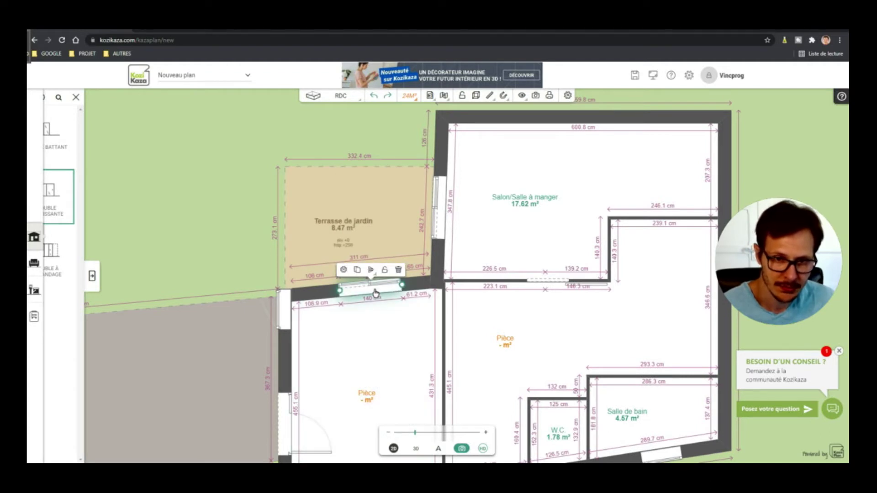
click(379, 303)
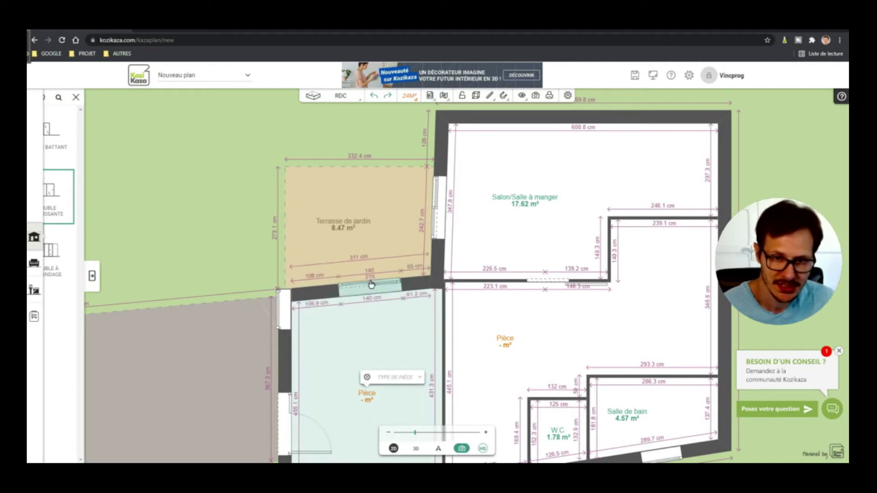
click(373, 283)
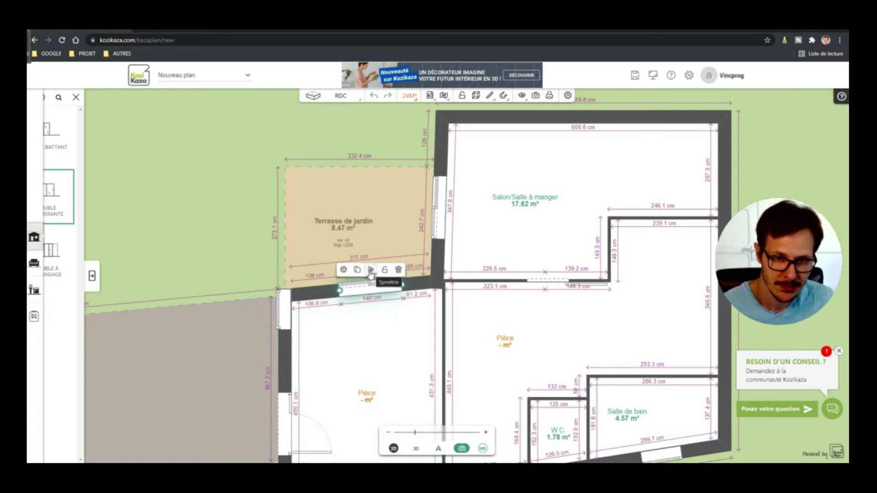
click(344, 270)
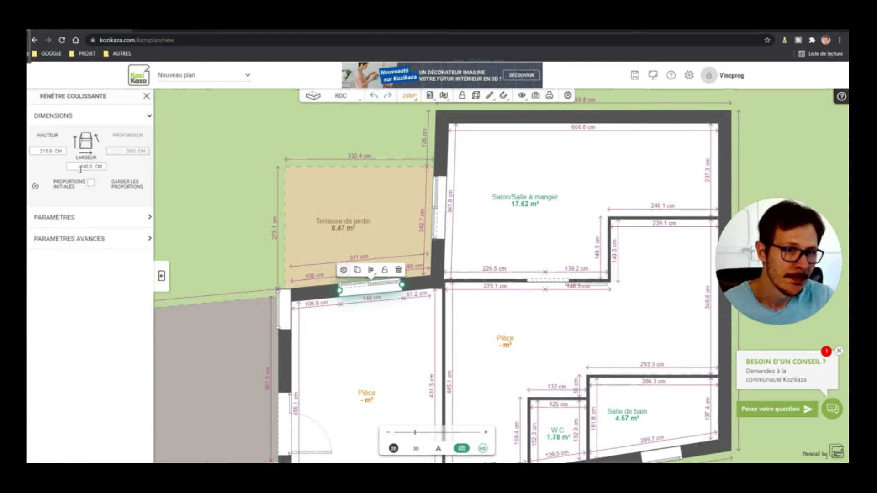
text(120)
key(Return)
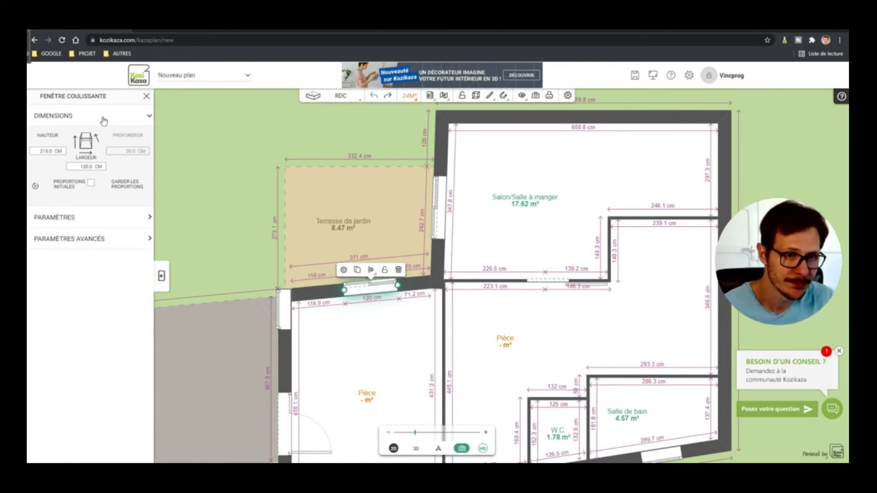
click(352, 330)
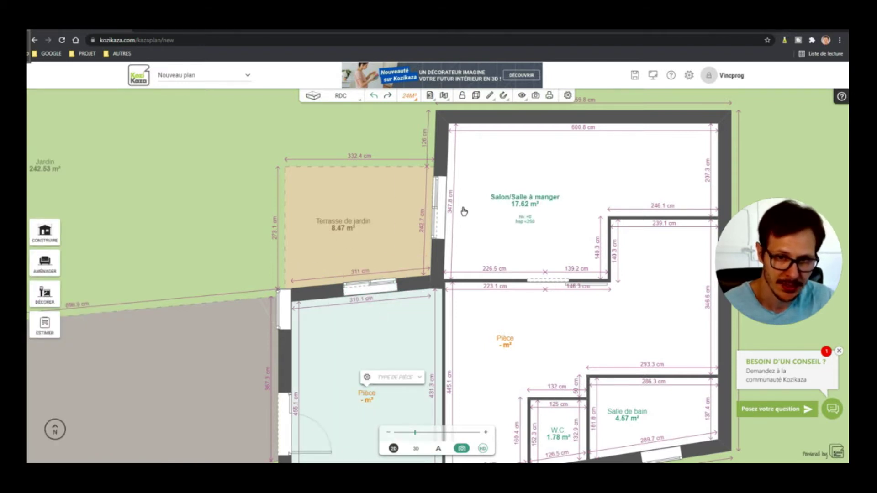
- Set the living room bay window's width to 160 cm and shift it slightly along its wall toward the entrance room
click(441, 204)
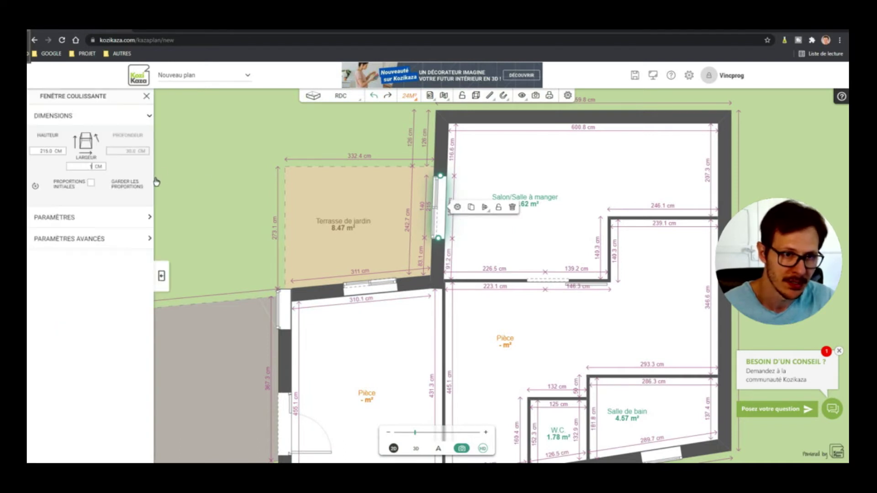
text(160)
click(319, 369)
drag(446, 221, 446, 228)
click(470, 242)
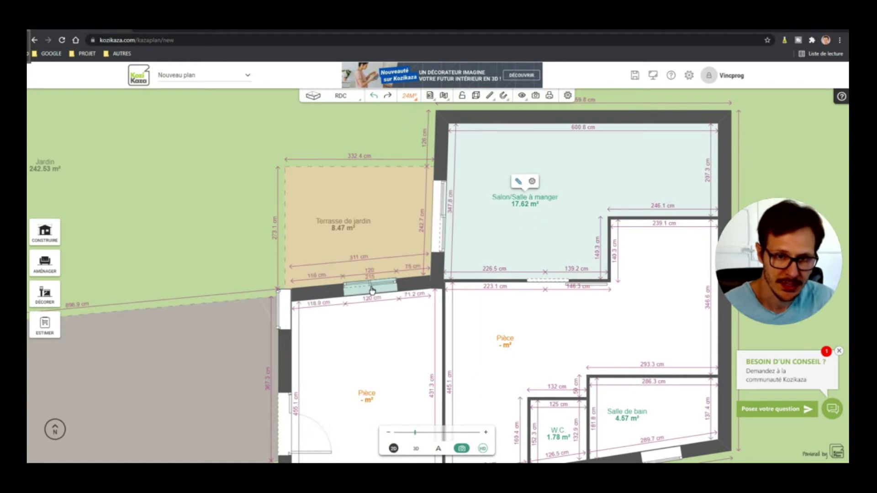
- Inspect both resized bay windows in 3D from the terrace side, and return to the 2D plan
scroll(499, 211, down, 2)
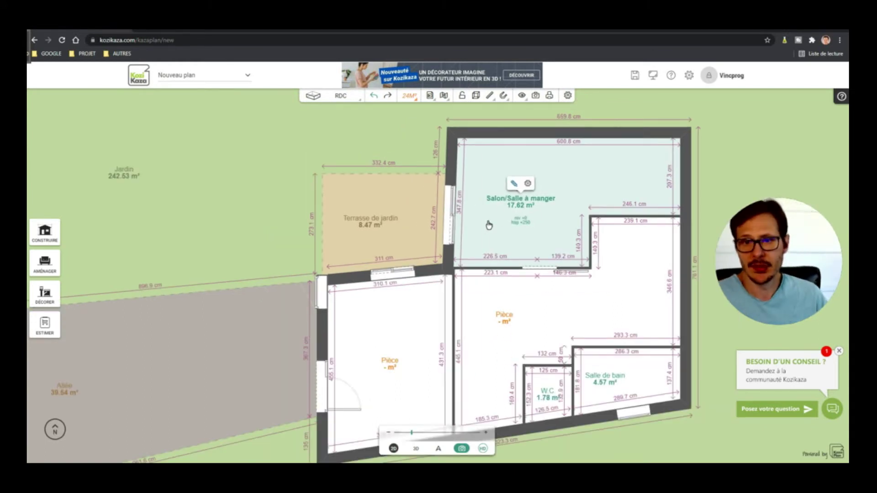
click(417, 450)
drag(411, 356, 636, 275)
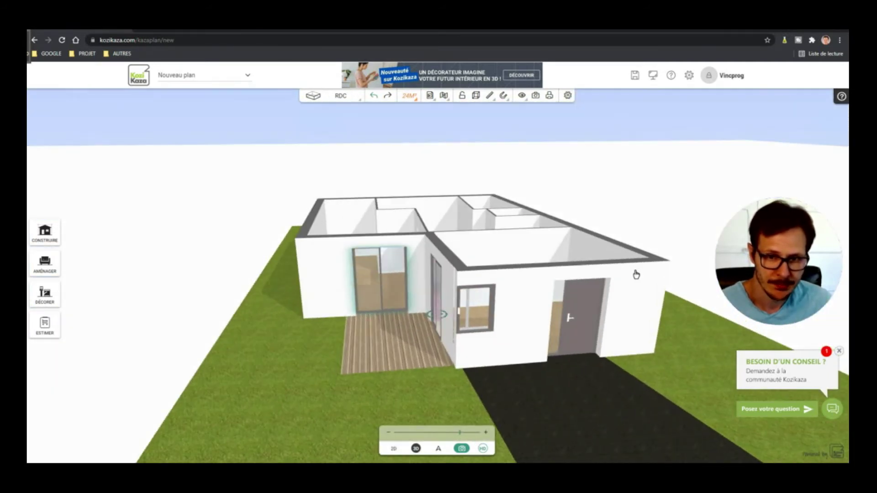
click(393, 448)
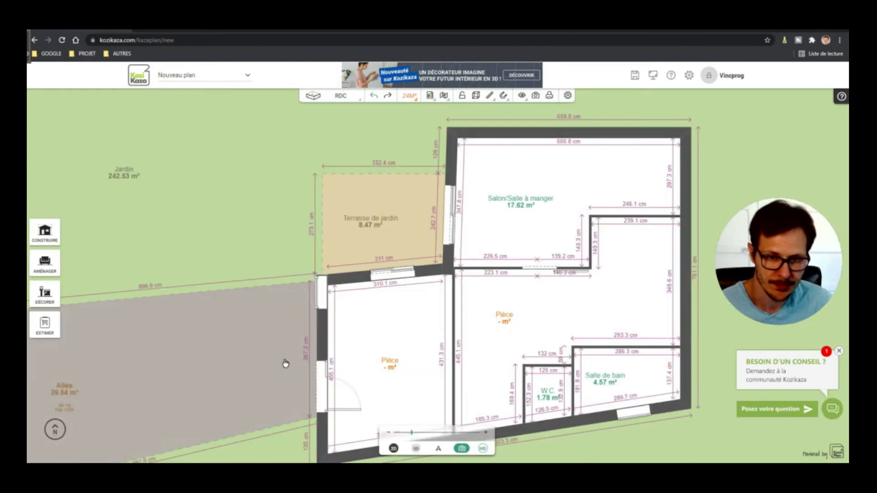
- Move the front wall's window away from the terrace corner, closer to the entrance door
scroll(284, 362, up, 4)
drag(325, 270, 325, 299)
click(424, 343)
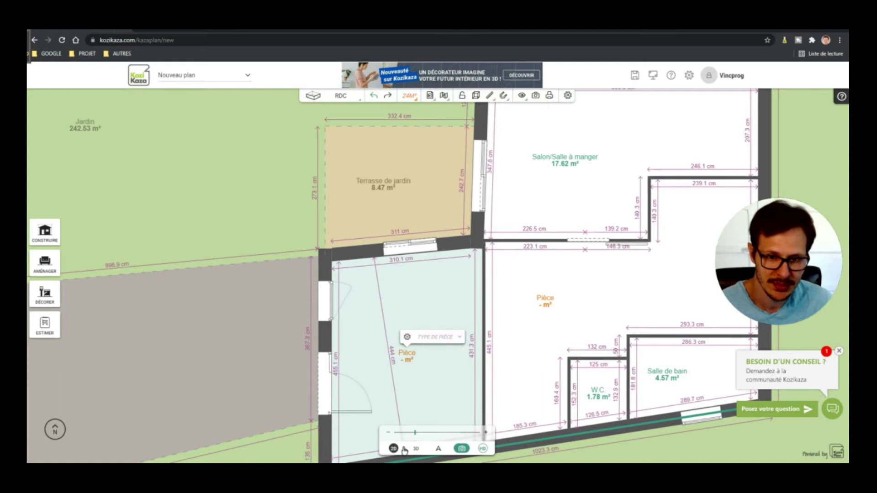
- Examine the front window and entrance door in 3D from outside and inside, opening and closing the window's sash
click(416, 449)
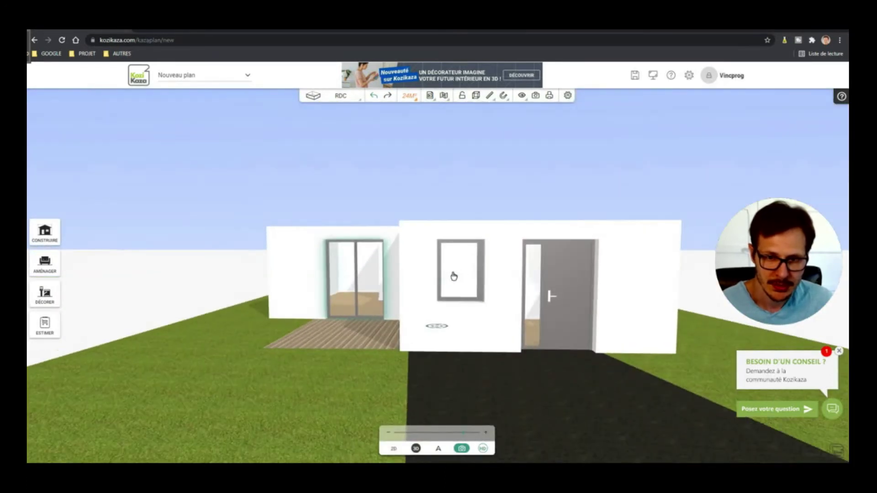
click(581, 270)
click(582, 270)
click(562, 259)
click(562, 259)
click(549, 286)
drag(615, 190, 359, 238)
scroll(359, 238, up, 3)
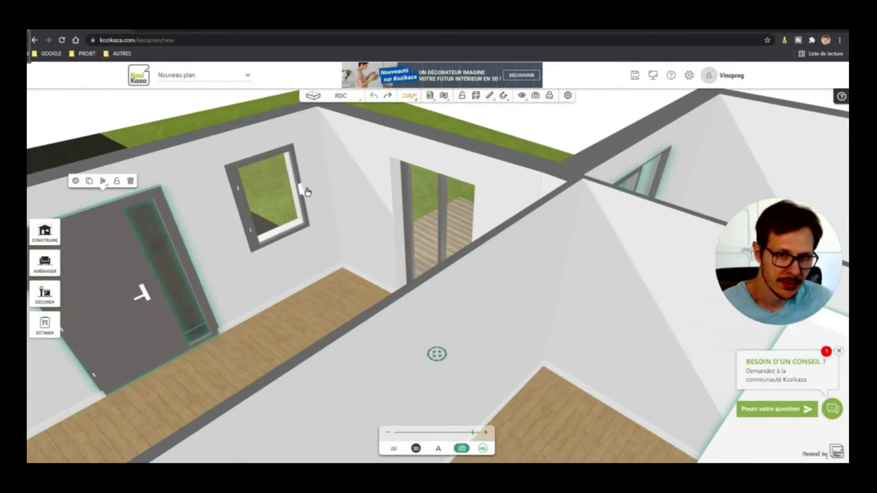
click(306, 192)
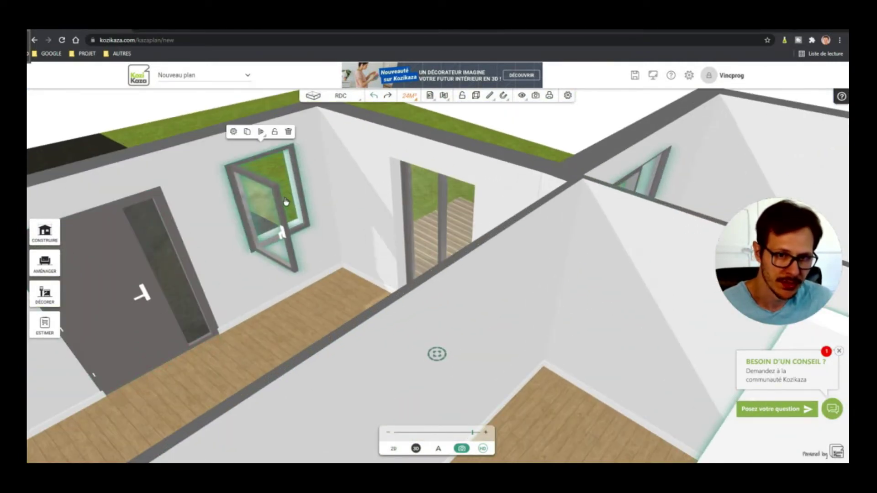
click(279, 211)
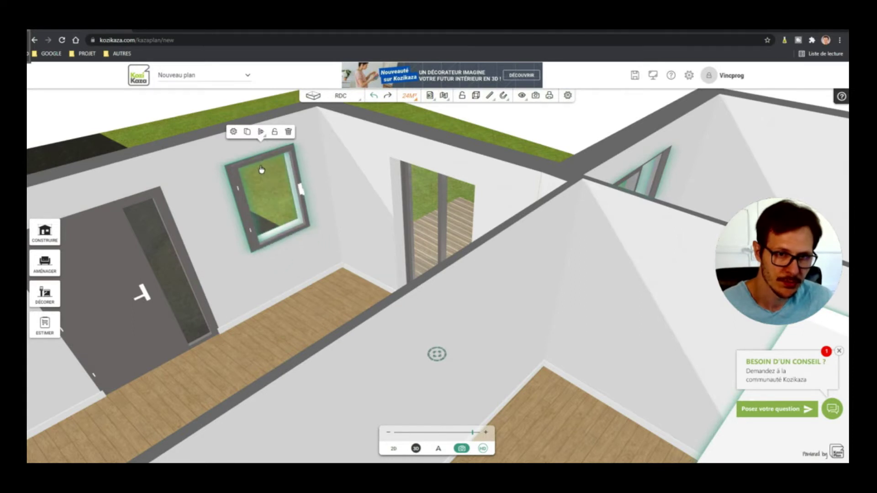
- Try flipping the front window between its inner and outer sides, and flip it back
click(261, 132)
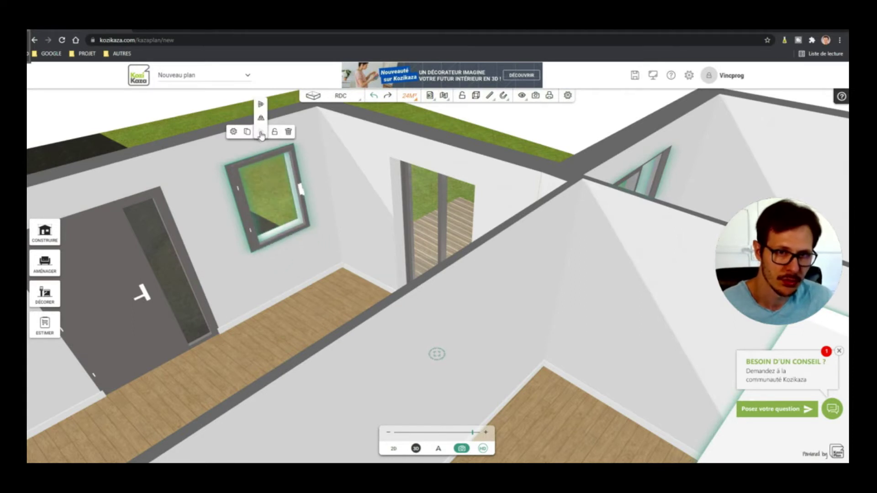
click(261, 120)
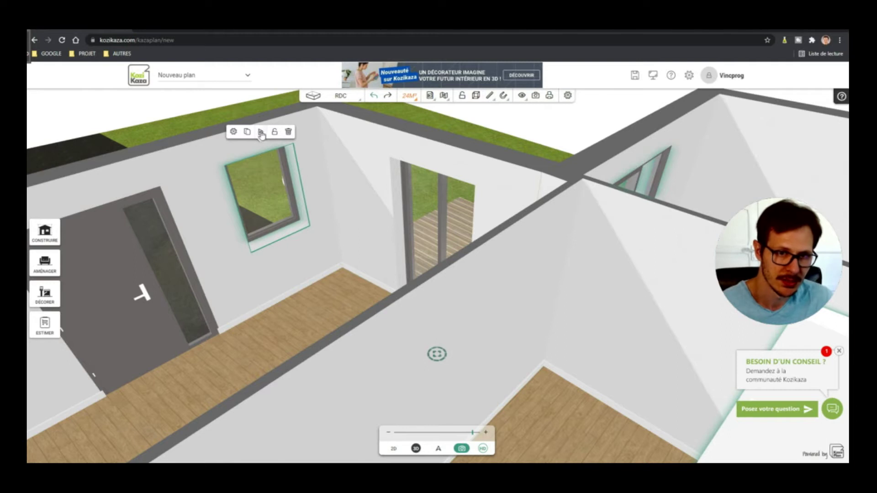
click(261, 133)
click(261, 120)
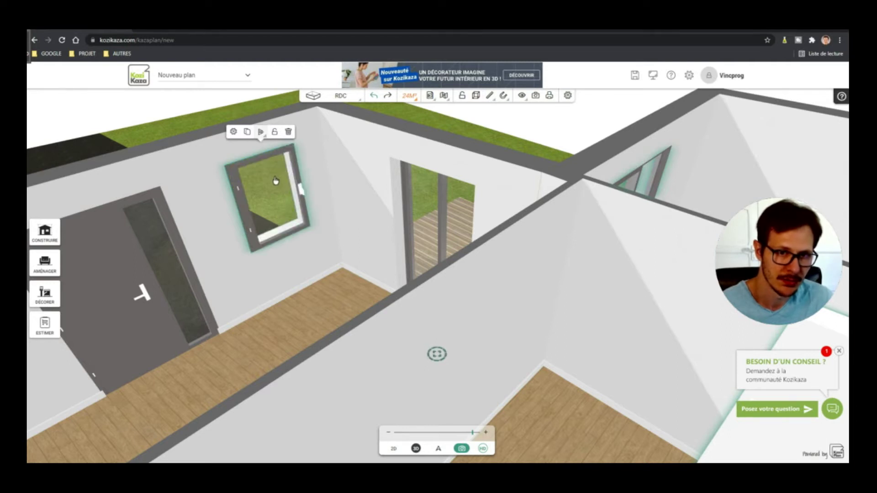
- Mirror the front window sideways to swap its hinge and handle sides, and test its opening
click(259, 134)
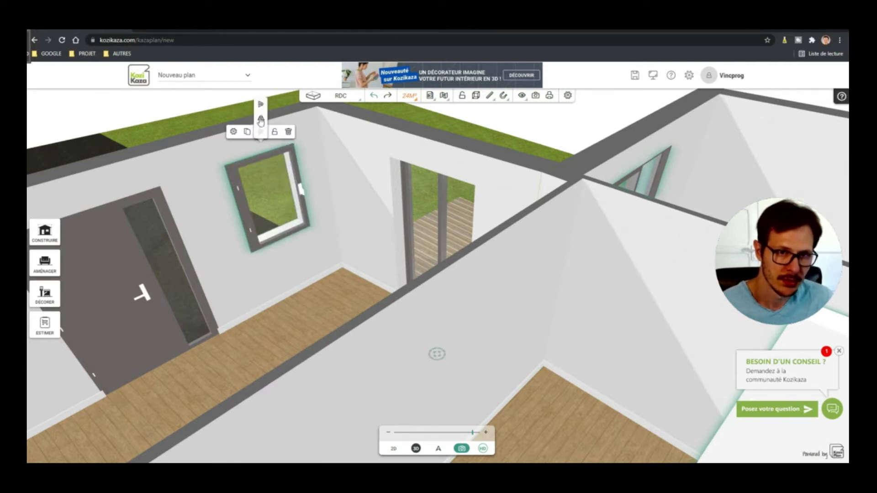
click(261, 106)
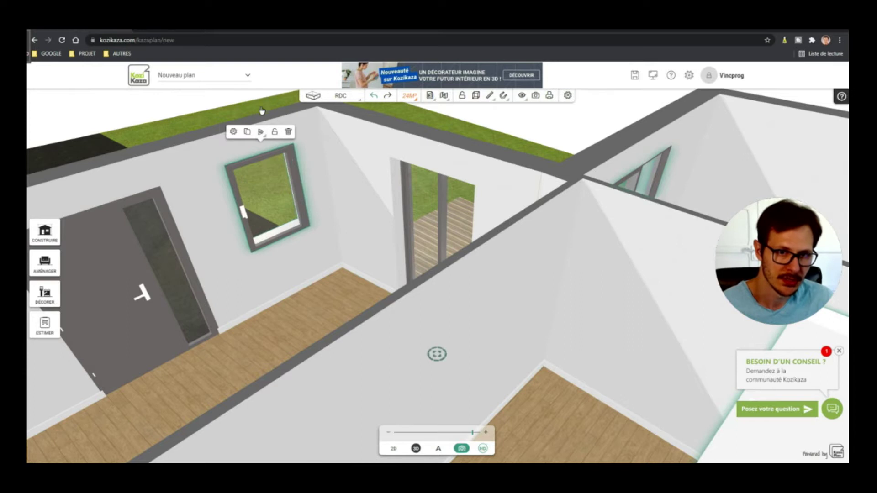
click(269, 228)
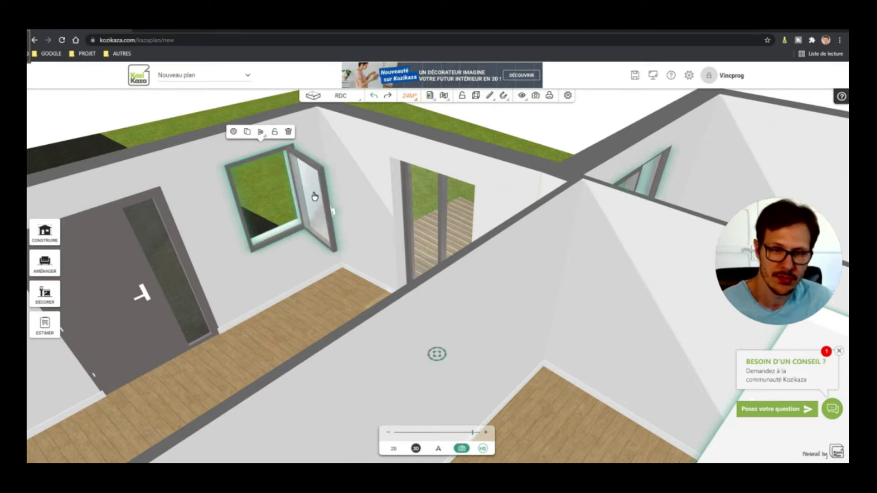
click(315, 197)
- Open the entrance door in 3D to check its swing, close it, and view the house from the outside
click(139, 286)
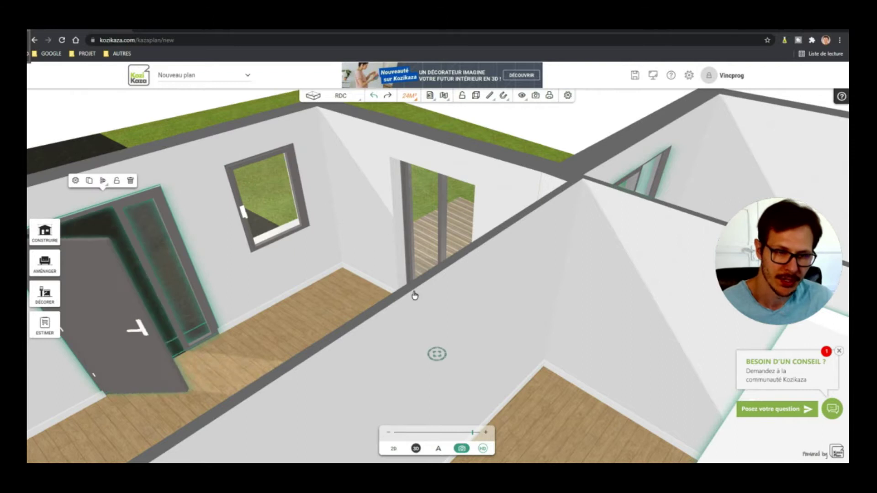
scroll(414, 295, down, 2)
click(181, 323)
mouse_move(386, 264)
mouse_down()
mouse_move(427, 294)
mouse_move(472, 262)
mouse_up()
scroll(475, 260, down, 3)
mouse_move(680, 348)
mouse_down()
mouse_move(603, 308)
mouse_move(355, 352)
mouse_move(540, 343)
mouse_move(673, 278)
mouse_up()
- Return to the 2D plan and place a "Simple" interior door in the W.C. wall facing the untyped central room
click(45, 233)
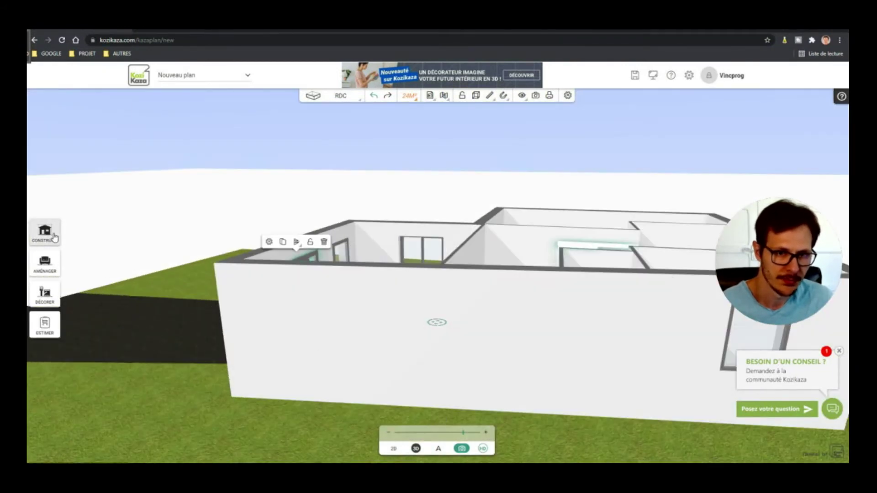
click(397, 451)
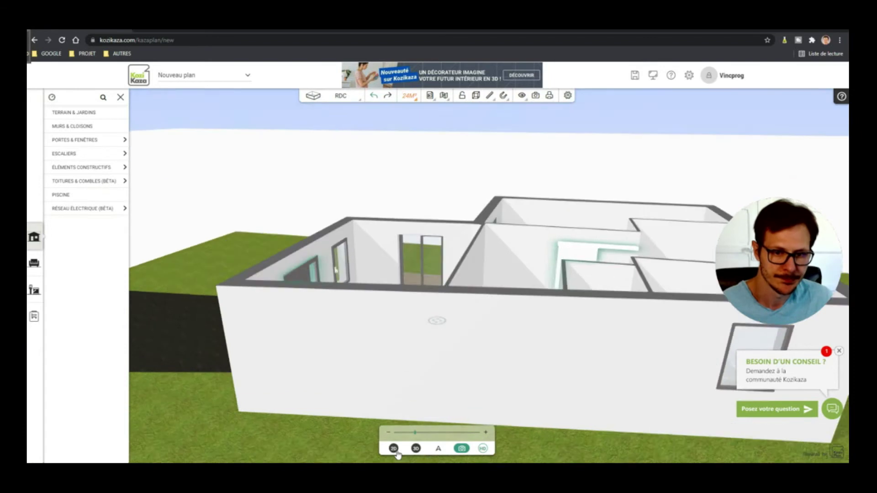
click(72, 143)
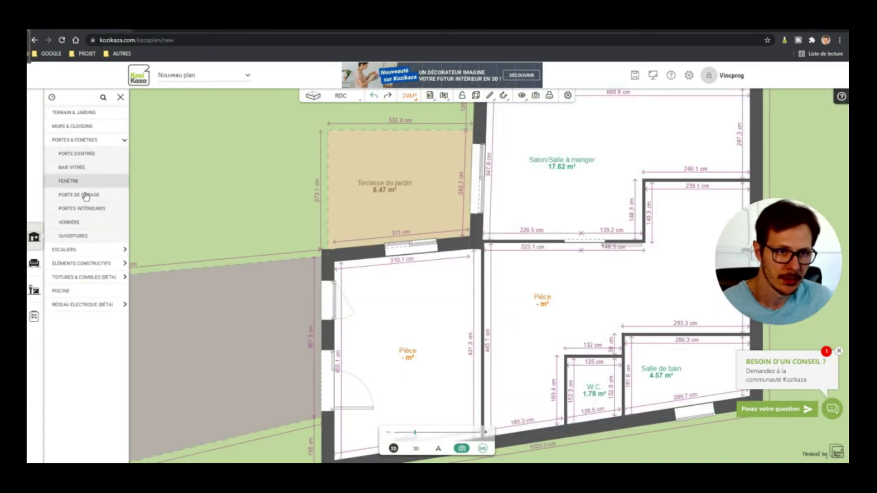
click(90, 210)
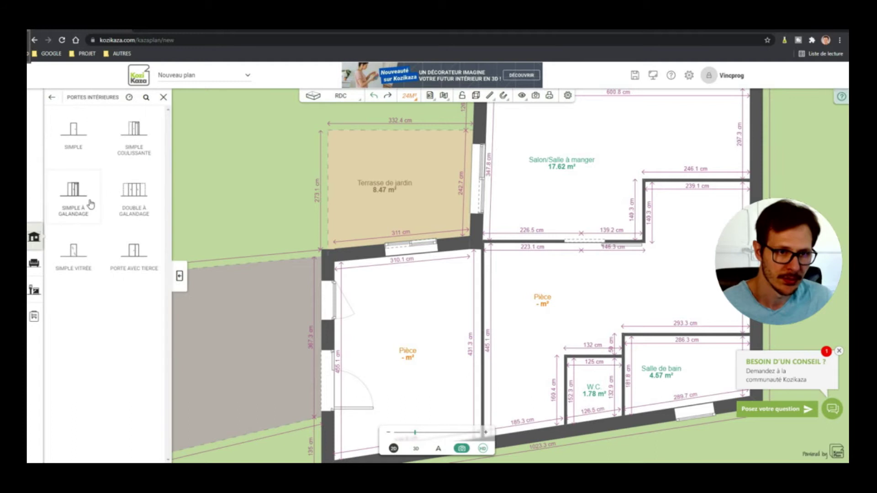
click(76, 151)
scroll(649, 397, up, 2)
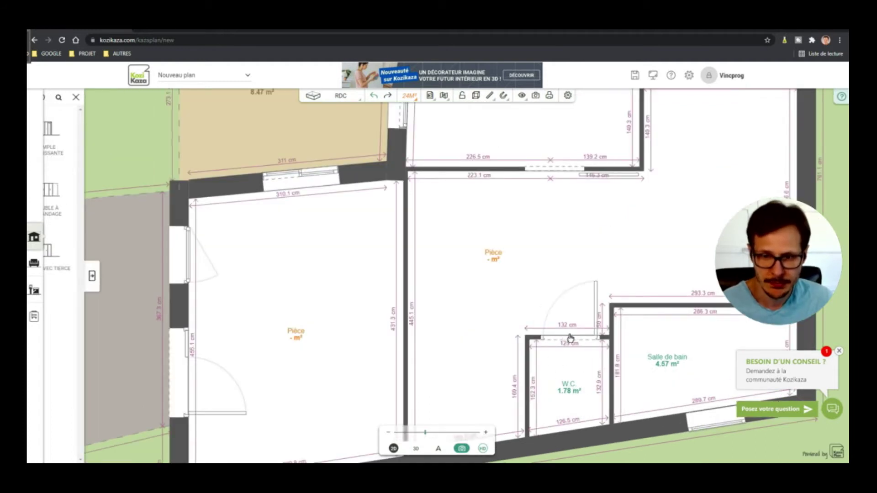
click(569, 338)
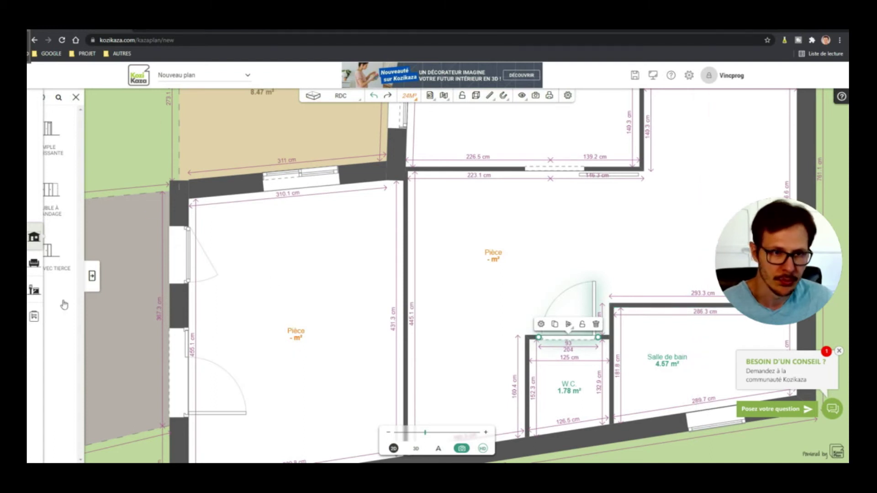
- Place a second "Simple" interior door in the Salle de bain wall facing the central room, near the W.C
mouse_move(64, 317)
click(74, 139)
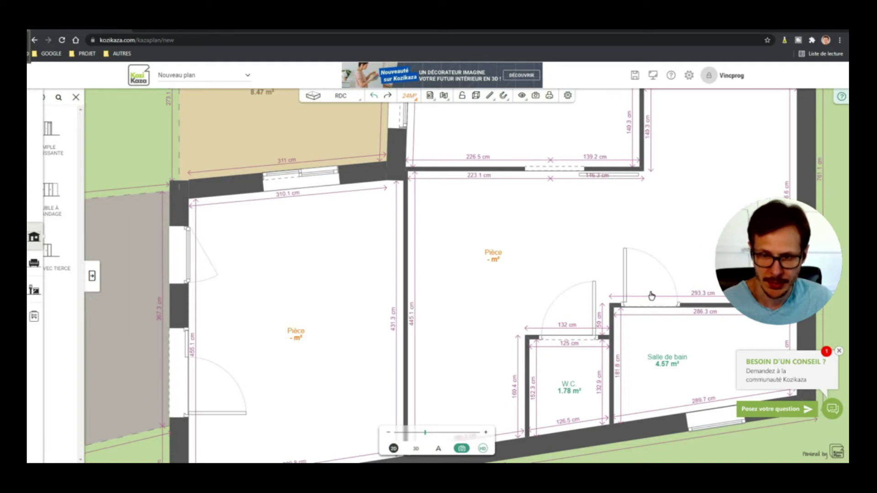
click(651, 296)
click(688, 249)
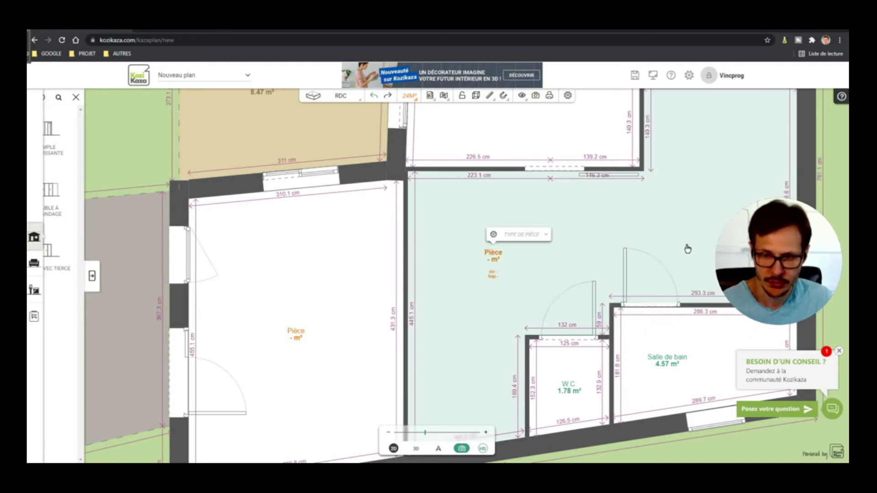
- Set the type of the room behind the entrance door to "Entrée"
scroll(590, 222, down, 1)
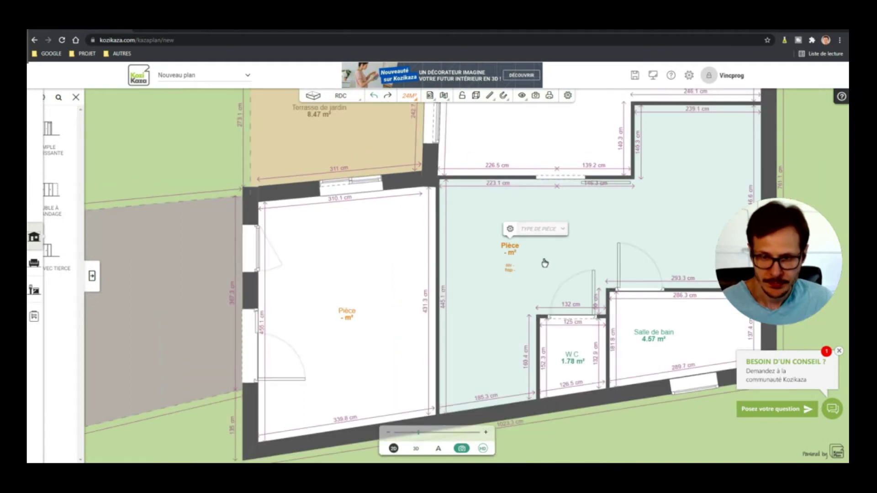
click(342, 320)
click(397, 298)
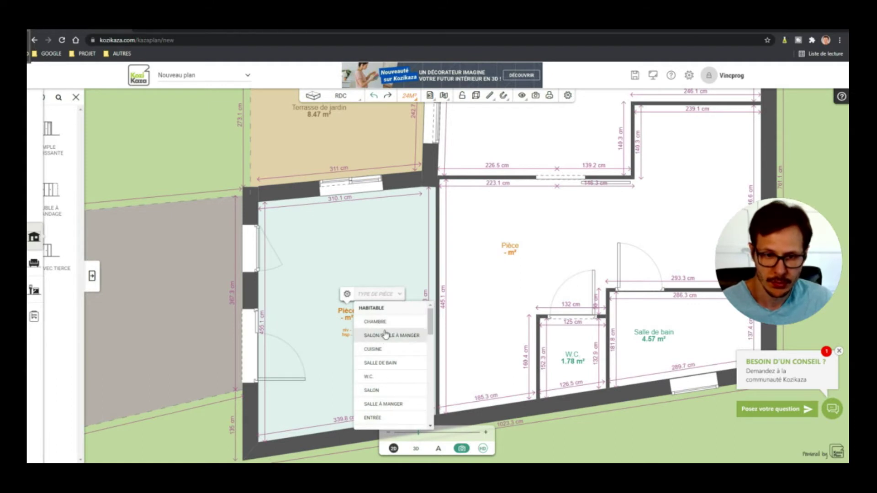
click(379, 418)
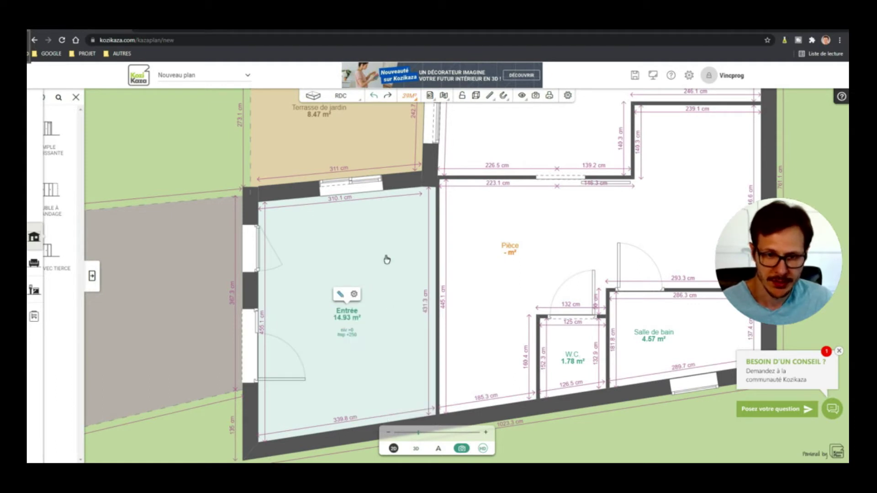
- Move the partition to narrow the Entrée to about 186 cm along the terrace wall, and shift the terrace bay window back within it
drag(441, 269, 358, 311)
click(345, 191)
drag(345, 191, 302, 193)
click(420, 268)
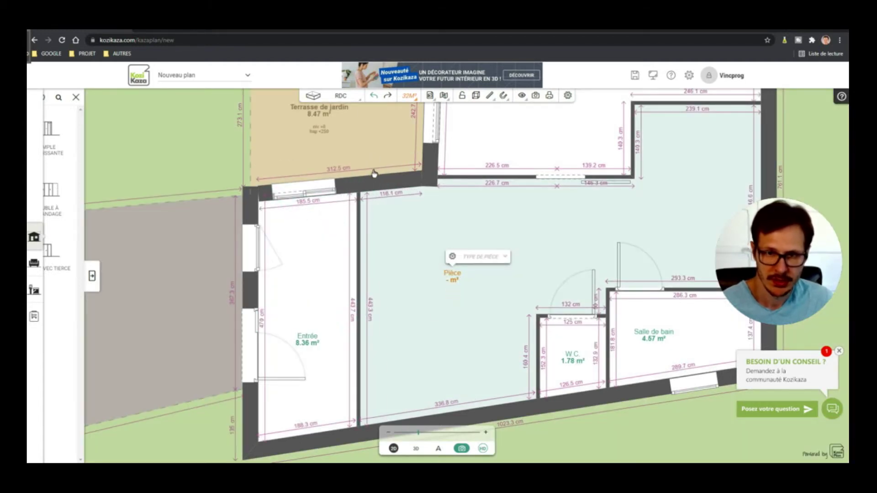
- Duplicate the 90 cm window in the Entrée's driveway wall and place the copy in the untyped central room's terrace wall
click(254, 244)
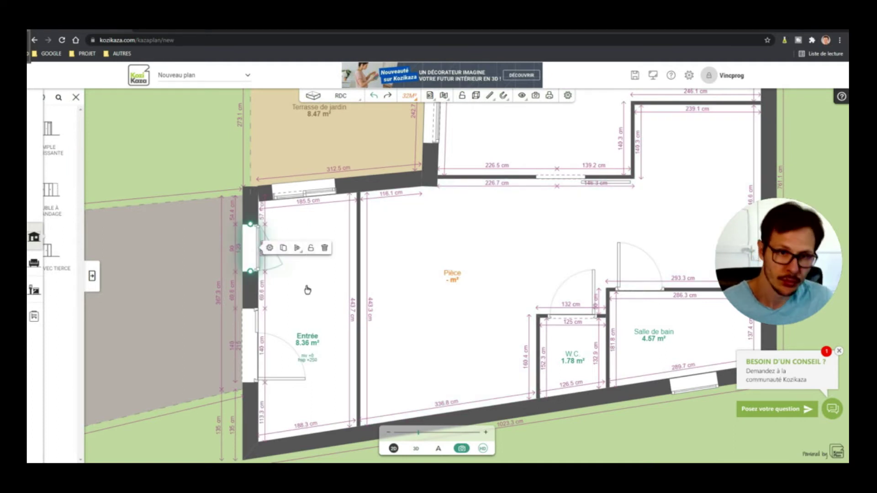
drag(391, 235, 483, 230)
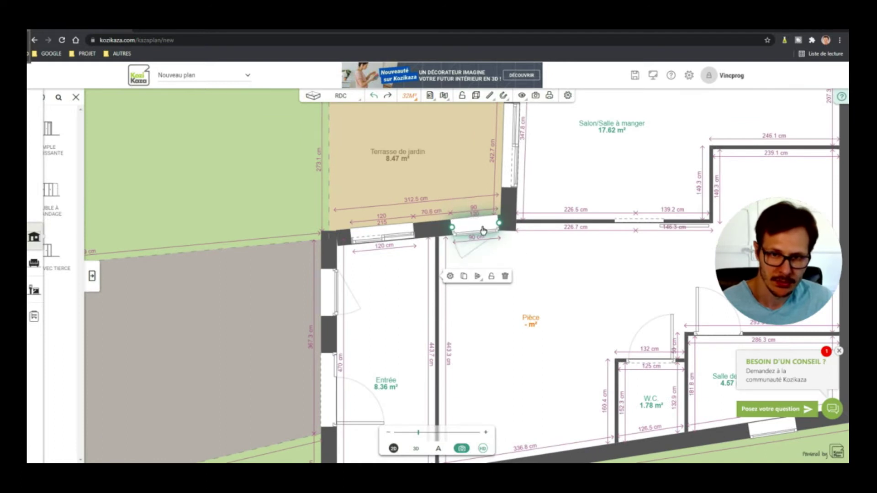
click(552, 342)
- Place a "Simple" interior door in the partition between the Entrée and the untyped central room
scroll(401, 308, down, 2)
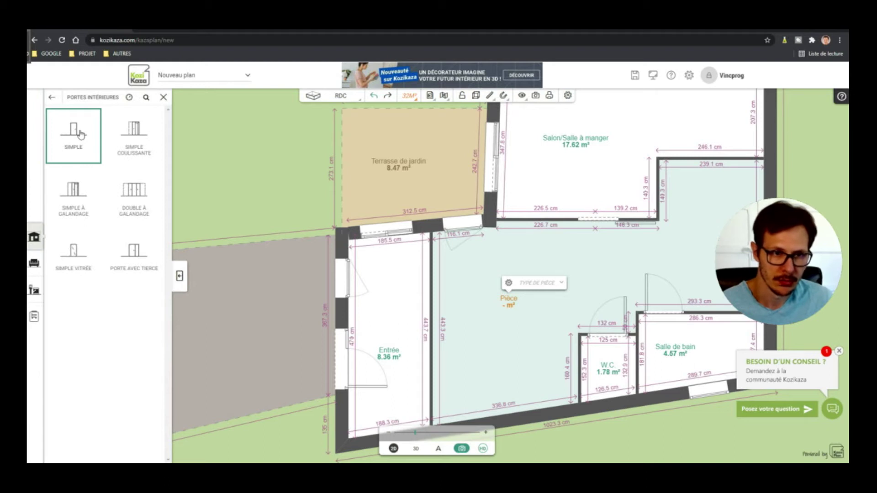
click(80, 134)
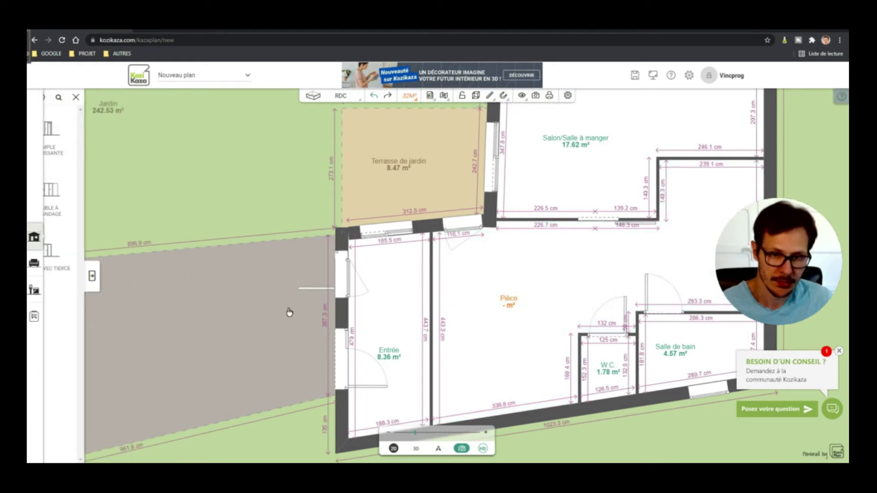
click(429, 298)
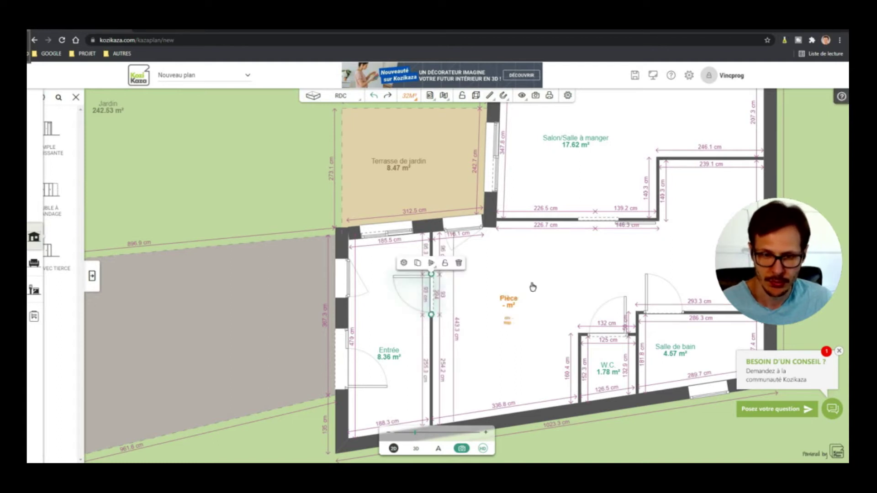
- Set the type of the large central room to "Salle à manger"
click(532, 286)
scroll(417, 335, down, 2)
scroll(552, 299, up, 2)
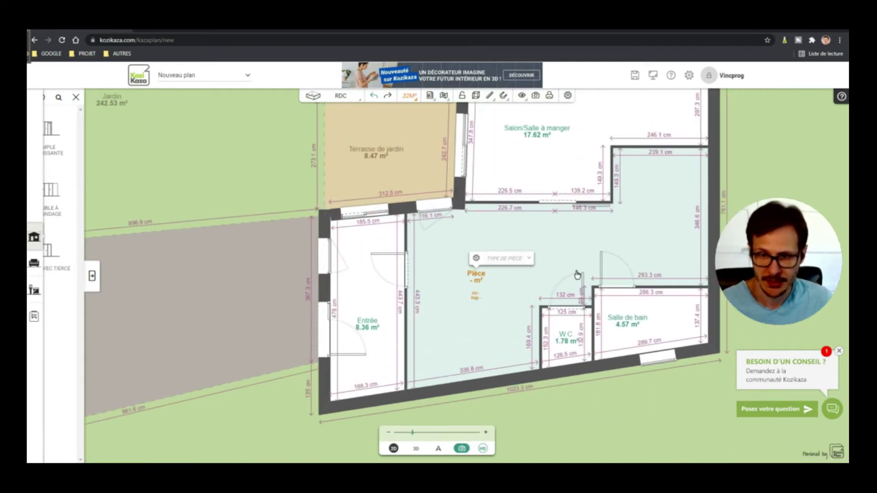
click(530, 261)
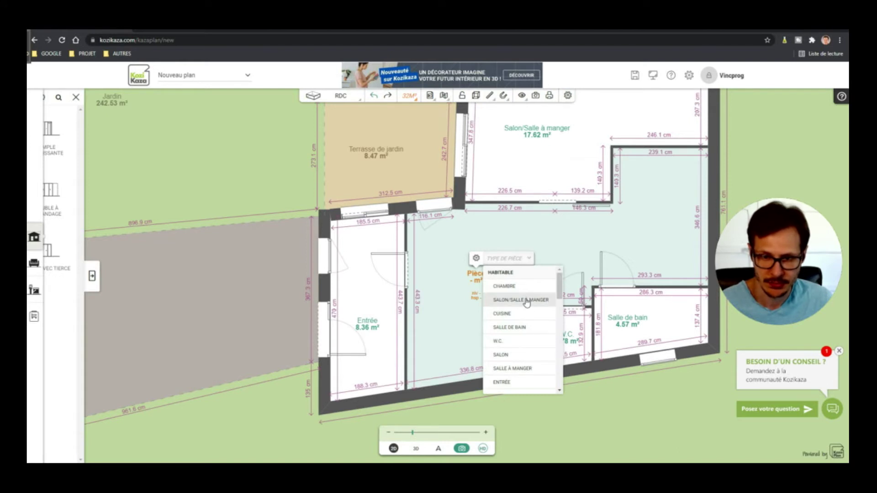
click(522, 372)
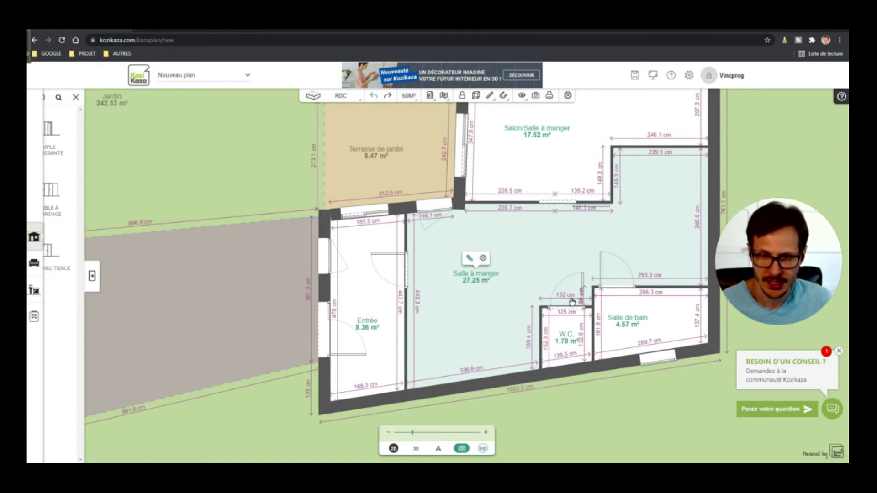
- Open the Salon/Salle à manger room in room mode
scroll(528, 292, up, 1)
scroll(548, 261, down, 2)
click(565, 152)
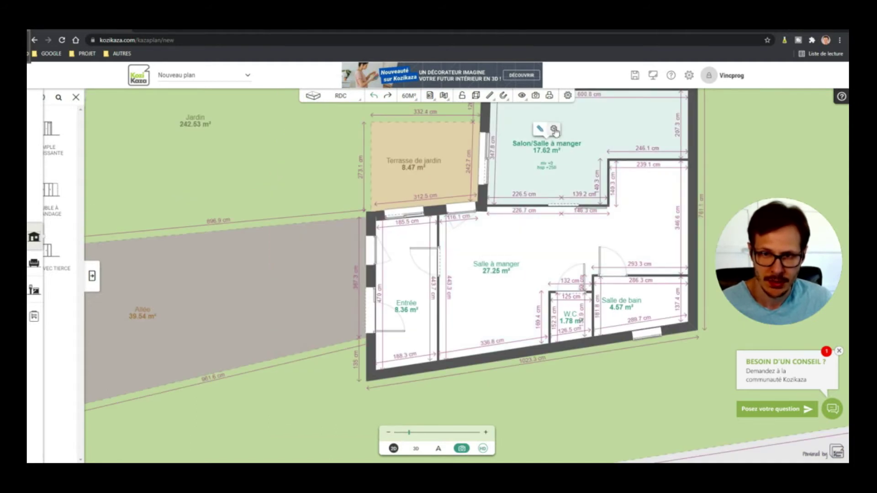
click(554, 131)
click(550, 148)
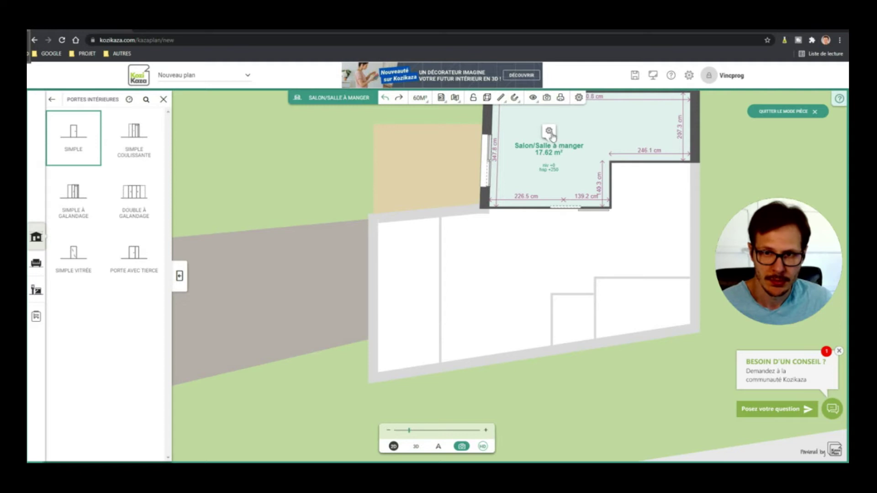
click(551, 135)
click(583, 179)
scroll(621, 238, up, 1)
scroll(654, 255, down, 2)
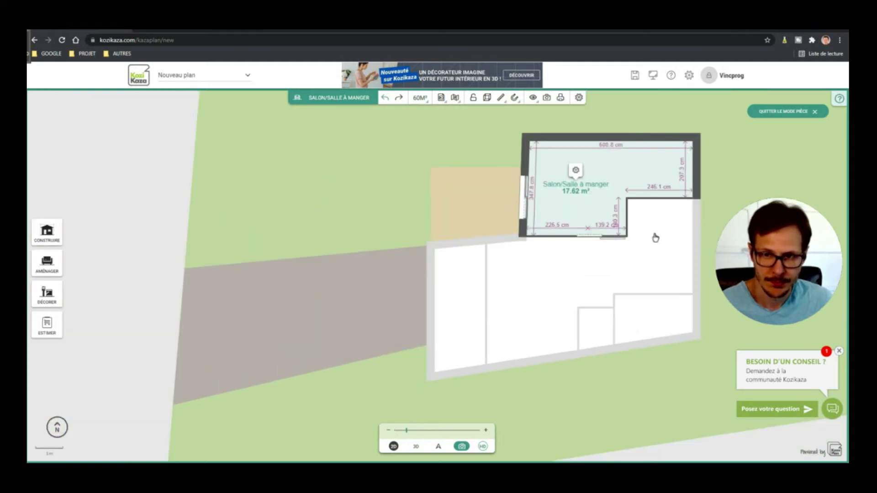
scroll(612, 205, up, 1)
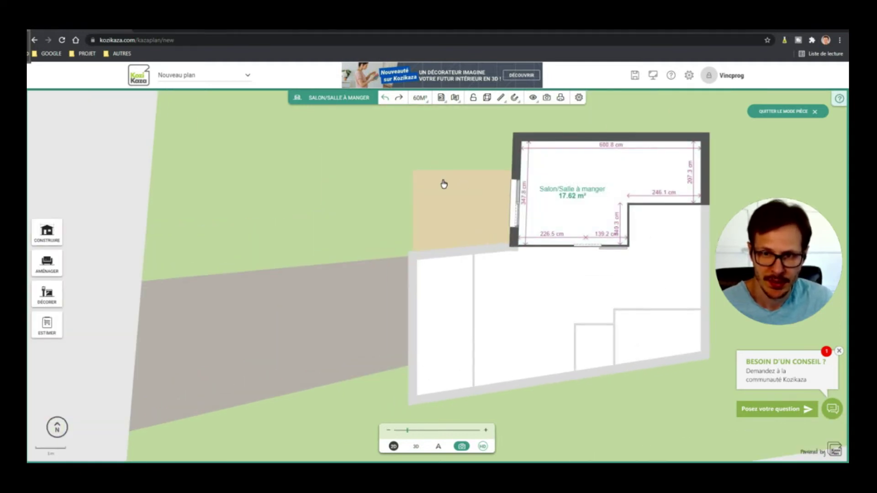
- Change the room's type from its parameters to "Salon" and leave room mode
click(573, 175)
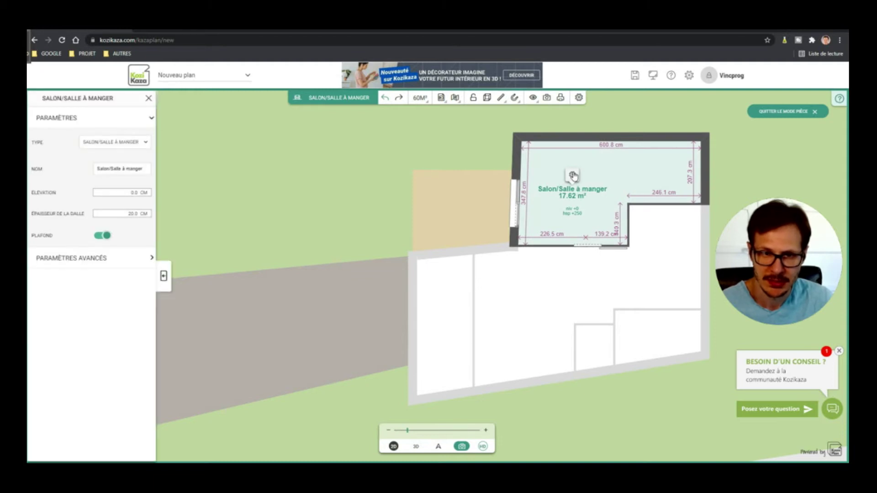
click(123, 143)
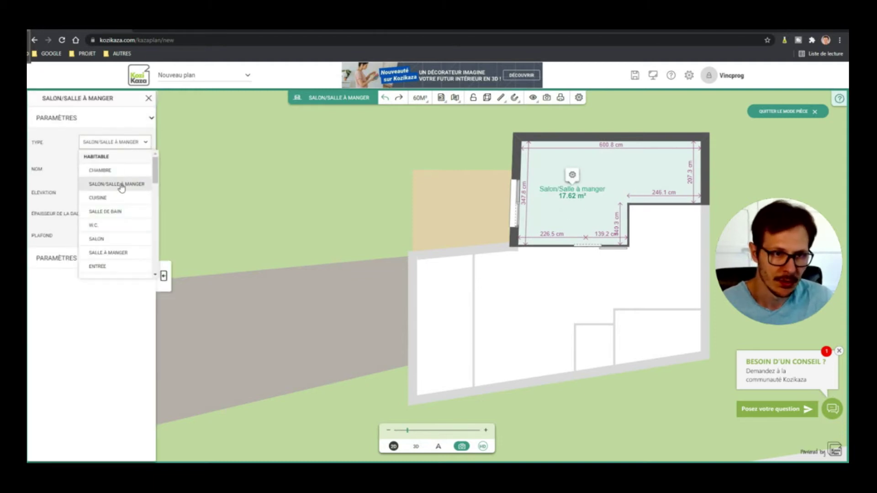
click(121, 239)
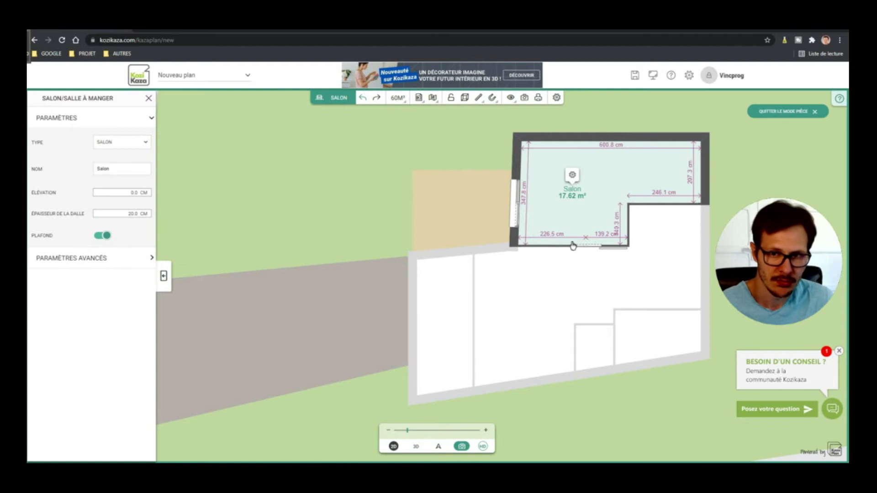
click(324, 154)
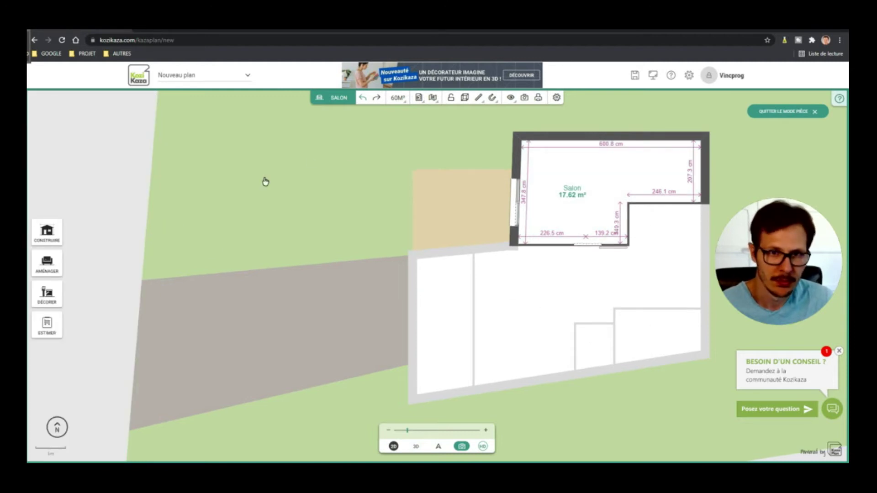
click(791, 115)
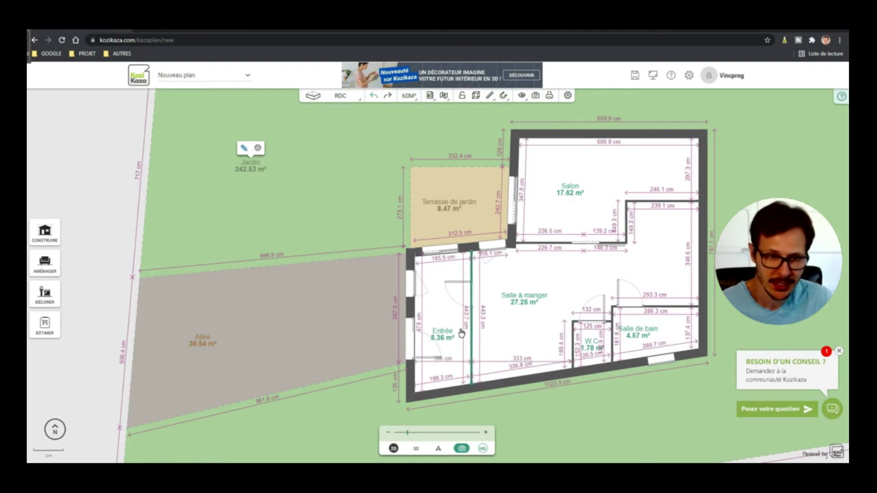
- Place an "Avec contremarche" spiral staircase in the Salle à manger beside the Entrée partition and check it in 3D
click(45, 233)
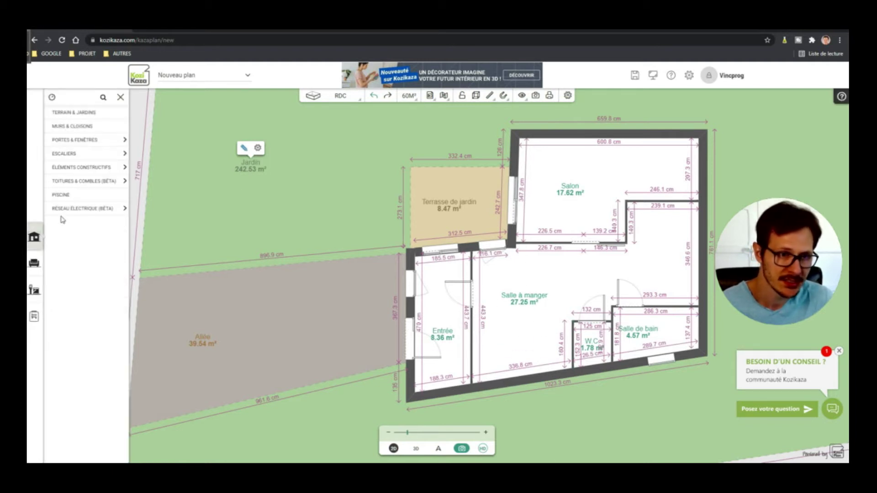
click(76, 154)
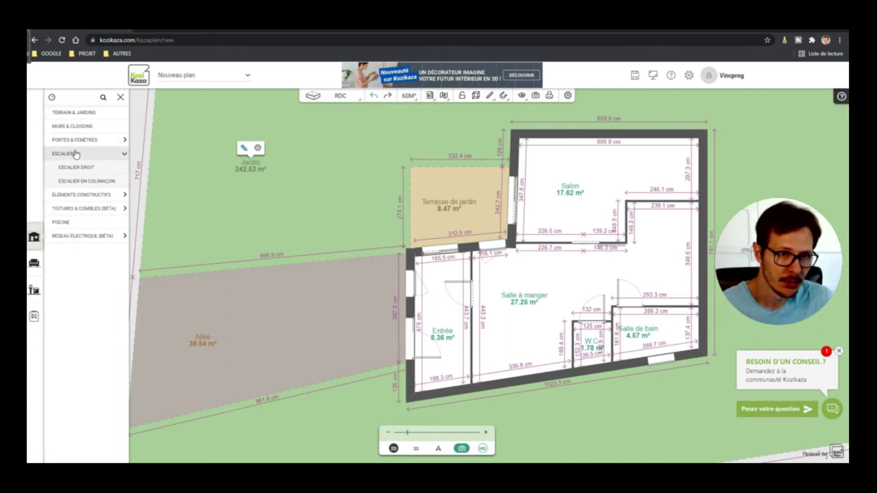
click(101, 181)
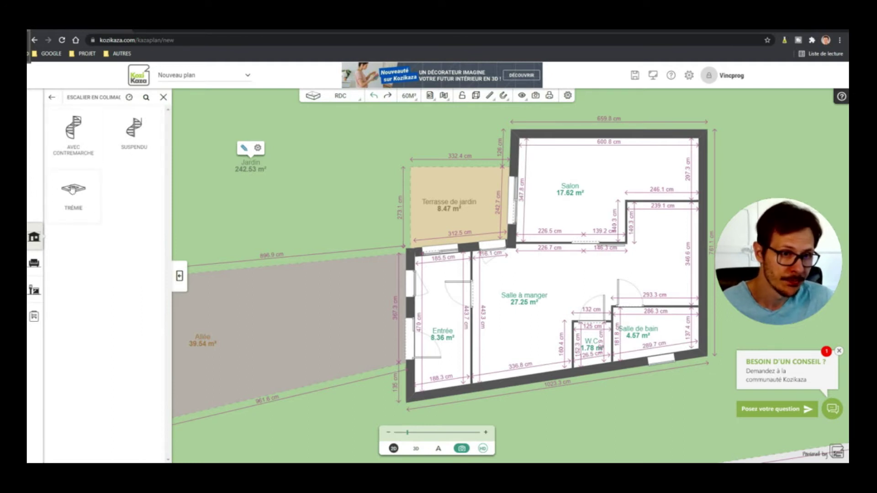
mouse_move(71, 130)
mouse_down()
mouse_move(434, 137)
mouse_move(532, 365)
mouse_move(497, 339)
mouse_move(510, 344)
mouse_up()
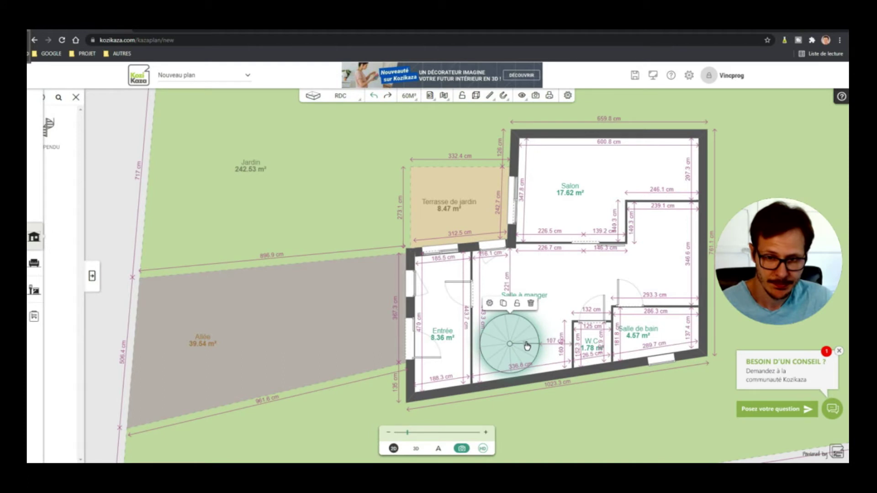
click(416, 448)
drag(545, 342, 368, 264)
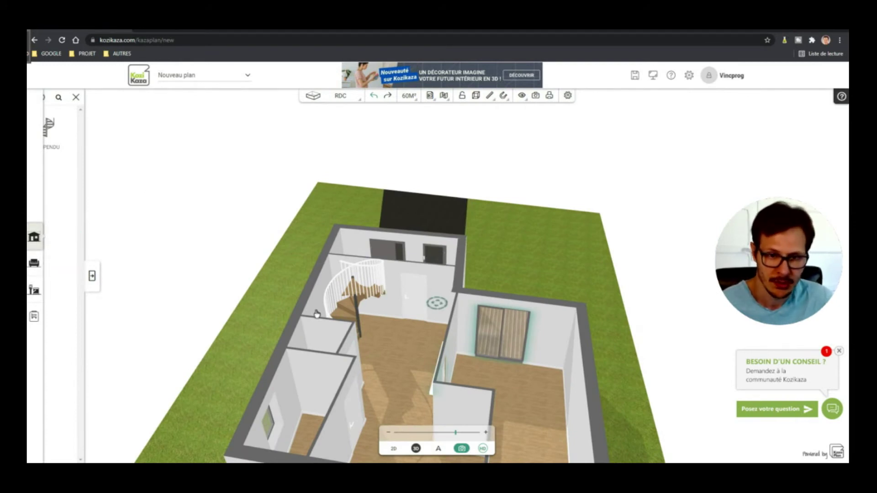
drag(326, 331, 497, 334)
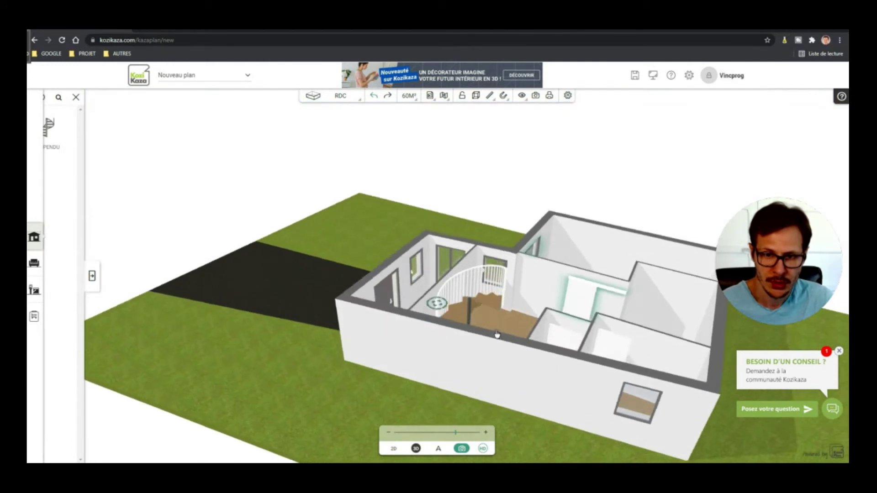
- Add a full storey above the RDC, duplicating walls, doors, windows and openings, with a 250 ceiling height and 25 slab
click(356, 98)
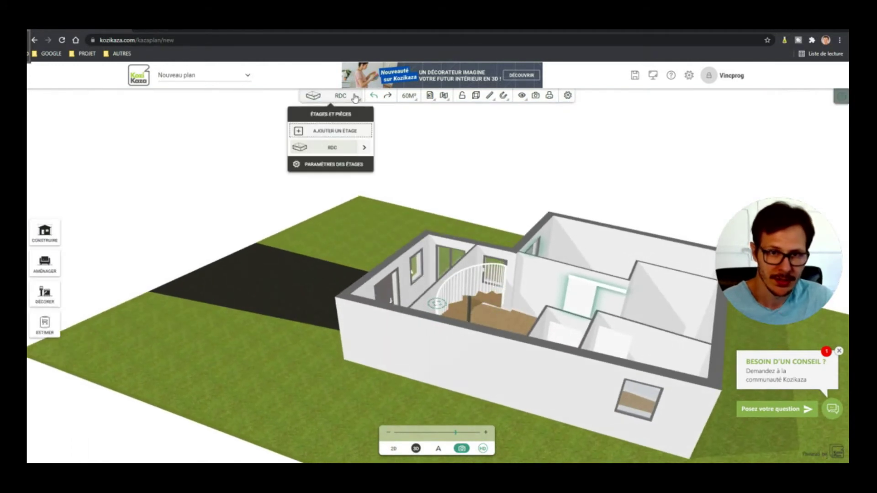
click(334, 131)
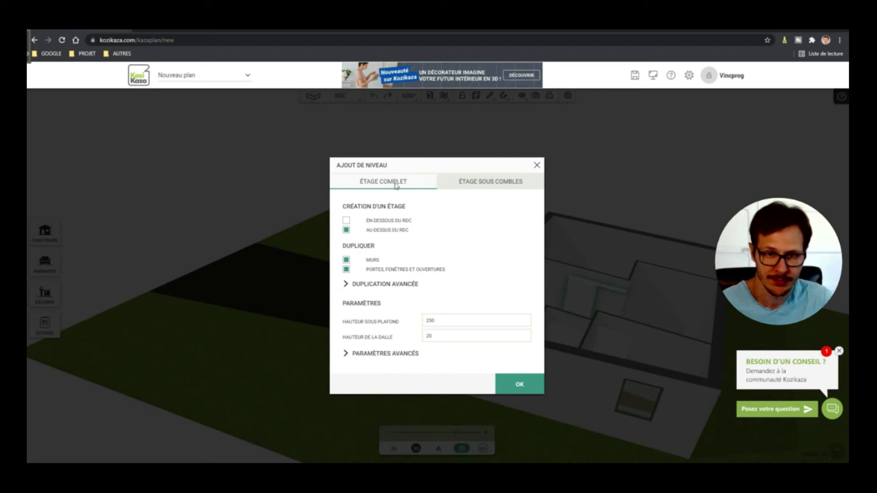
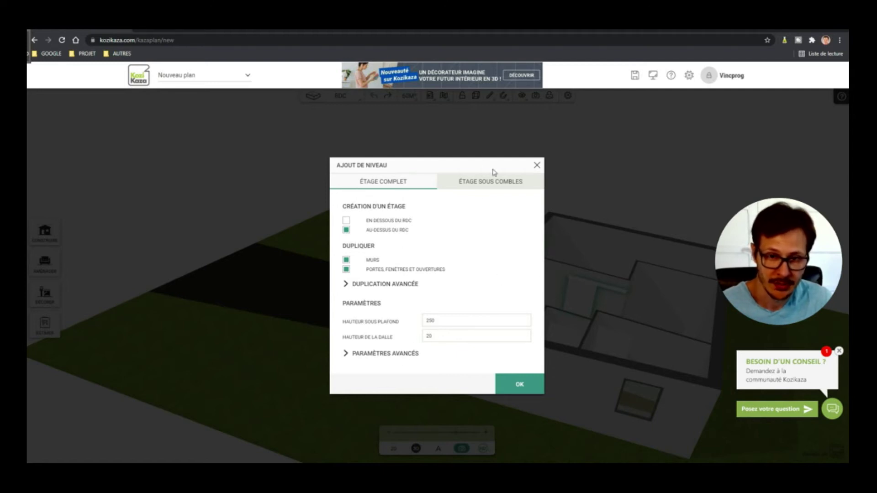
click(520, 381)
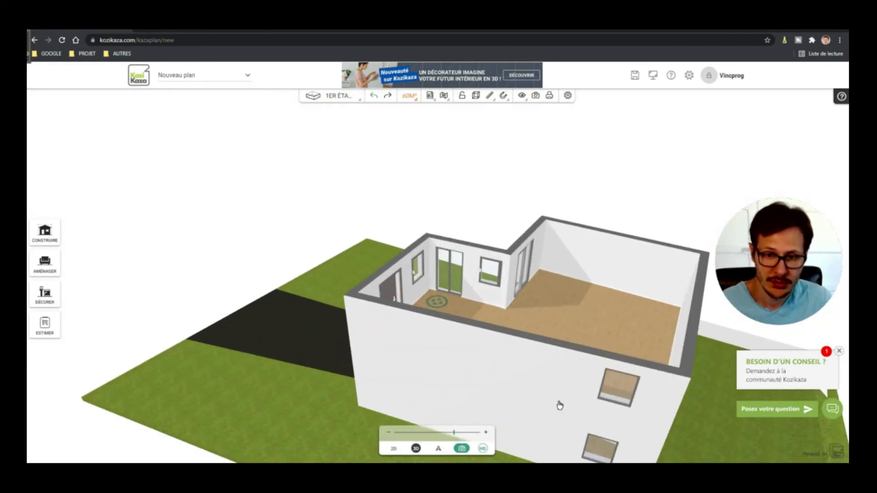
- Turn on transparent walls and delete the duplicated entrance door and both sliding bay windows from the first floor
click(477, 97)
drag(549, 425, 361, 462)
drag(437, 295, 385, 287)
click(385, 286)
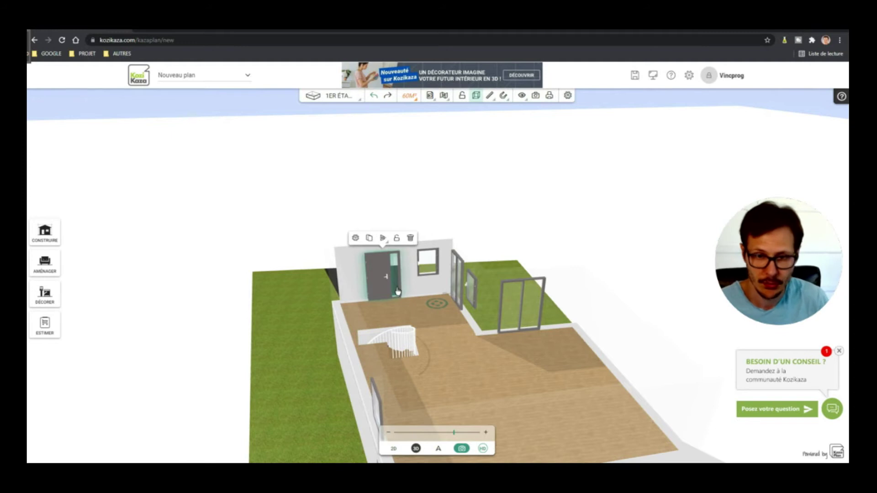
key(Delete)
click(531, 312)
key(Delete)
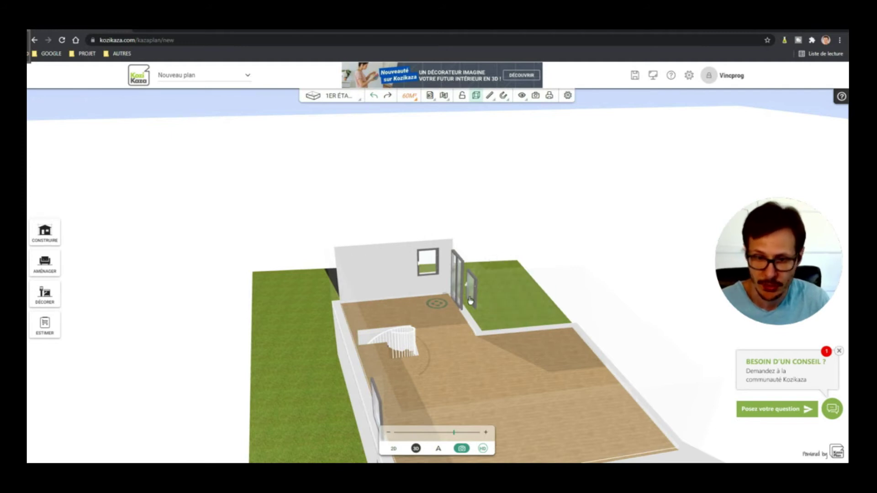
drag(536, 299, 340, 373)
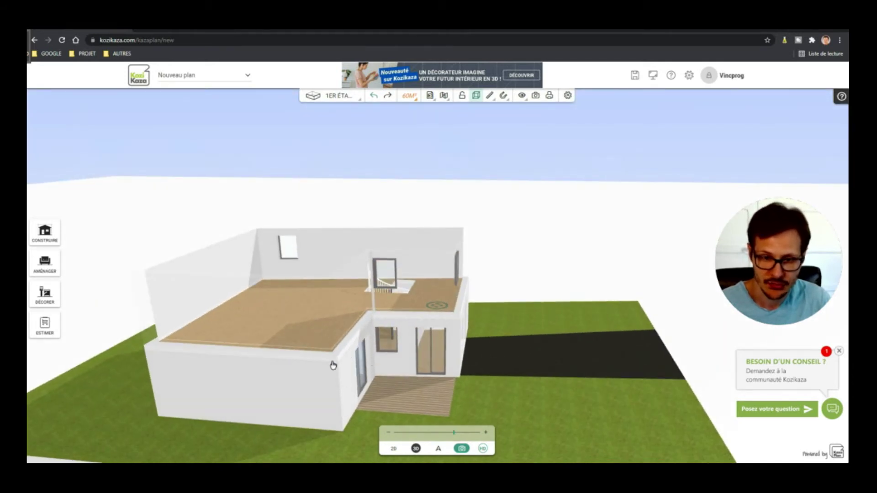
- Examine the first floor's stair opening in 3D and in the 2D plan, and switch back to the RDC level
drag(442, 343, 421, 407)
scroll(335, 305, up, 5)
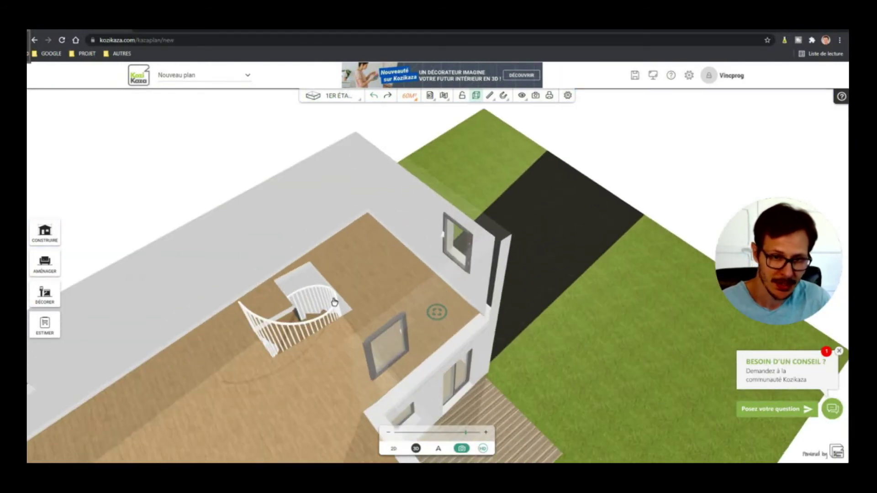
scroll(352, 286, down, 3)
drag(305, 295, 549, 348)
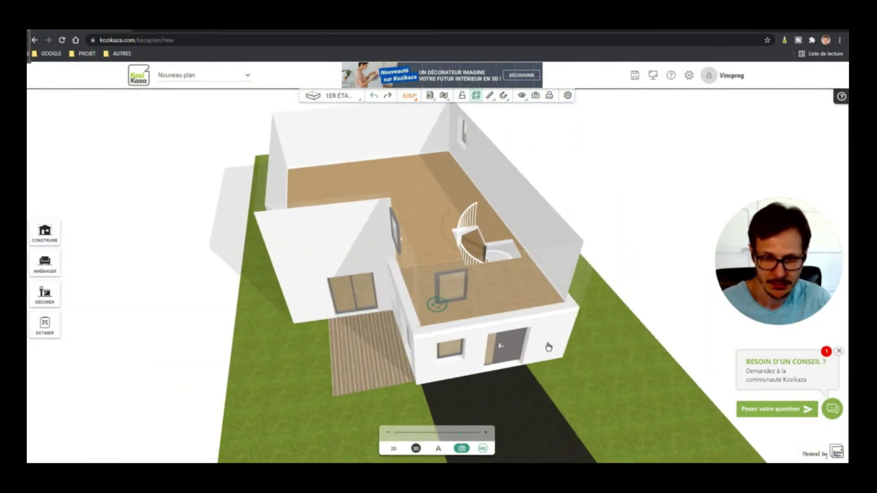
click(393, 448)
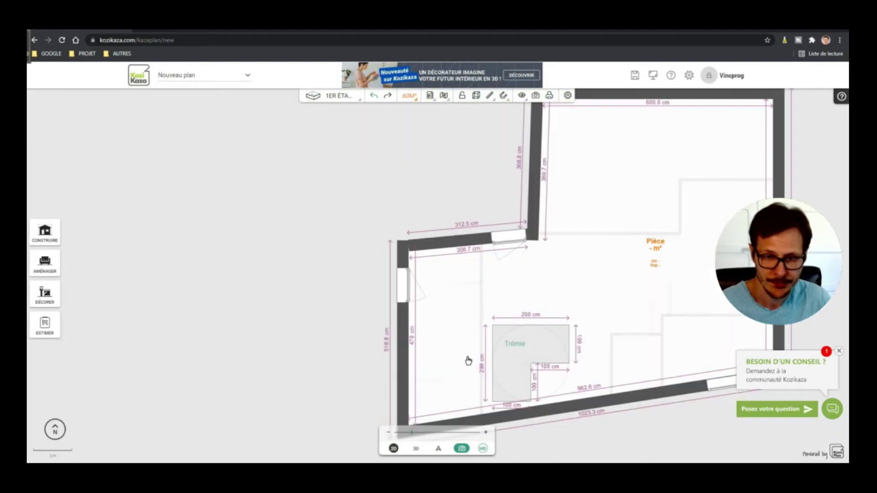
click(347, 96)
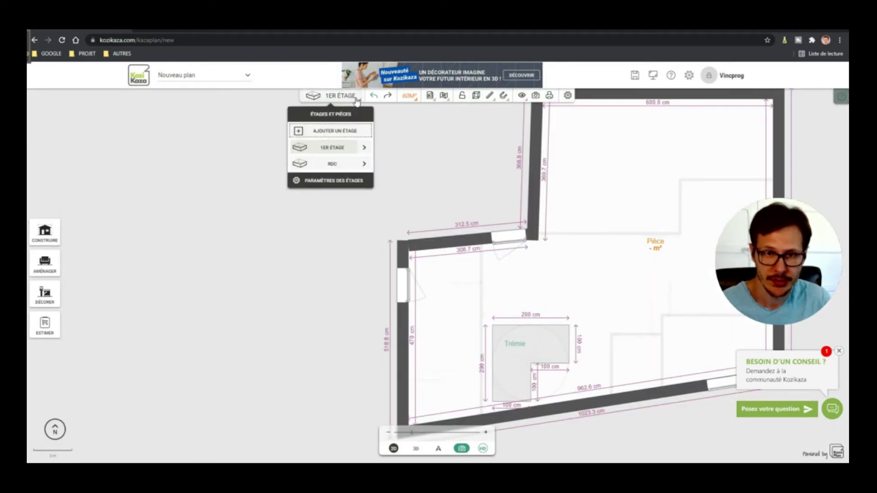
click(339, 167)
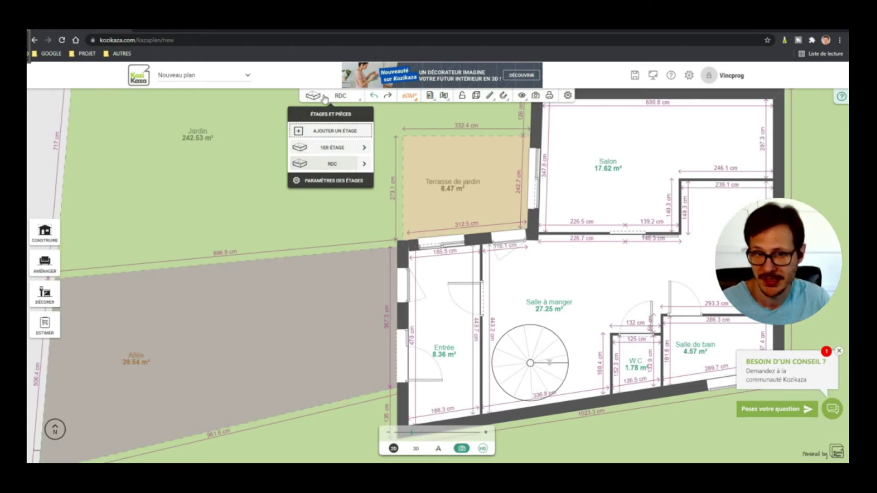
- Switch to the 1er étage level and examine its undivided room and stair opening in the 2D plan
click(337, 147)
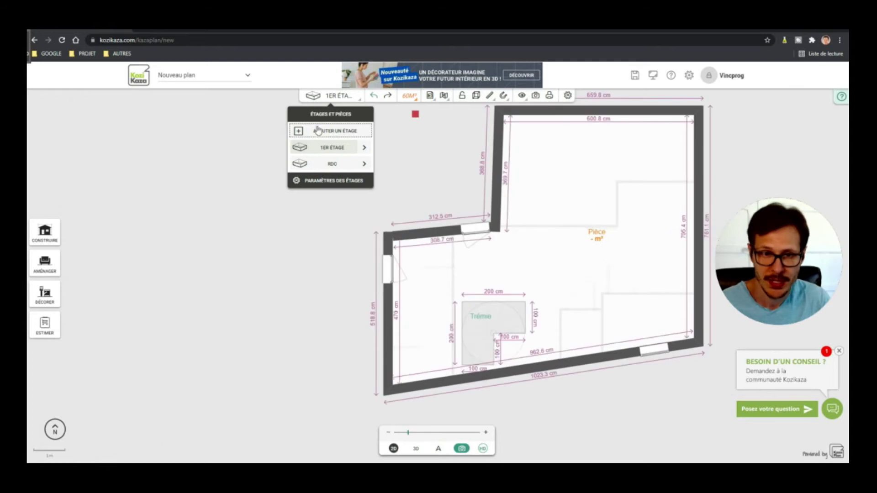
click(583, 273)
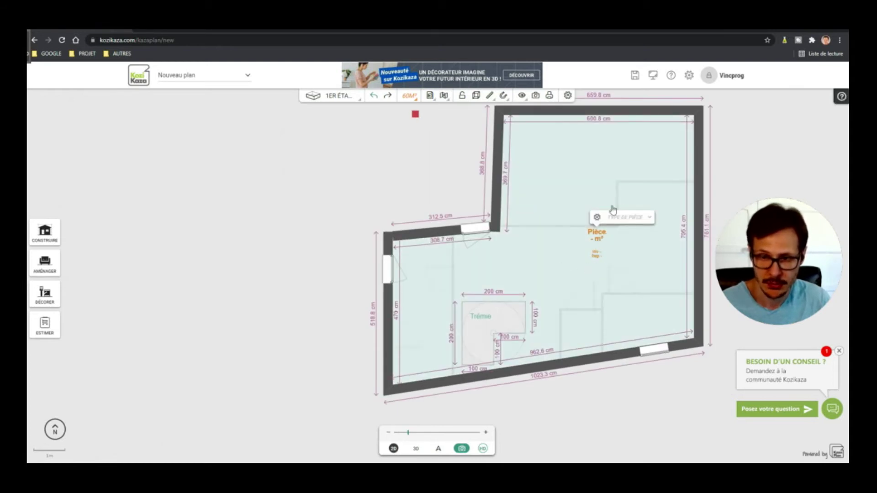
click(717, 176)
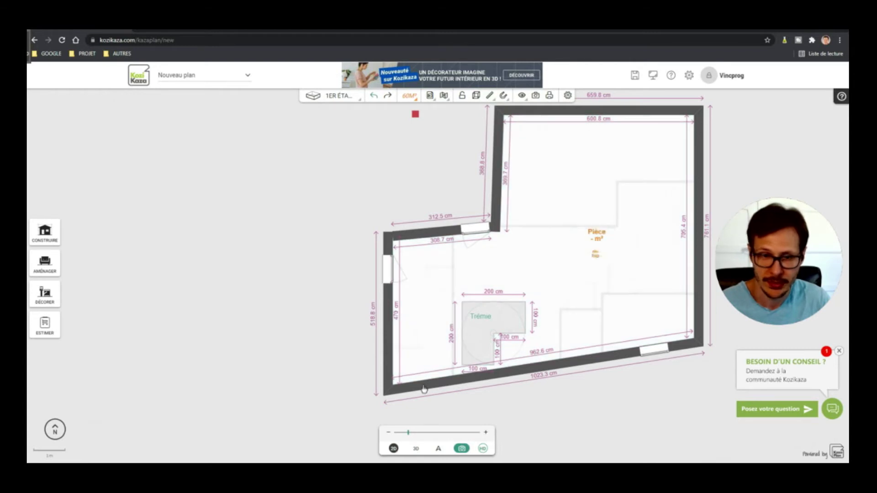
click(610, 232)
click(712, 206)
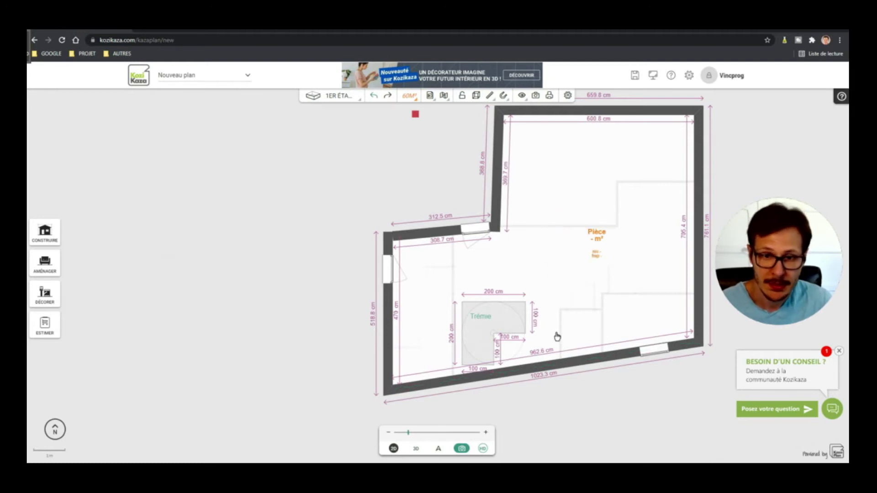
scroll(431, 219, down, 2)
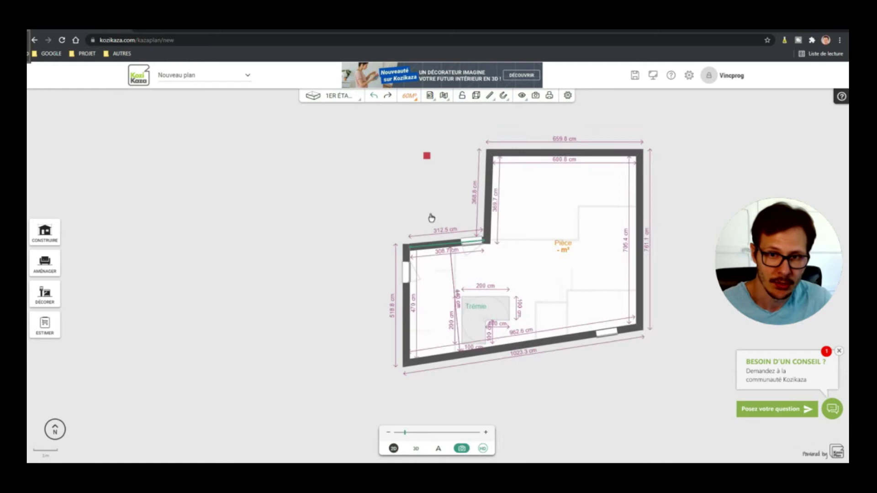
scroll(420, 181, up, 3)
- Look through the construction catalogue's Terrain & Jardins, Murs & Cloisons and Éléments constructifs categories, including the Poteaux models
click(45, 237)
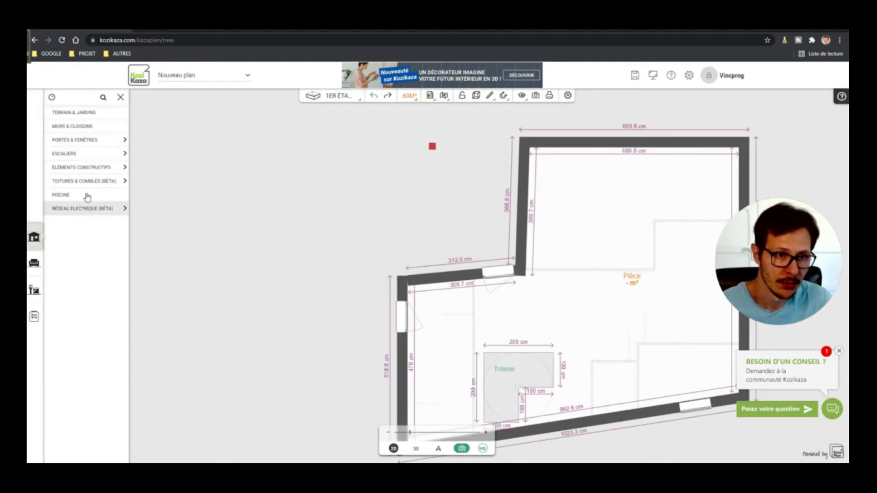
click(82, 168)
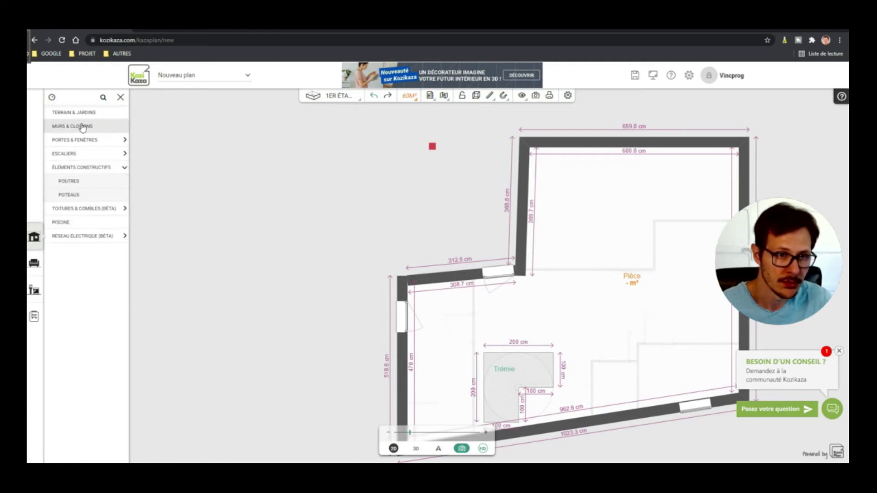
click(84, 114)
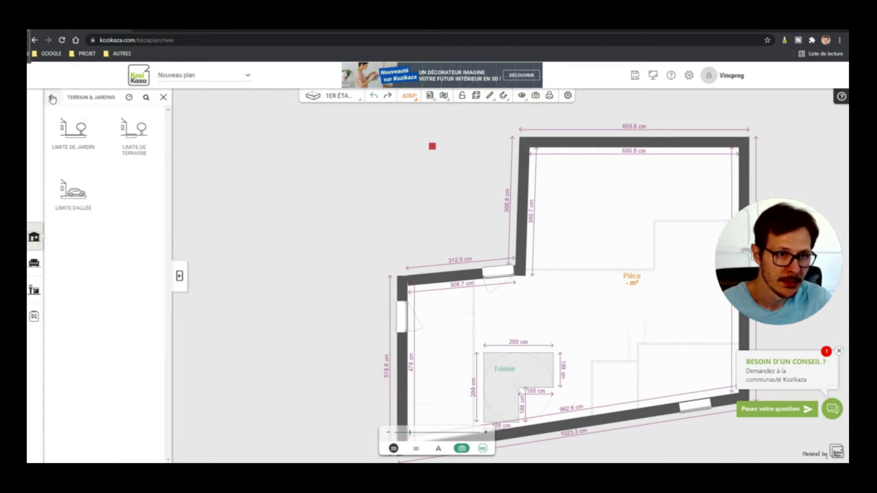
click(51, 97)
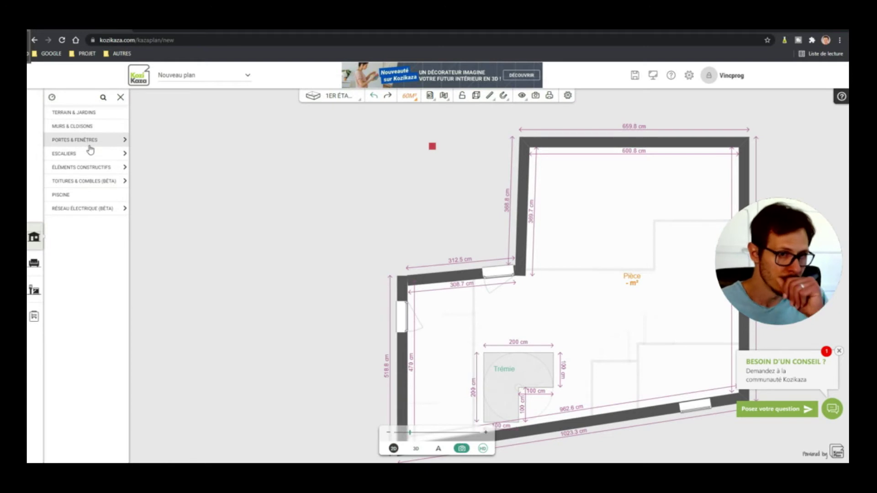
click(87, 129)
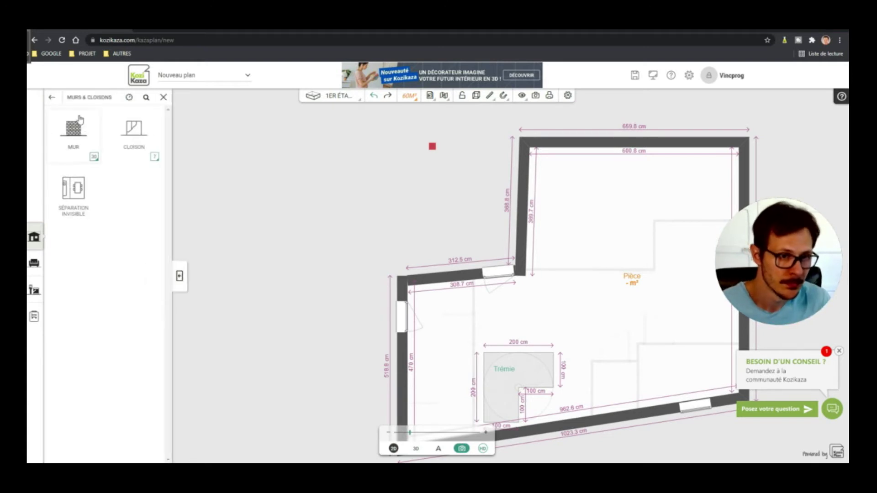
click(53, 98)
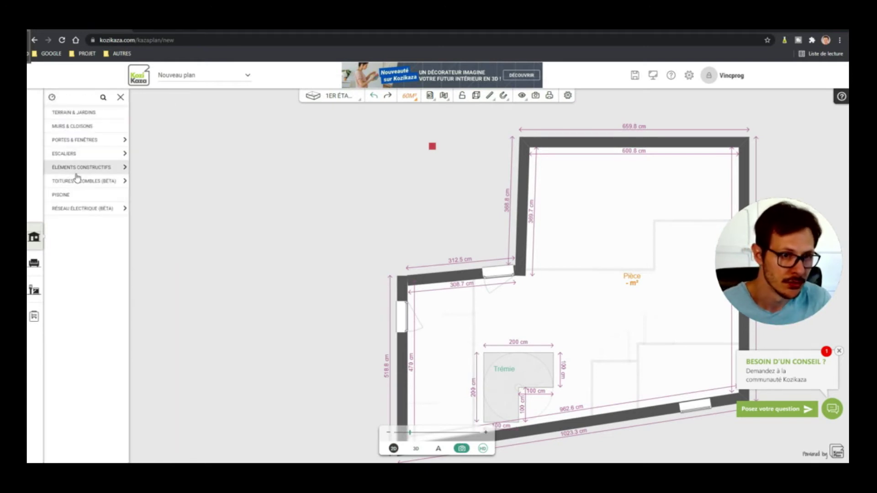
click(86, 172)
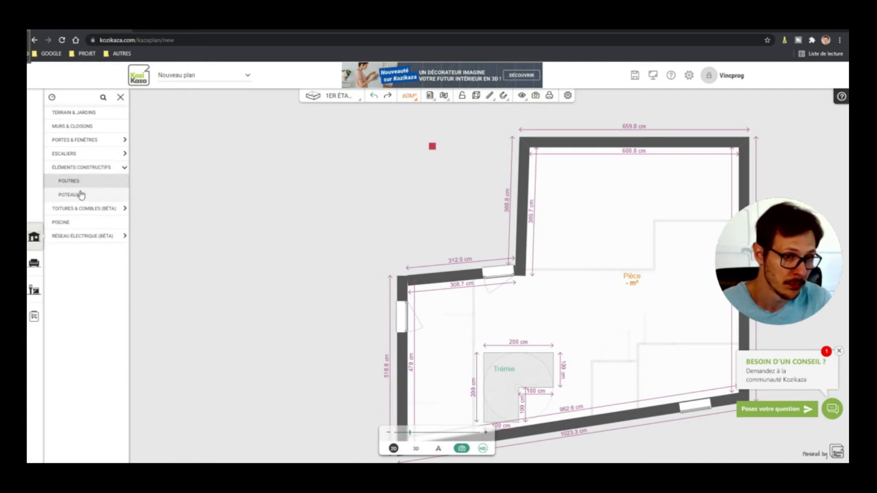
click(81, 195)
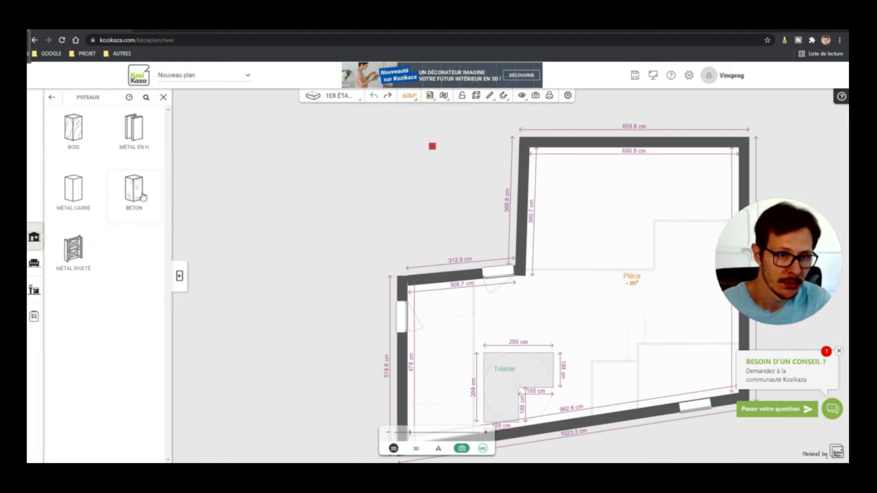
- Place a concrete post on the first floor and run a concrete beam about 360 cm long from it to the house's outer wall corner
click(143, 197)
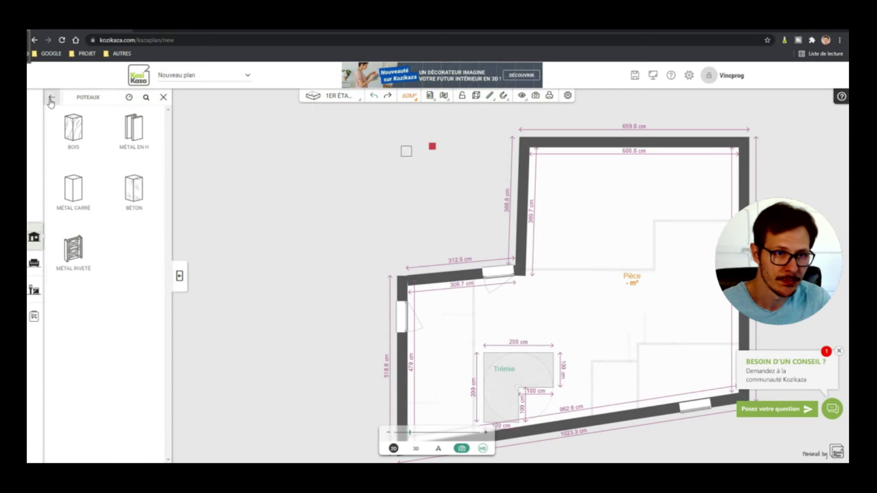
click(51, 99)
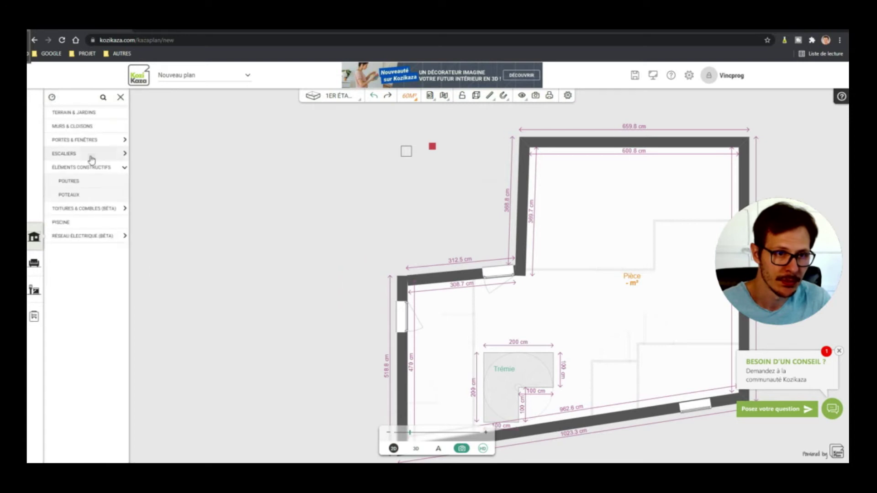
click(68, 181)
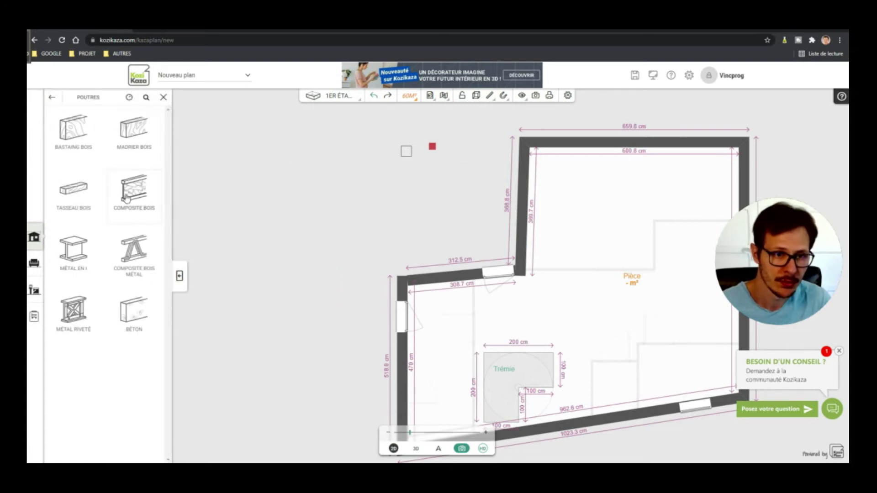
click(129, 318)
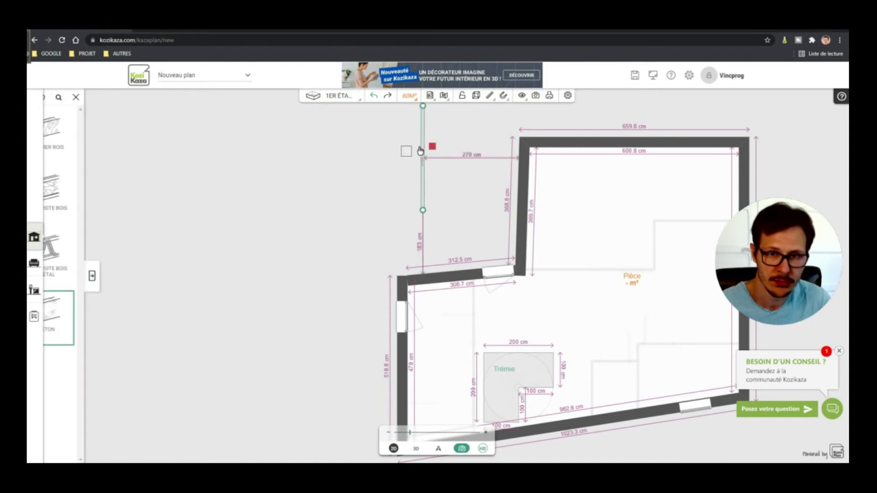
scroll(407, 147, up, 4)
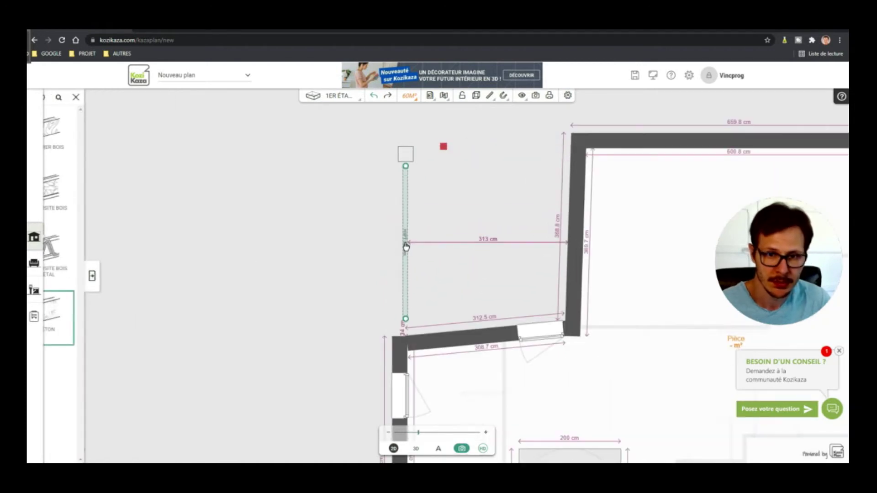
click(405, 242)
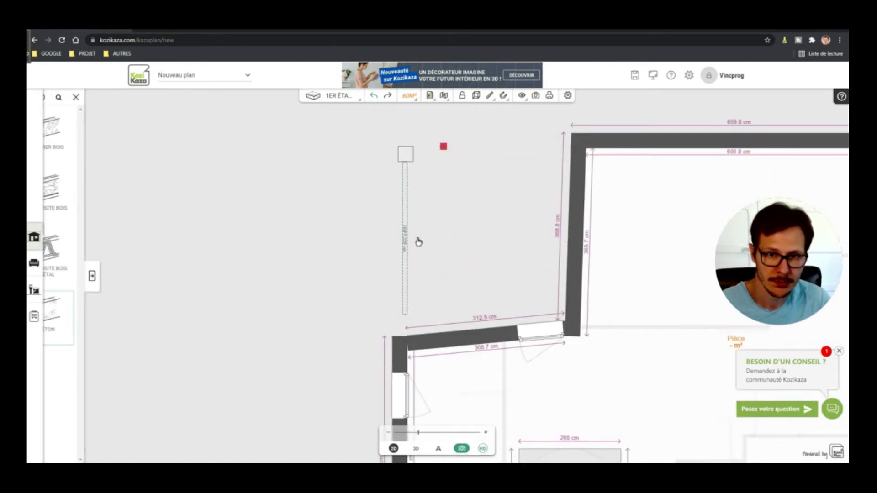
click(408, 238)
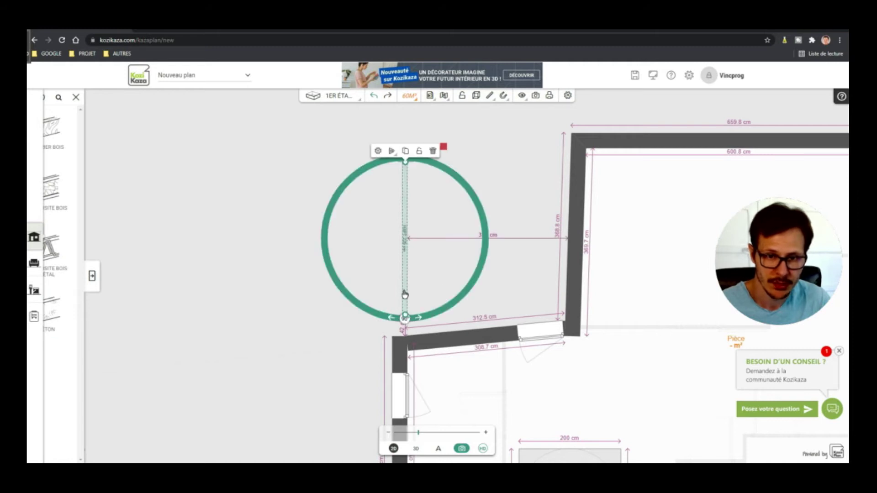
drag(404, 316, 405, 346)
click(347, 247)
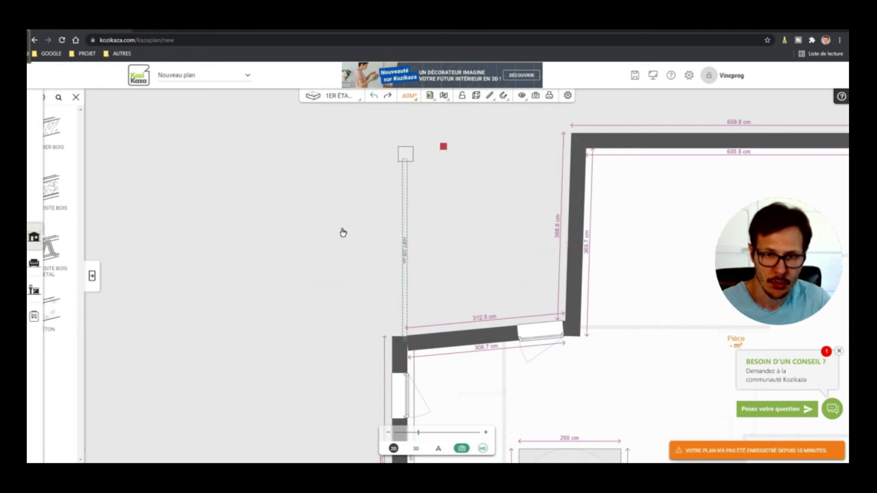
- Inspect the first-floor beam and post in 3D, including the beam's dimension settings, and return to the 2D plan
click(416, 448)
drag(331, 340, 463, 305)
scroll(519, 253, up, 5)
mouse_move(518, 254)
mouse_down()
mouse_move(530, 227)
mouse_move(524, 270)
mouse_up()
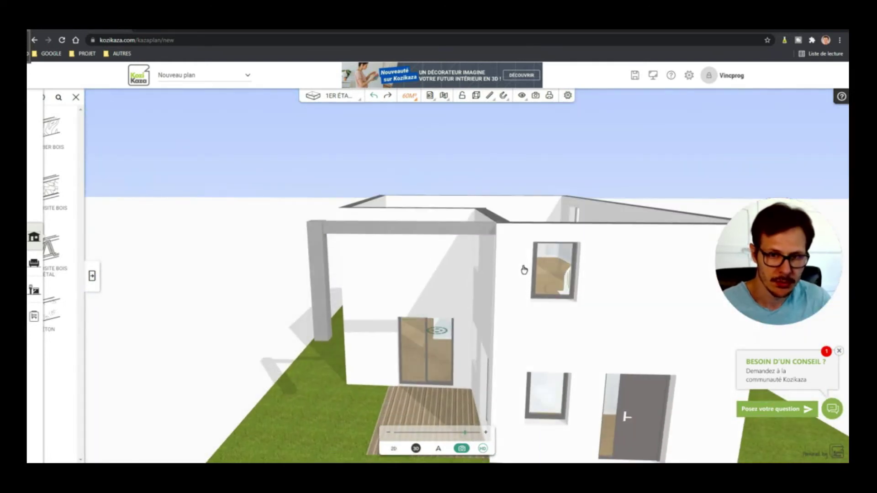
click(464, 233)
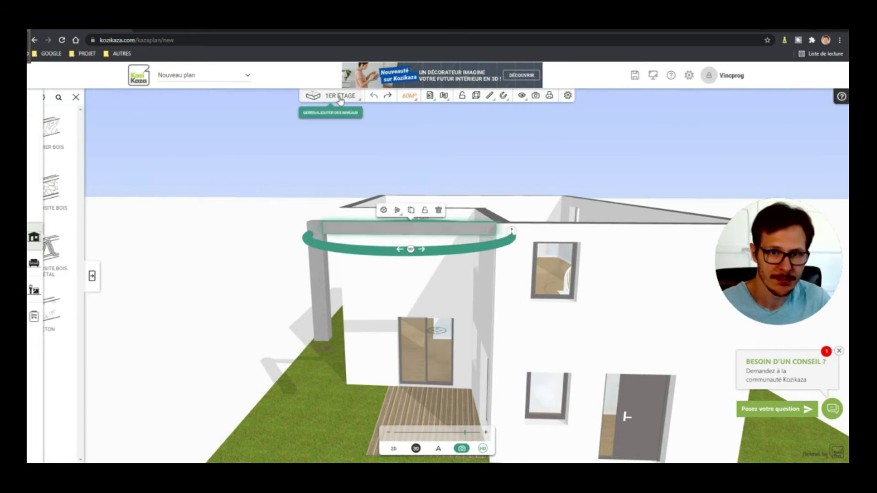
click(384, 211)
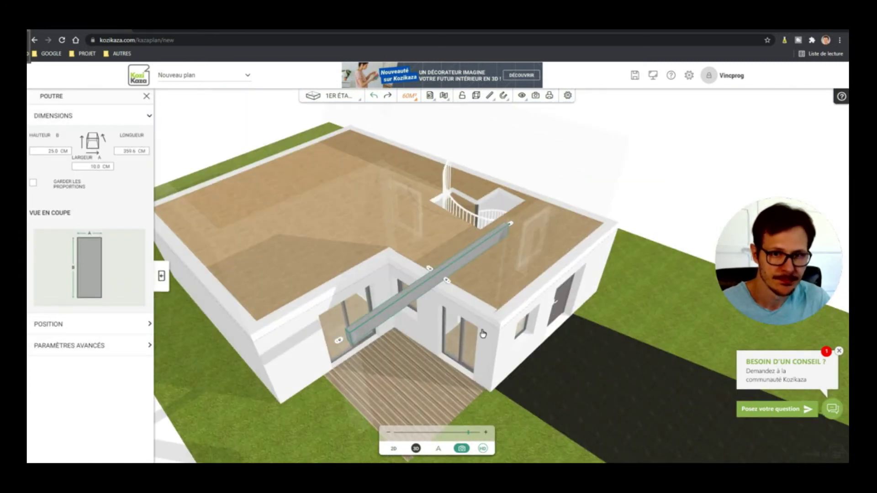
drag(481, 342, 385, 316)
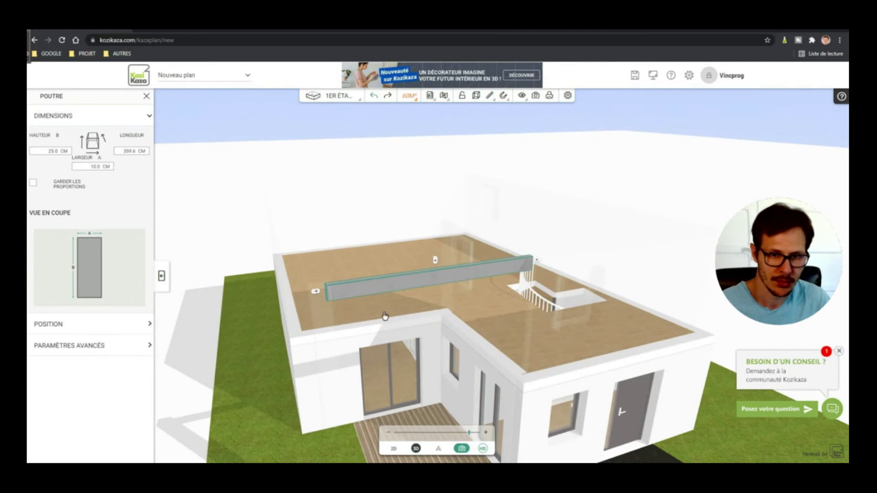
drag(472, 283, 427, 280)
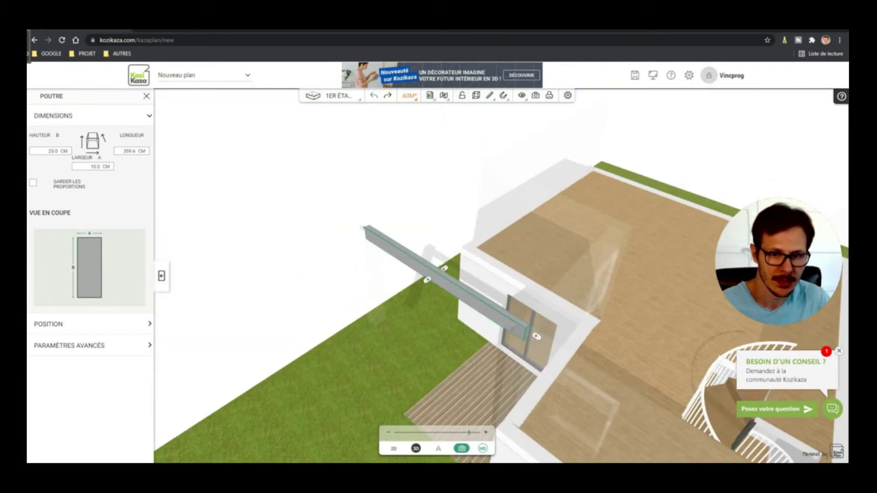
click(394, 448)
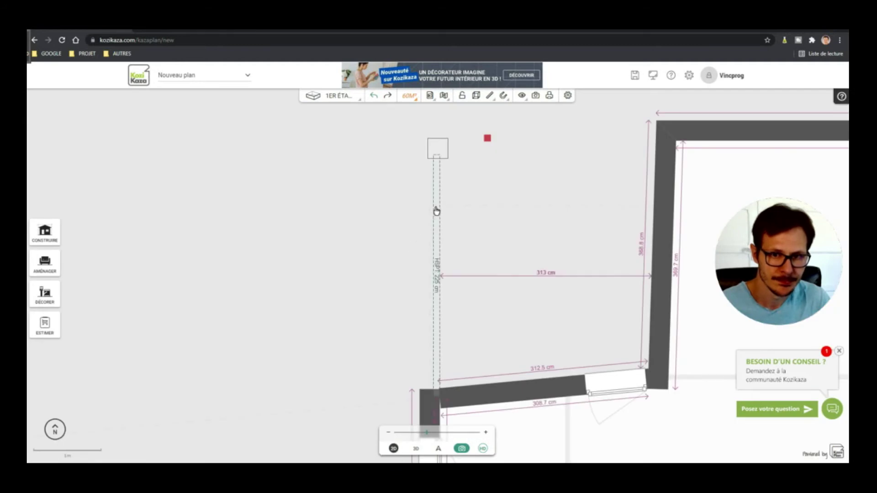
- Review the concrete beam's dimensions, position and advanced parameters
click(437, 211)
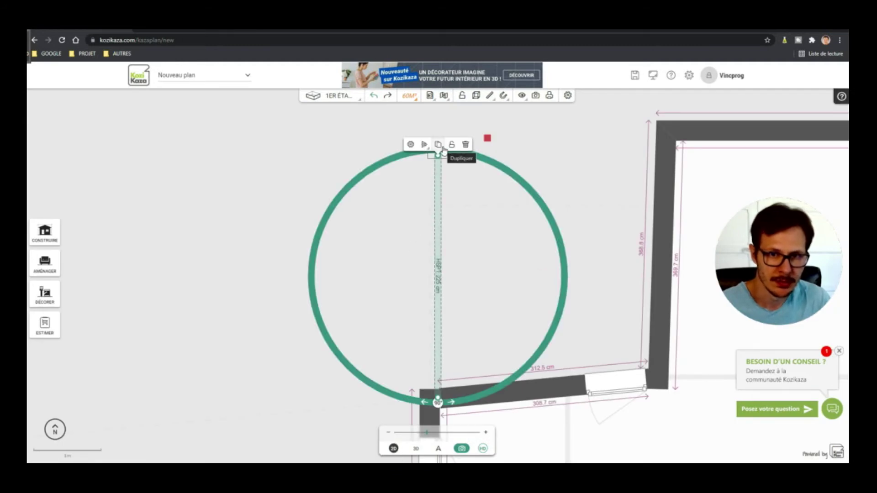
click(411, 145)
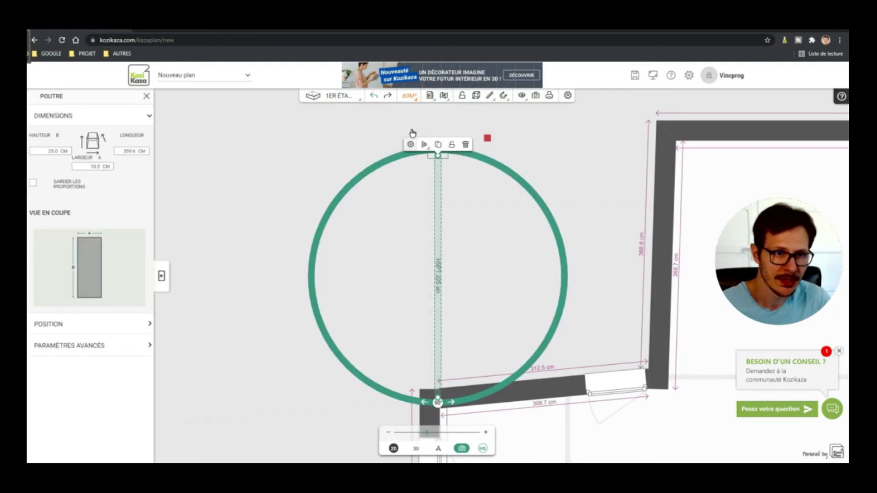
click(73, 328)
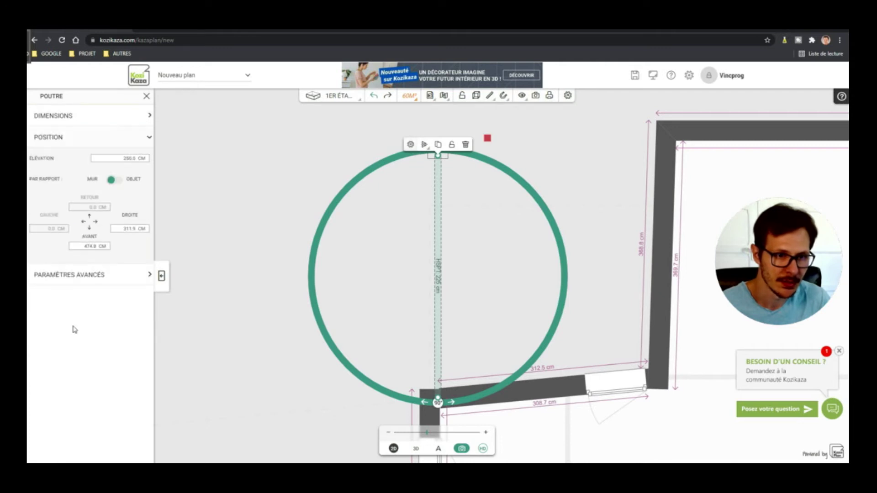
click(73, 273)
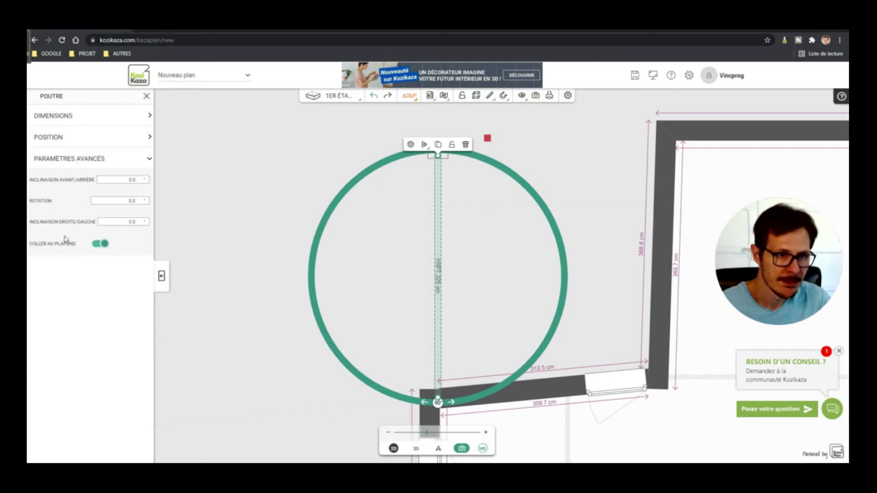
click(67, 159)
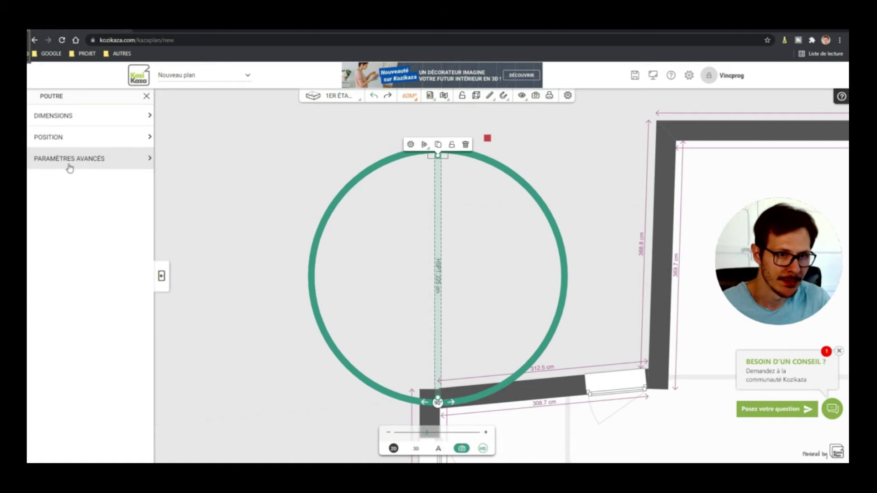
click(65, 140)
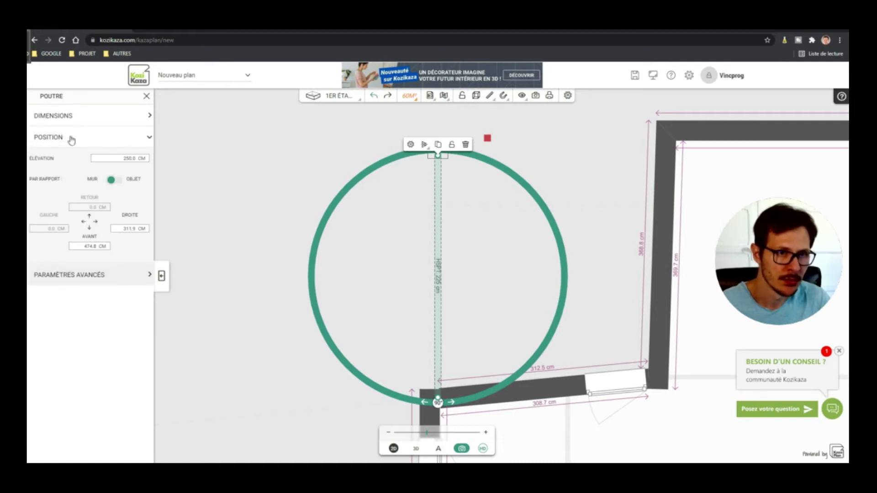
click(70, 115)
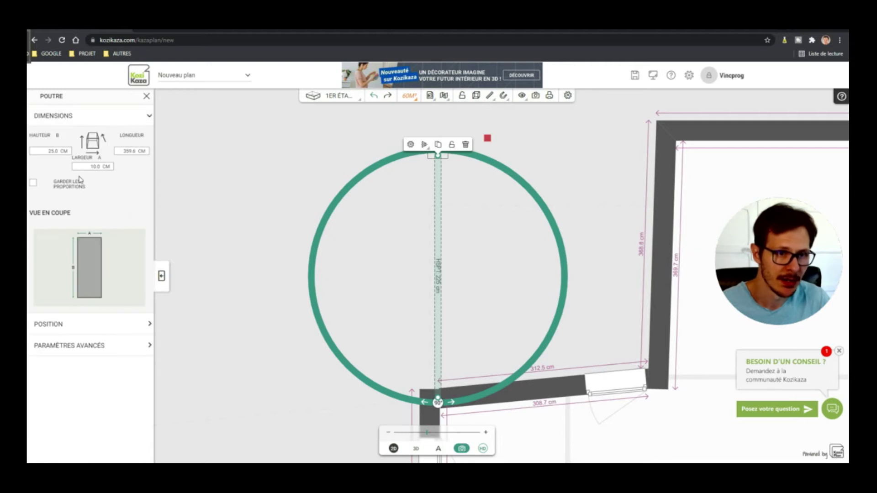
- Close the beam's settings and delete the concrete beam and post from the first floor
click(146, 97)
key(Delete)
click(440, 156)
key(Delete)
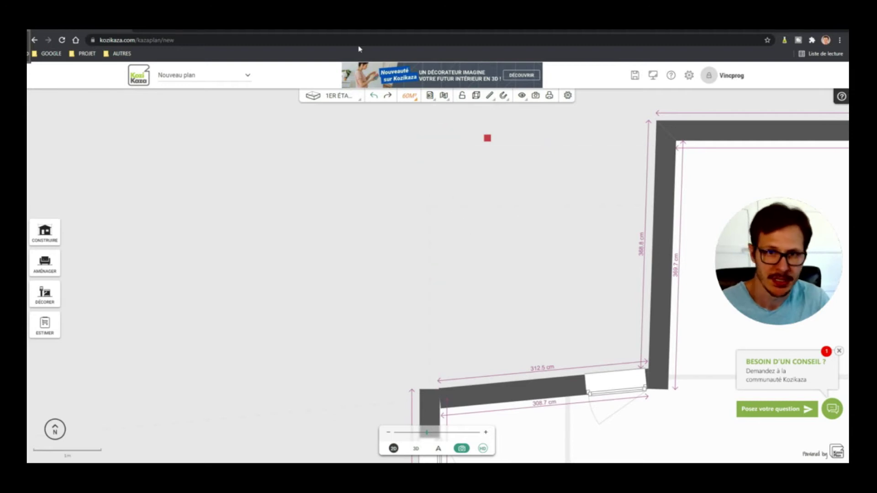
- Switch to the ground floor (RDC) and place a concrete post in the garden just beyond the terrace's outer corner
click(337, 96)
click(332, 164)
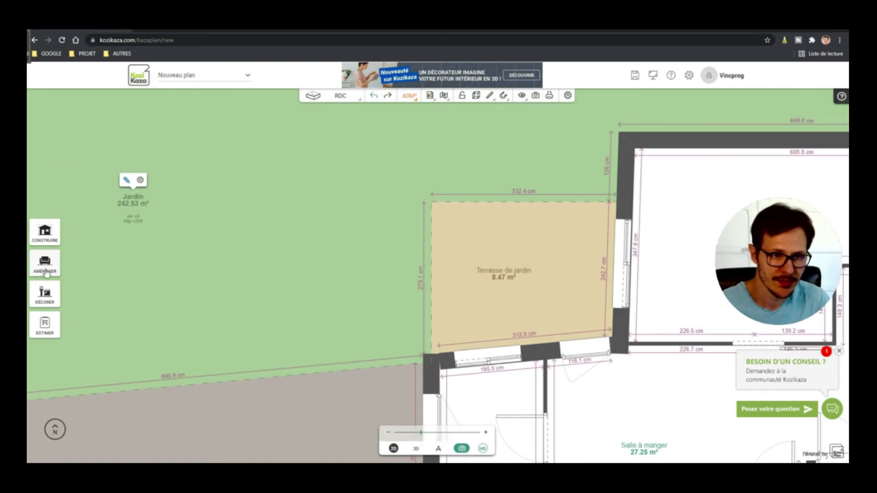
click(45, 232)
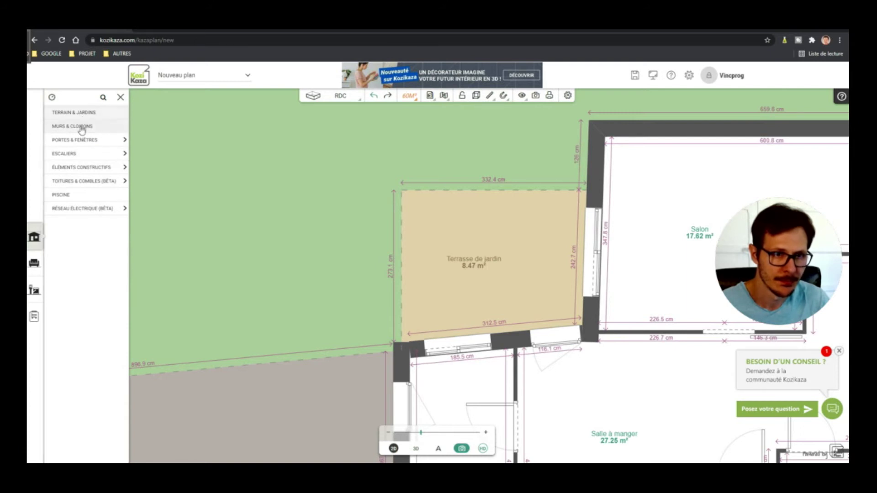
click(91, 167)
click(81, 195)
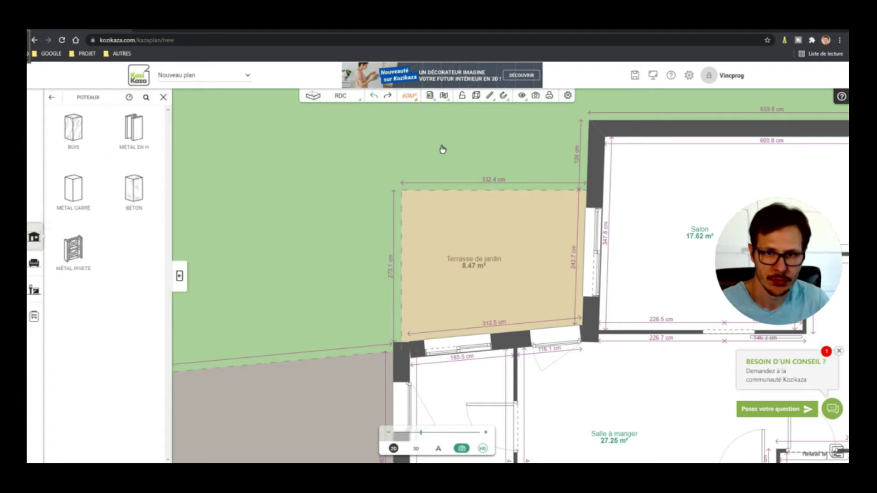
drag(147, 195, 408, 138)
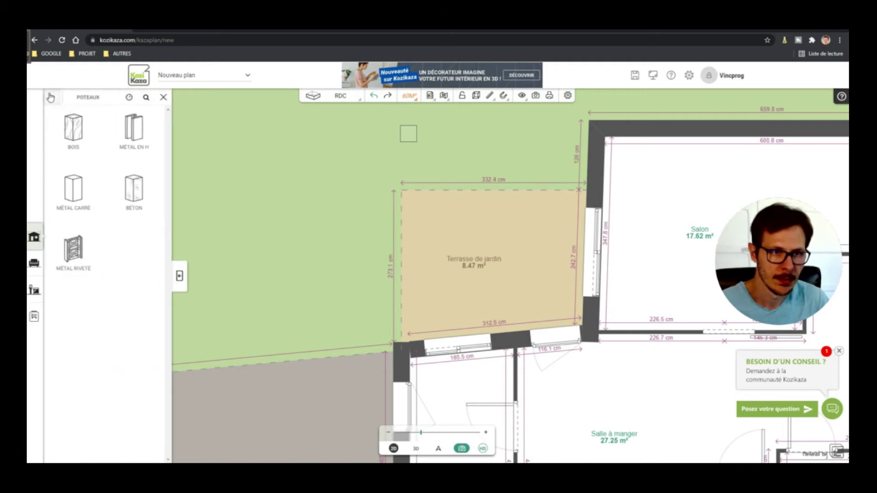
- Add a concrete beam along the terrace's outer side, straightened and stretched from the post to the house's wall corner
click(50, 97)
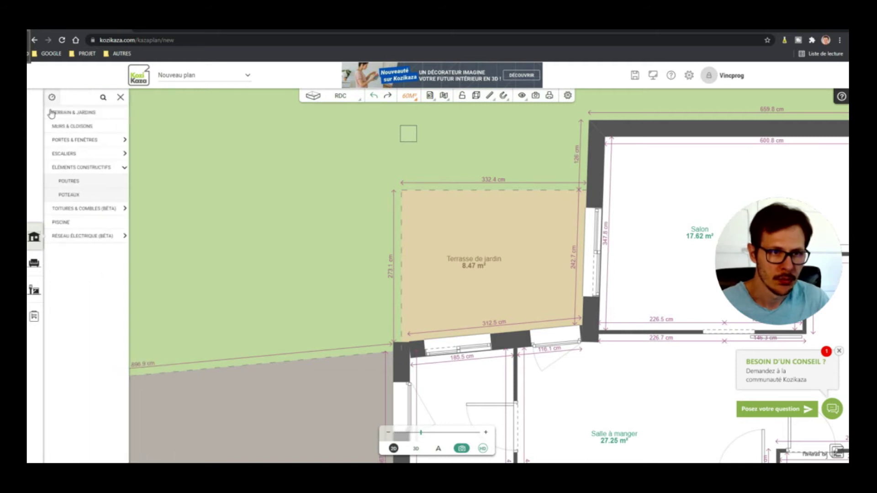
click(76, 182)
drag(140, 297, 422, 247)
scroll(441, 326, down, 1)
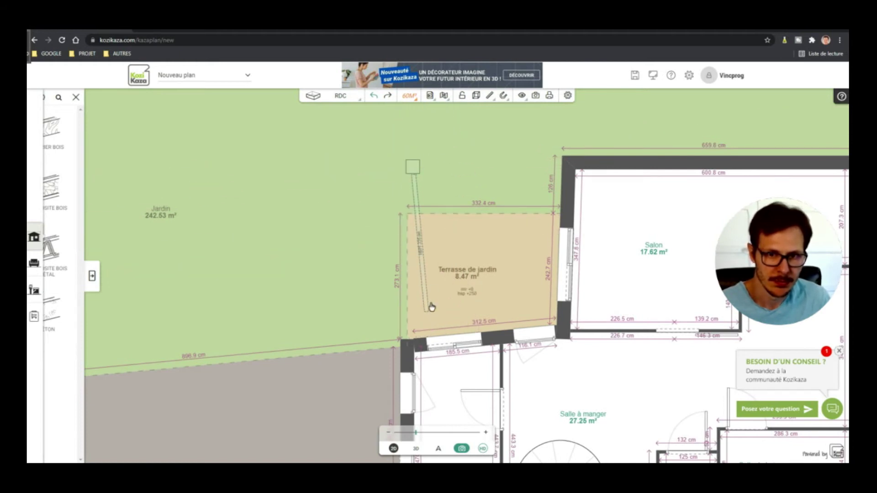
click(425, 311)
drag(422, 316, 413, 331)
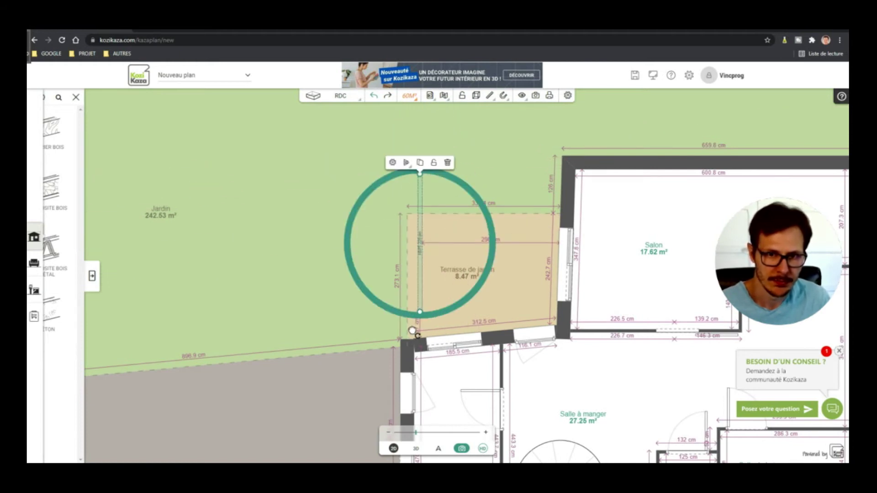
mouse_move(417, 202)
mouse_down()
mouse_move(410, 234)
mouse_move(413, 197)
mouse_up()
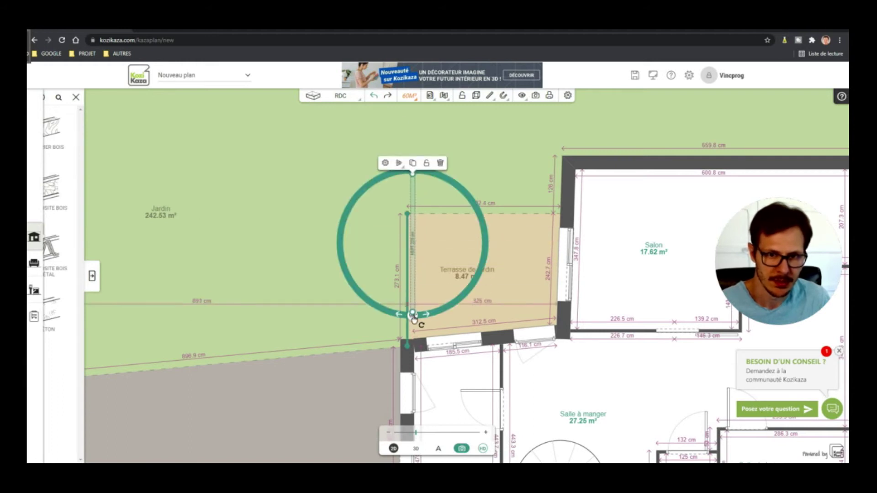
drag(415, 312, 414, 349)
click(318, 236)
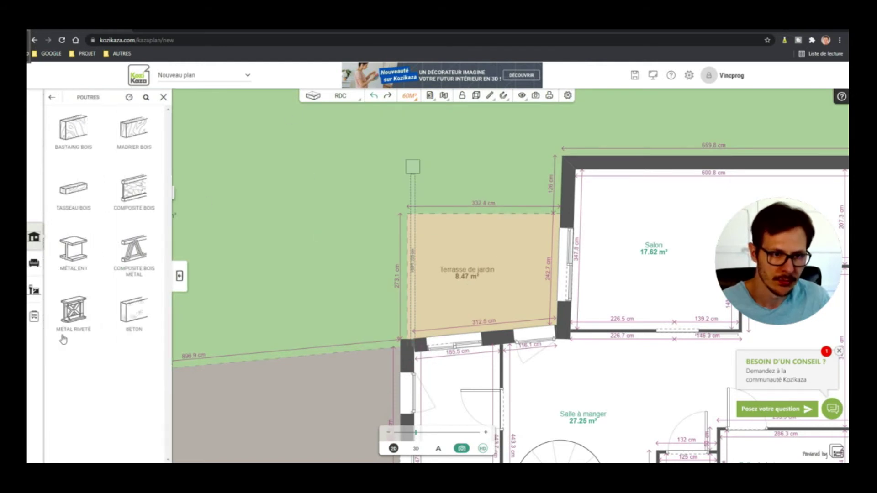
- Add a second concrete beam perpendicular to the first, extending from the post to the living room's outer wall
drag(124, 320, 484, 179)
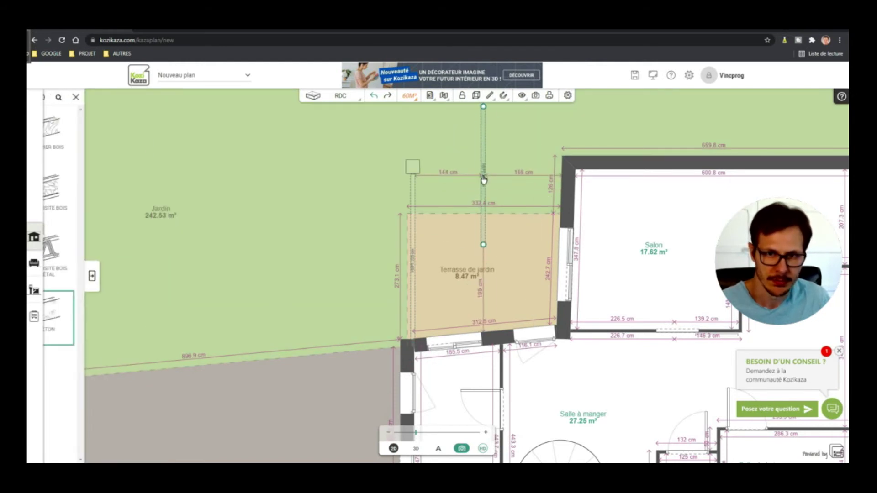
click(485, 161)
drag(485, 249, 566, 174)
mouse_move(498, 177)
mouse_down()
mouse_move(515, 172)
mouse_move(506, 170)
mouse_up()
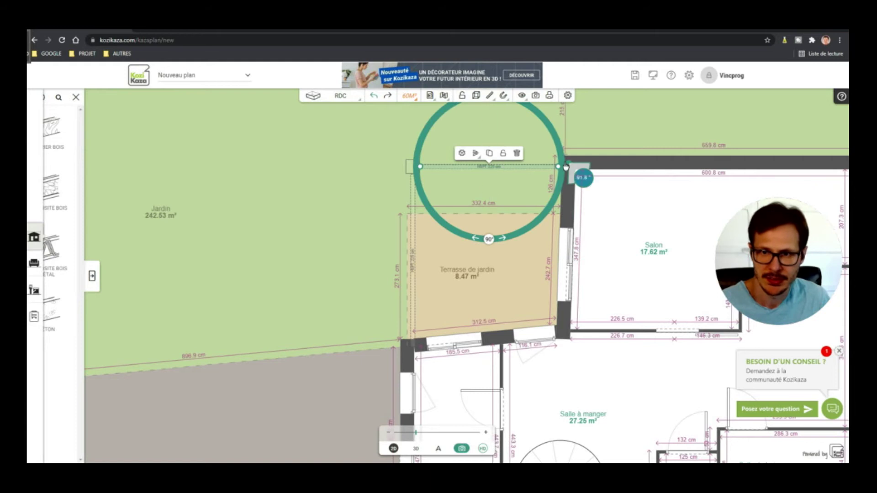
drag(559, 168, 570, 173)
click(569, 172)
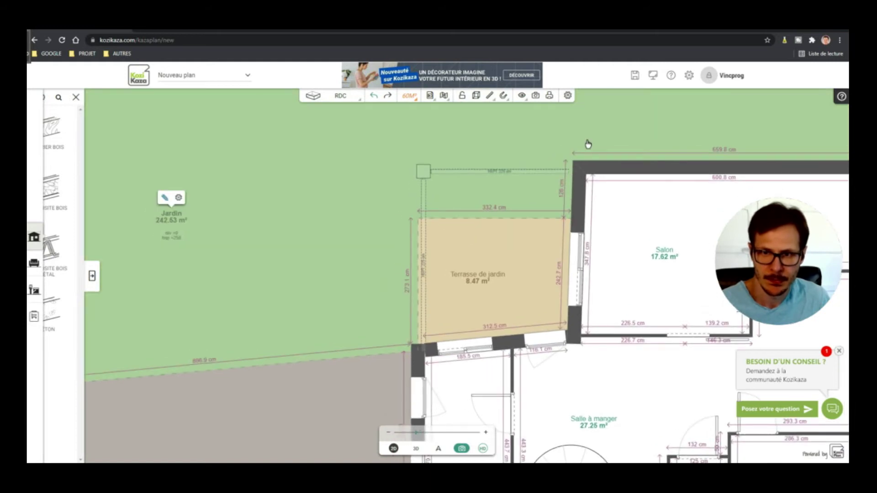
click(569, 172)
drag(570, 173, 575, 174)
click(578, 142)
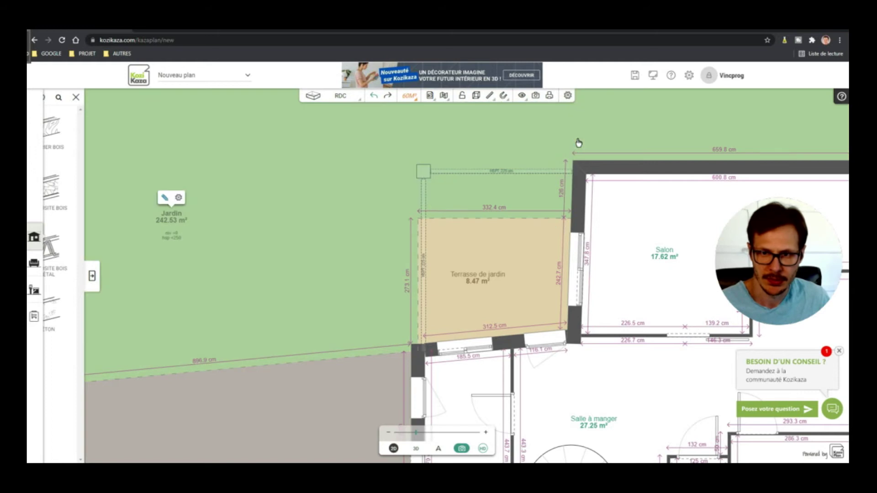
- Examine the terrace's concrete post and beams in 3D from several angles
click(415, 448)
scroll(338, 378, up, 3)
drag(341, 377, 401, 216)
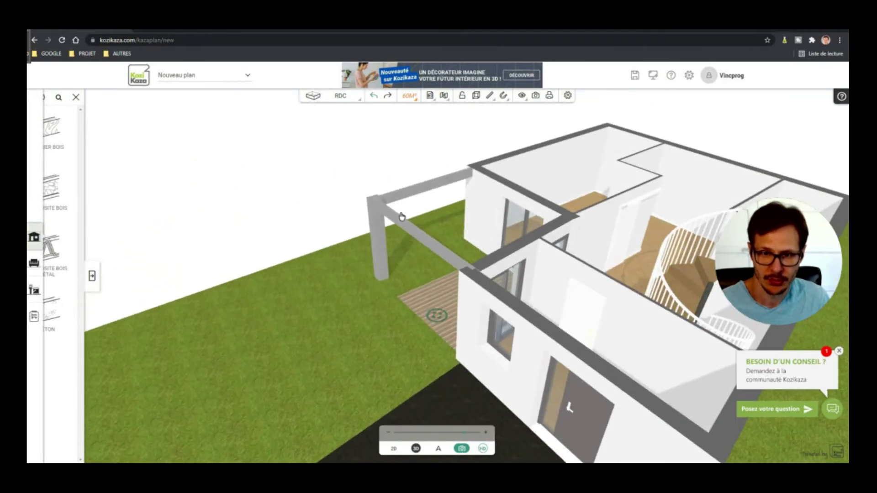
drag(498, 200, 676, 280)
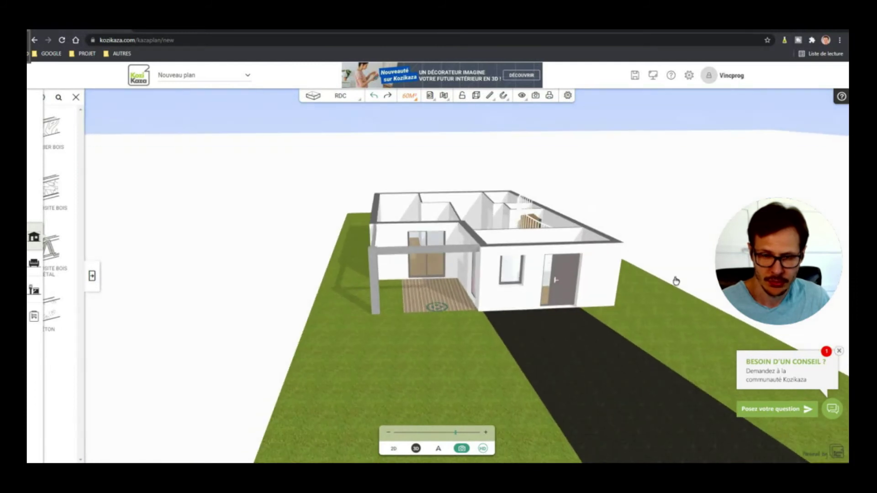
drag(386, 303, 395, 332)
- Switch to the first floor (1er étage) and draw two outer walls, about 399 cm and 351 cm, enclosing the area above the terrace
click(339, 95)
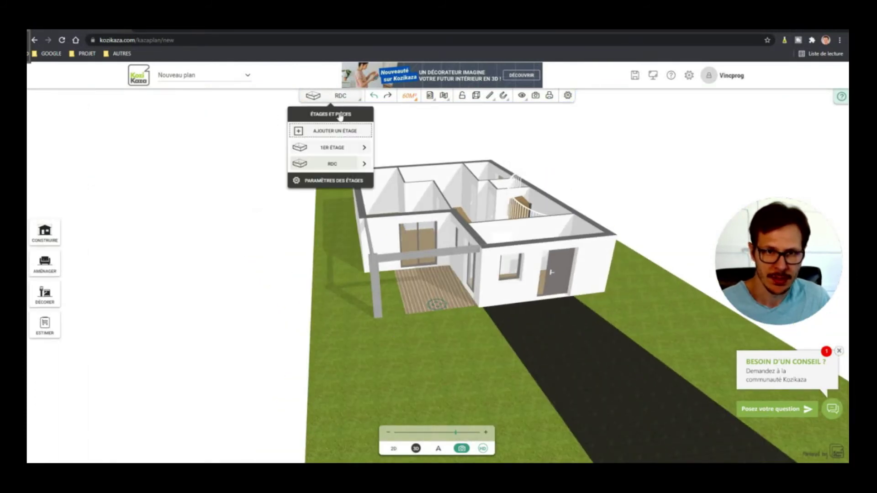
click(341, 151)
drag(485, 292, 373, 307)
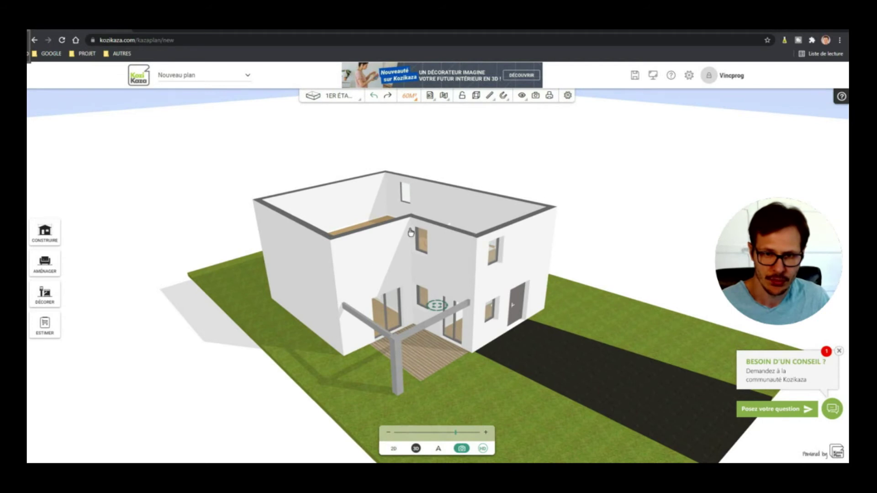
click(44, 234)
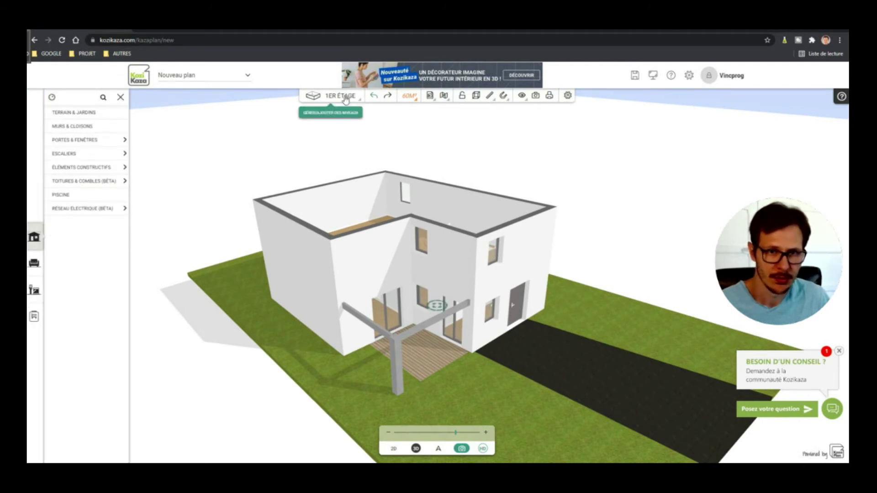
click(81, 130)
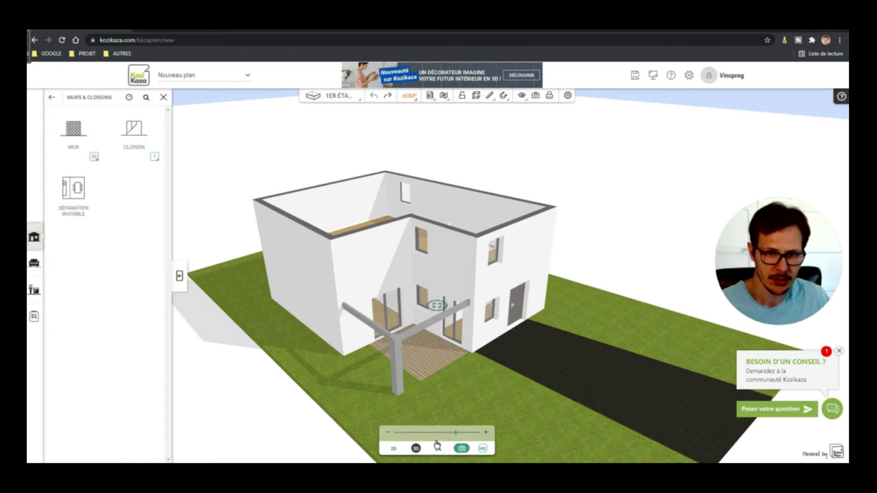
click(393, 448)
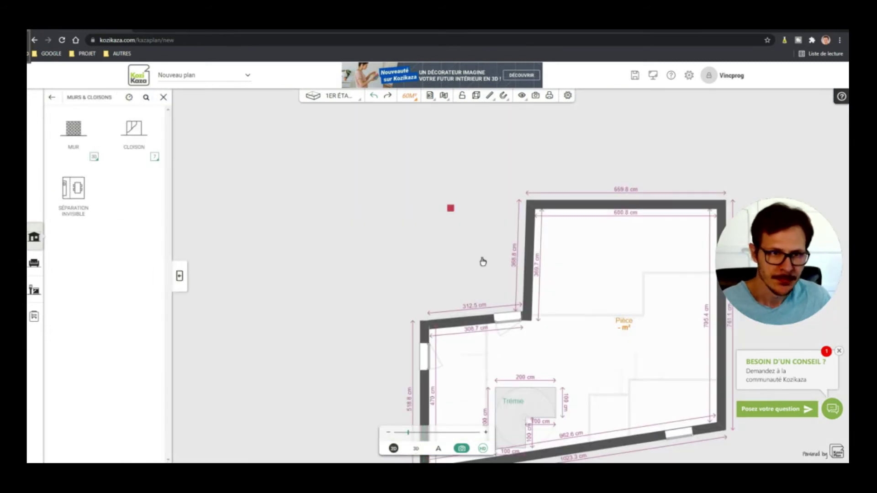
click(74, 133)
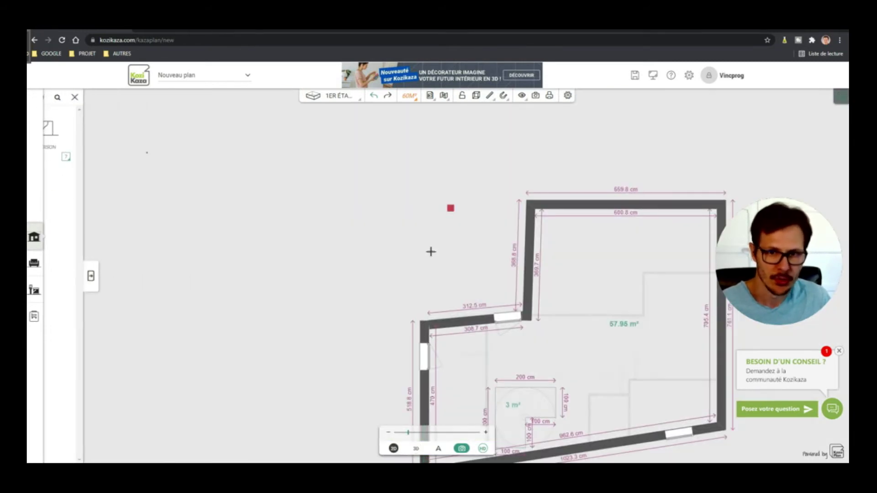
click(422, 322)
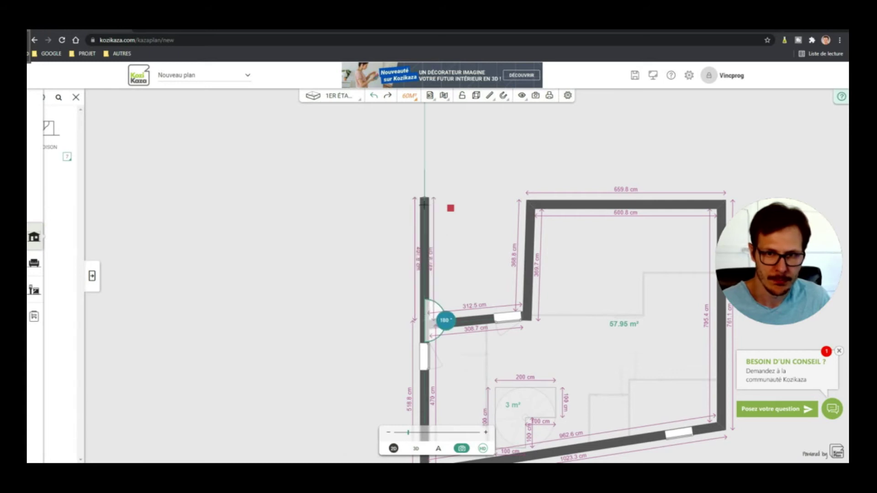
click(424, 205)
click(529, 206)
click(389, 157)
- Examine the first-floor extension over the terrace in 3D, from outside and from above
click(417, 449)
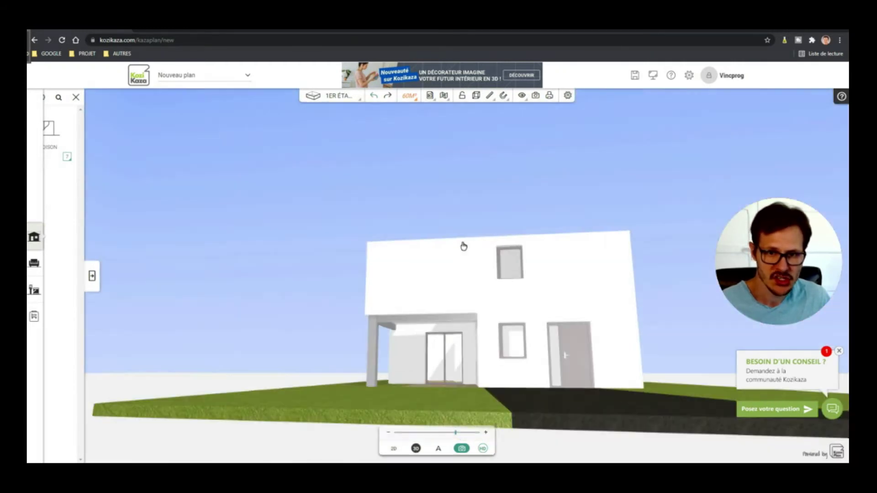
drag(464, 246, 501, 182)
drag(388, 341, 460, 337)
scroll(393, 333, up, 3)
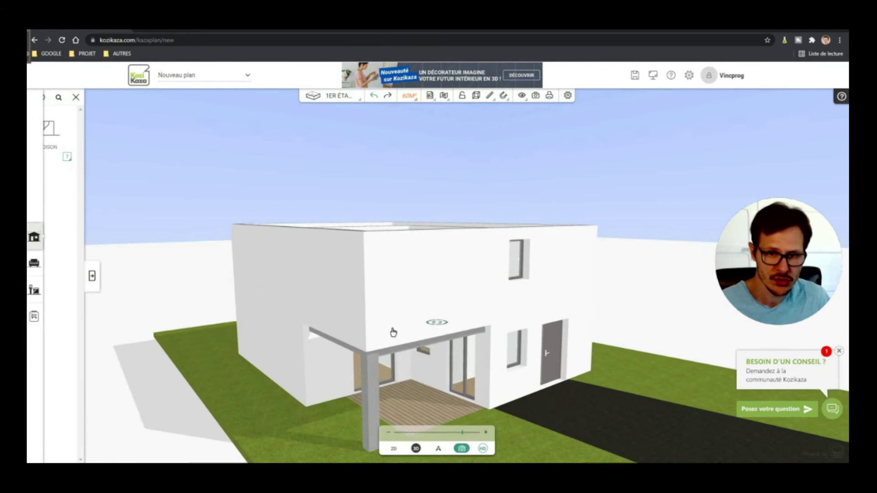
drag(411, 417, 272, 378)
drag(656, 290, 600, 379)
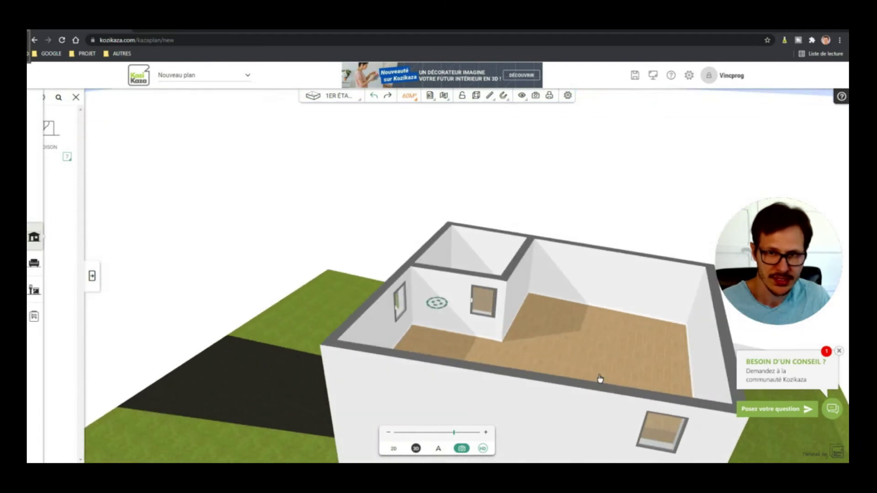
click(476, 103)
drag(456, 333, 448, 415)
- In the 2D plan, place a simple interior door in the wall between the new room and the main room, and flip its opening
click(393, 448)
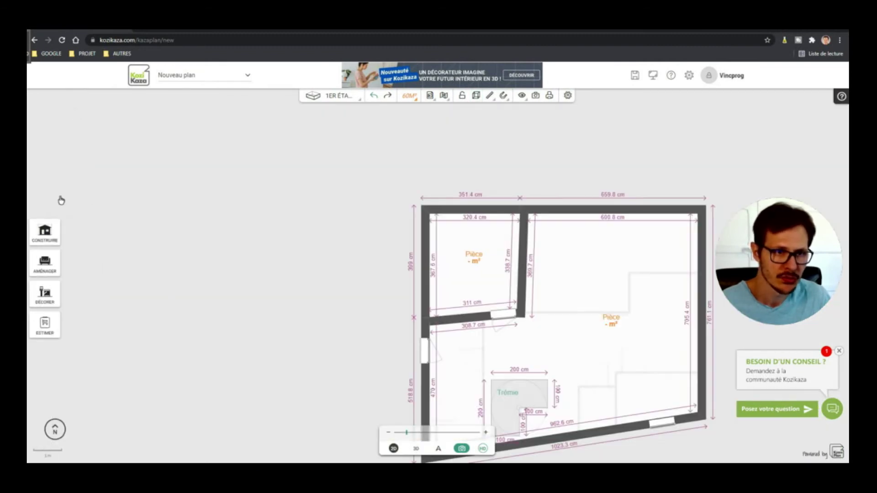
click(36, 237)
click(69, 141)
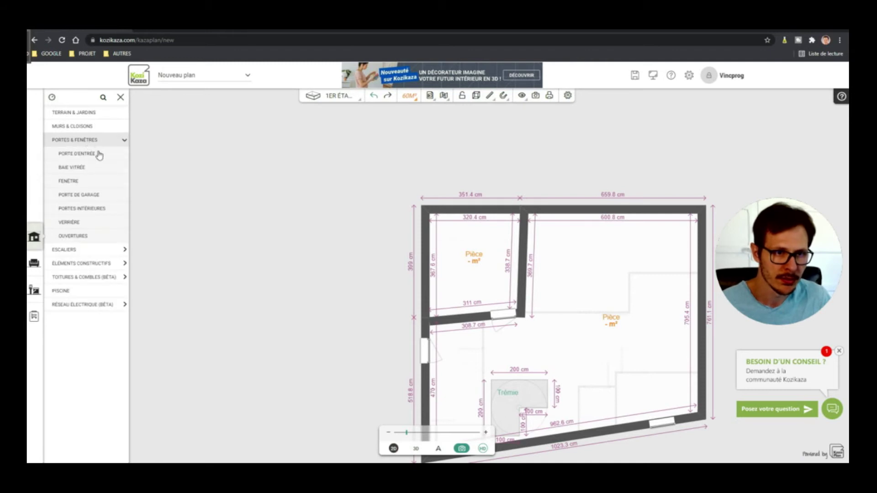
click(85, 209)
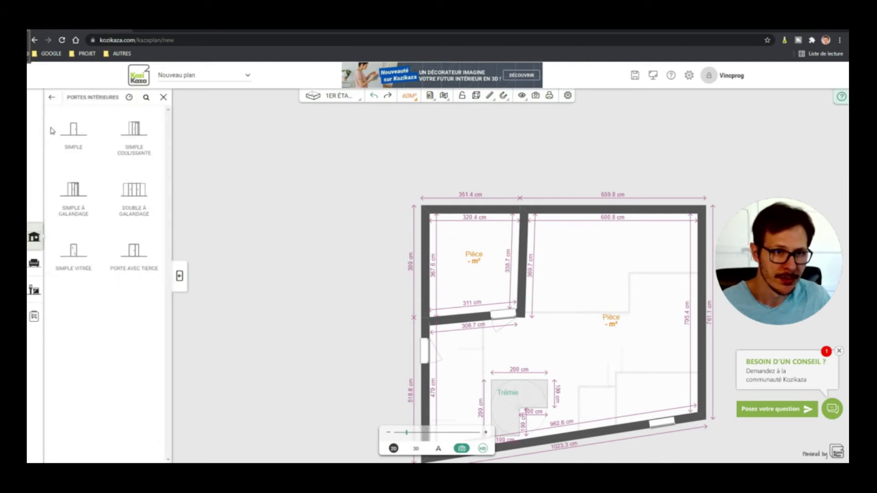
drag(88, 137, 503, 185)
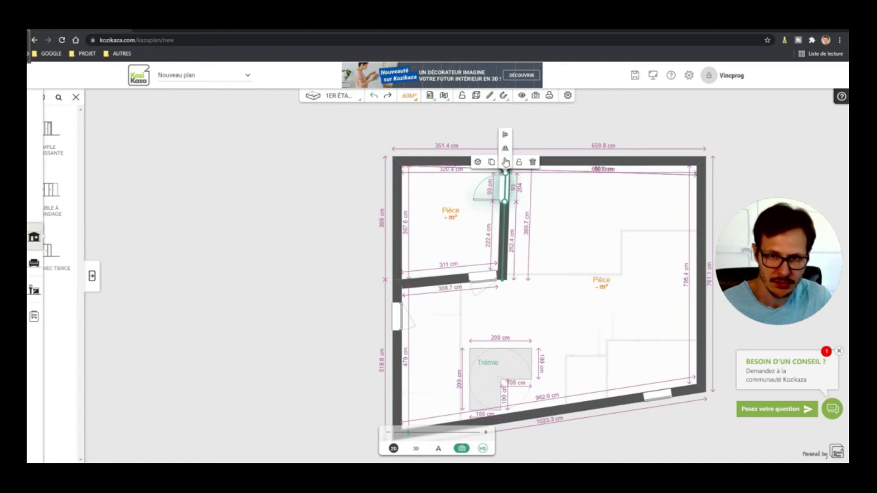
click(606, 132)
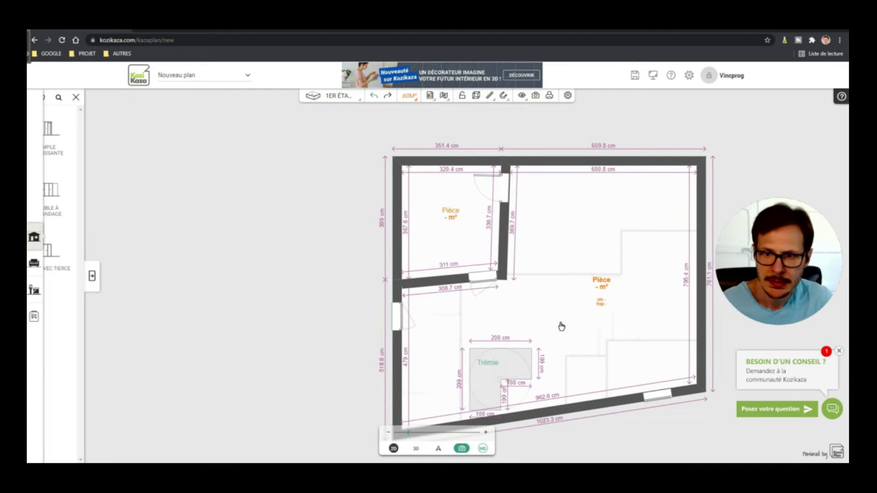
- Check the first floor's room layout in 3D and return to the 2D plan
scroll(513, 241, down, 2)
scroll(666, 315, up, 2)
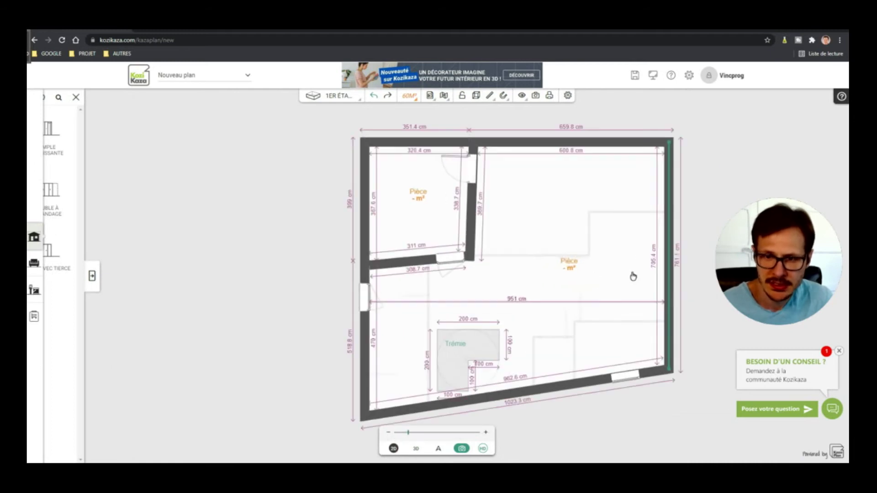
click(416, 448)
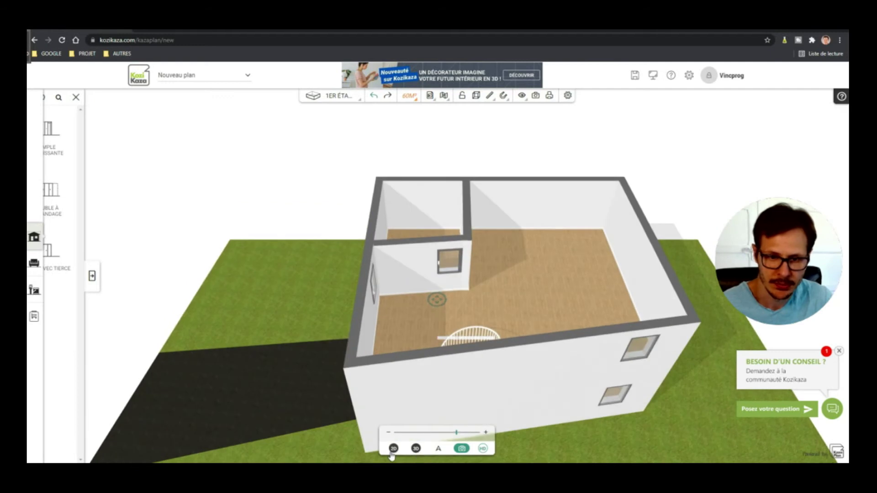
click(393, 449)
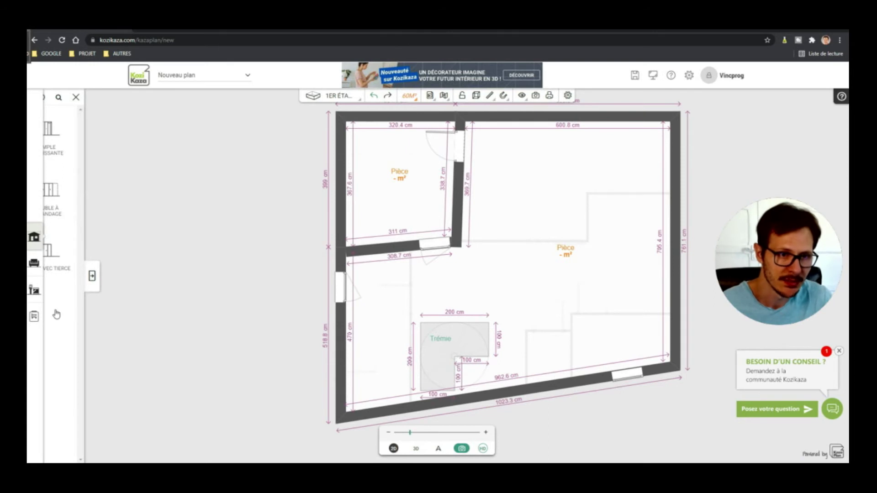
- Draw a horizontal partition about 612 cm long from the new room's inner wall corner to the opposite outer wall
click(52, 97)
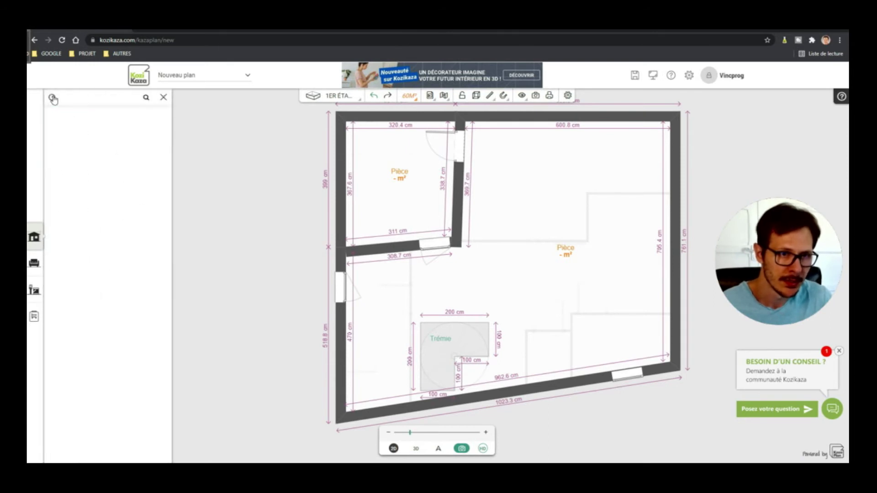
click(79, 128)
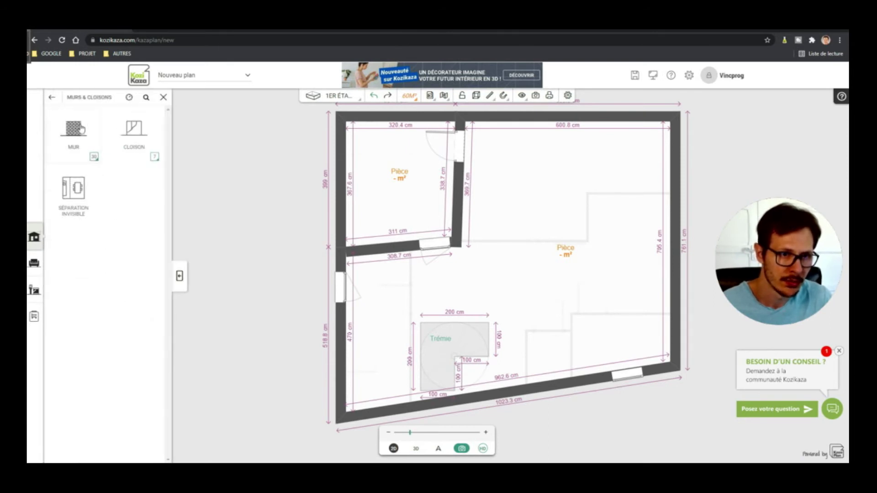
click(124, 130)
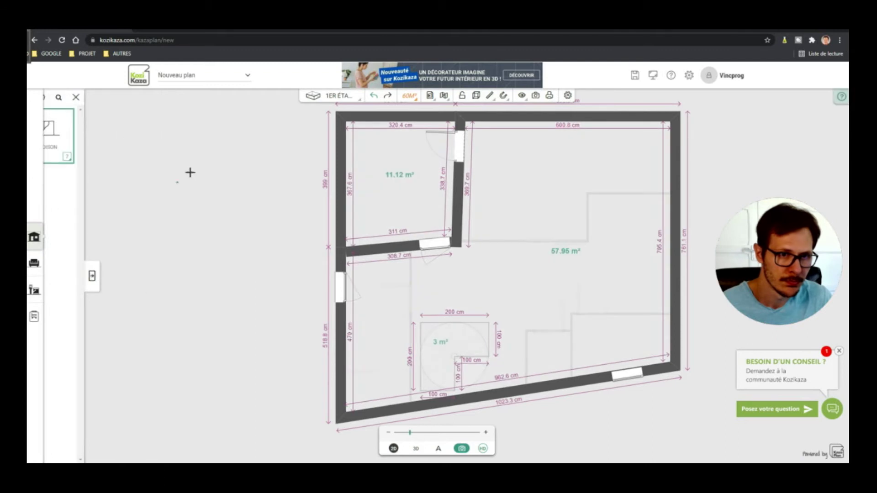
click(459, 242)
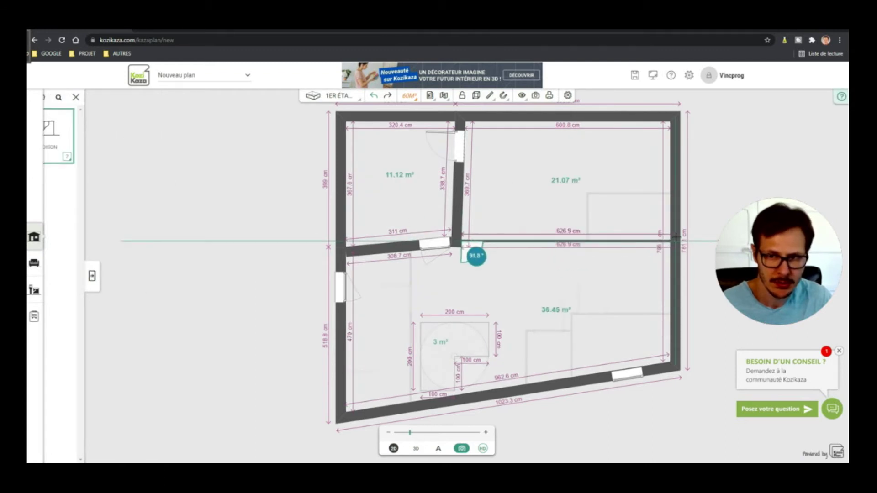
click(670, 241)
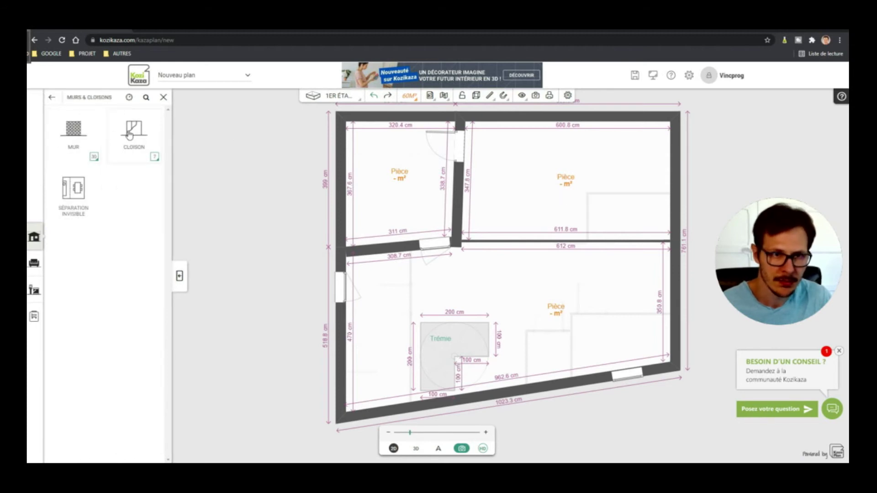
- Draw a perpendicular partition from the middle of the horizontal one to the outer wall, splitting the space into two rooms
click(130, 134)
click(563, 241)
click(563, 122)
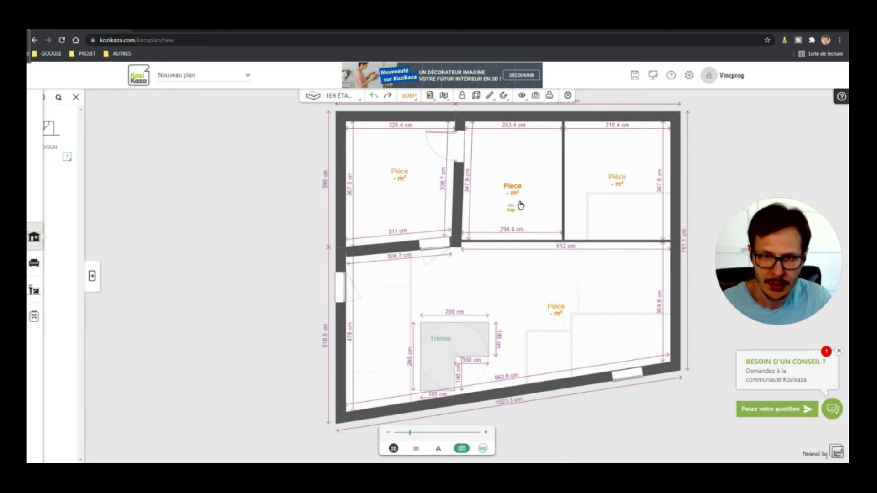
- Set the room type of the three rooms along the upper outer wall to Chambre
click(403, 176)
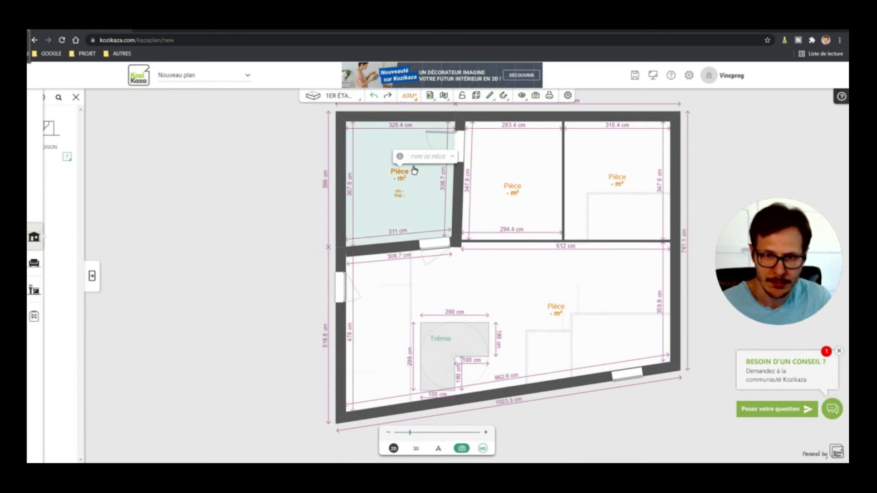
click(429, 156)
click(439, 182)
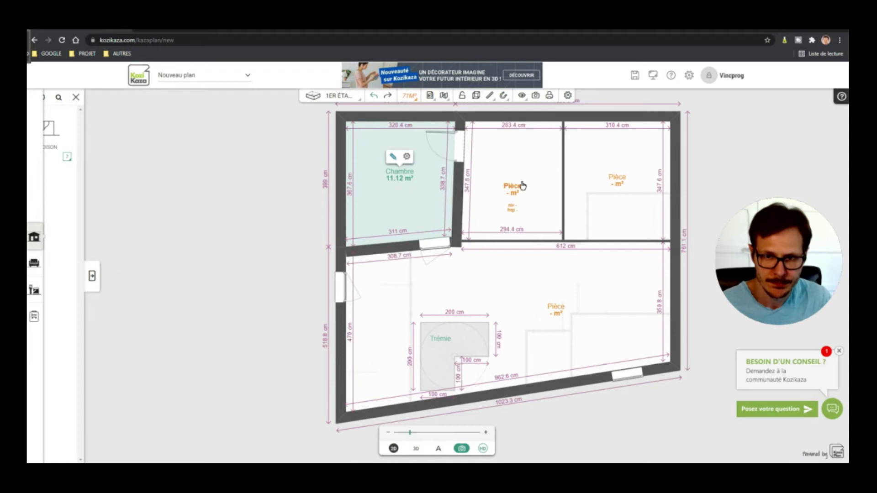
click(523, 185)
click(529, 173)
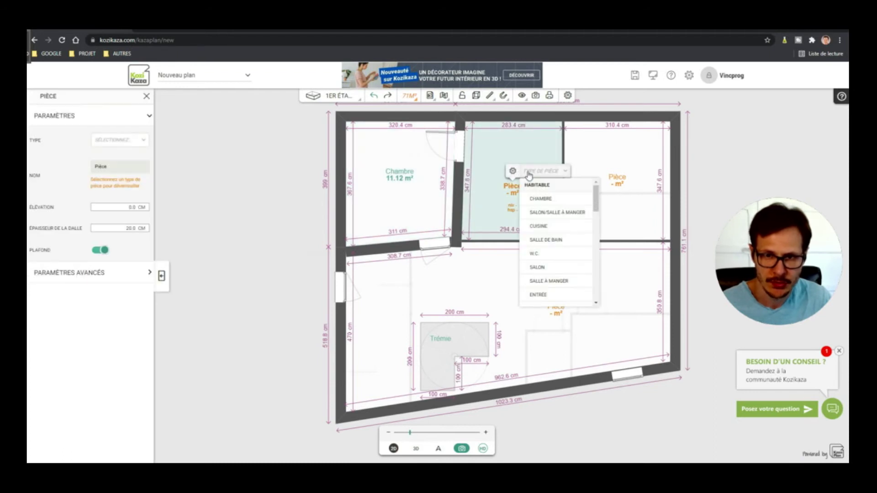
click(544, 199)
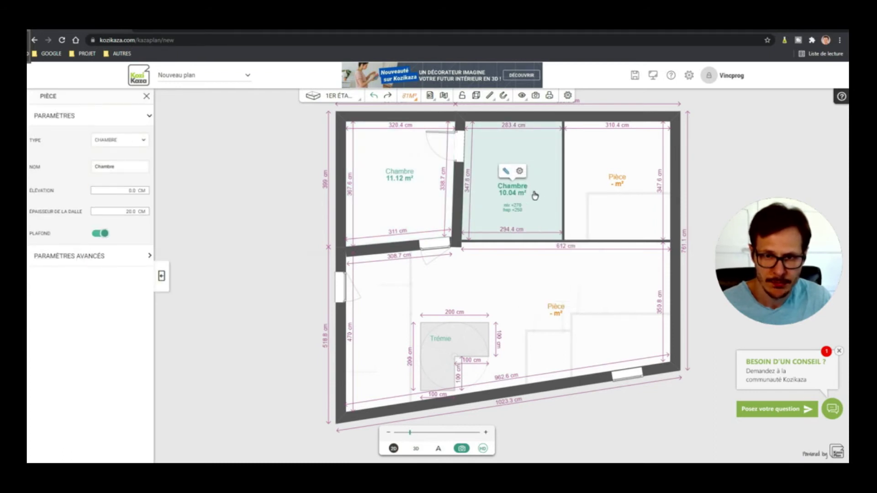
click(615, 183)
click(640, 163)
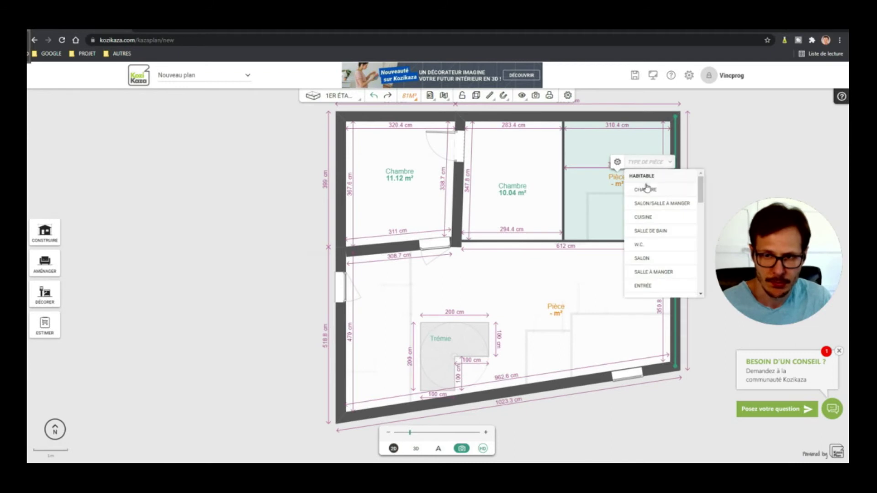
click(646, 188)
- Review the type, name and elevation settings of the bedroom in the far corner, and close them without changes
click(624, 162)
click(124, 143)
click(112, 144)
click(108, 117)
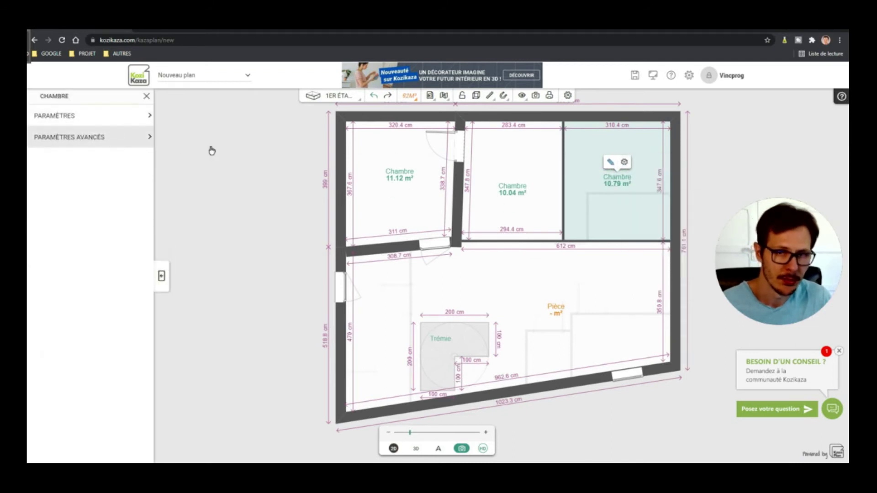
click(628, 192)
click(625, 162)
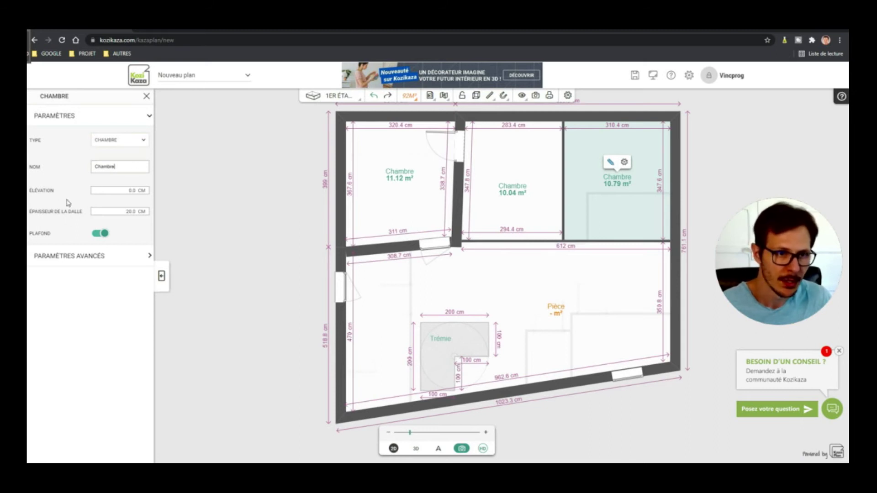
click(143, 172)
click(200, 180)
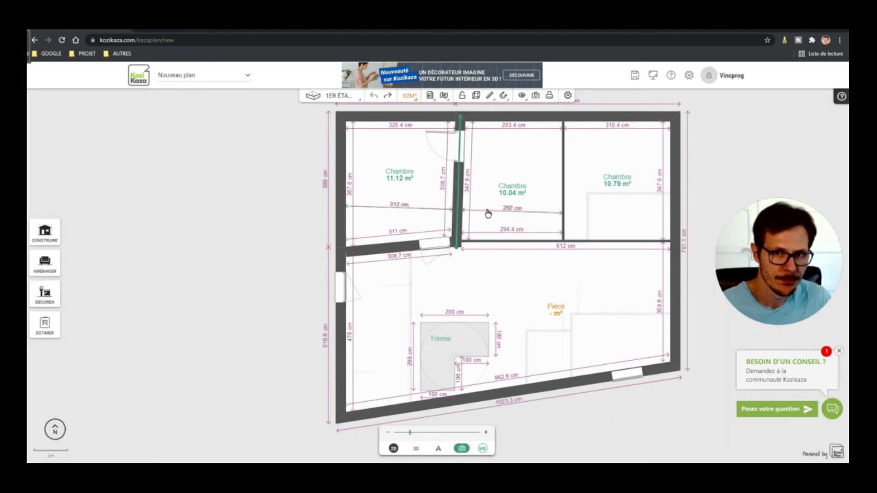
scroll(494, 223, down, 2)
scroll(623, 175, up, 2)
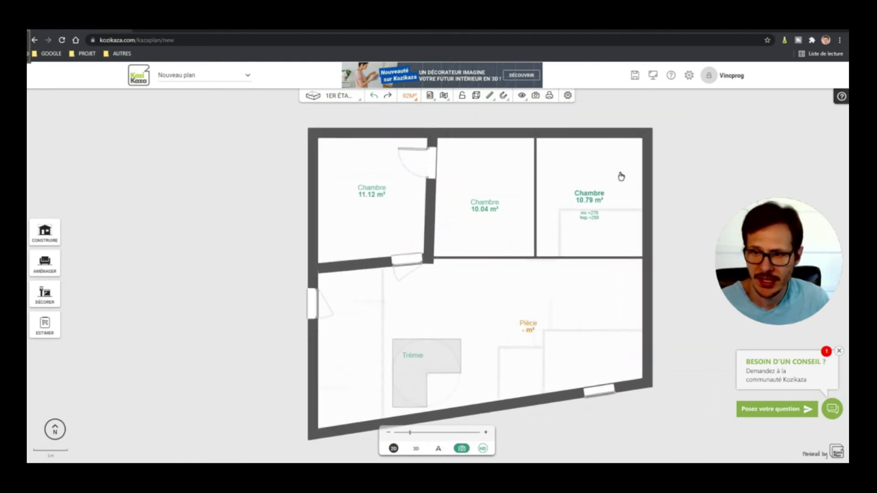
- Place two 93 cm wide interior doors in the horizontal partition, one opening into each of the two new bedrooms
scroll(354, 207, down, 1)
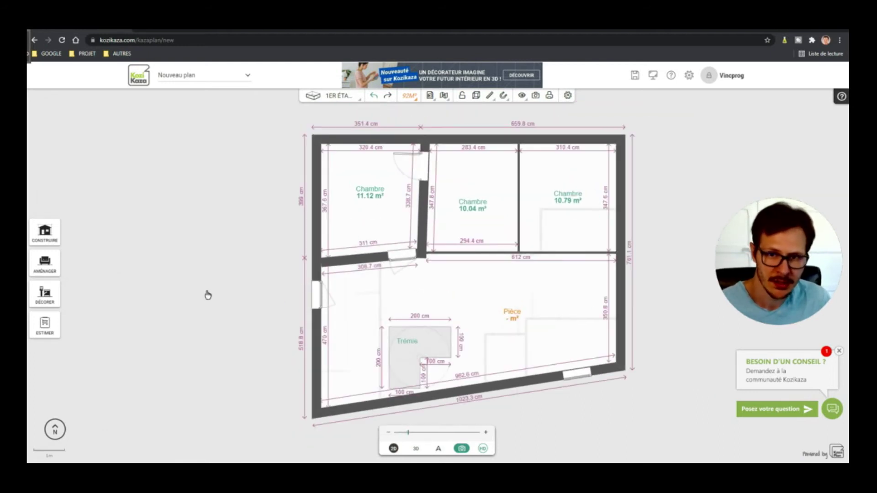
click(44, 233)
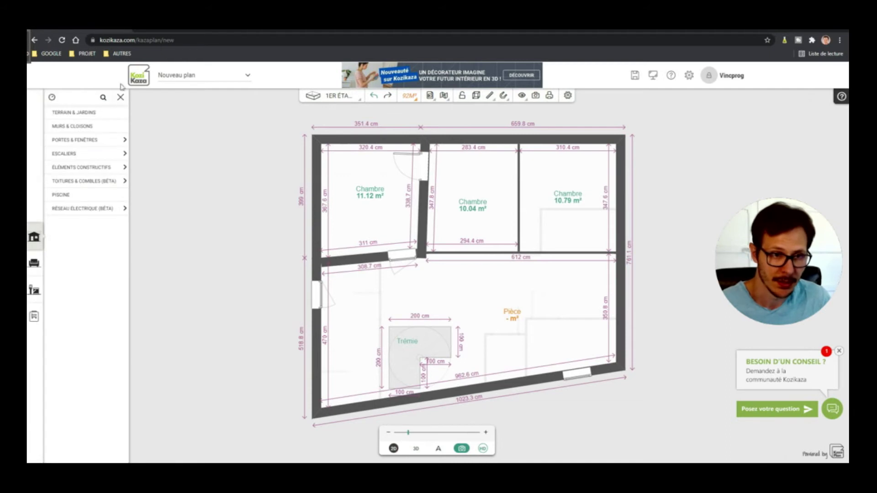
click(81, 142)
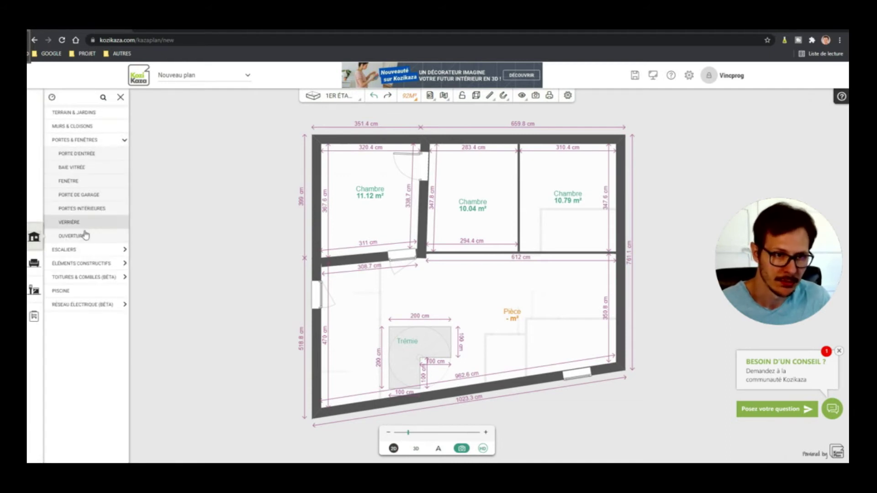
click(93, 213)
click(79, 139)
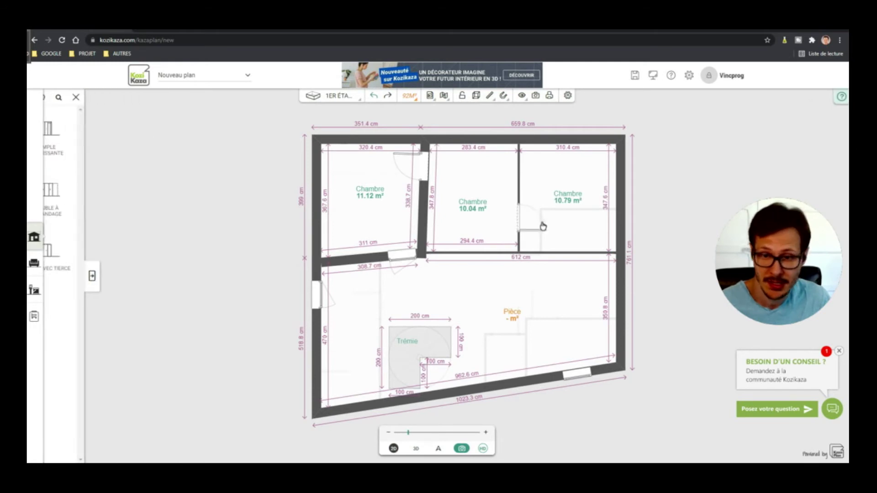
click(464, 252)
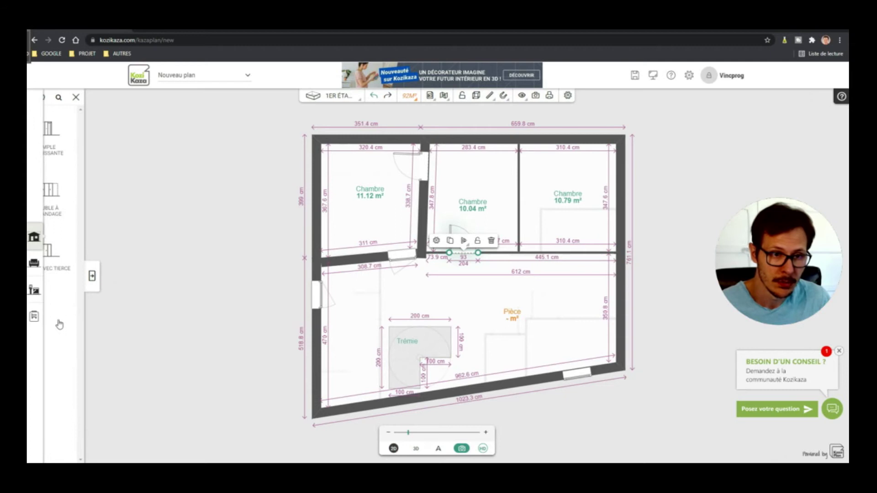
mouse_move(60, 324)
click(75, 134)
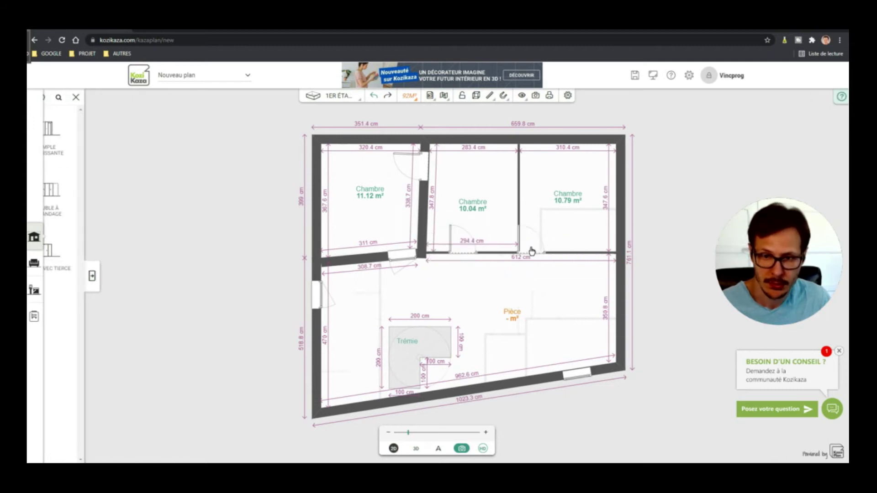
click(550, 251)
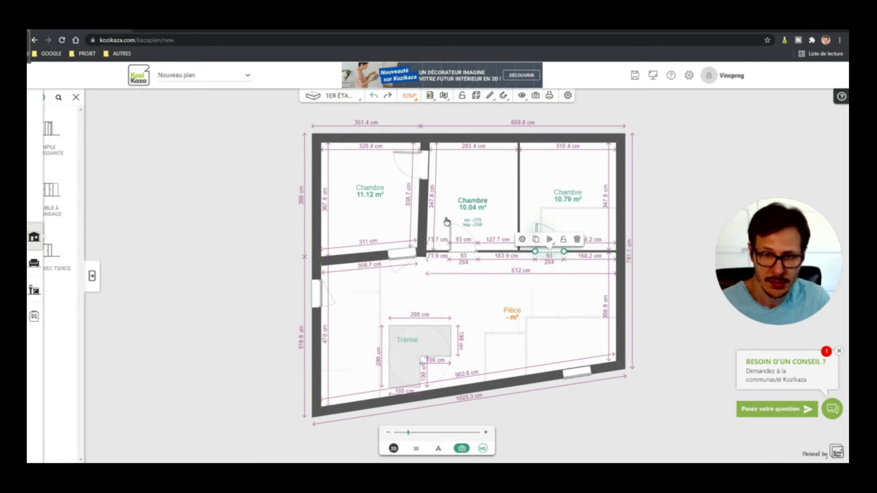
- Place a 120 cm wide window in the outer wall of the middle bedroom
mouse_move(68, 276)
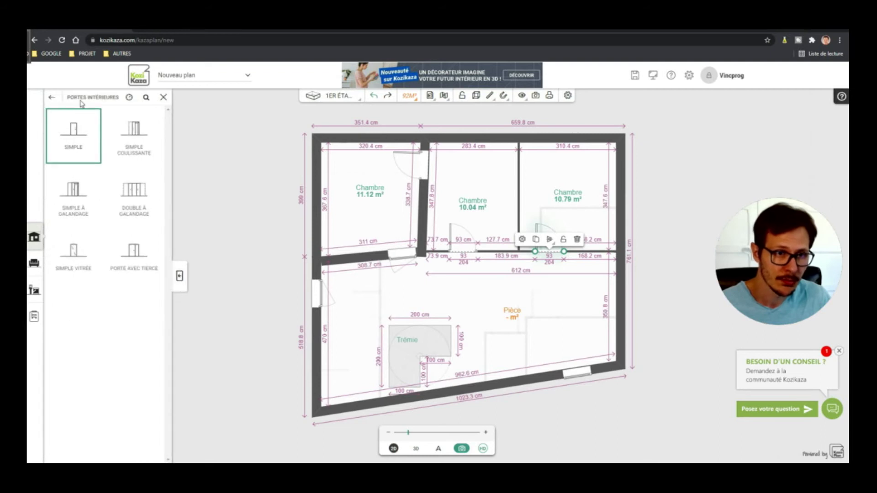
click(53, 97)
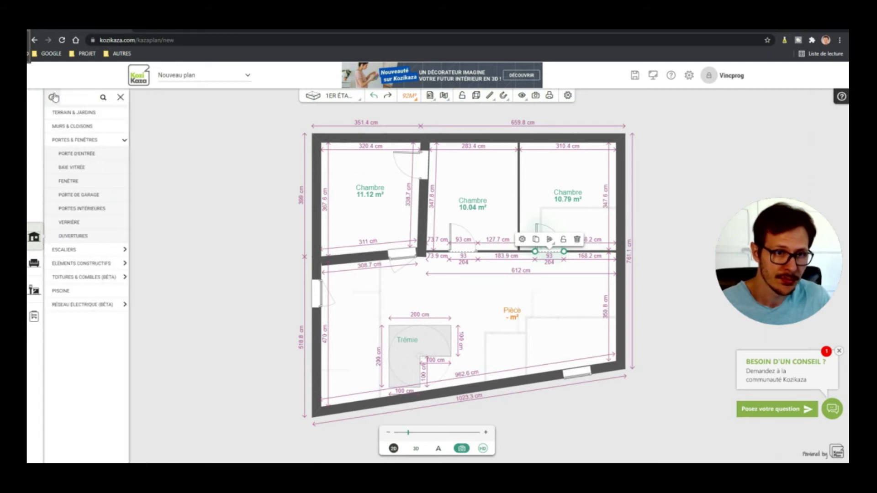
click(83, 181)
drag(74, 197, 475, 138)
click(478, 141)
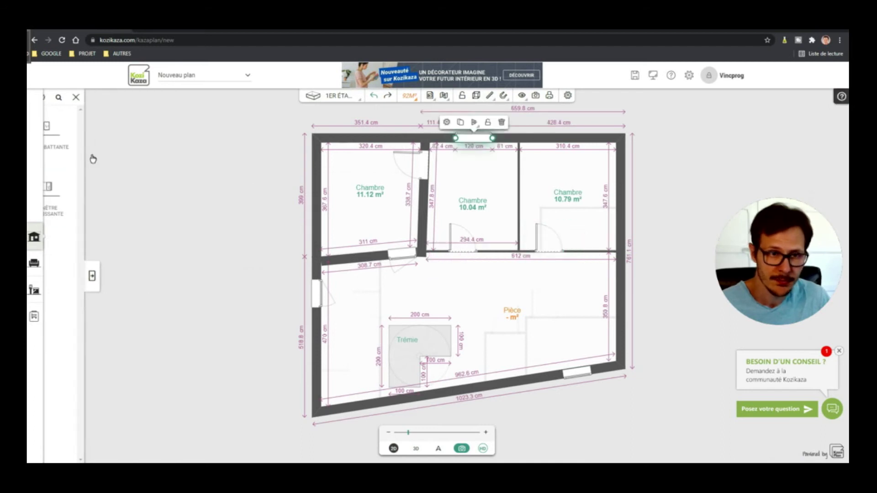
- Copy the middle bedroom's window and place the duplicate in the upper outer wall of the far bedroom
key(ctrl+c)
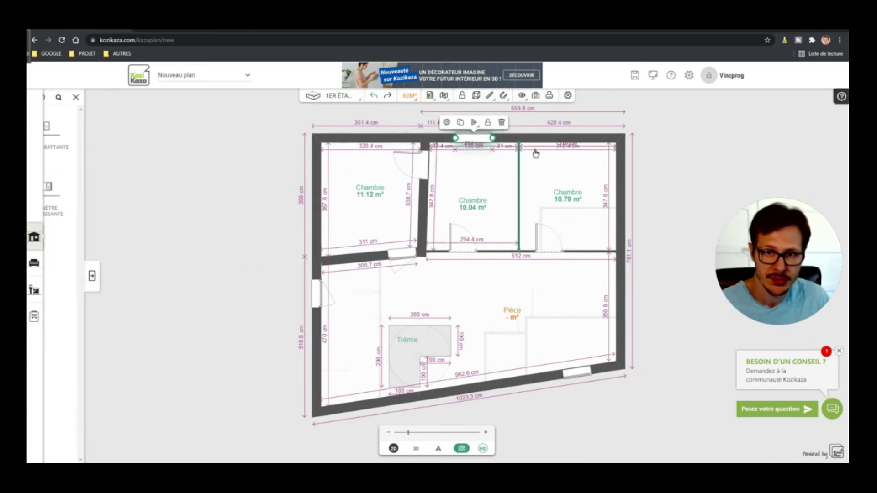
key(ctrl+v)
drag(484, 276, 459, 283)
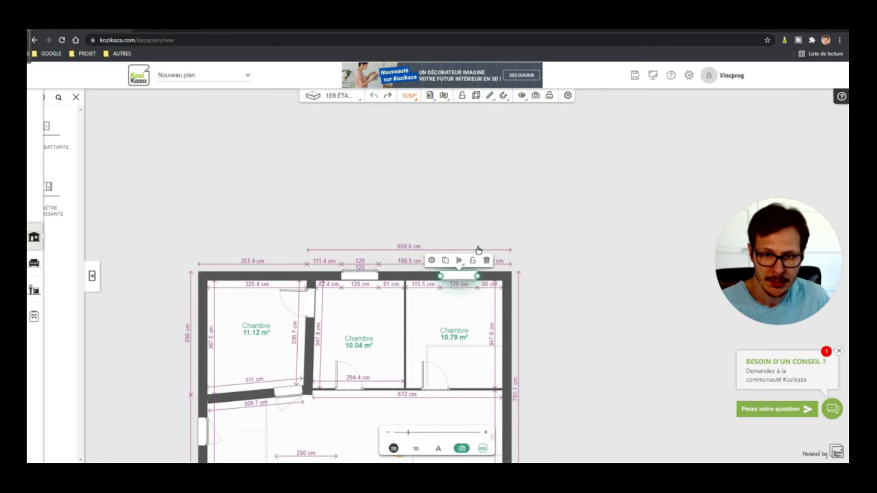
scroll(531, 296, down, 2)
click(556, 317)
scroll(478, 323, up, 1)
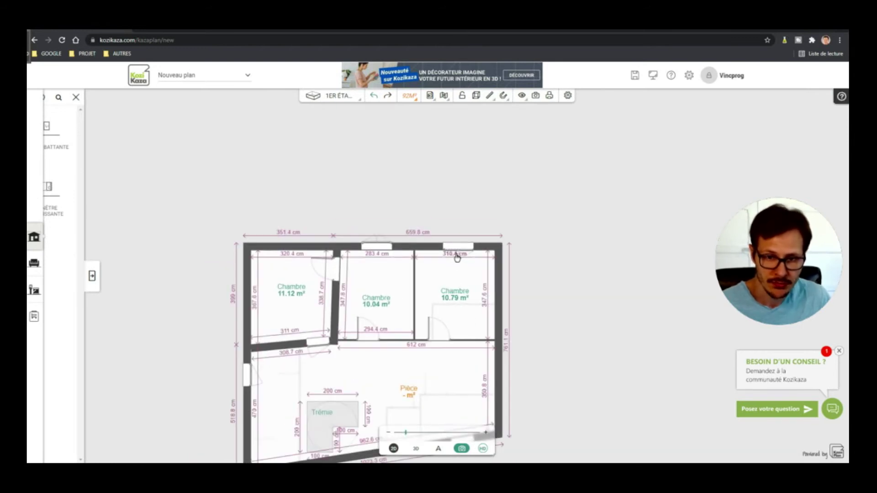
- Inspect the new bedrooms, doors and windows in 3D from outside and inside the house
click(418, 450)
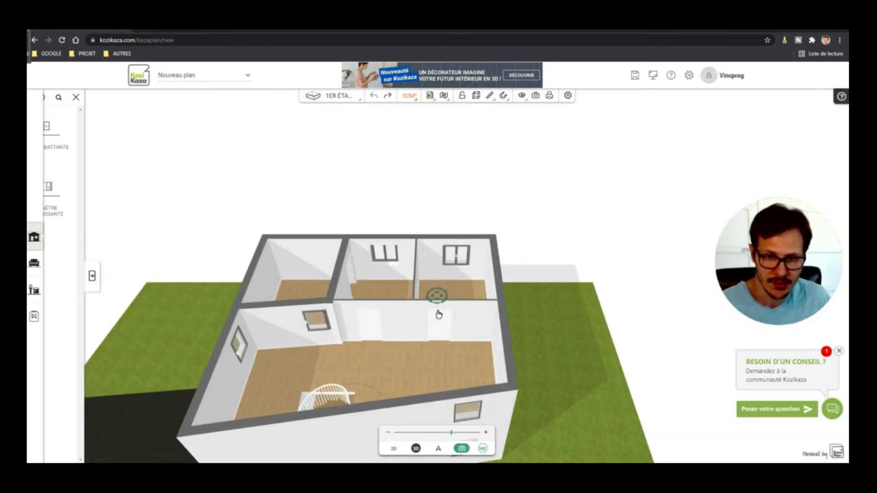
drag(477, 277, 168, 227)
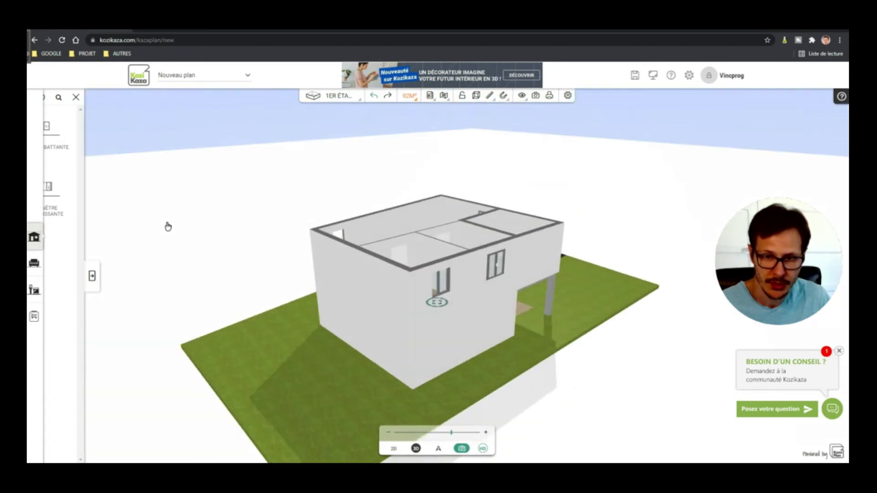
scroll(524, 259, up, 1)
scroll(524, 259, up, 1)
drag(442, 290, 632, 315)
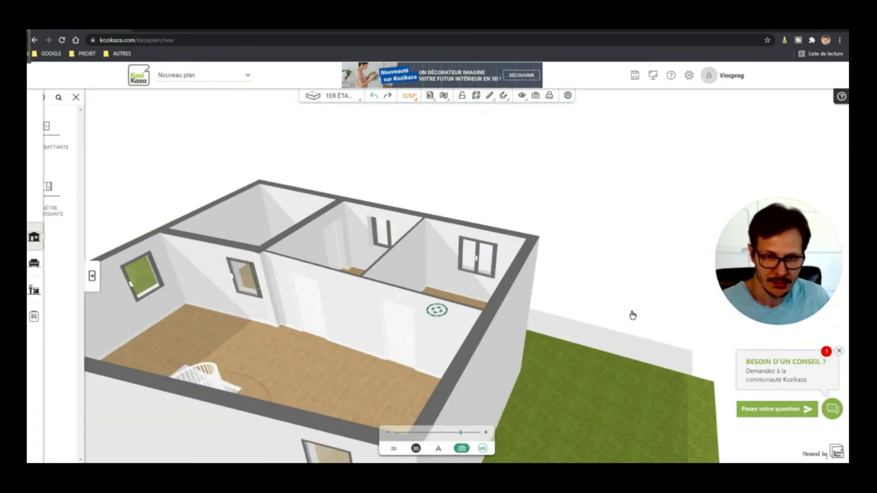
scroll(376, 226, up, 1)
- Test the middle bedroom's window in 3D by swinging its casements open and shut
click(366, 221)
mouse_move(370, 188)
click(370, 157)
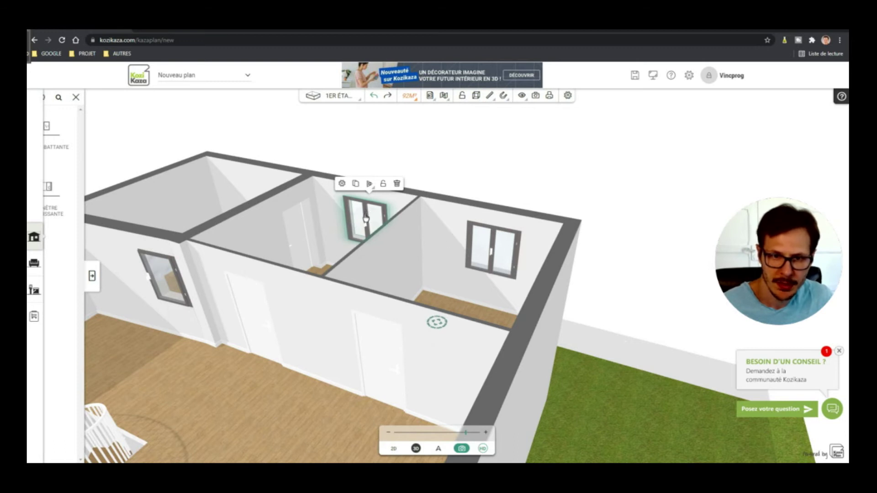
scroll(366, 218, up, 2)
drag(347, 223, 385, 227)
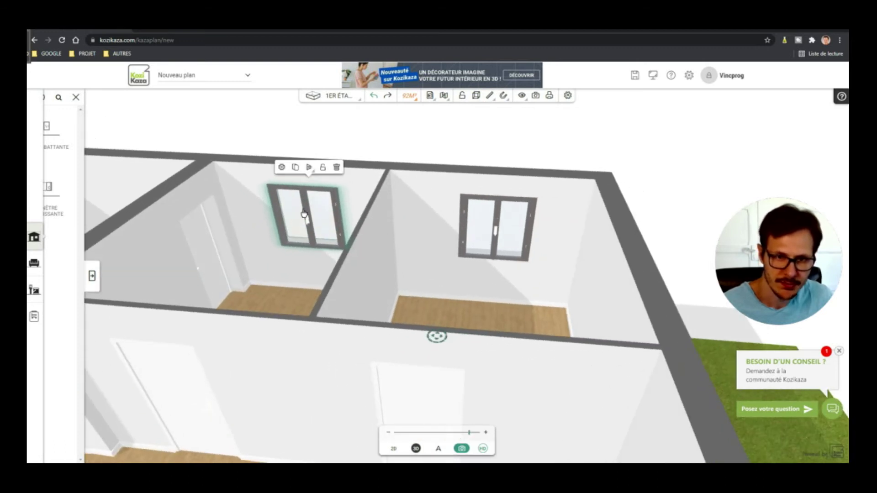
click(321, 213)
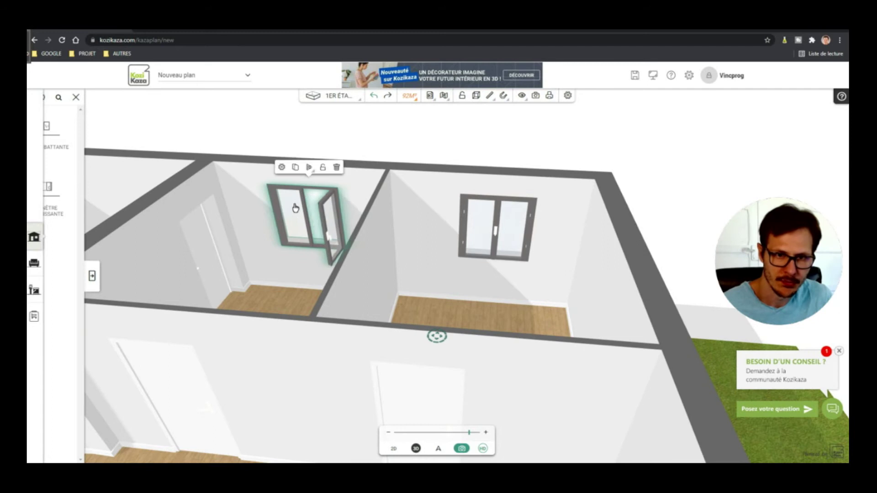
click(296, 220)
click(296, 221)
click(290, 225)
click(288, 227)
click(327, 227)
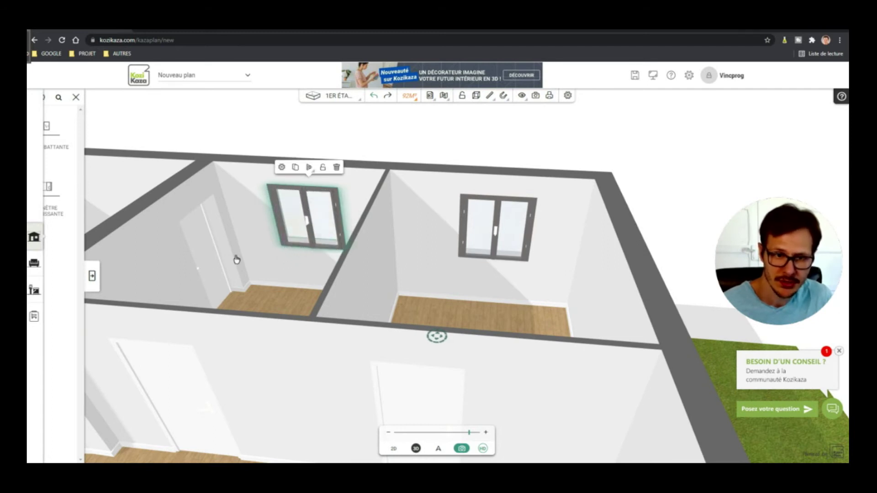
- Test the far bedroom's interior door in 3D by opening and closing it
scroll(421, 219, down, 2)
drag(214, 294, 384, 309)
drag(242, 287, 307, 285)
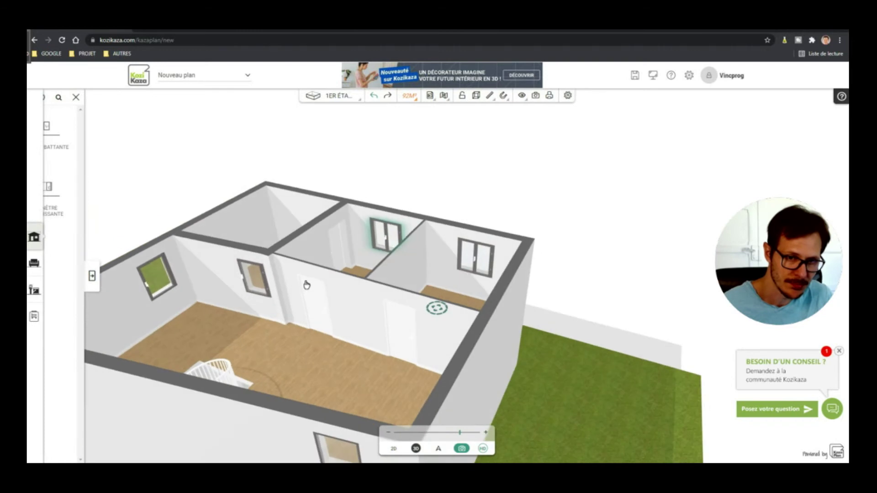
click(335, 257)
click(480, 186)
drag(261, 260, 434, 336)
click(446, 347)
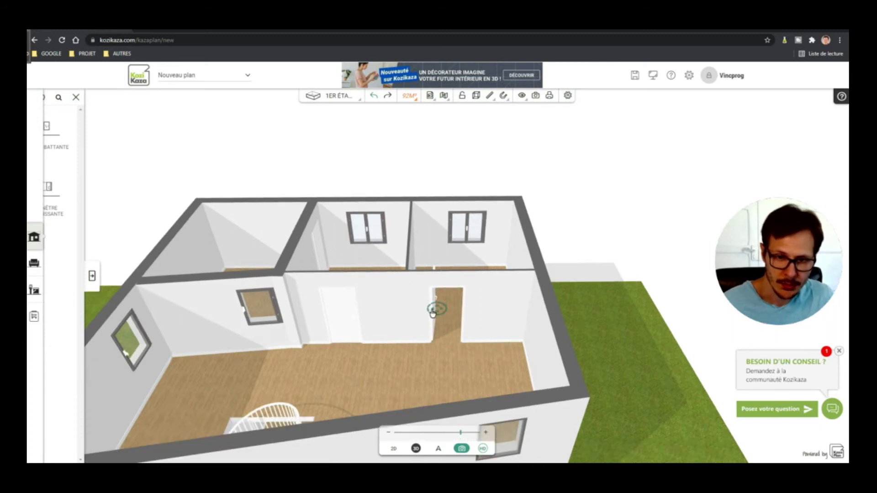
click(433, 311)
- Examine the whole first-floor layout in 3D from several angles and return to the 2D plan
scroll(386, 334, down, 3)
drag(386, 335, 582, 323)
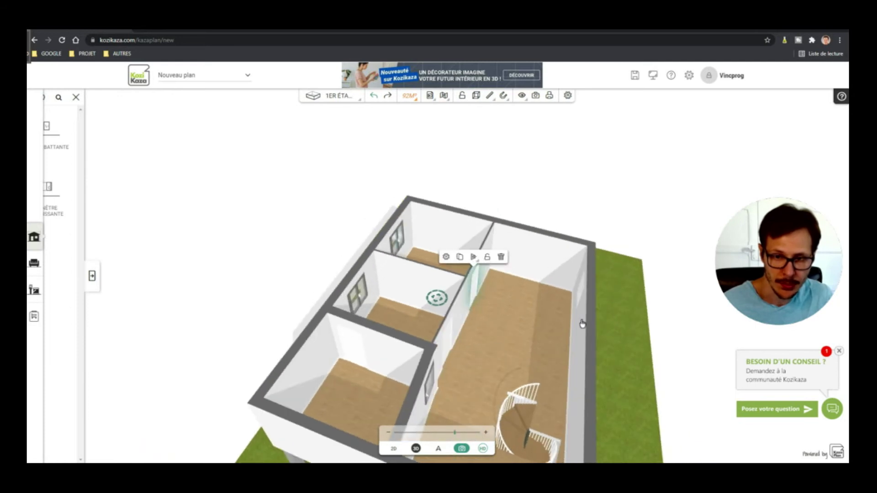
drag(529, 331, 297, 383)
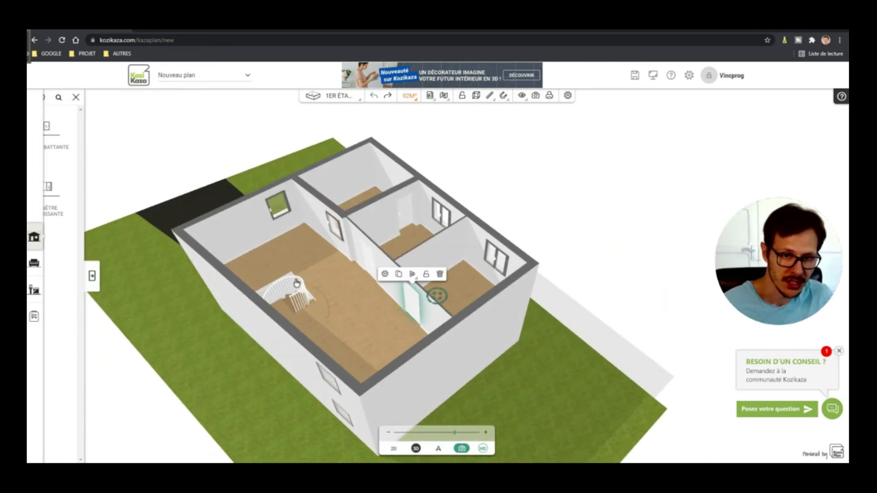
drag(297, 323, 337, 271)
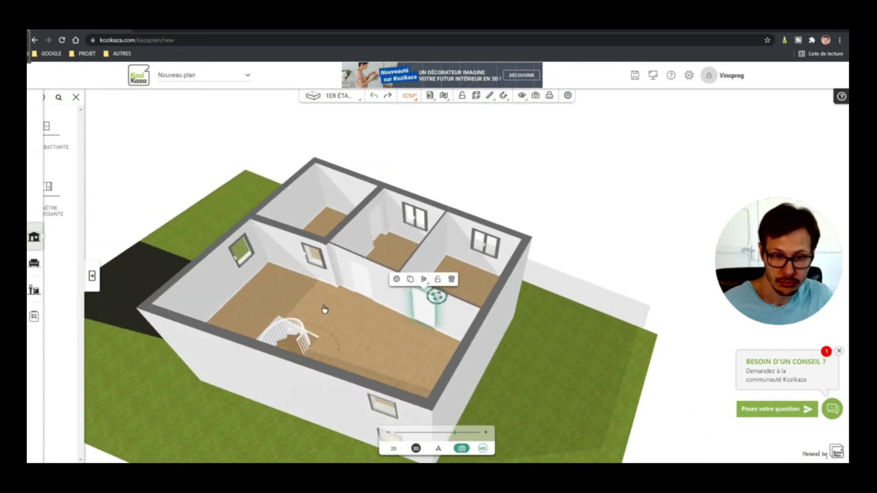
drag(306, 321, 255, 387)
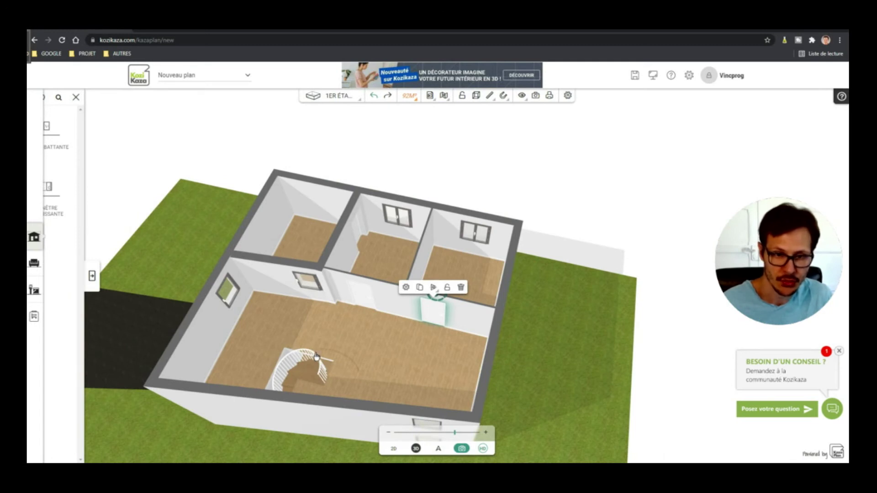
click(394, 449)
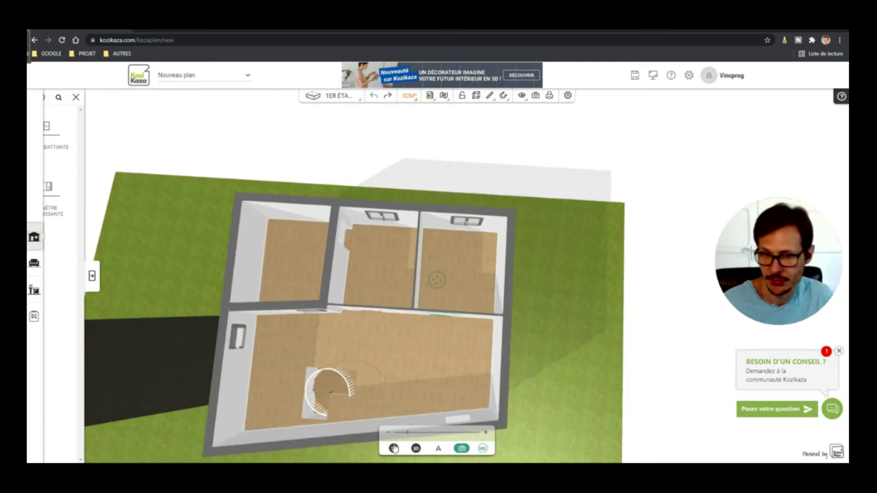
drag(397, 376, 454, 333)
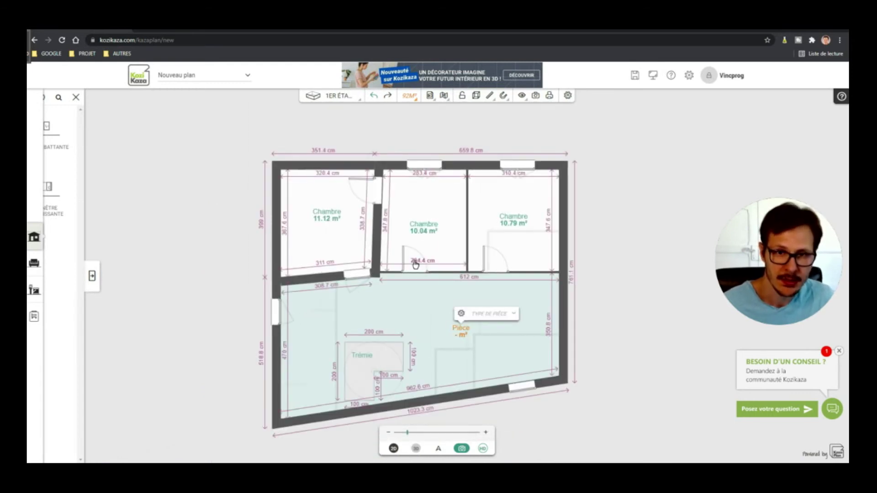
click(416, 449)
click(397, 451)
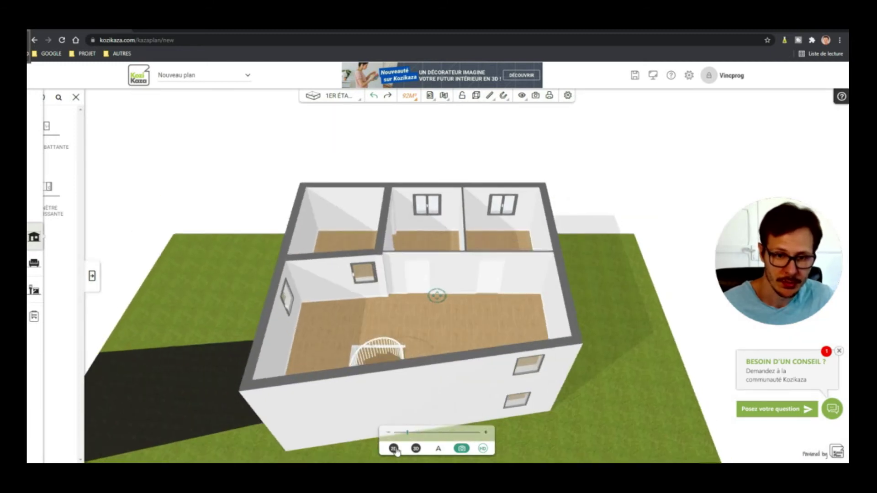
- Add an Étage sous combles level duplicating doors, windows and openings, with ceiling height 250 and slab height 20
click(340, 96)
click(331, 133)
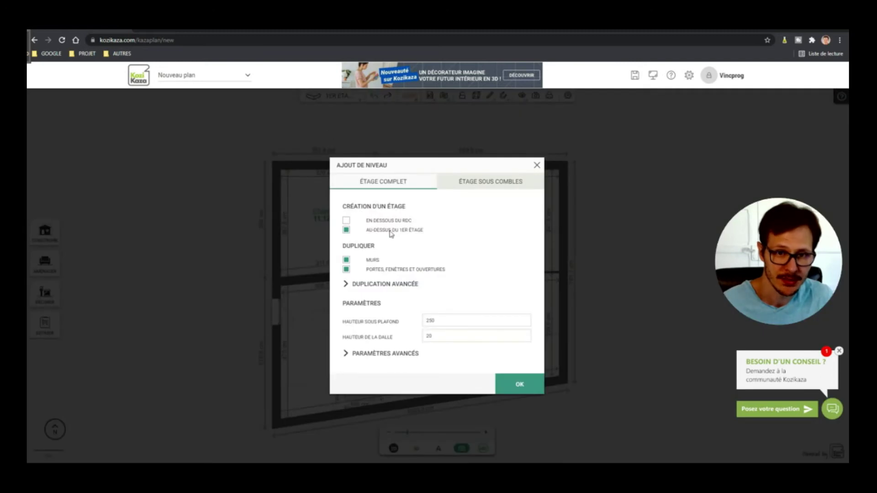
click(487, 188)
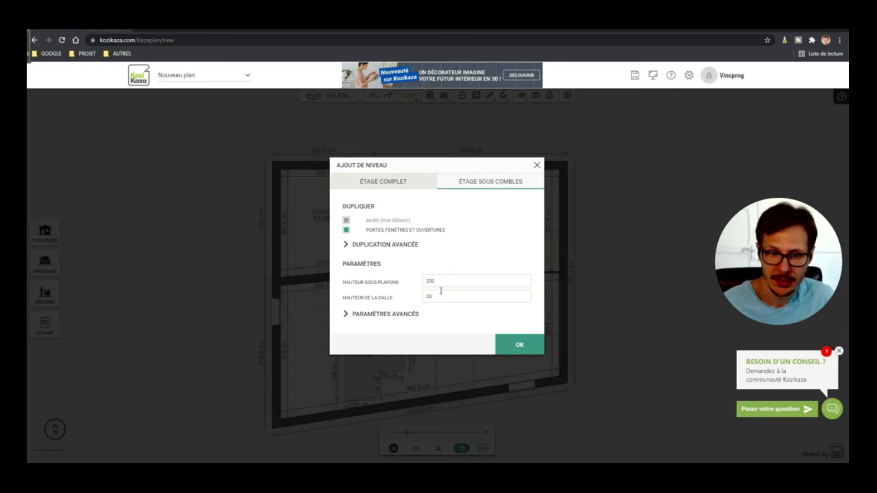
click(523, 347)
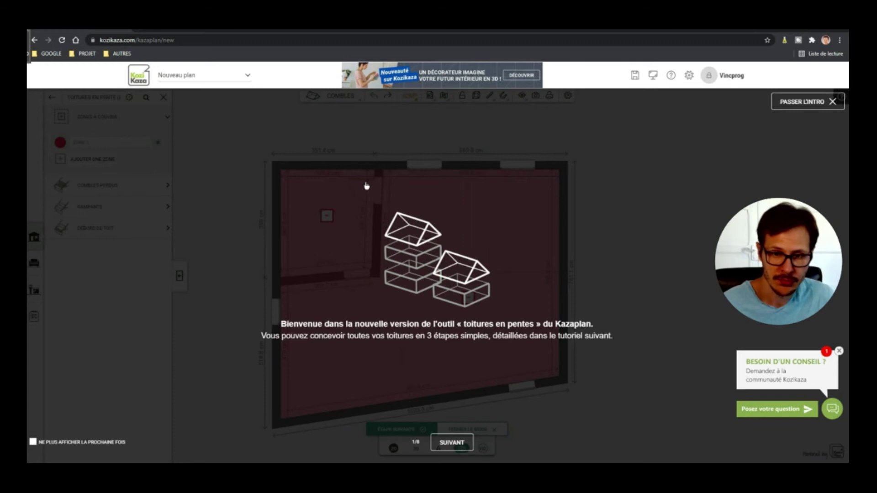
- Dismiss the sloped-roof introduction and choose the Sans combles perdus configuration for the attic
click(454, 444)
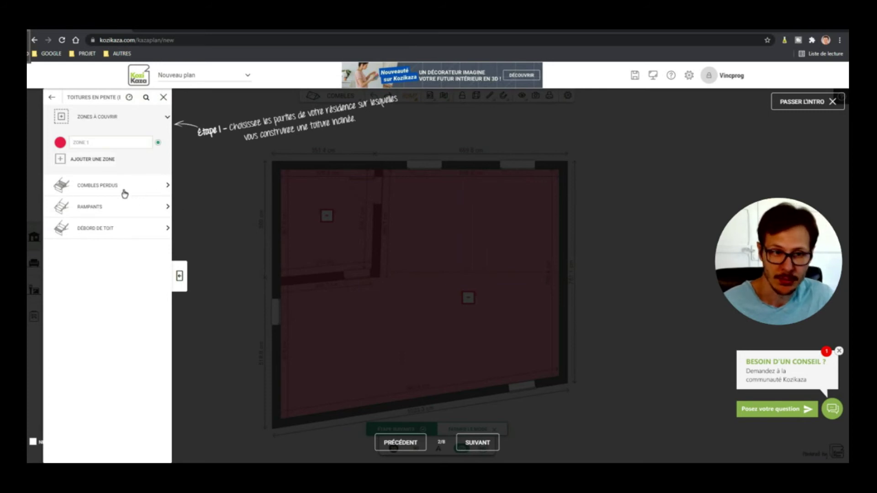
click(485, 446)
click(833, 101)
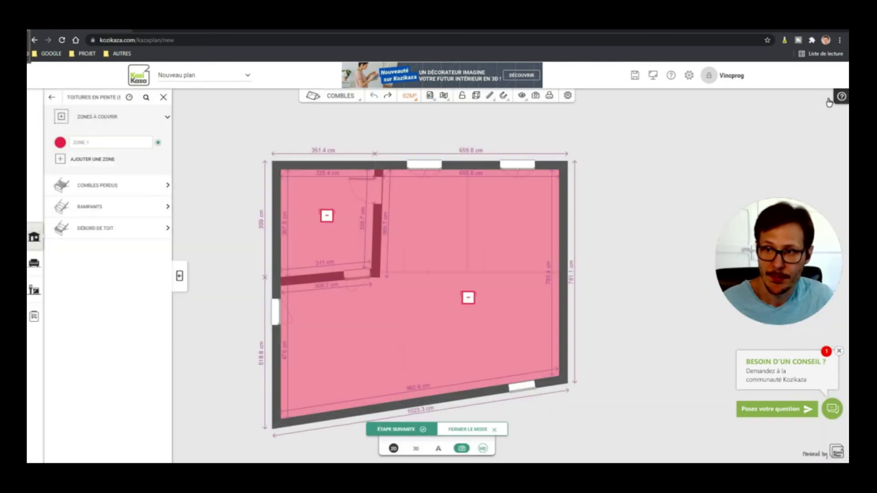
click(122, 191)
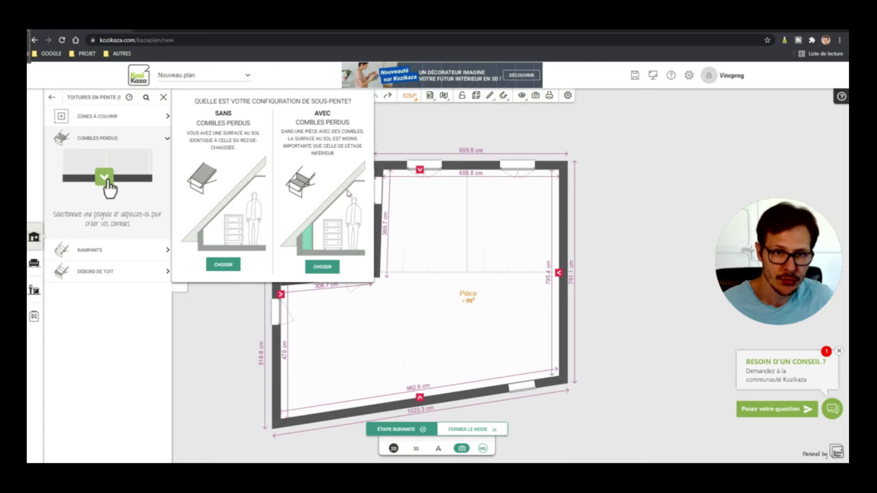
click(224, 265)
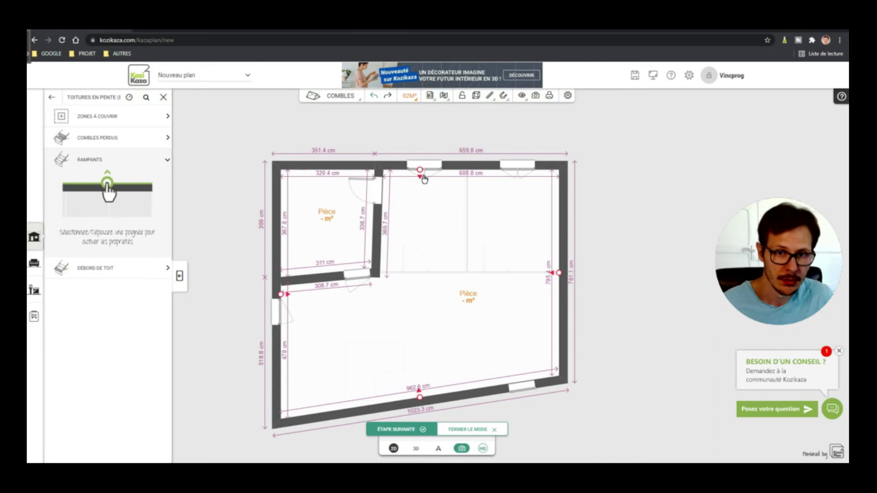
- Create roof slopes along all four exterior walls, about 179 cm deep and about 125 cm along the oblique wall, and close the roof mode
drag(423, 179, 442, 191)
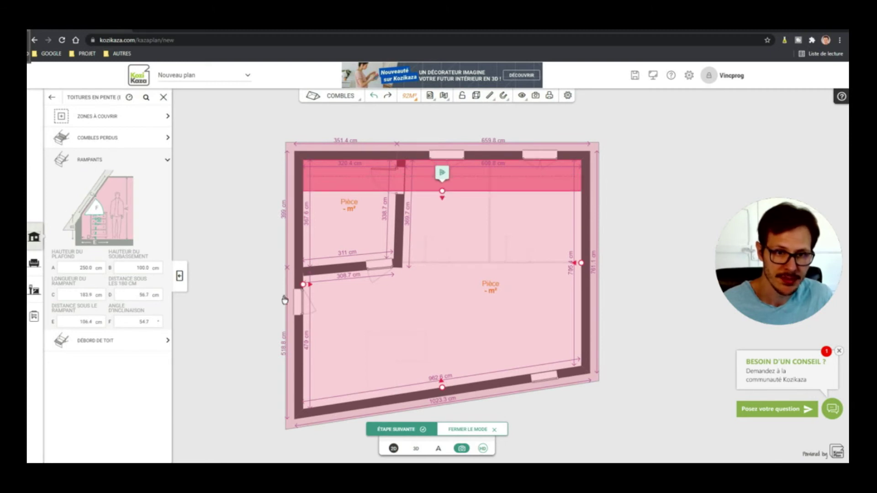
click(303, 286)
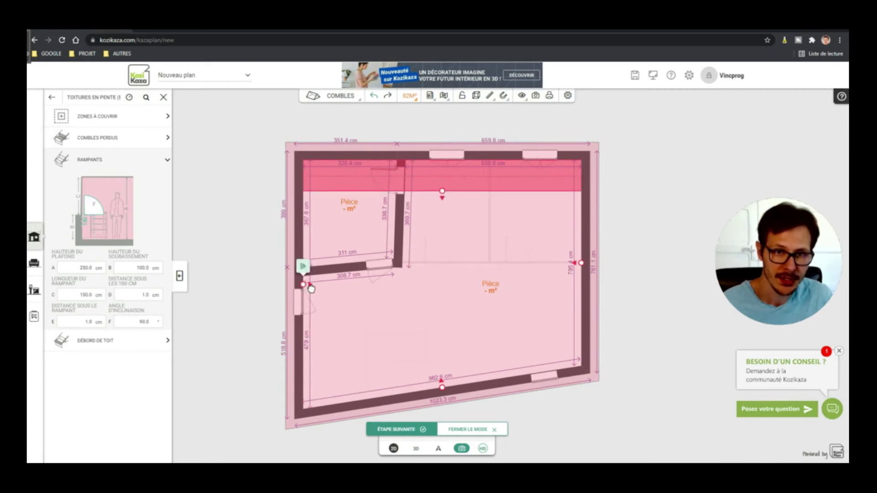
drag(311, 288, 341, 290)
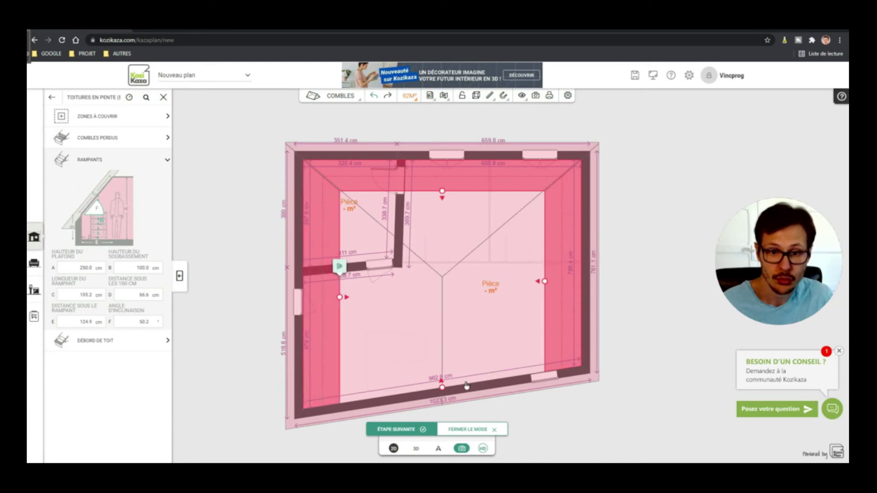
drag(443, 389, 448, 353)
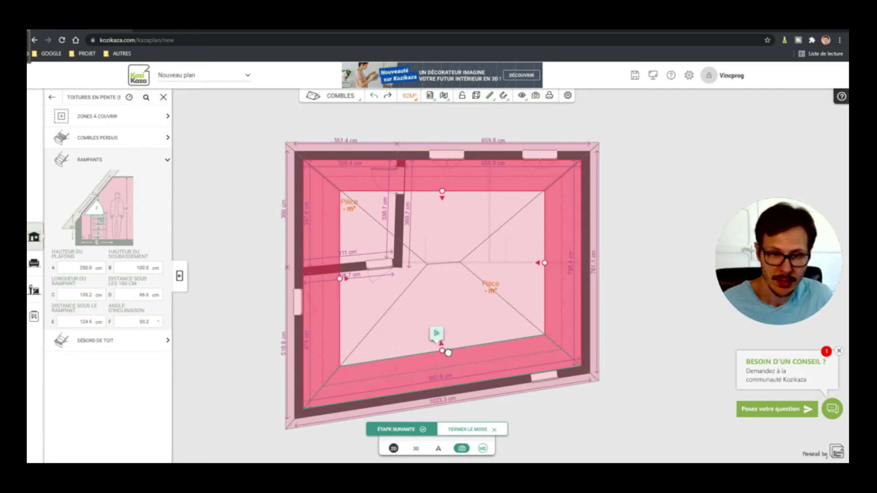
drag(546, 265, 531, 274)
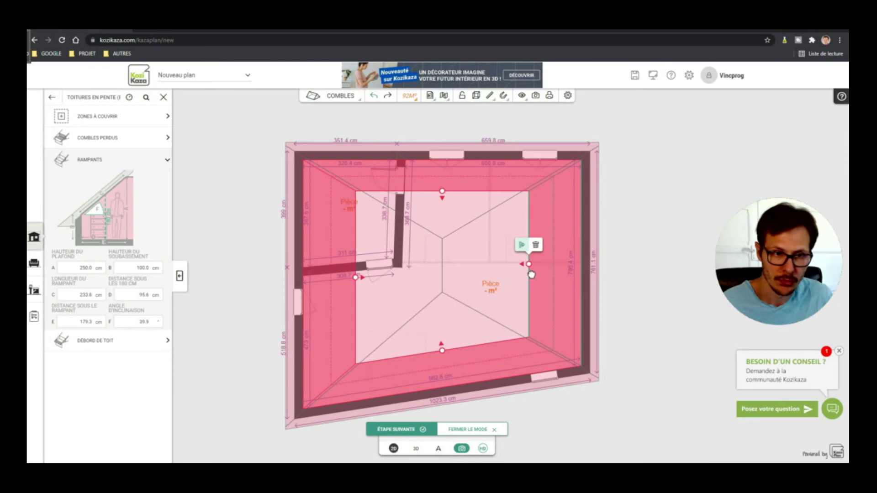
drag(443, 193, 447, 211)
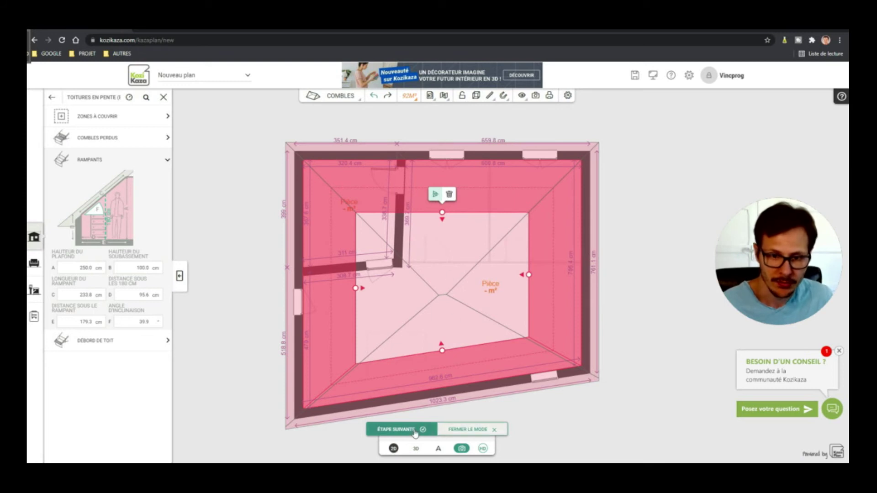
click(472, 430)
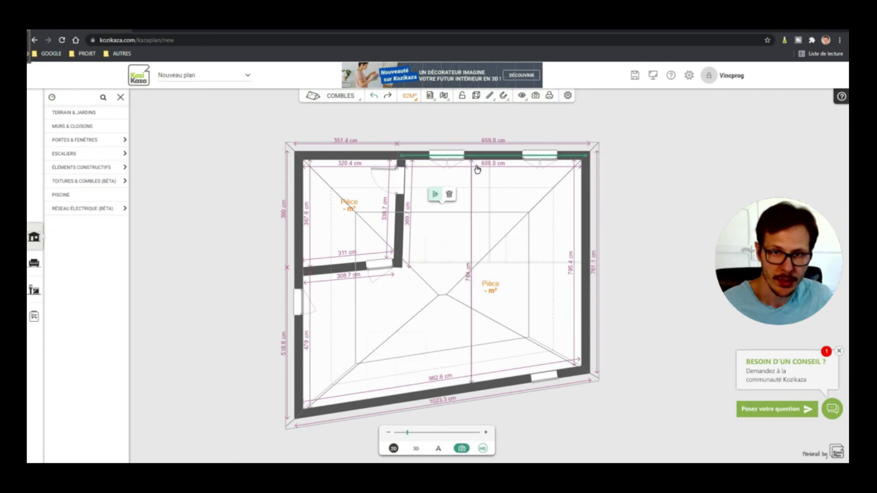
- Delete in 3D the duplicated attic windows that stick out of the roof, along with the door in the longer interior wall
click(416, 449)
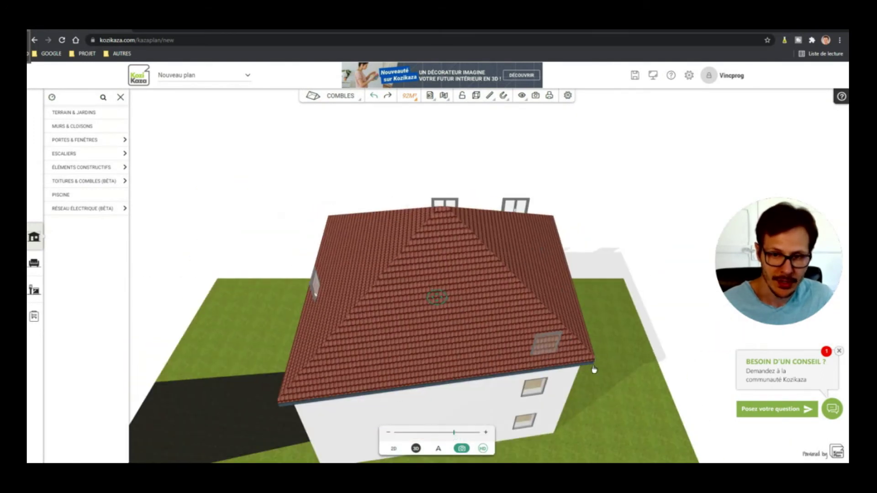
click(571, 358)
click(295, 282)
drag(254, 329, 575, 340)
click(397, 324)
click(432, 282)
key(Delete)
click(453, 273)
key(Delete)
click(427, 286)
key(Delete)
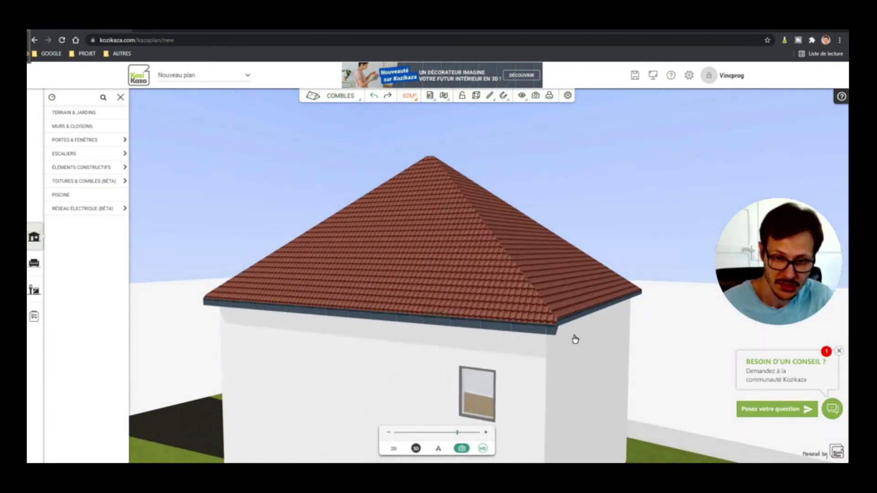
- Make the walls transparent in 3D and delete the remaining door from the attic's interior wall
click(394, 449)
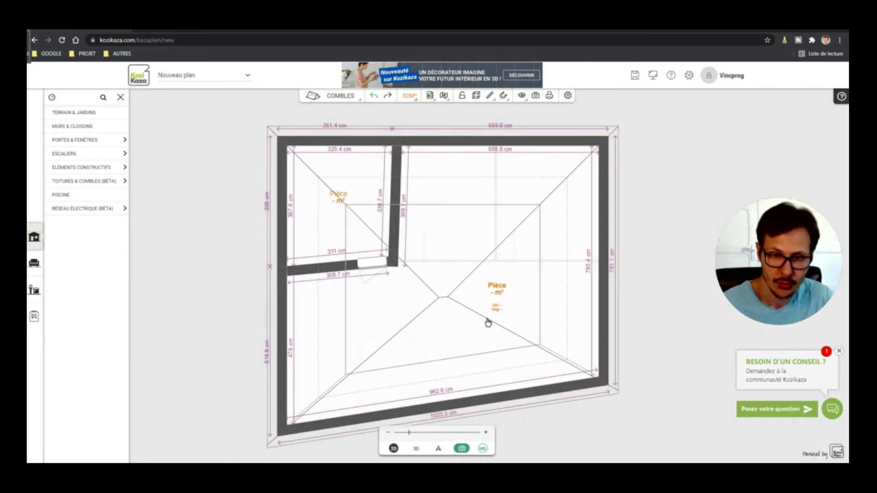
click(396, 197)
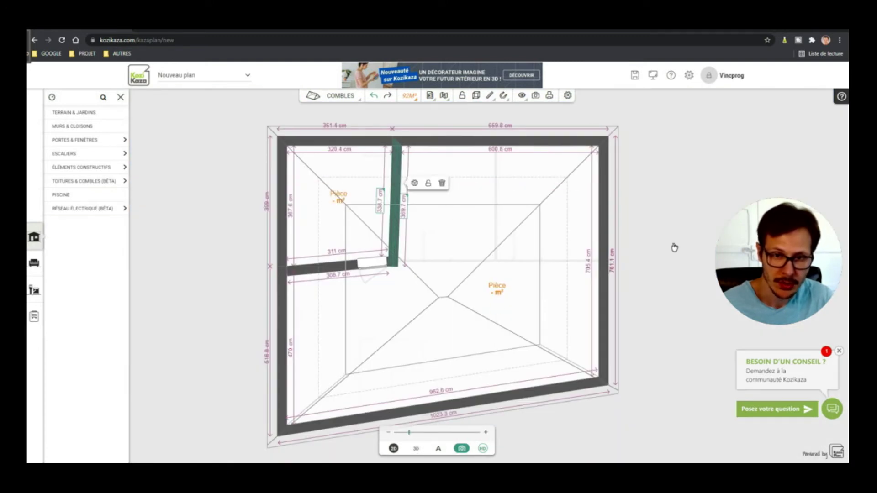
click(415, 451)
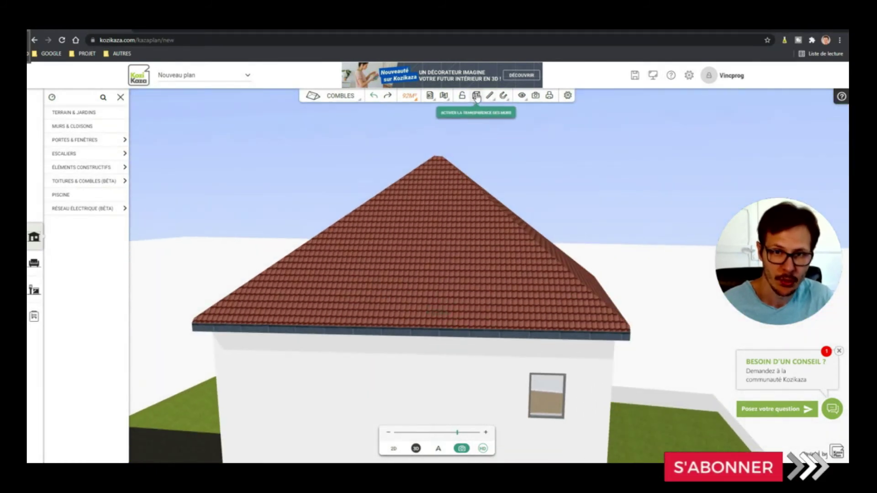
click(475, 97)
drag(524, 325, 490, 349)
click(393, 255)
key(Delete)
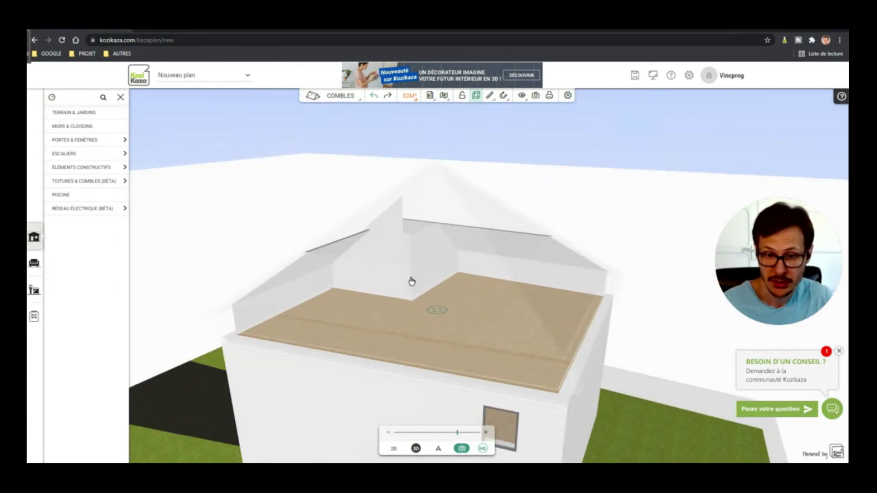
- Try to delete the attic's interior partition wall in the 2D plan, declining to reset the roofs
click(397, 448)
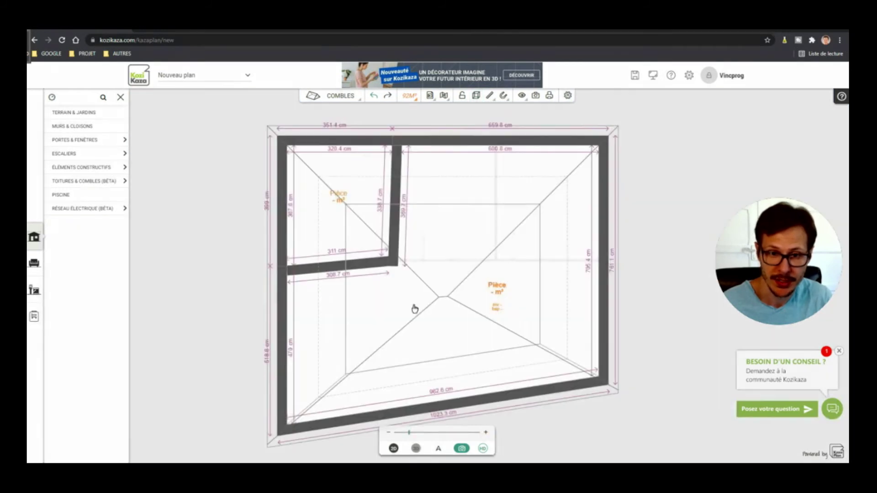
click(367, 263)
key(Delete)
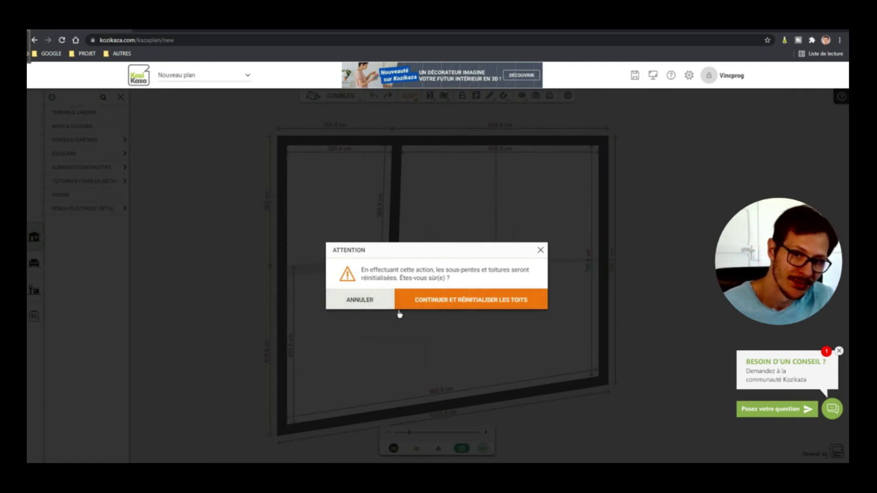
click(384, 302)
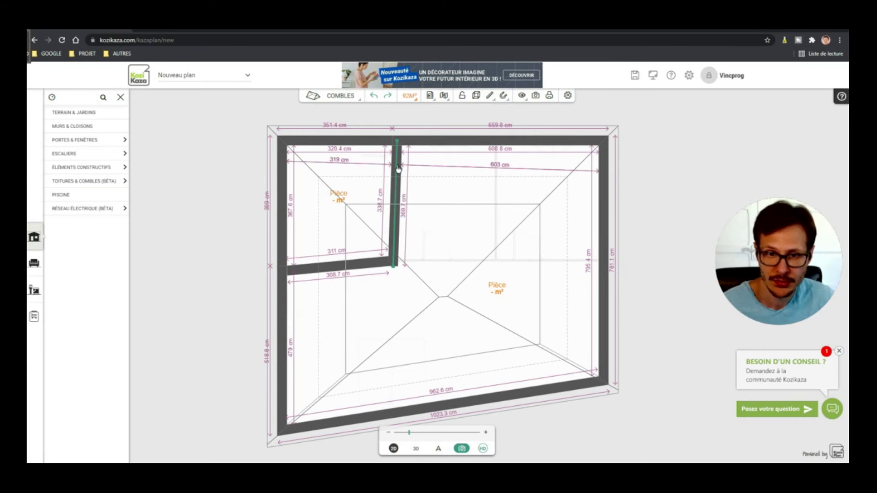
click(397, 249)
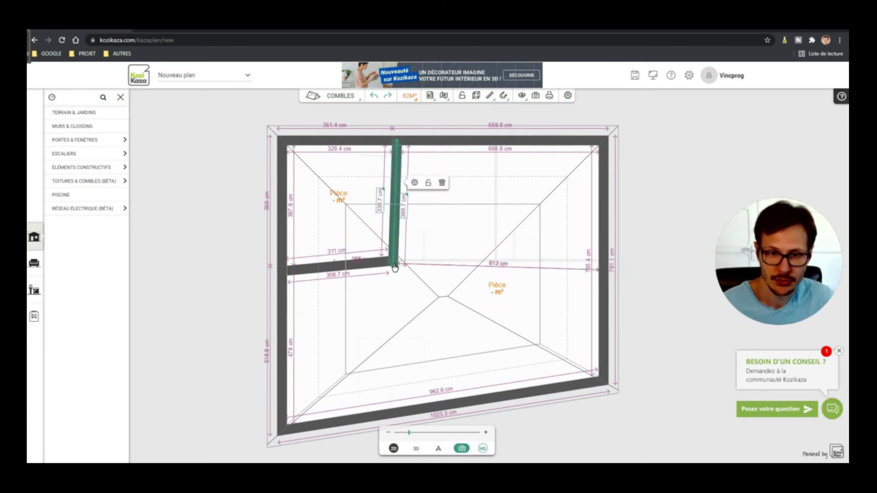
click(445, 237)
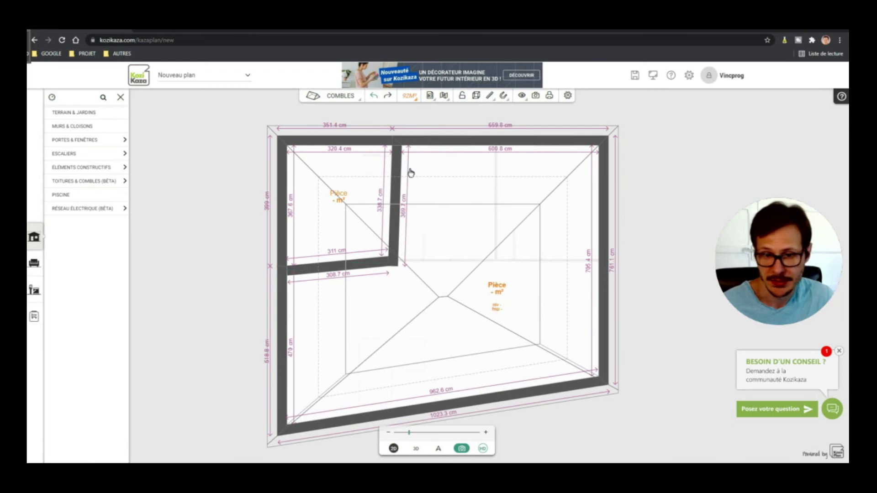
- Examine the finished tiled roof in 3D from several angles and return to the 2D plan
click(415, 449)
drag(433, 374, 566, 257)
drag(375, 332, 432, 334)
scroll(431, 335, up, 5)
drag(427, 396, 393, 439)
scroll(461, 374, down, 5)
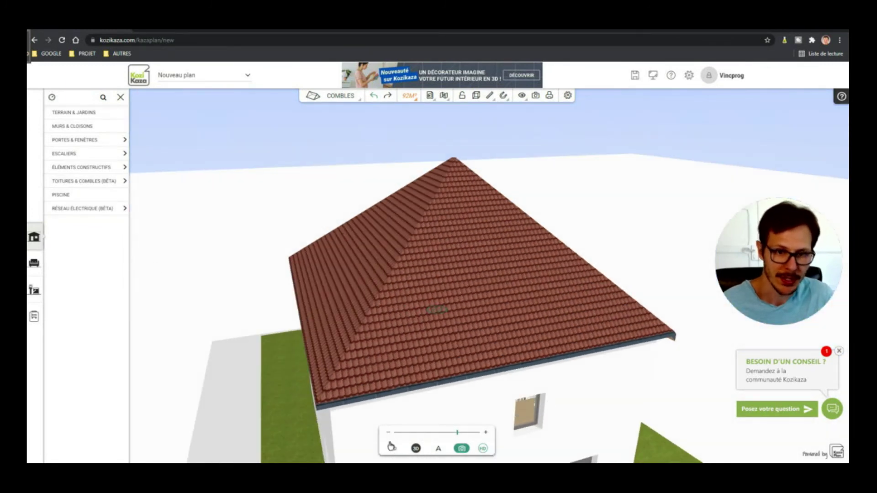
click(393, 448)
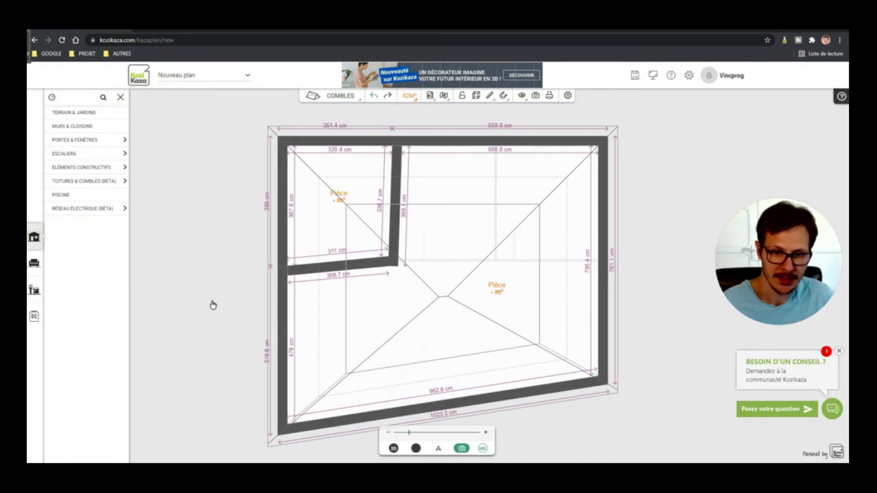
- Browse the Ouvertures and Verrière catalogues and the list of floors for a way to add attic openings
click(66, 143)
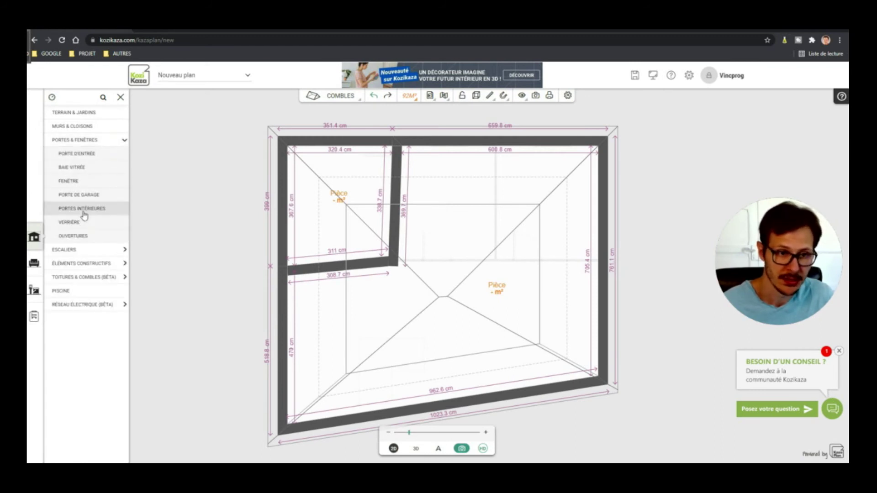
click(86, 236)
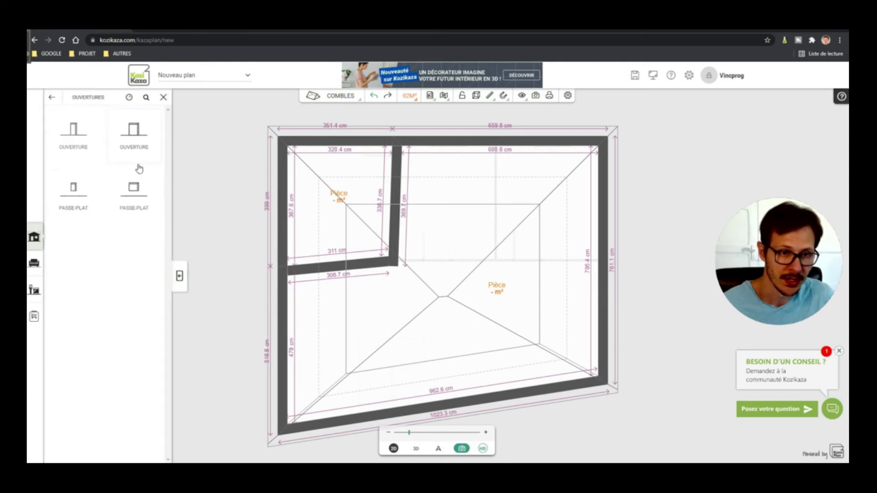
click(52, 97)
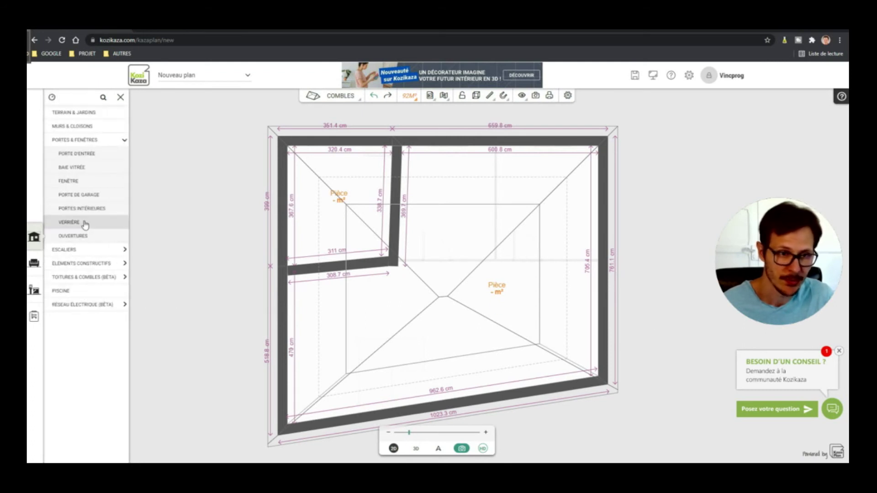
click(73, 221)
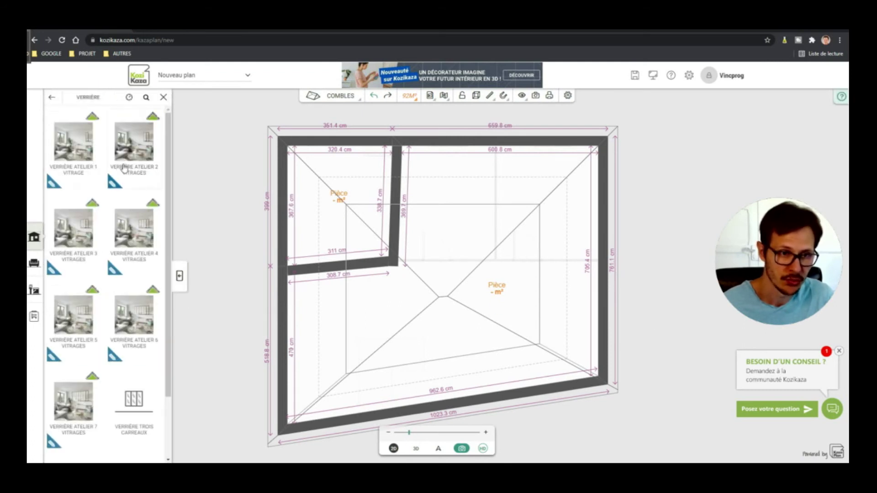
click(51, 97)
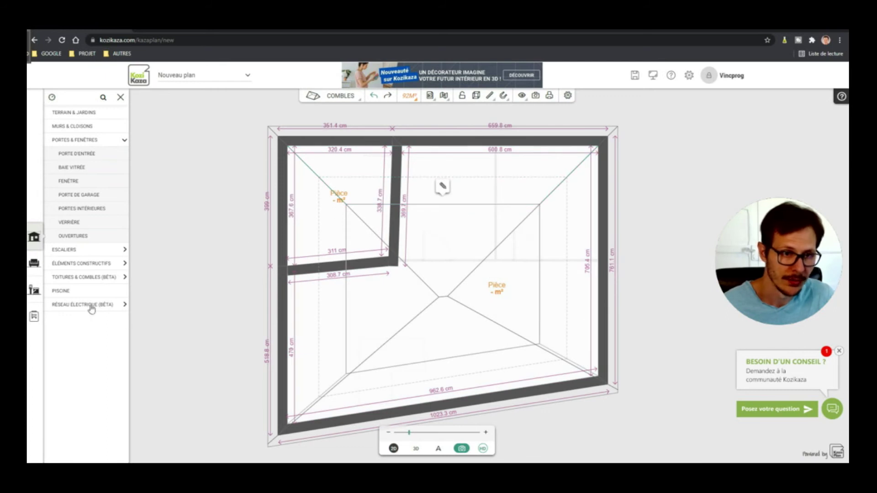
click(352, 102)
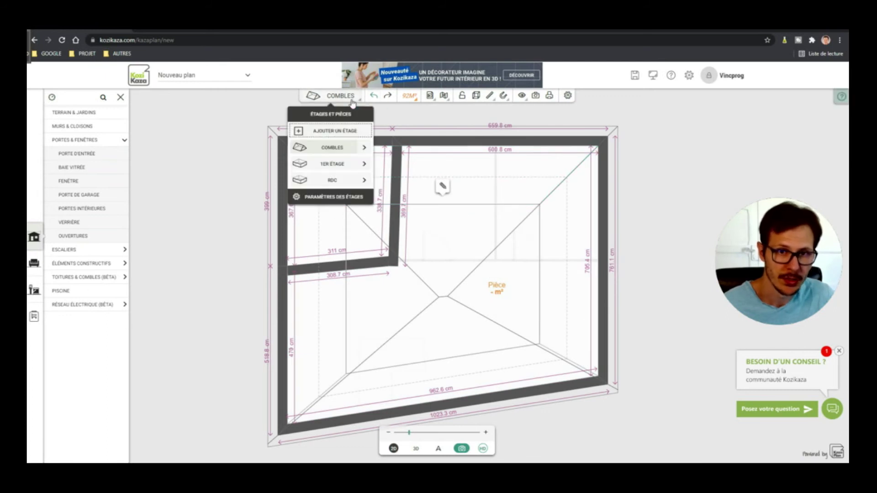
click(238, 172)
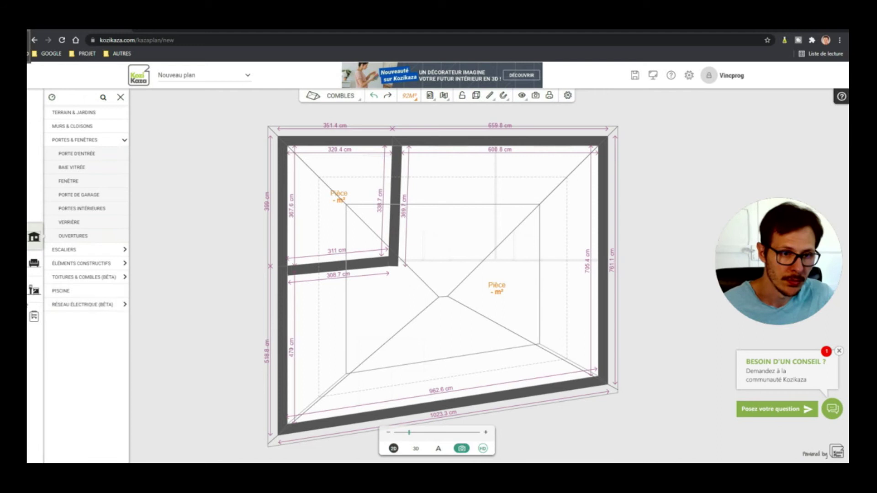
click(121, 98)
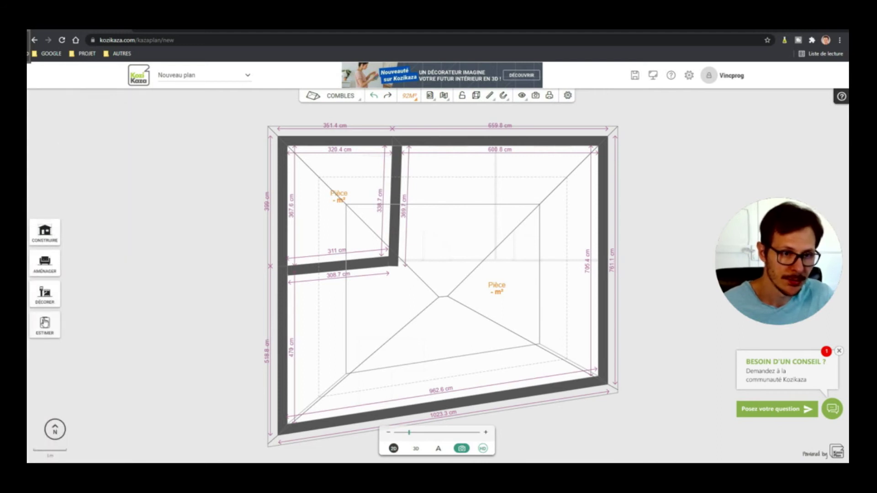
- Pick a roof window from the Ouvertures de toit catalogue and place it on the attic roof's west slope
click(48, 233)
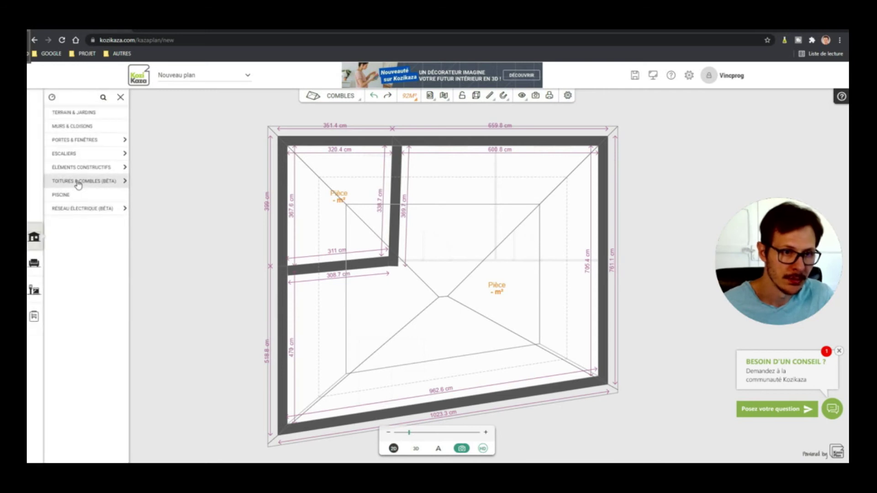
click(103, 182)
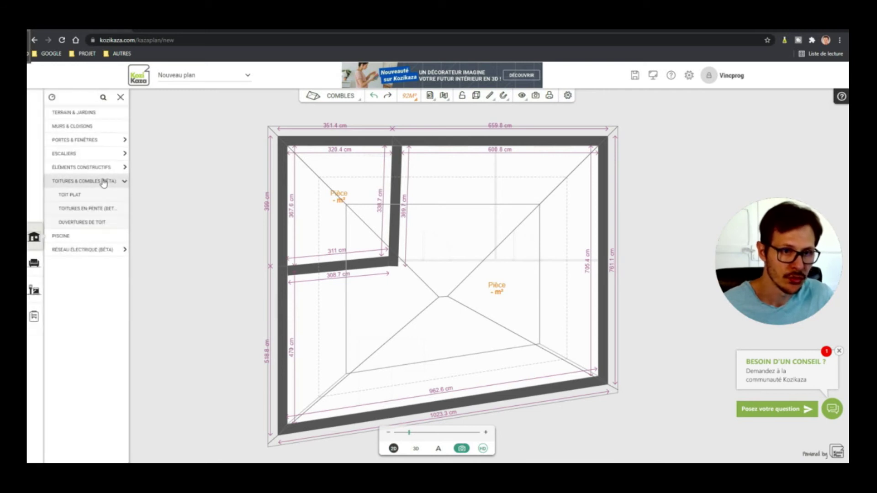
click(91, 223)
click(75, 137)
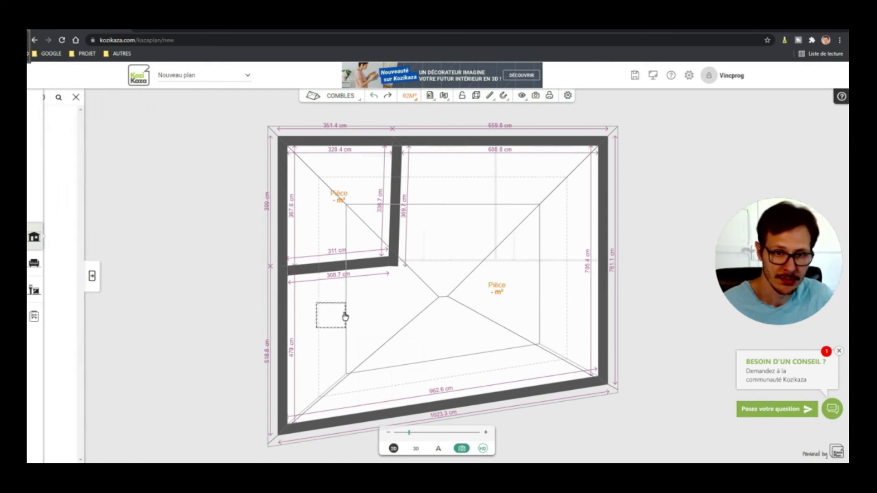
click(309, 299)
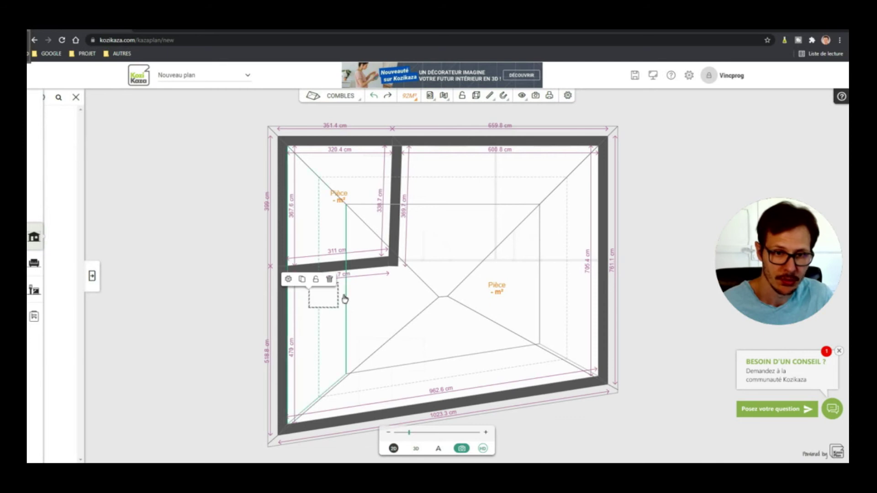
- Place two more roof windows, one on the north slope and one on the east slope
click(70, 137)
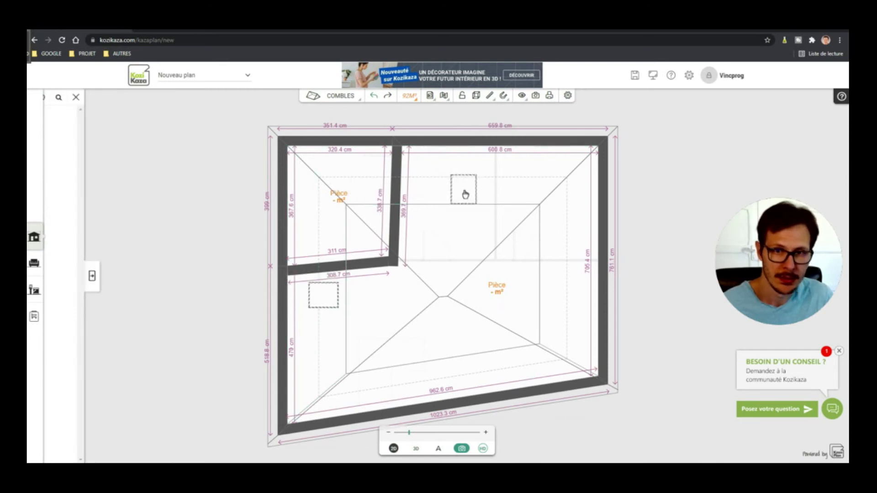
click(442, 146)
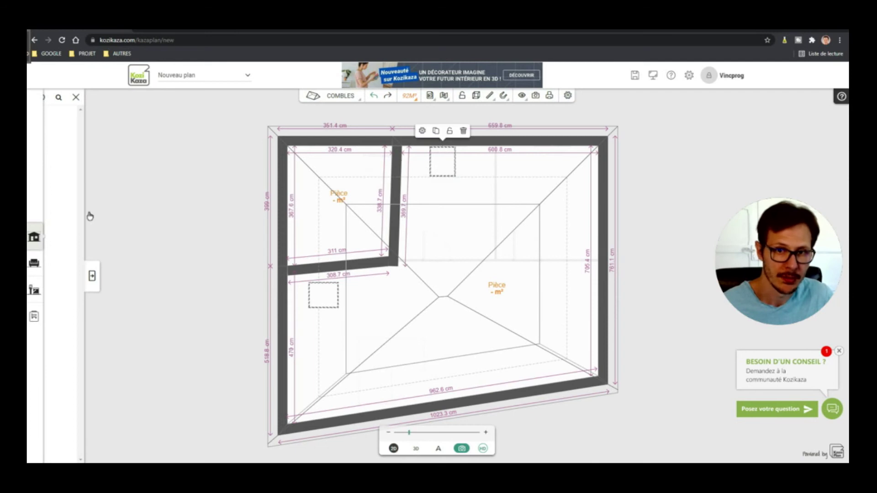
click(60, 335)
click(70, 127)
click(580, 275)
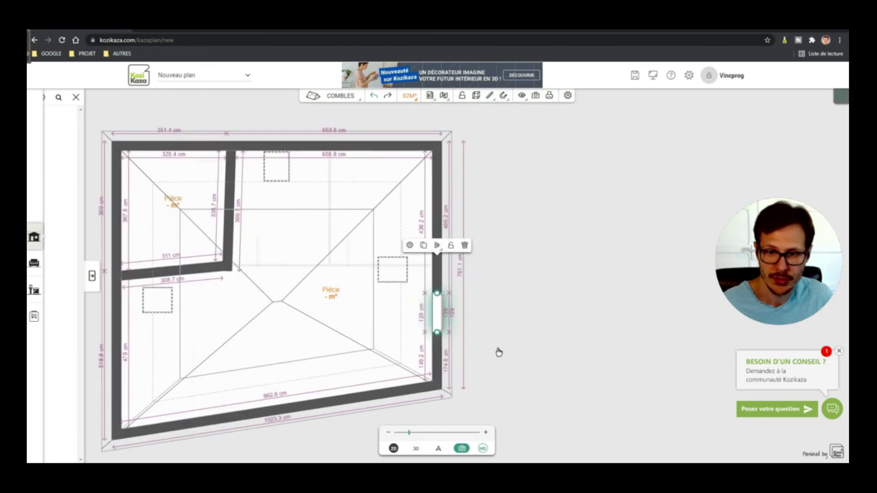
- Try placing a standard 120 cm wide window in the attic's south wall and view it in 3D
drag(499, 352, 293, 396)
click(393, 284)
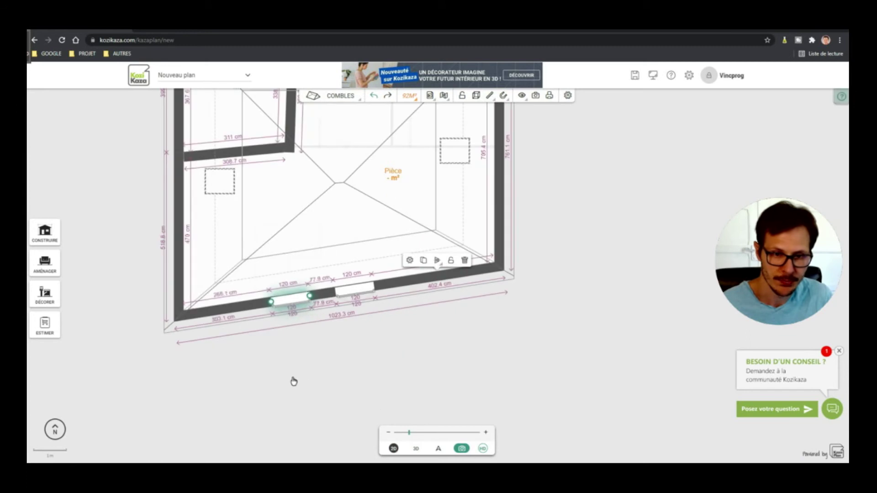
drag(292, 379, 53, 368)
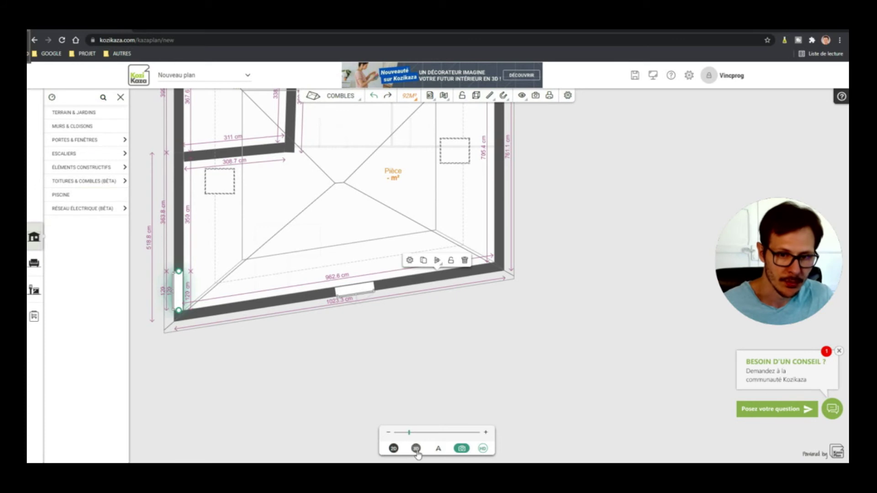
click(416, 449)
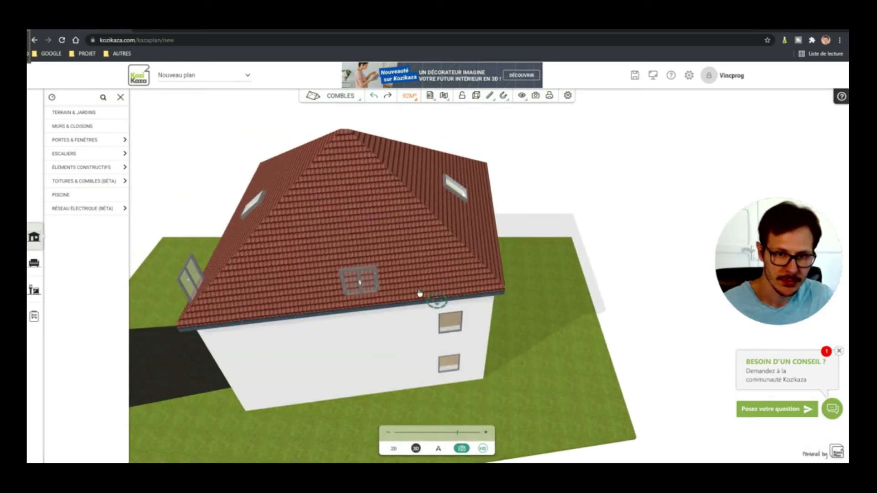
- Delete the standard windows that stick out through the attic roof in 3D
click(361, 288)
key(Delete)
drag(249, 296, 432, 303)
click(276, 361)
key(Delete)
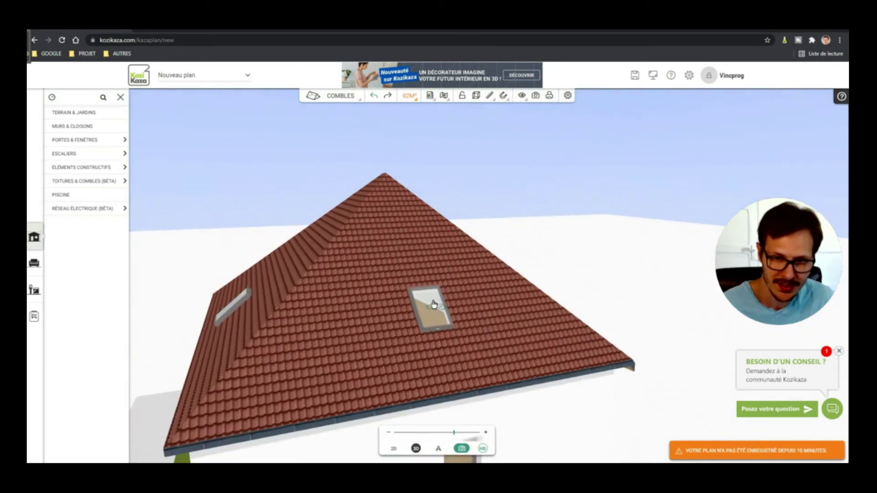
- Examine the roof windows in 3D up close and from several sides of the house
scroll(433, 303, up, 3)
drag(479, 377, 441, 368)
scroll(441, 368, down, 2)
drag(300, 340, 655, 265)
click(661, 279)
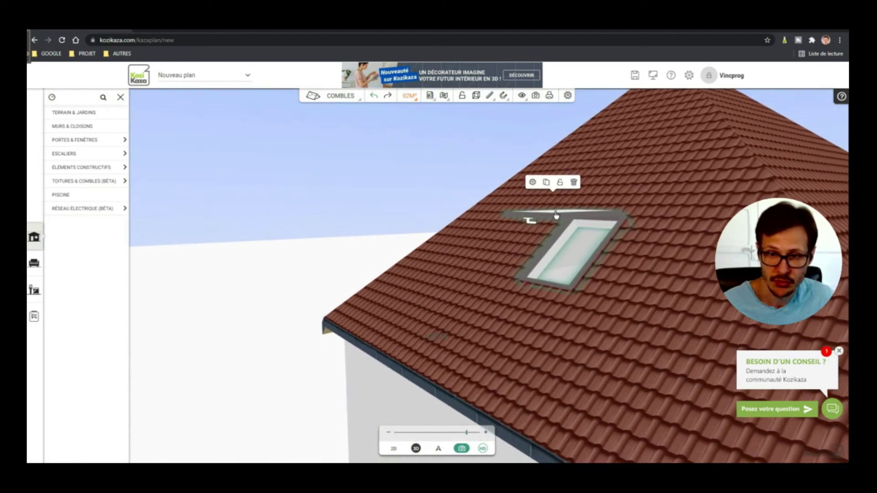
scroll(580, 262, down, 2)
drag(684, 279, 186, 321)
drag(618, 341, 540, 394)
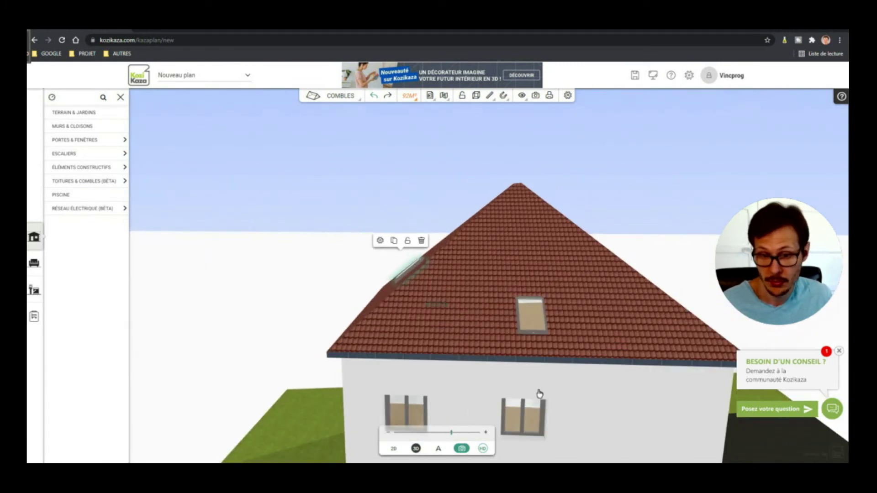
scroll(634, 376, down, 5)
scroll(611, 371, up, 3)
drag(613, 444, 542, 333)
drag(488, 395, 578, 349)
scroll(319, 429, down, 3)
scroll(317, 427, up, 3)
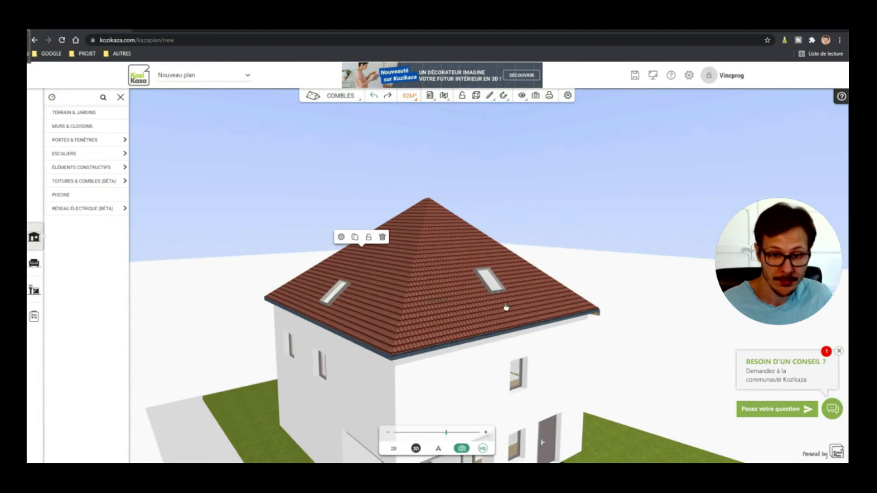
scroll(526, 290, down, 4)
- Return to the 2D plan and switch from the attic to the ground floor (RDC)
click(393, 448)
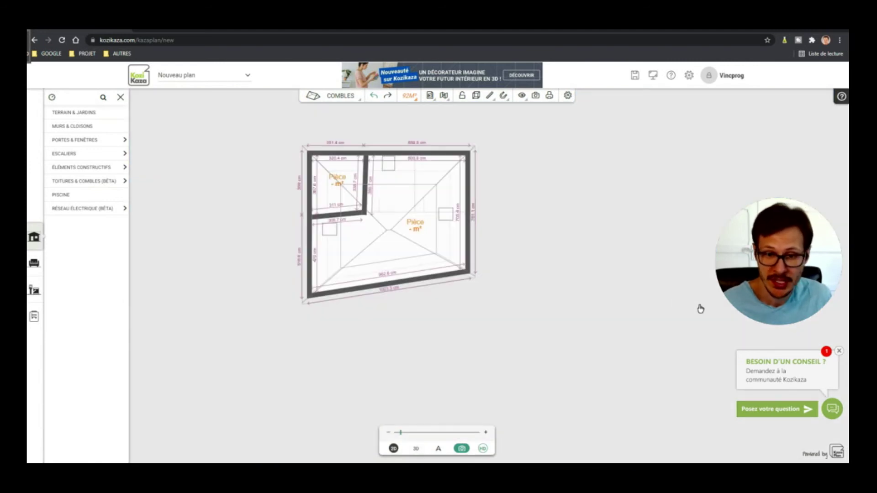
click(341, 98)
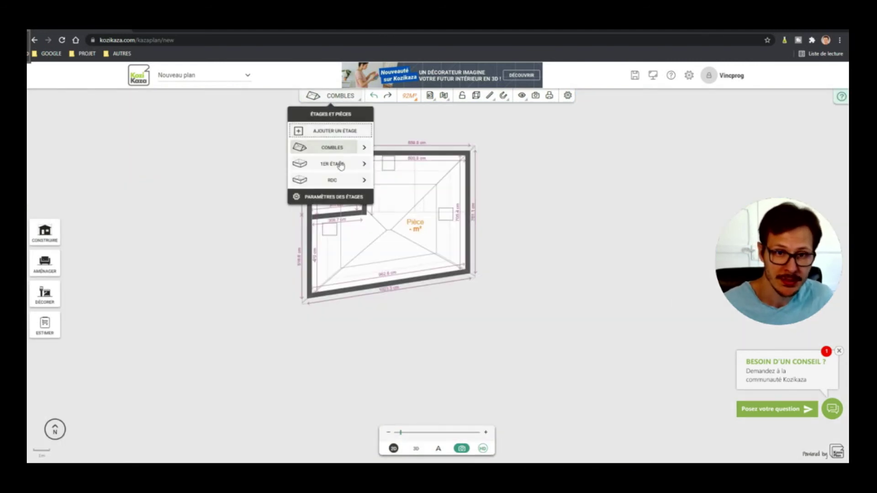
click(332, 180)
click(519, 313)
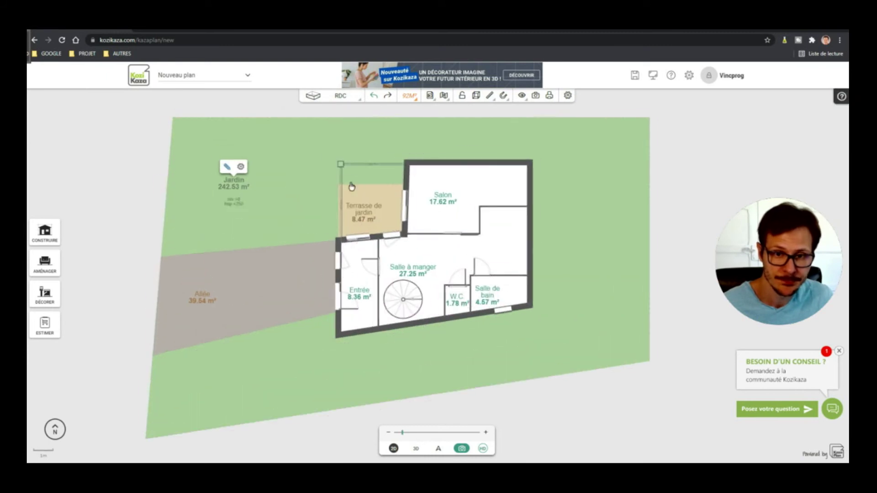
scroll(496, 242, up, 2)
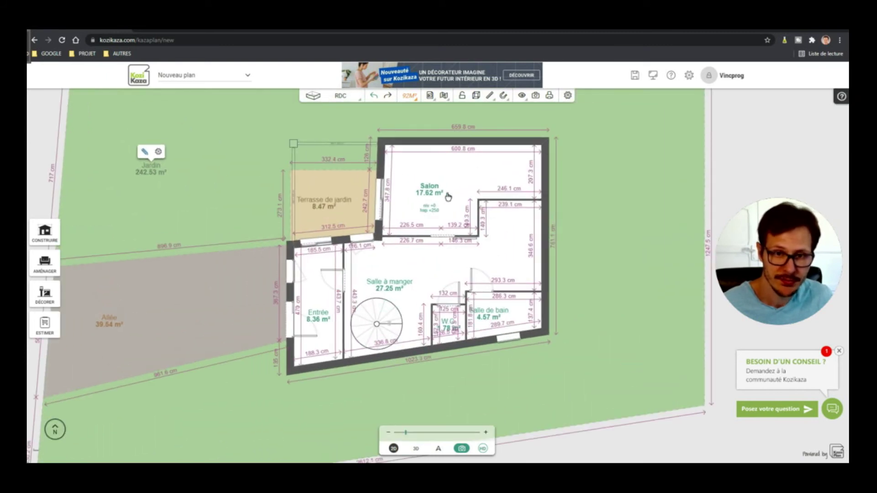
- Search the furnishing catalogue for "wc" and place the WC sur pied in the W.C. room
click(45, 264)
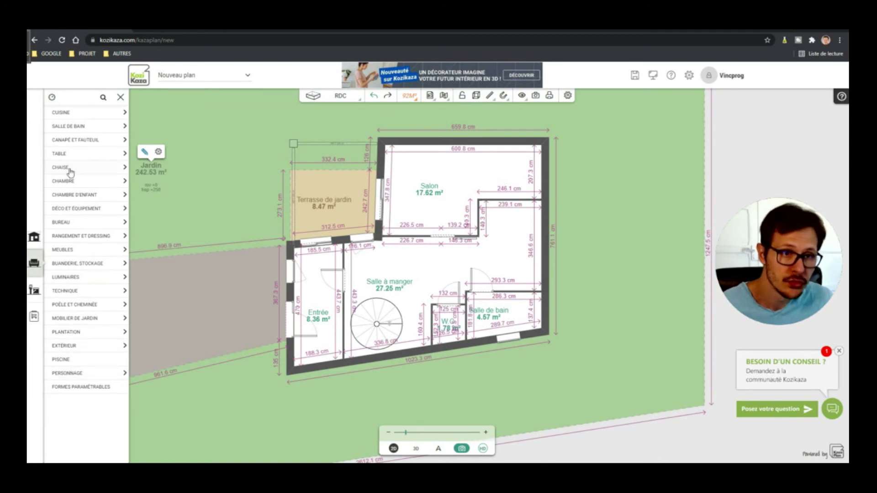
click(104, 100)
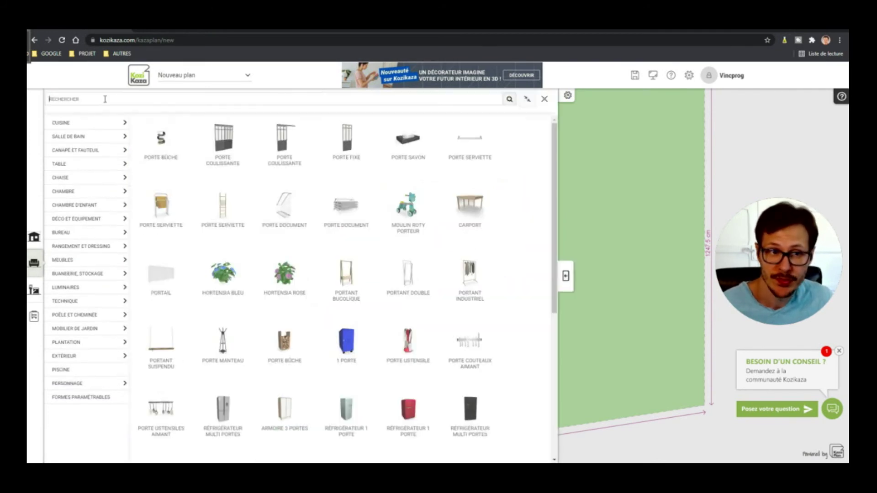
text(w)
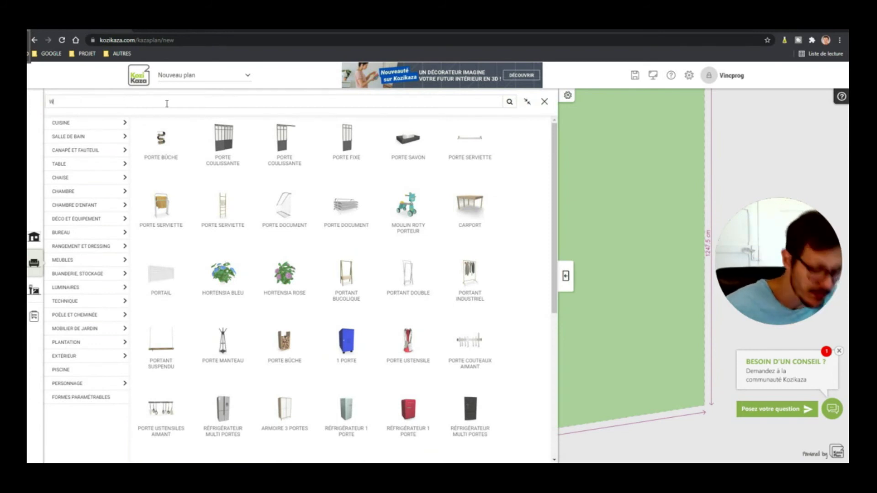
text(c)
drag(284, 144, 448, 329)
scroll(439, 347, up, 3)
scroll(480, 341, up, 3)
scroll(459, 324, up, 1)
scroll(459, 325, up, 1)
click(452, 323)
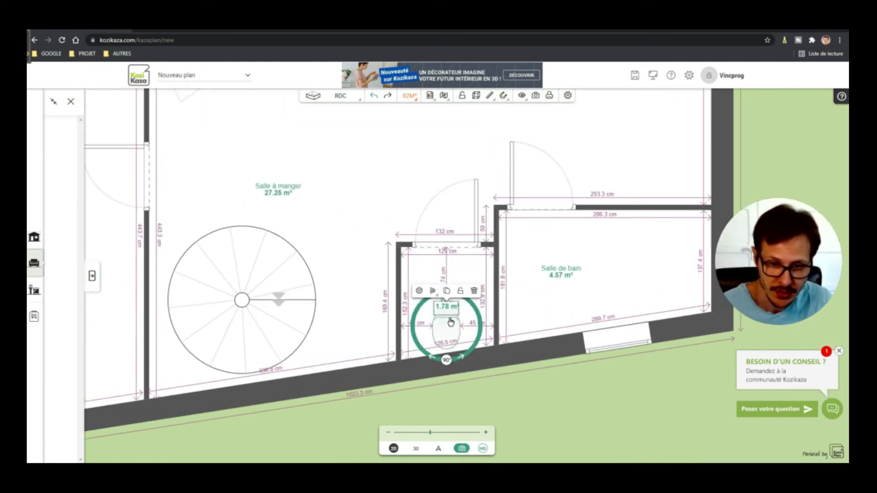
- Rotate the toilet half a turn so its tank backs onto the south exterior wall
drag(448, 360, 454, 260)
click(531, 383)
scroll(493, 311, down, 3)
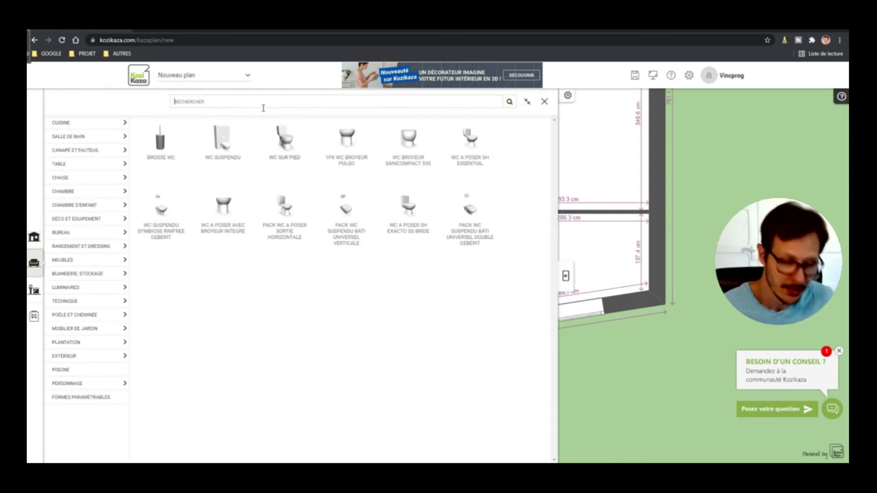
- Search the furnishing catalogue for "LAVABO" and look through the models
text(LAVA)
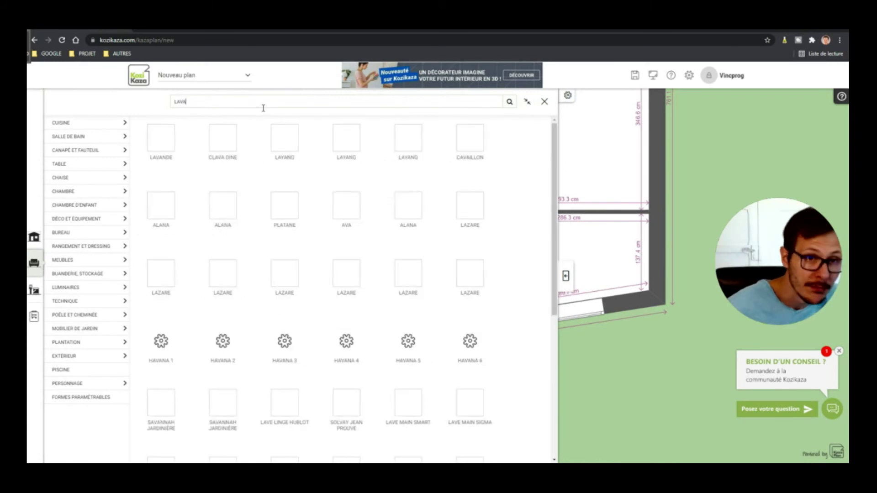
text(BO)
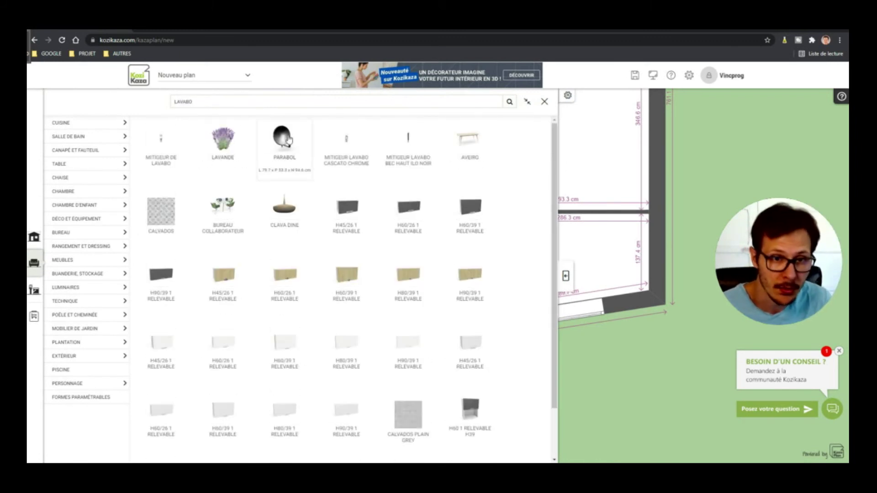
scroll(327, 337, down, 2)
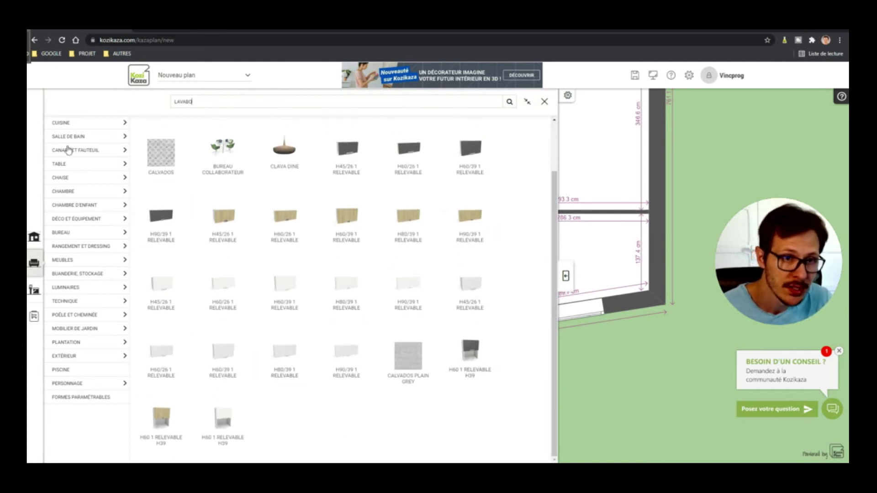
- Place the Cabine douche 1/4 cercle 100x100cm from the bathroom showers in the Salle de bain's northeast corner
click(79, 136)
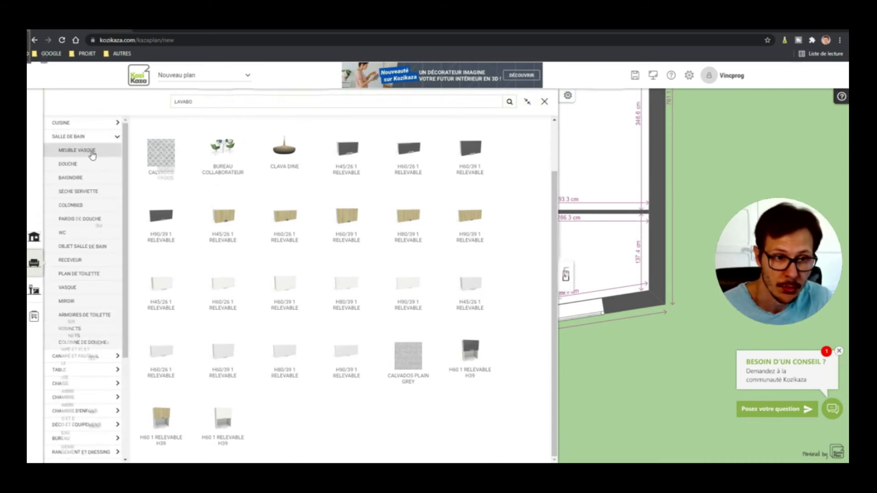
click(81, 167)
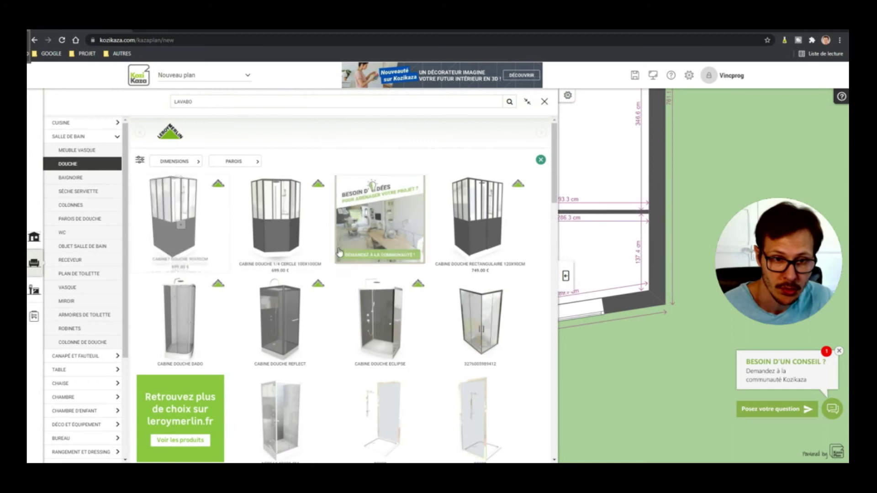
click(287, 236)
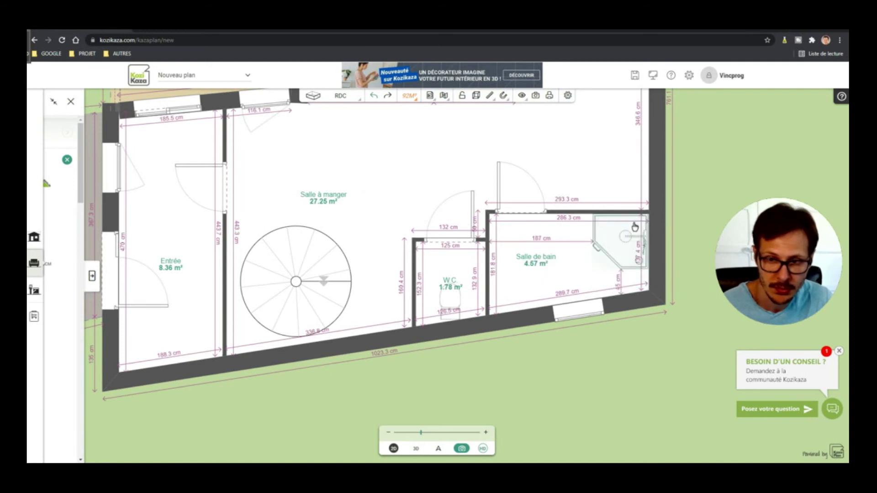
click(635, 226)
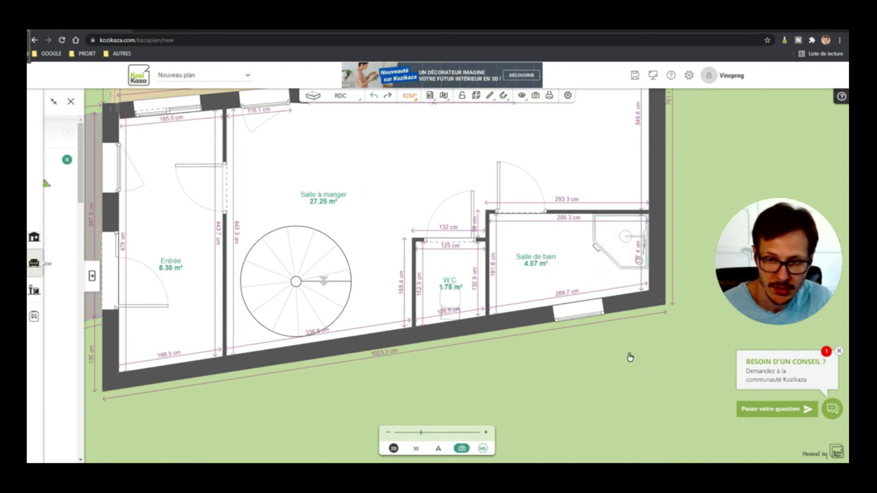
- Reverse the bathroom door's opening direction in 3D so it swings into the Salle de bain, and return to the 2D plan
click(417, 448)
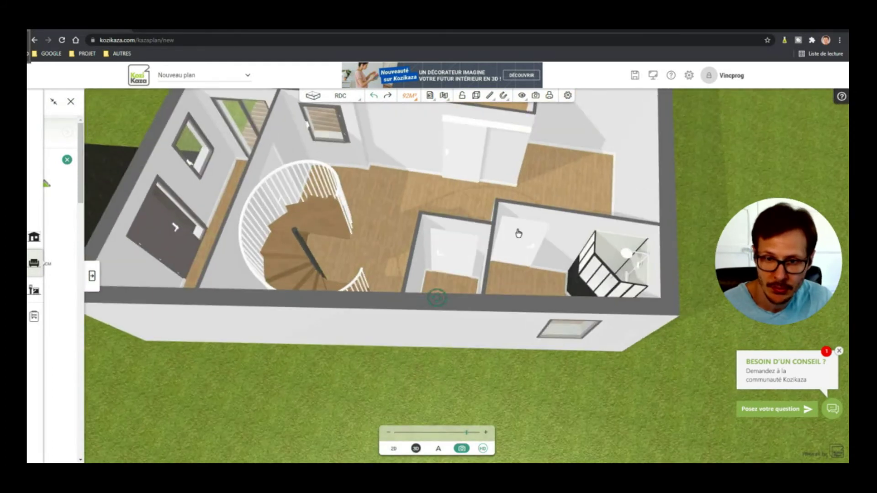
click(518, 233)
drag(518, 230, 519, 286)
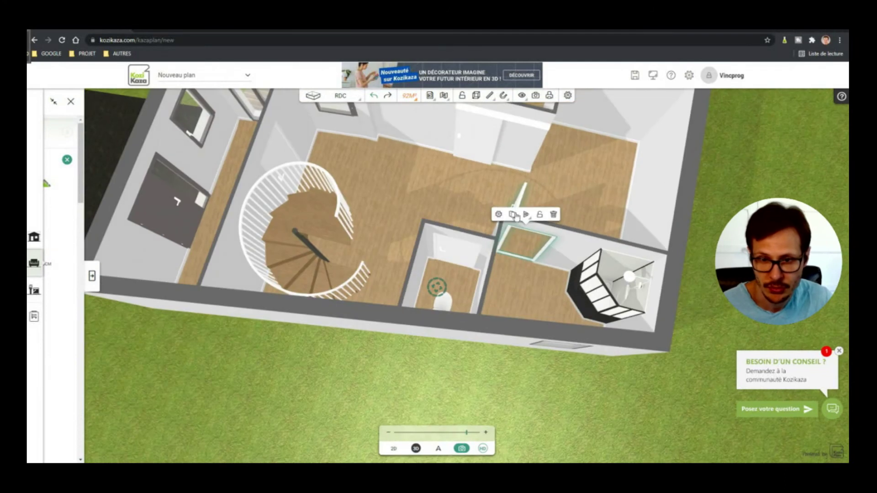
click(526, 217)
click(526, 187)
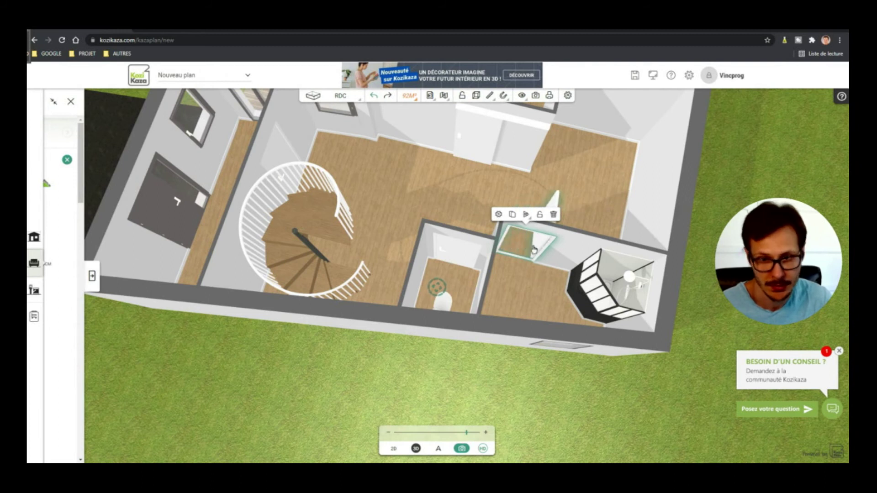
click(526, 201)
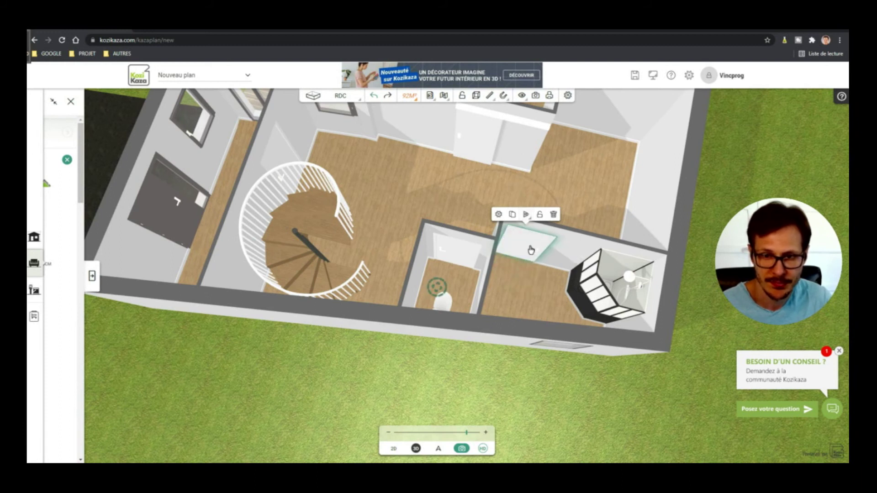
click(393, 449)
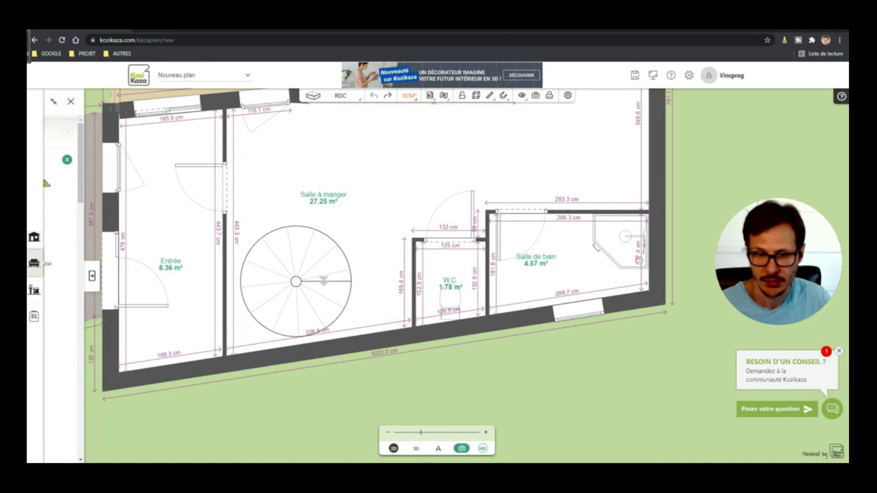
- Show the ground floor in 3D with transparent walls, with the W.C. and bathroom in view
click(416, 449)
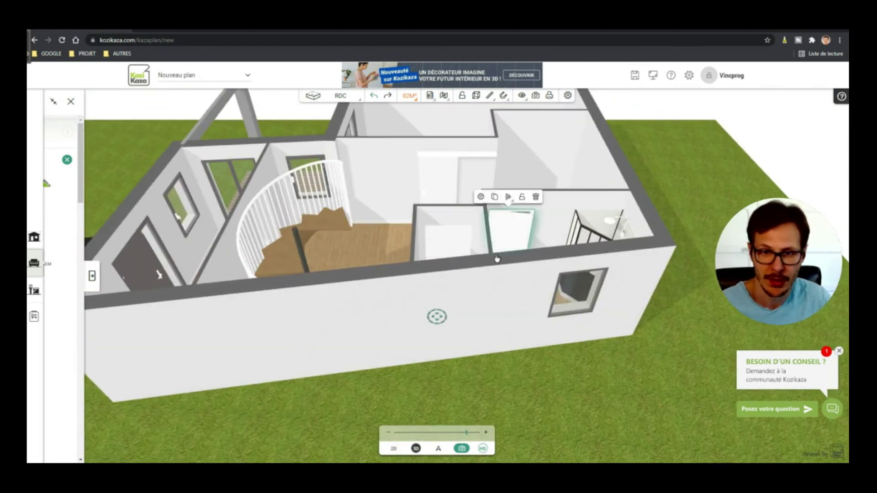
scroll(497, 258, down, 3)
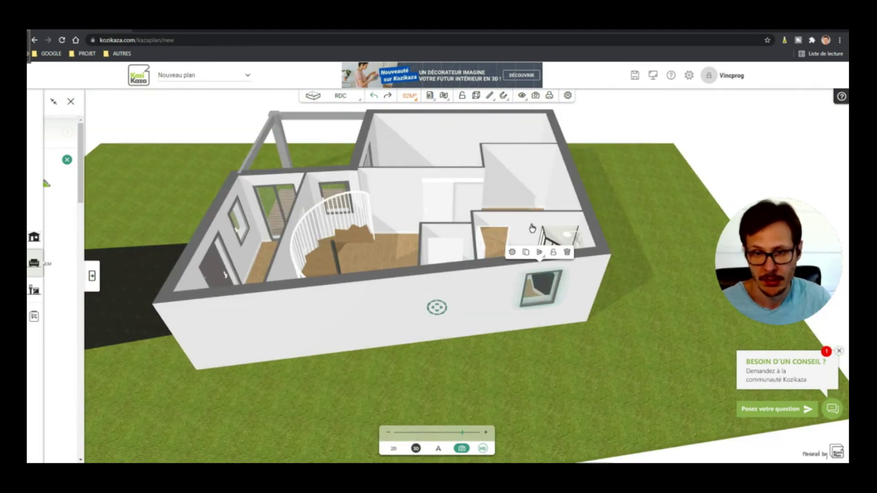
scroll(532, 228, up, 5)
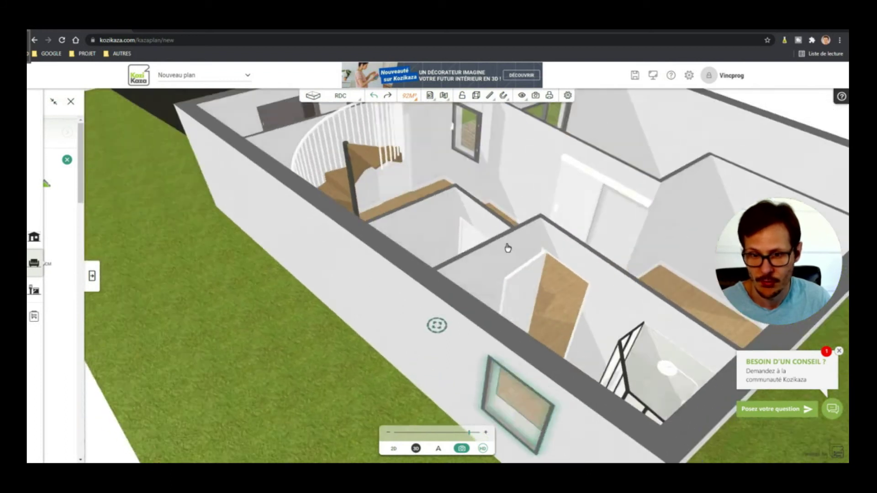
drag(508, 248, 708, 276)
drag(575, 159, 579, 222)
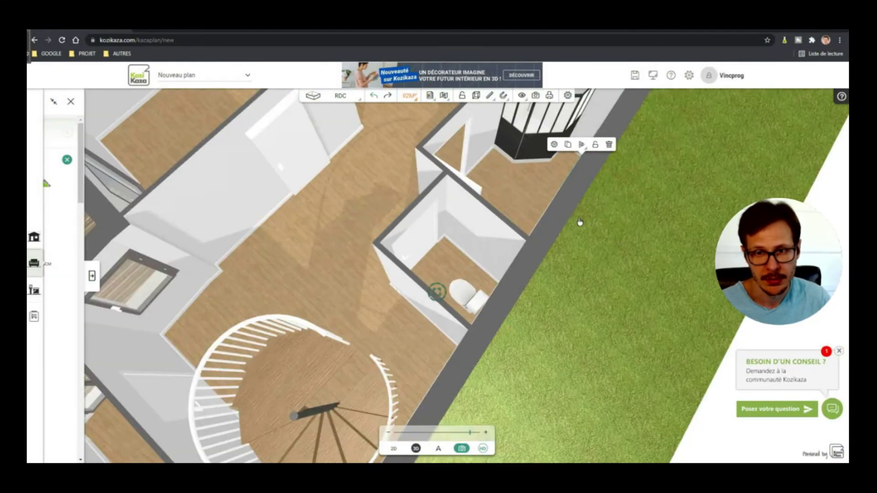
scroll(579, 222, up, 3)
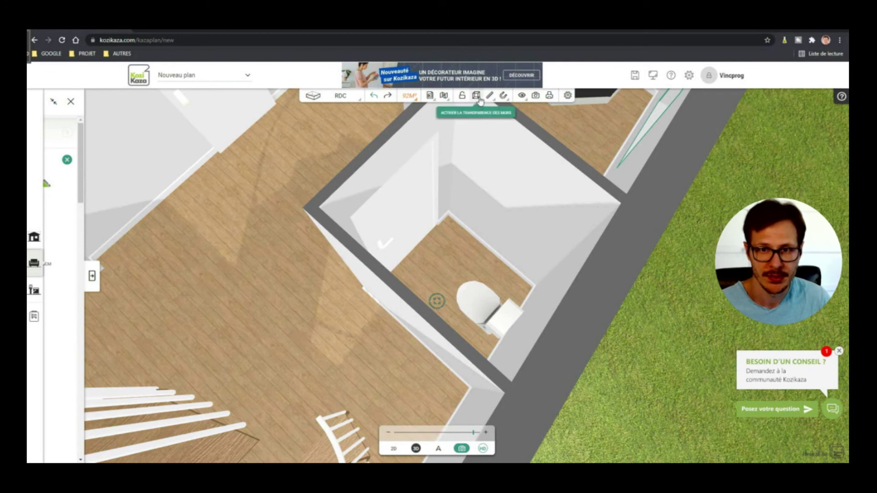
click(476, 95)
scroll(415, 264, down, 2)
drag(610, 288, 586, 225)
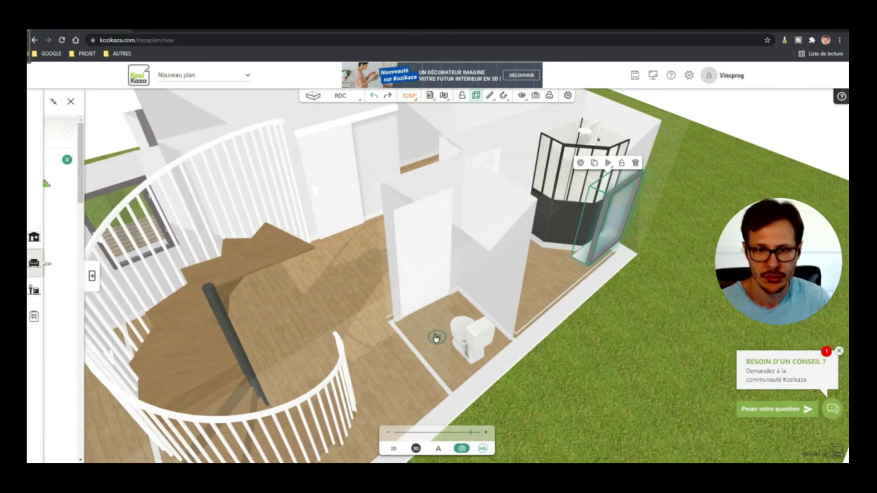
- Examine the bathroom through the transparent walls, checking the shower cabin against the window and the open door
drag(562, 269, 598, 283)
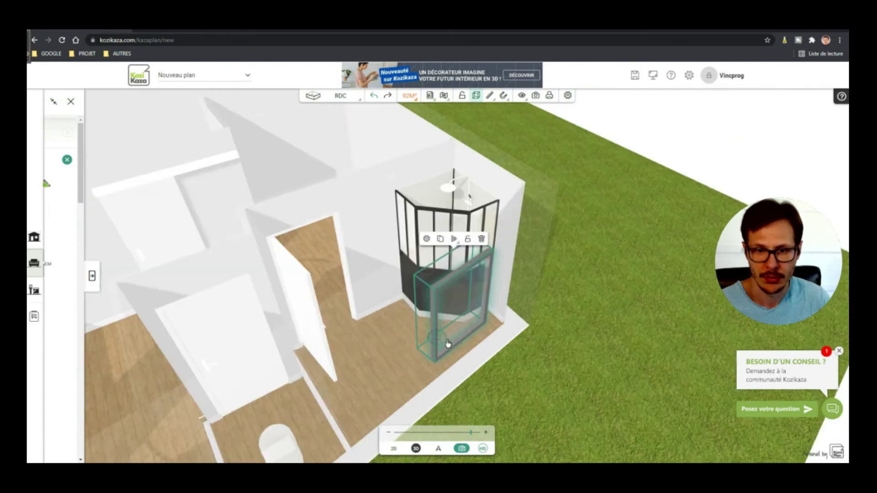
mouse_move(434, 342)
mouse_down()
mouse_move(411, 350)
mouse_move(429, 345)
mouse_up()
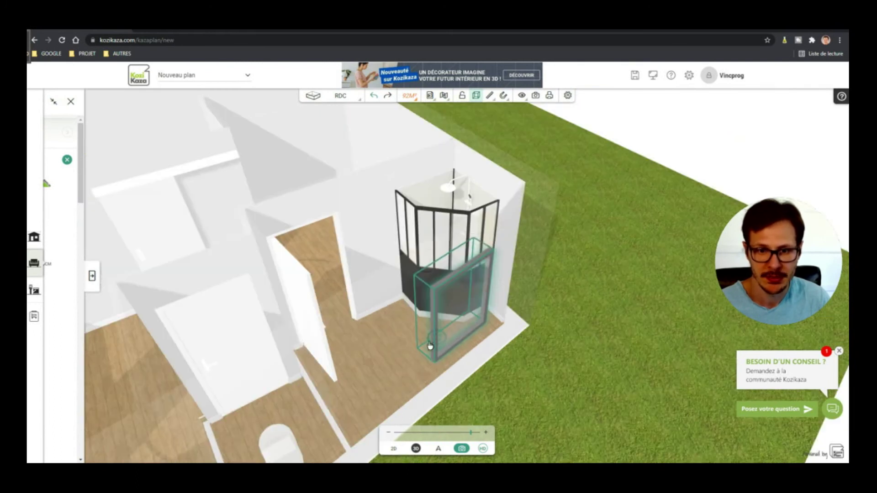
click(491, 362)
drag(493, 366, 441, 346)
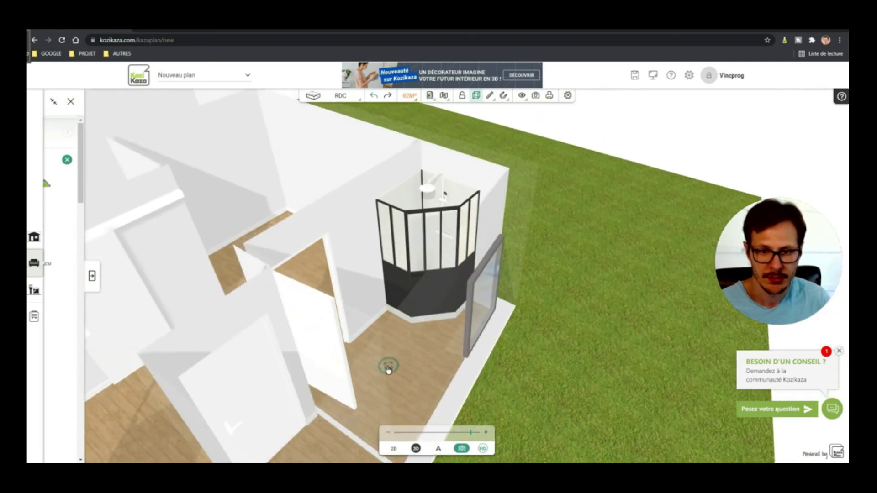
drag(388, 370, 408, 360)
drag(488, 365, 389, 317)
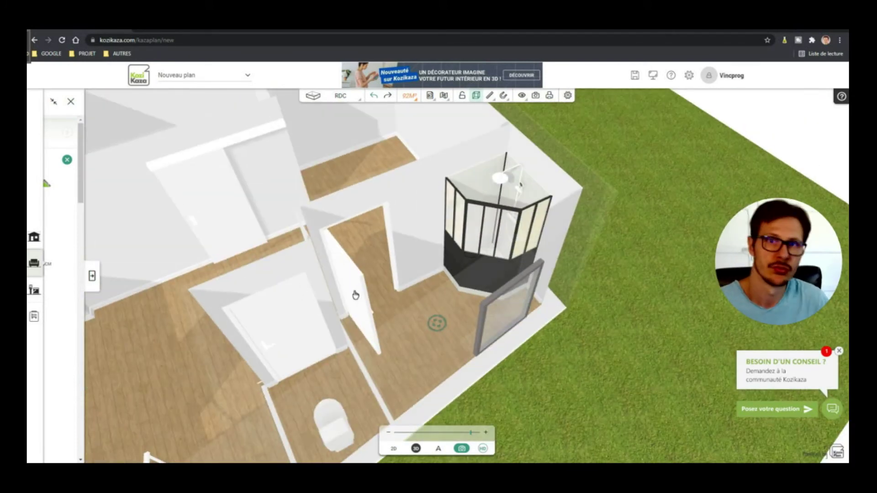
scroll(483, 265, down, 3)
scroll(484, 265, up, 6)
scroll(484, 265, down, 3)
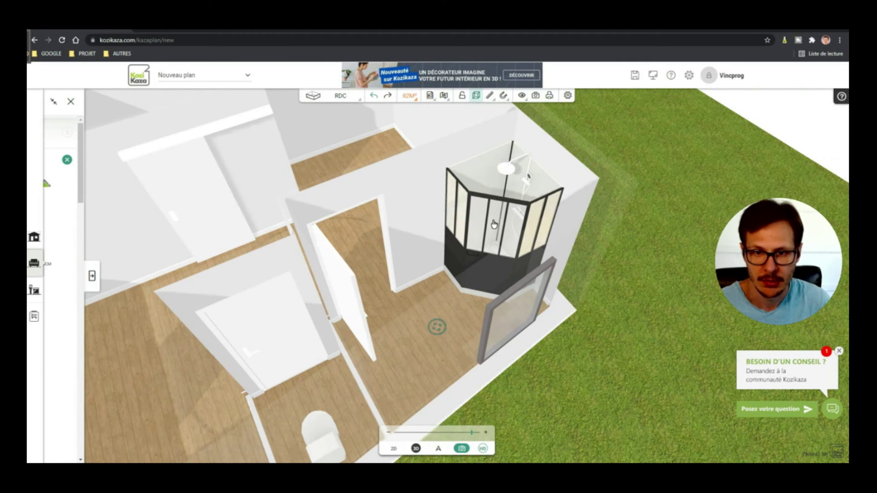
- Try turning the corner shower cabin to another orientation, and undo the rotation
click(493, 224)
drag(453, 282, 498, 279)
click(493, 270)
click(463, 246)
drag(463, 245, 608, 280)
drag(419, 307, 397, 309)
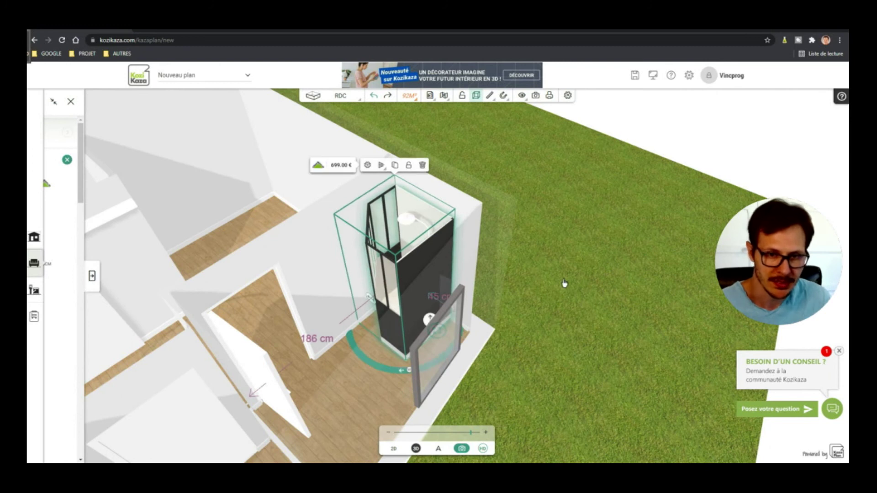
key(ctrl+z)
- Lock the shower cabin in its bathroom corner so it cannot be moved or rotated by accident
scroll(387, 302, up, 4)
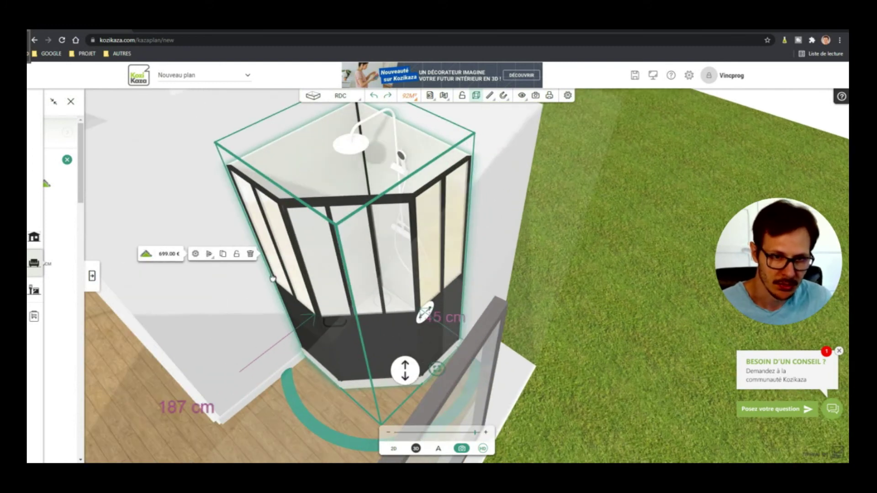
click(237, 255)
click(375, 329)
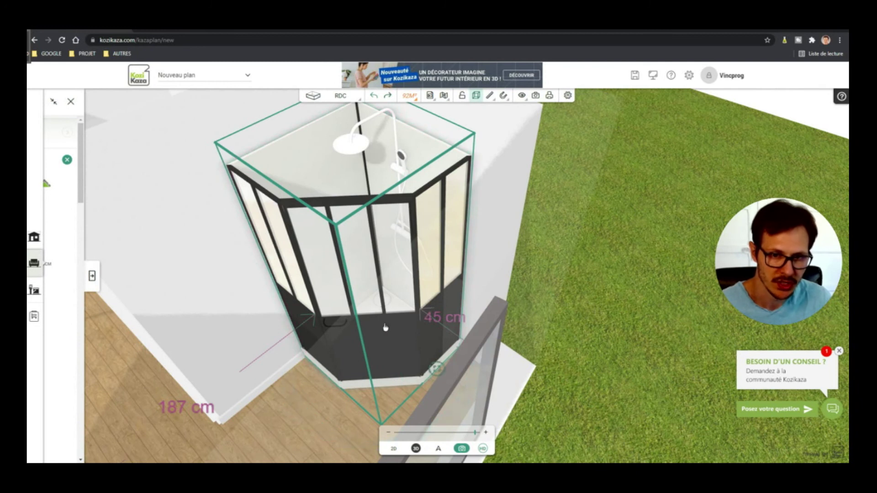
drag(385, 327, 375, 354)
drag(333, 327, 334, 327)
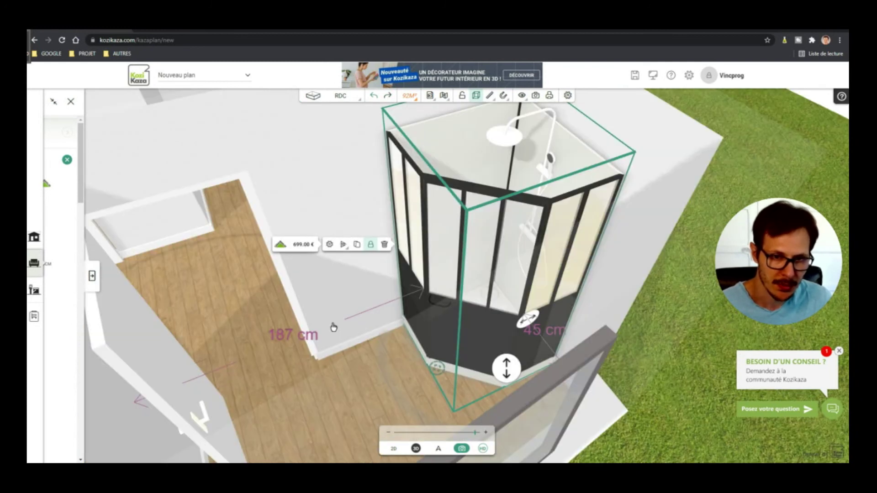
drag(445, 283, 445, 284)
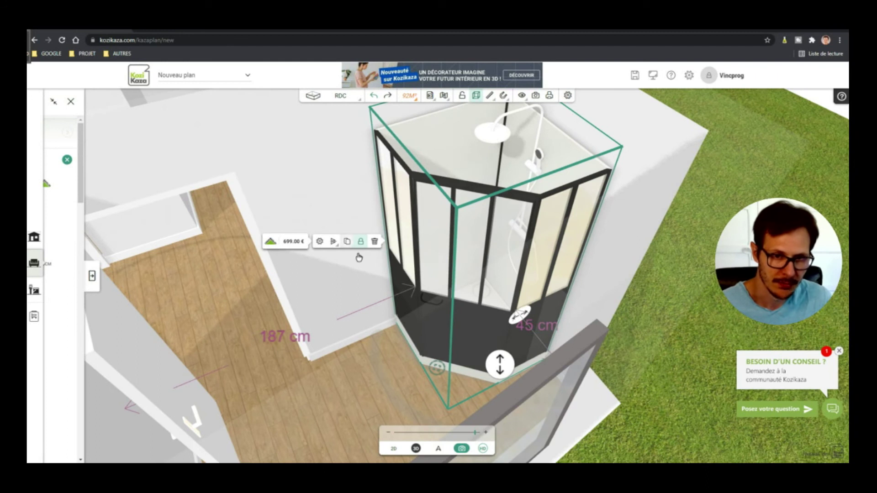
- Open the shower cabin's settings and look through its advanced position, rotation and tilt parameters
click(320, 242)
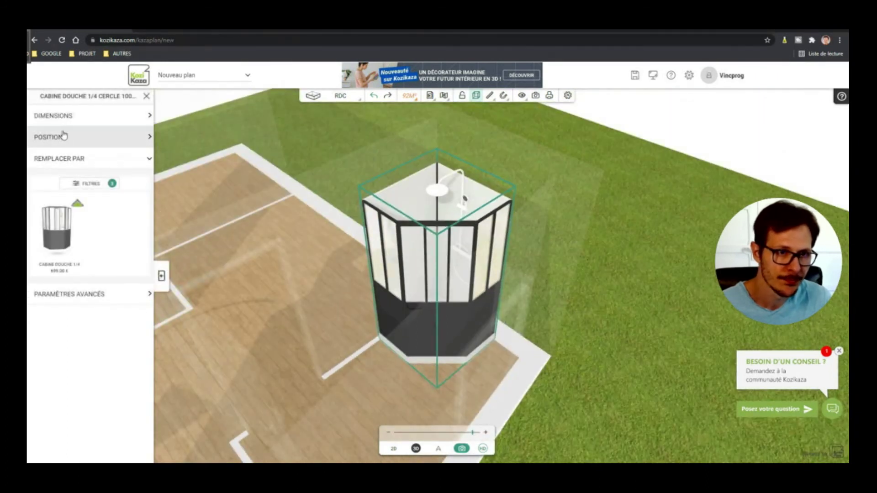
click(74, 294)
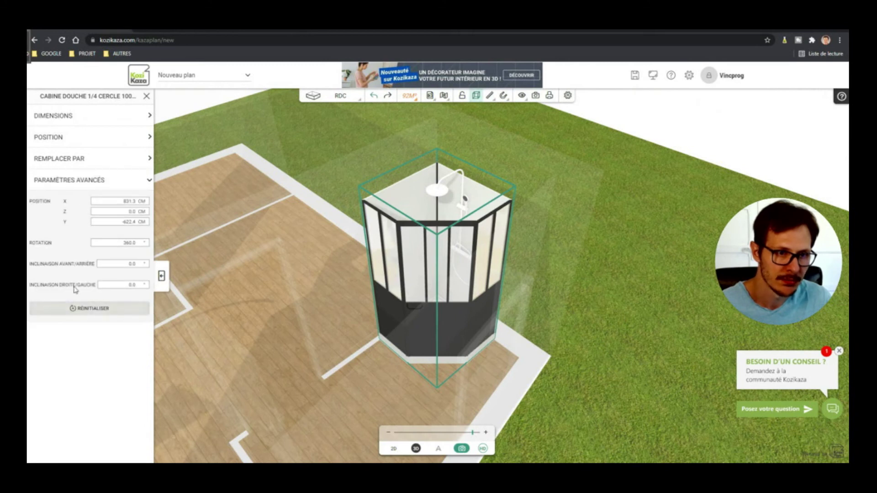
scroll(570, 194, down, 2)
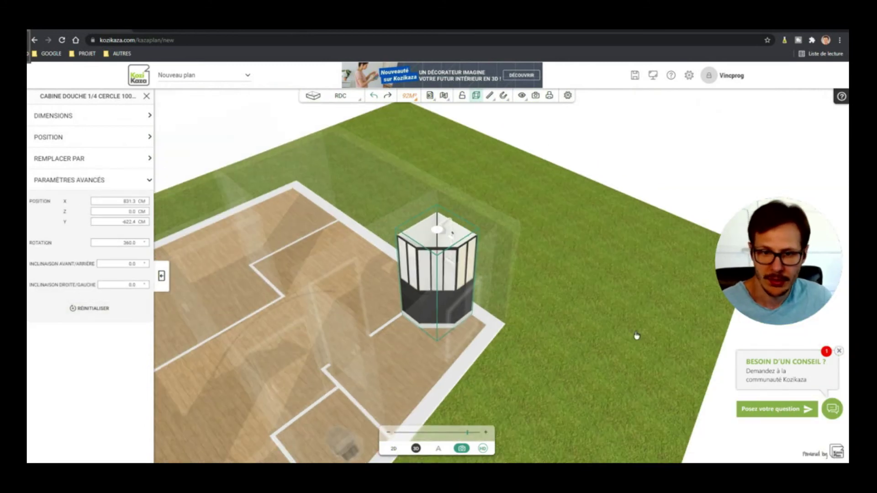
scroll(551, 292, down, 2)
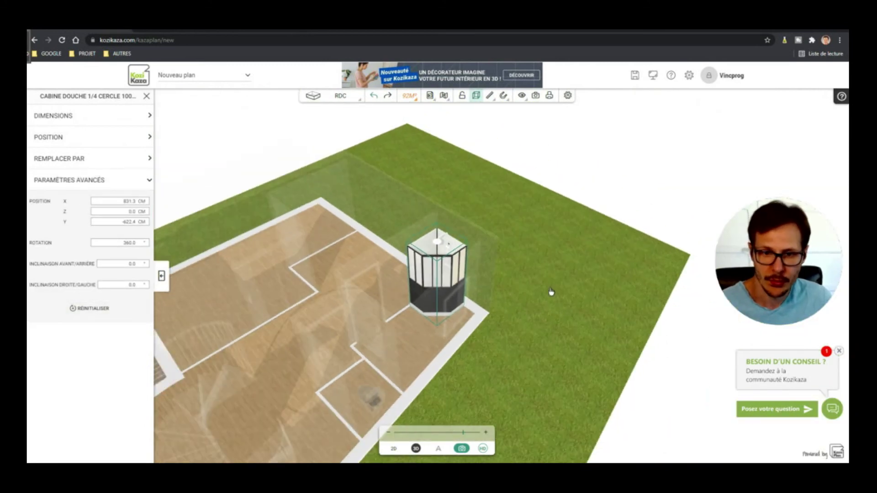
- Turn off wall transparency and examine the shower cabin through the bathroom window from outside the house
click(476, 96)
scroll(500, 264, up, 6)
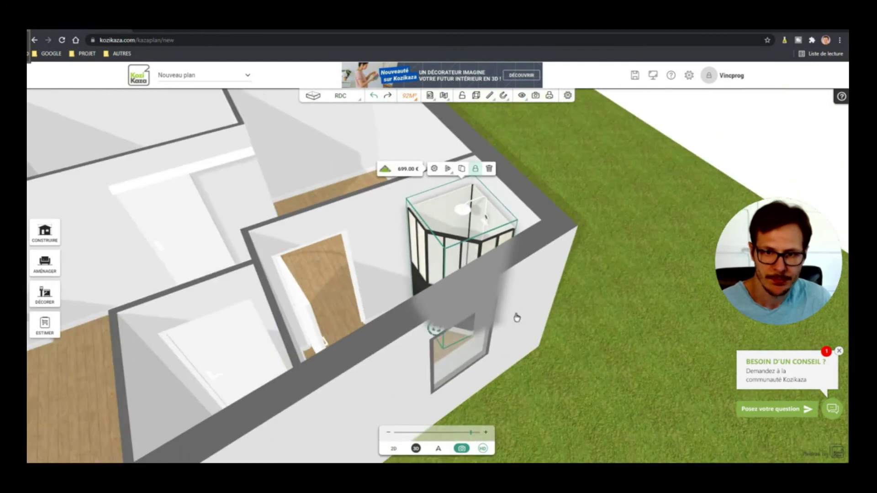
scroll(475, 411, up, 3)
click(463, 340)
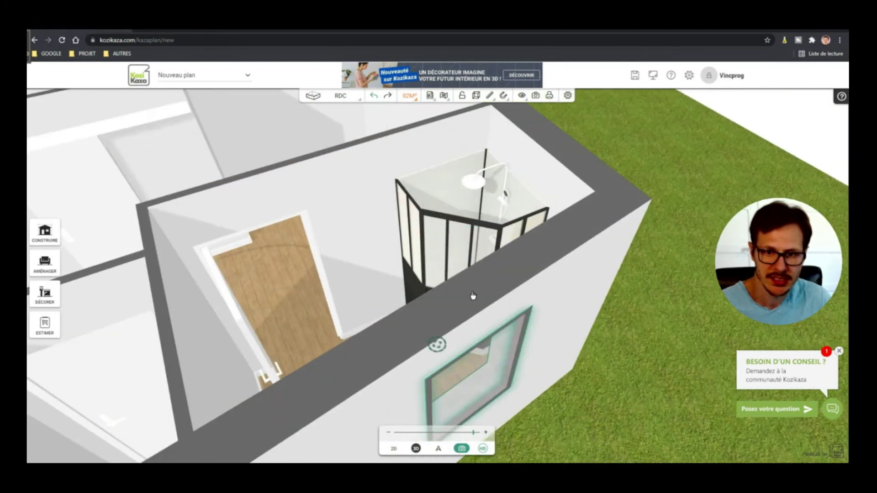
drag(638, 398, 644, 356)
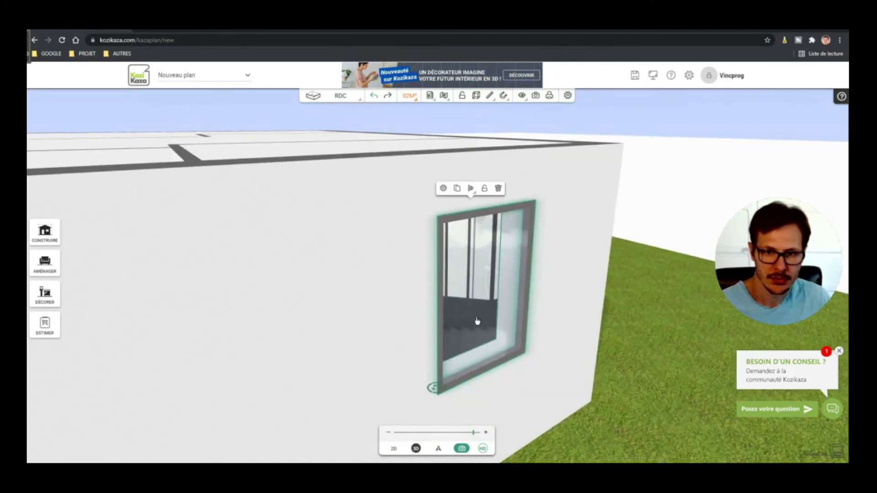
scroll(476, 321, up, 2)
scroll(420, 283, down, 3)
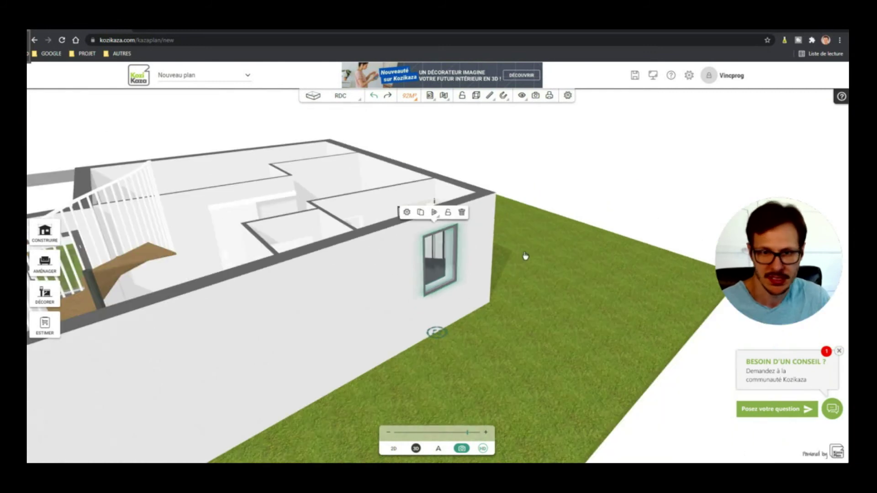
- Examine the bathroom and W.C. from inside the house, looking at the toilet through its open doorway
drag(541, 319, 648, 313)
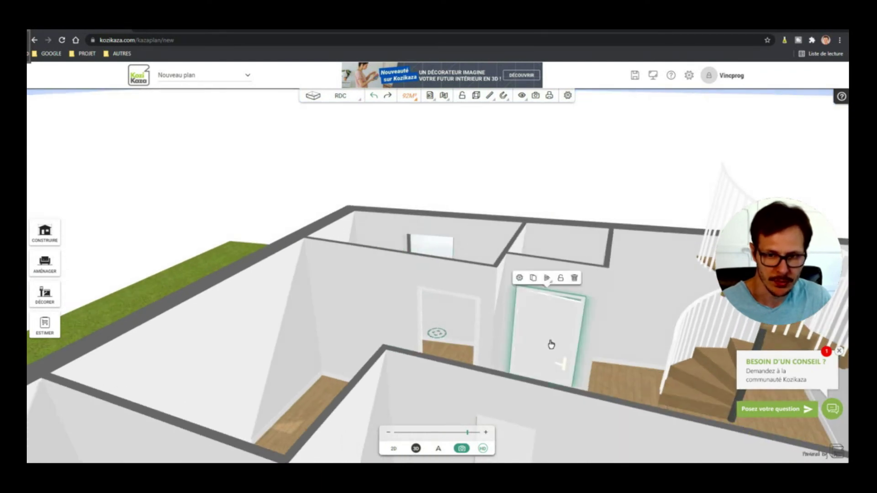
scroll(551, 345, down, 2)
drag(551, 345, 502, 366)
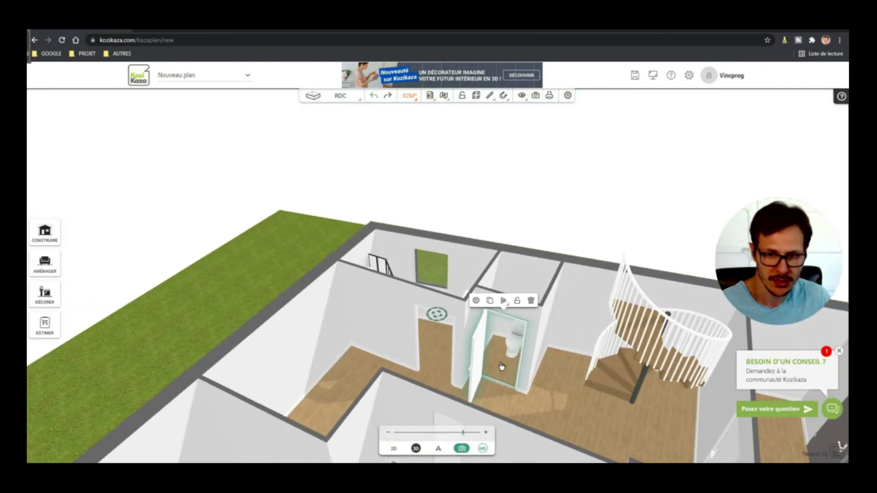
scroll(502, 365, up, 3)
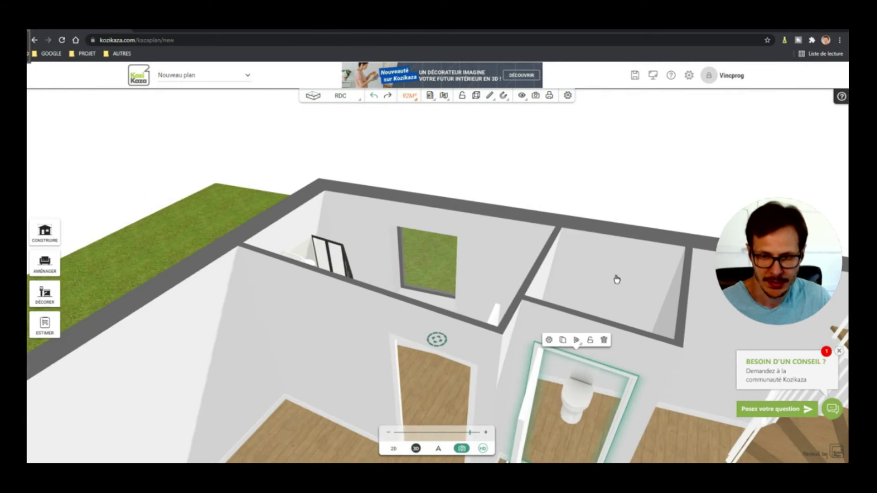
scroll(414, 299, down, 2)
drag(469, 261, 448, 313)
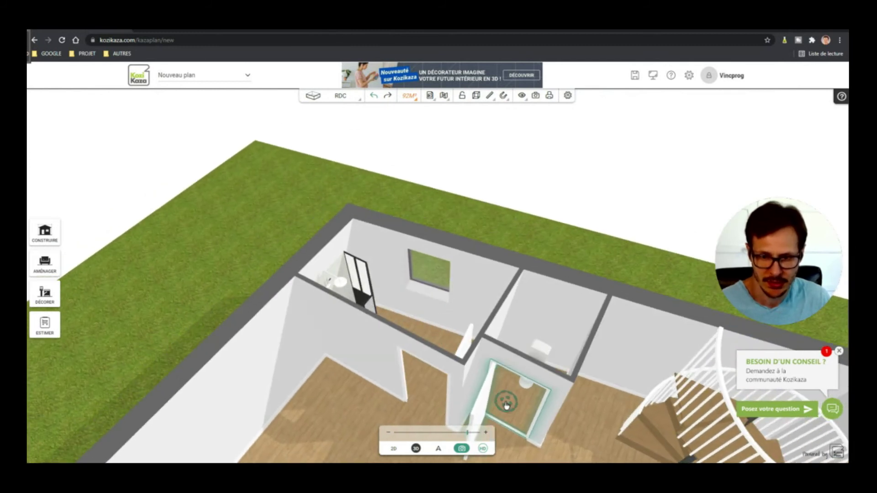
click(506, 405)
drag(588, 375, 658, 371)
scroll(489, 358, up, 5)
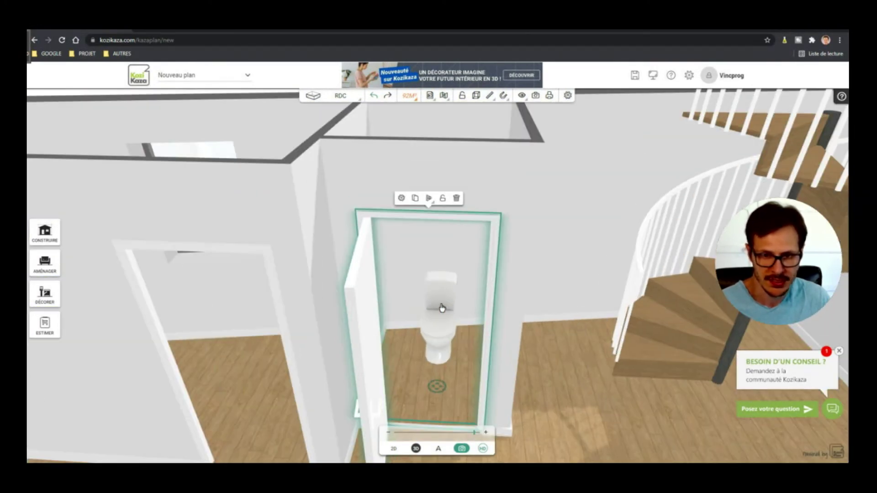
- Lock the toilet in place against the rear wall of the W.C
click(442, 308)
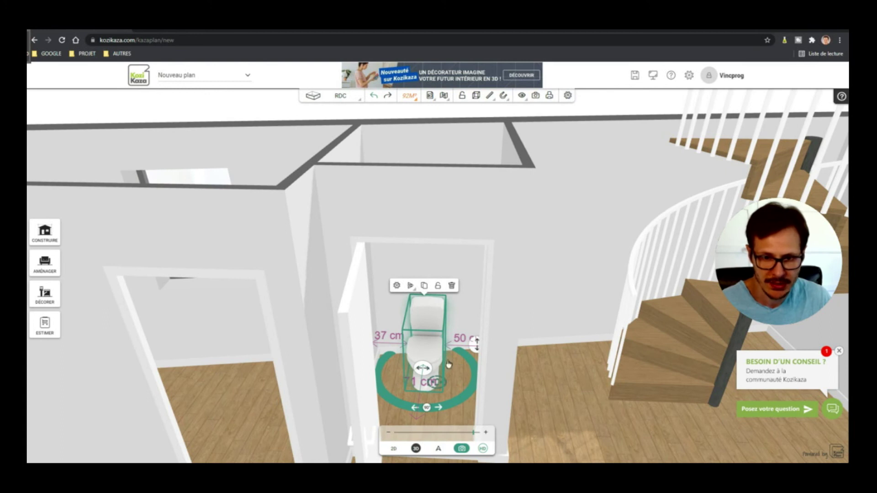
click(437, 286)
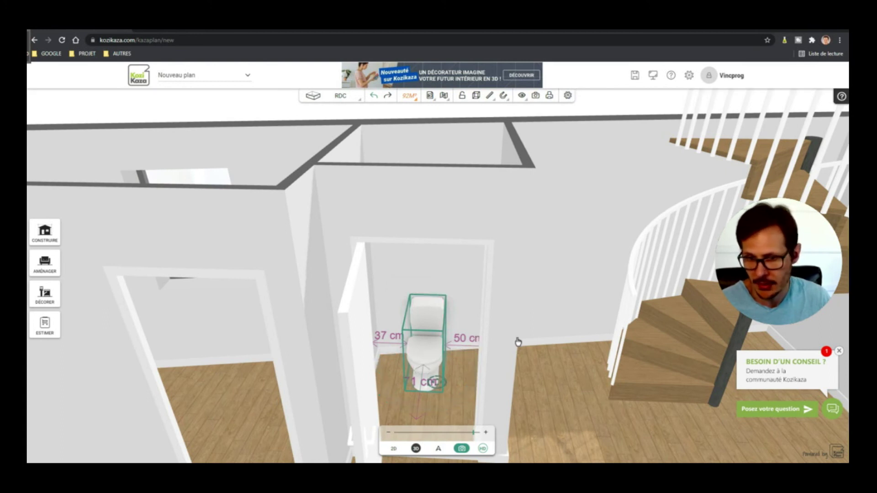
drag(461, 399, 339, 460)
drag(367, 289, 492, 273)
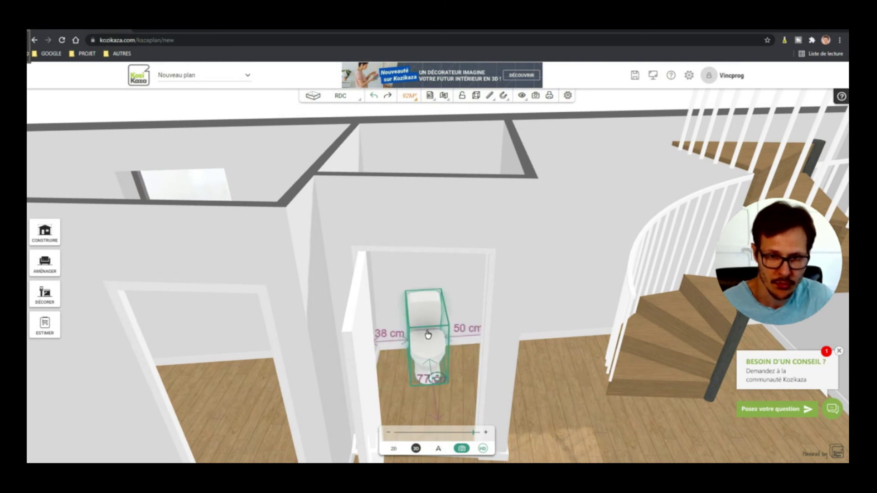
drag(517, 371, 505, 454)
drag(475, 269, 565, 324)
drag(485, 346, 409, 262)
drag(539, 282, 441, 289)
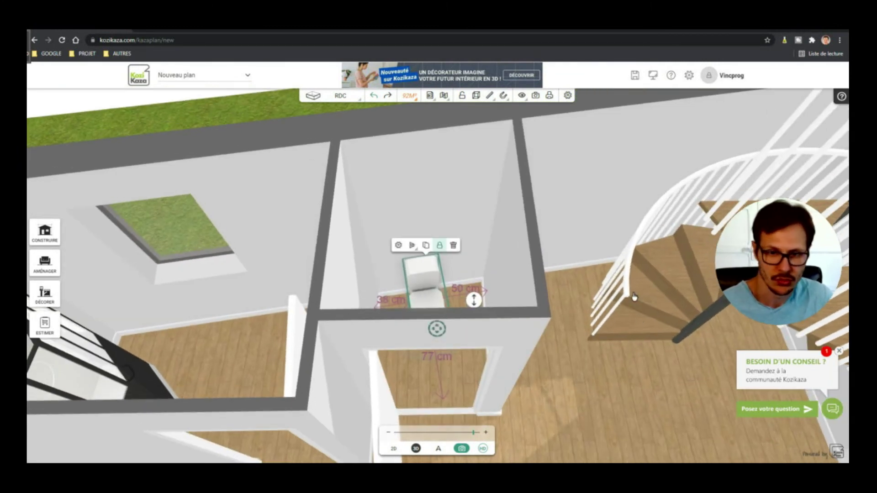
- Select the spiral staircase and examine its clearance from the W.C. wall
drag(596, 339, 523, 292)
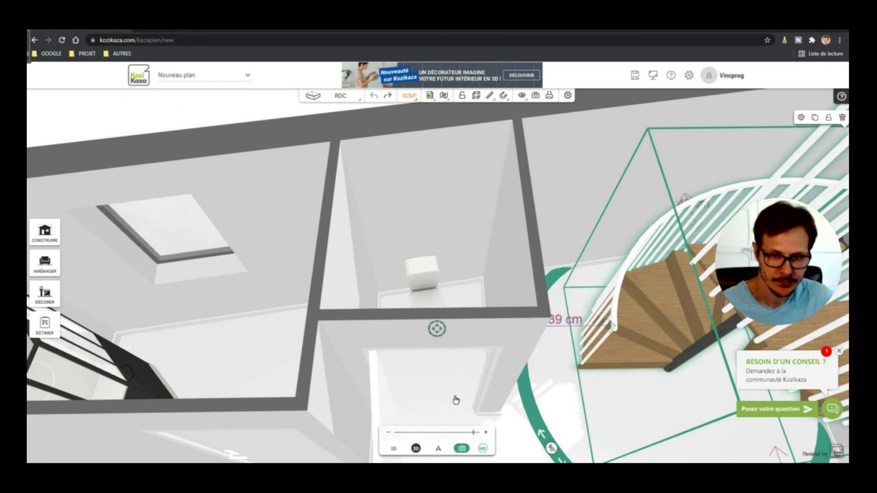
scroll(454, 400, up, 6)
drag(515, 305, 440, 334)
drag(466, 248, 494, 284)
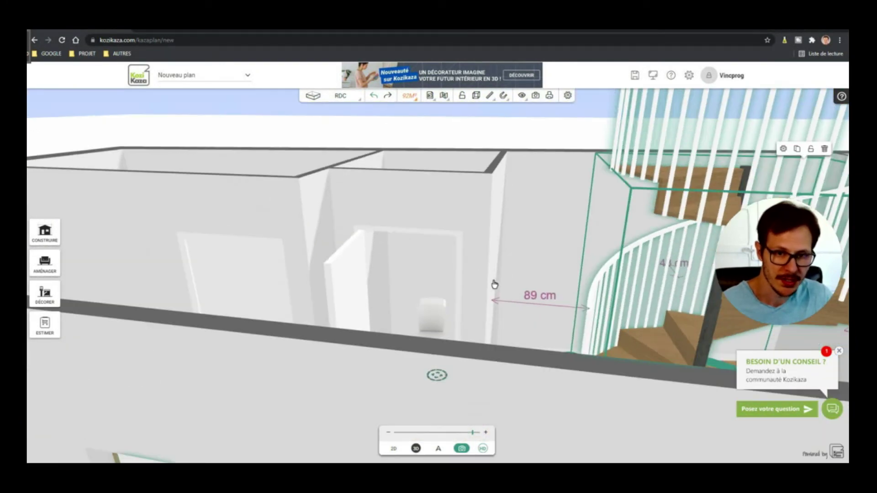
- Paint the W.C.'s skirting boards with a pale lavender-grey Luxens paint
drag(610, 274, 382, 386)
scroll(384, 386, up, 5)
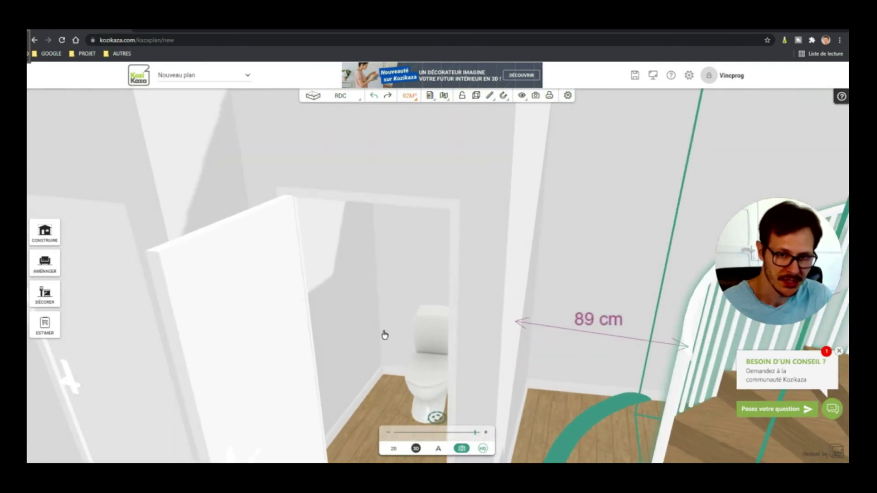
click(43, 296)
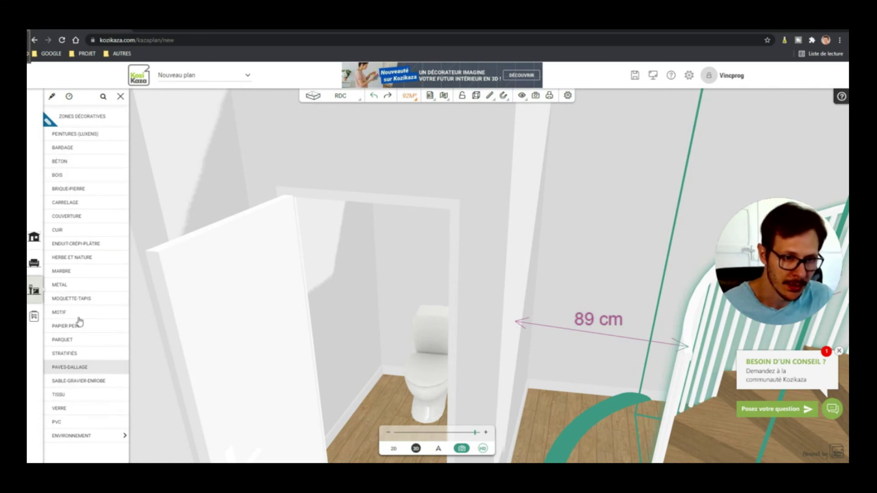
click(77, 134)
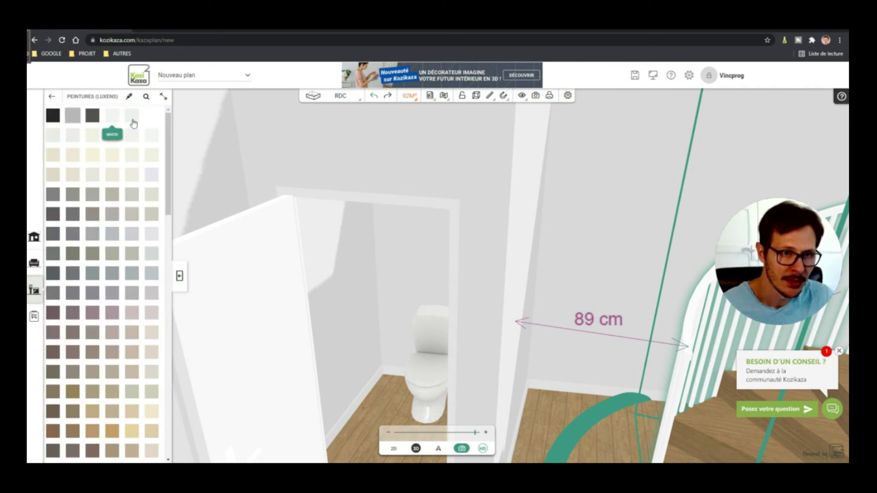
click(151, 178)
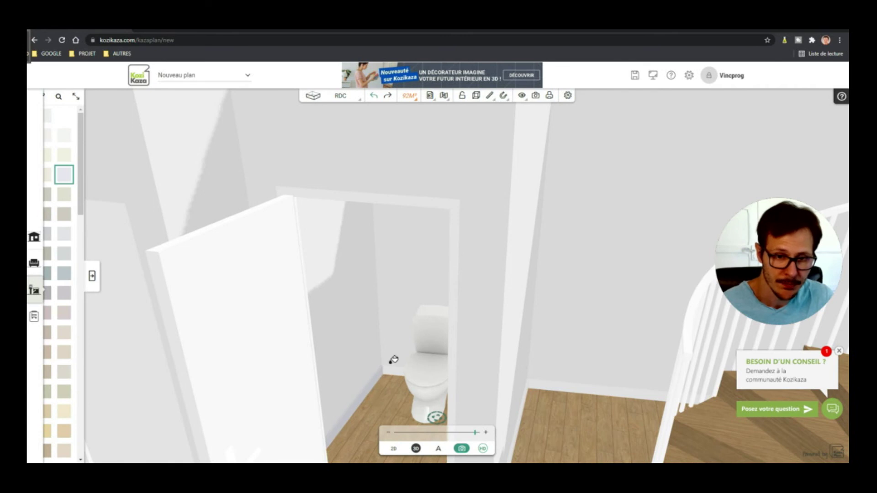
drag(425, 397, 204, 418)
drag(448, 286, 419, 317)
scroll(458, 243, up, 3)
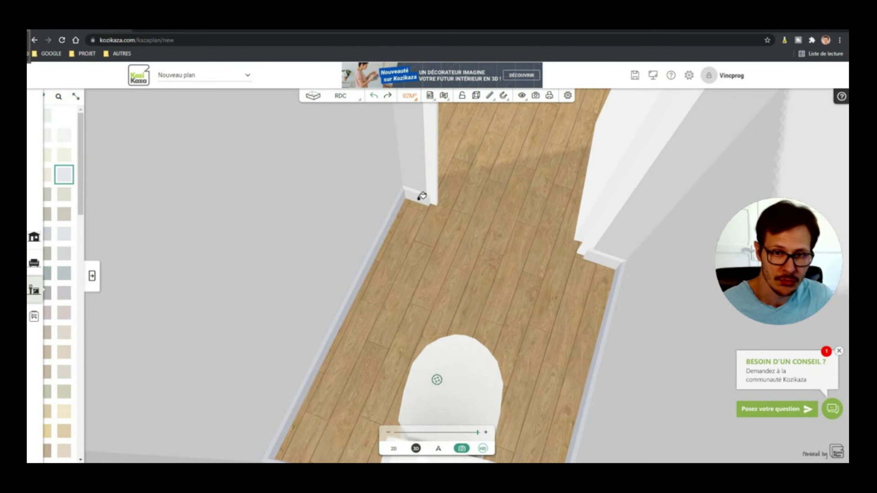
drag(588, 202, 564, 215)
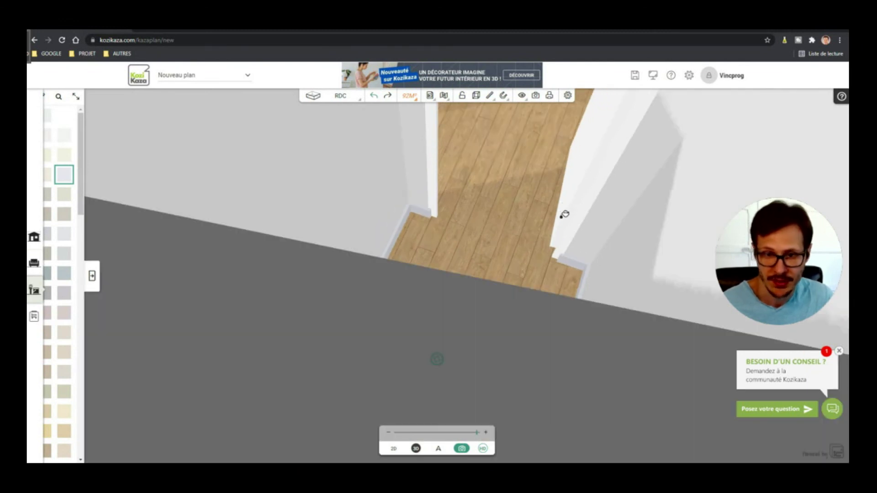
drag(534, 319, 429, 359)
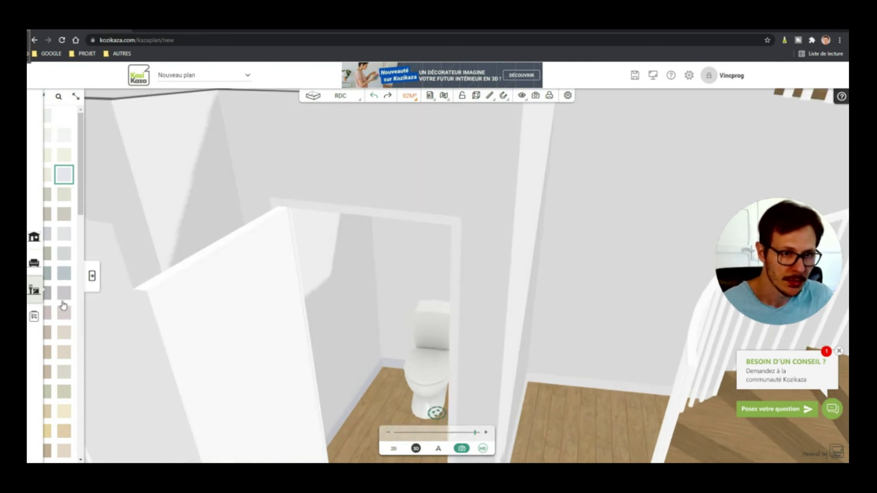
- Cover the W.C.'s interior walls with a golden knotty wood finish, trying the same wood on the toilet and undoing that
click(93, 277)
click(52, 97)
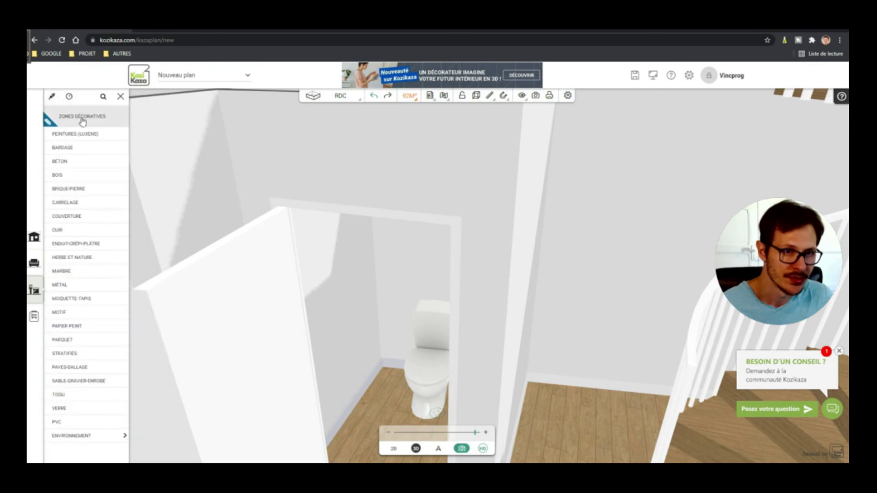
click(73, 179)
click(139, 116)
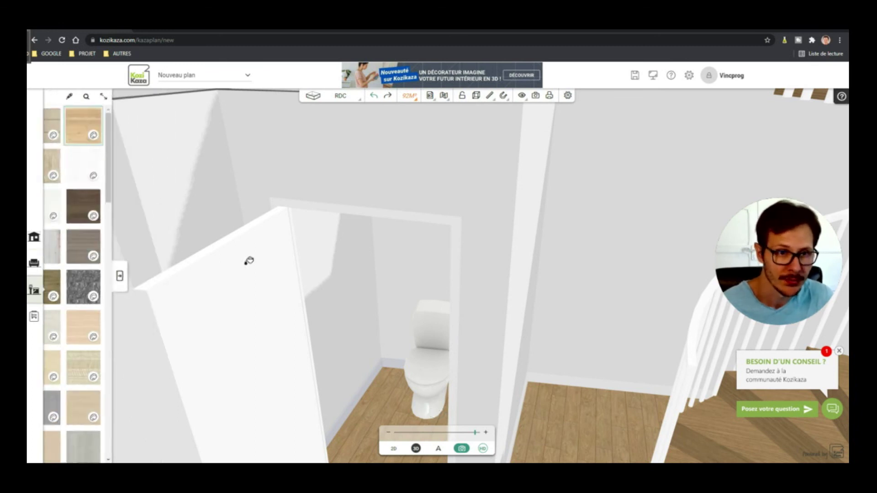
click(352, 269)
click(423, 248)
drag(391, 304, 464, 303)
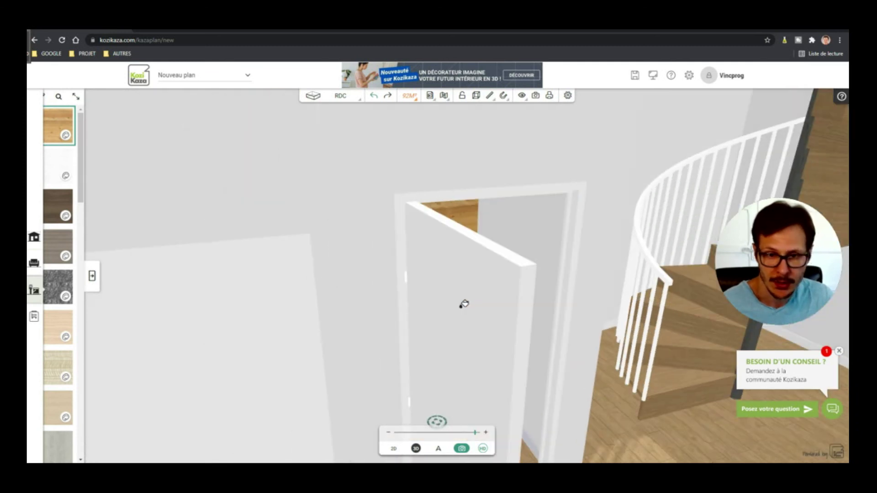
click(527, 231)
drag(532, 303, 430, 392)
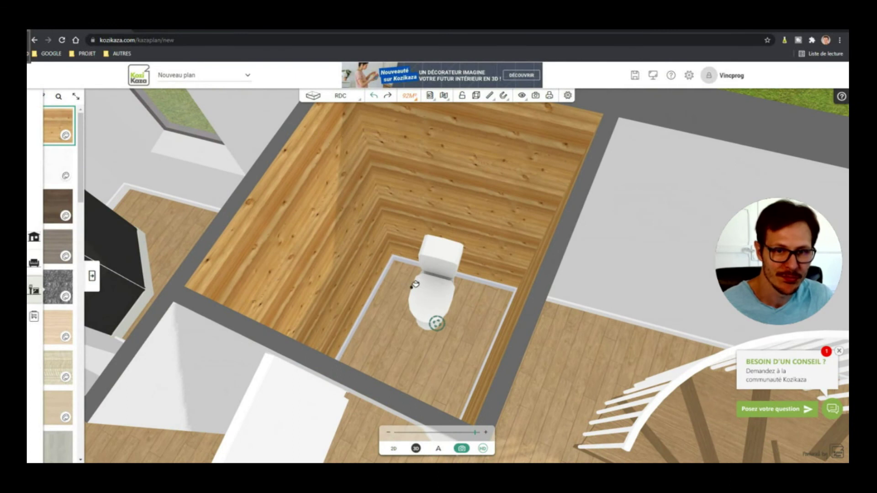
click(426, 298)
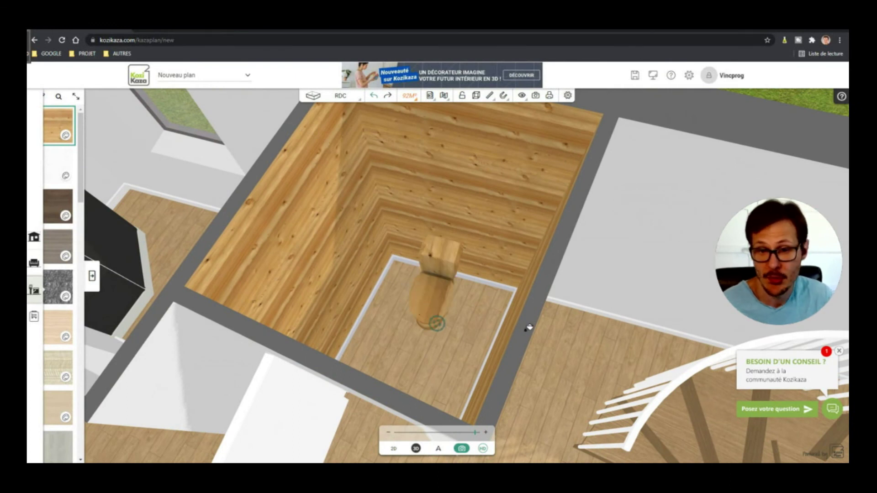
key(ctrl+z)
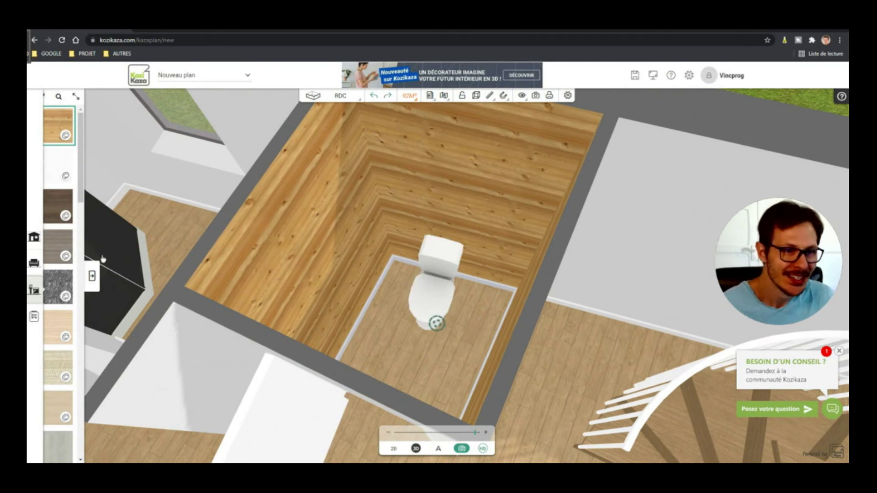
- Cover the W.C. floor with the beige patterned tile and try the same tile on the open W.C. door
click(93, 282)
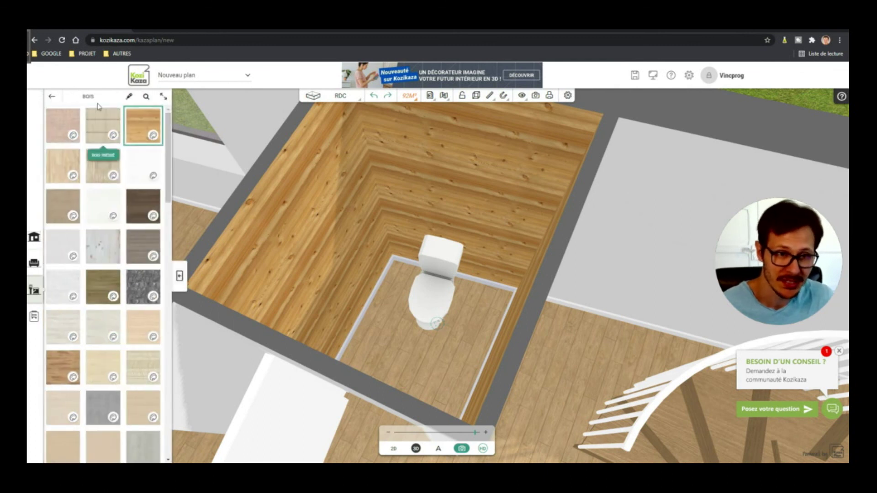
click(55, 99)
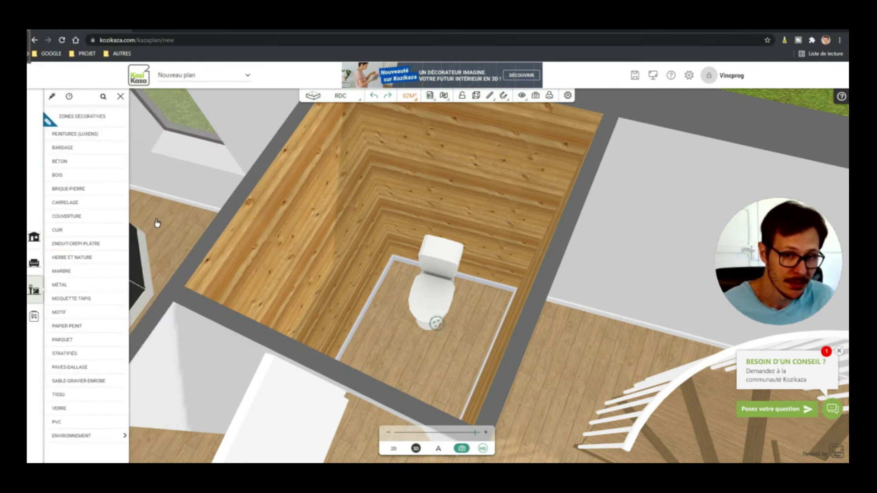
click(64, 202)
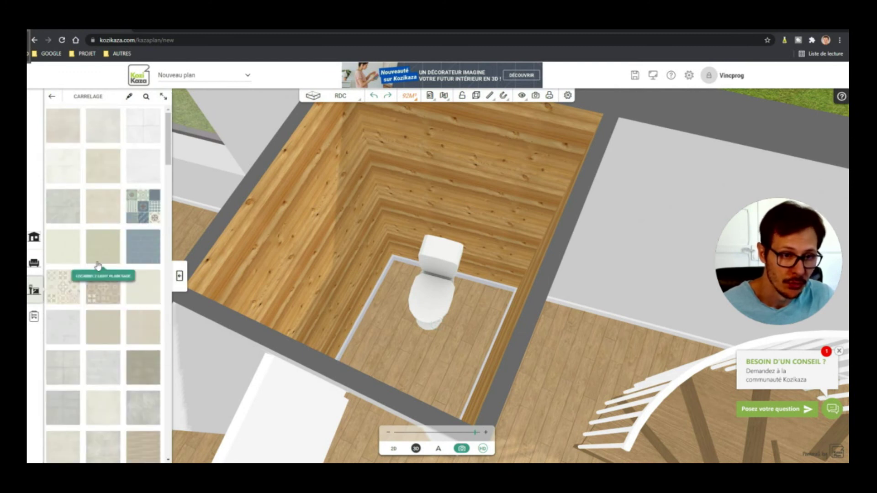
click(106, 291)
click(388, 347)
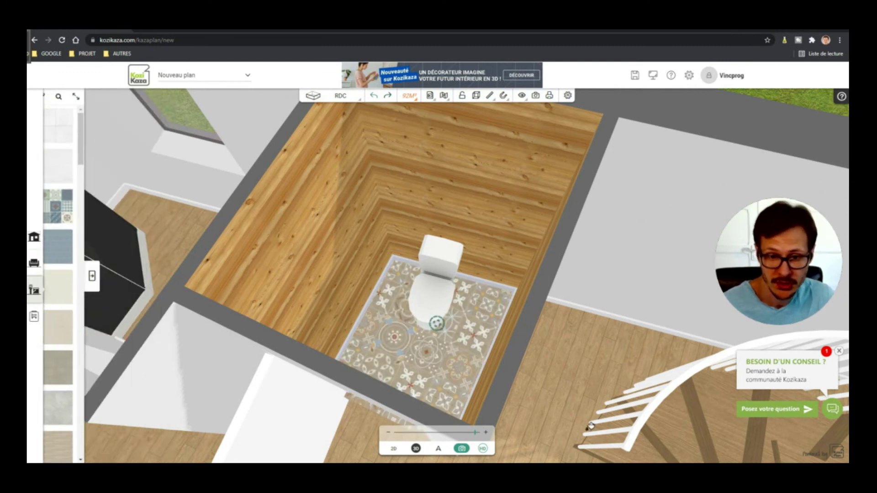
drag(358, 407, 328, 316)
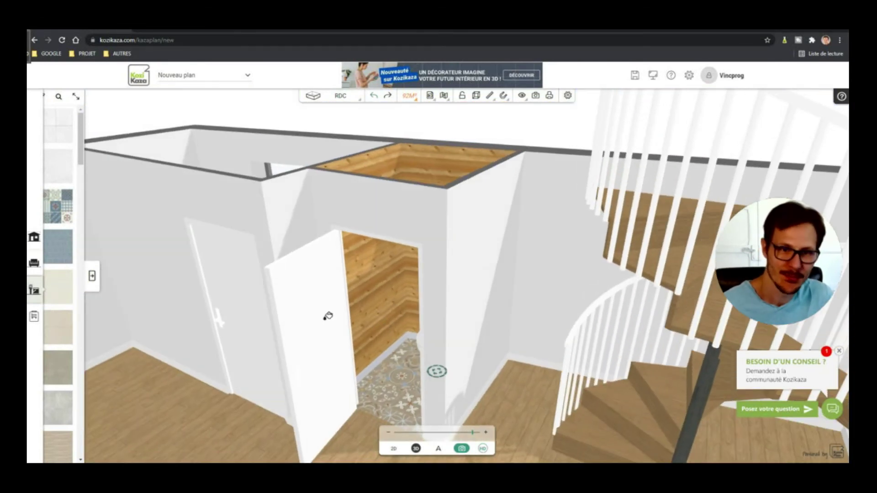
click(327, 315)
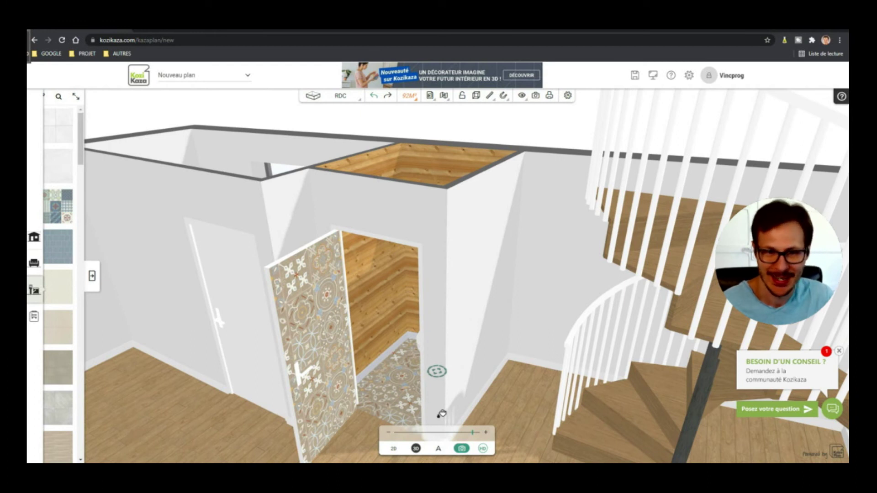
- Apply a dark grey metal finish to the W.C. door's handle
click(93, 276)
click(50, 95)
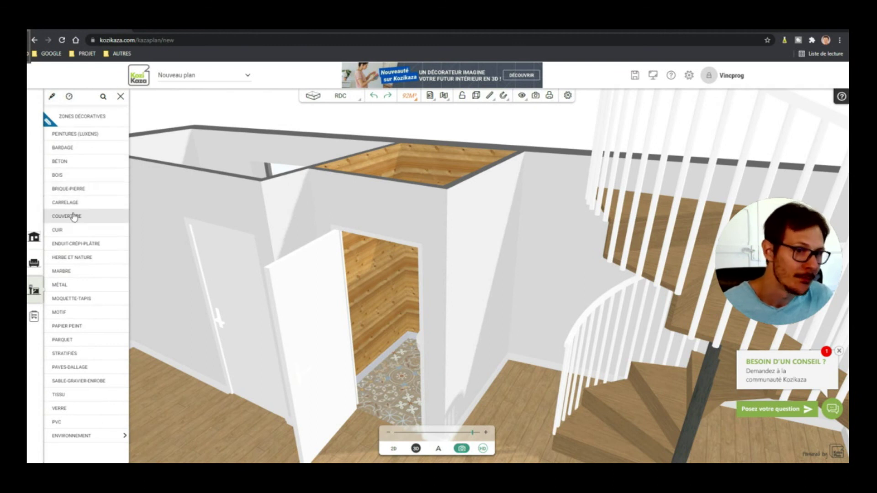
click(74, 286)
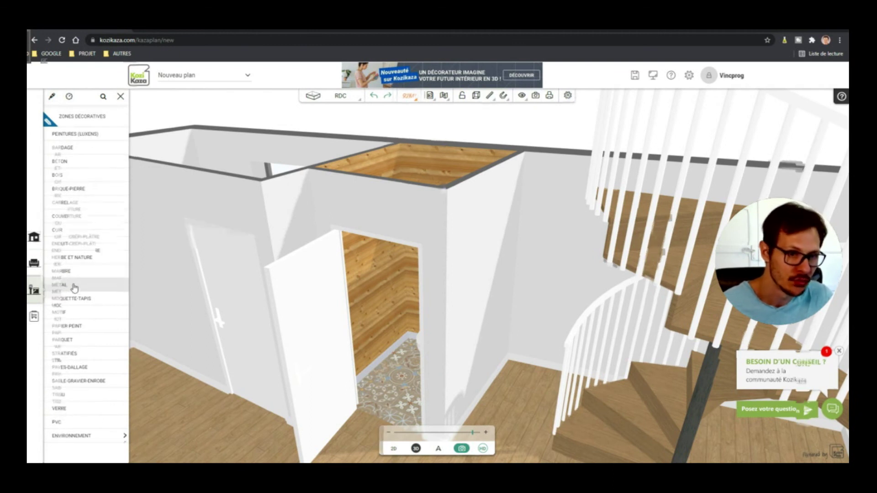
click(74, 288)
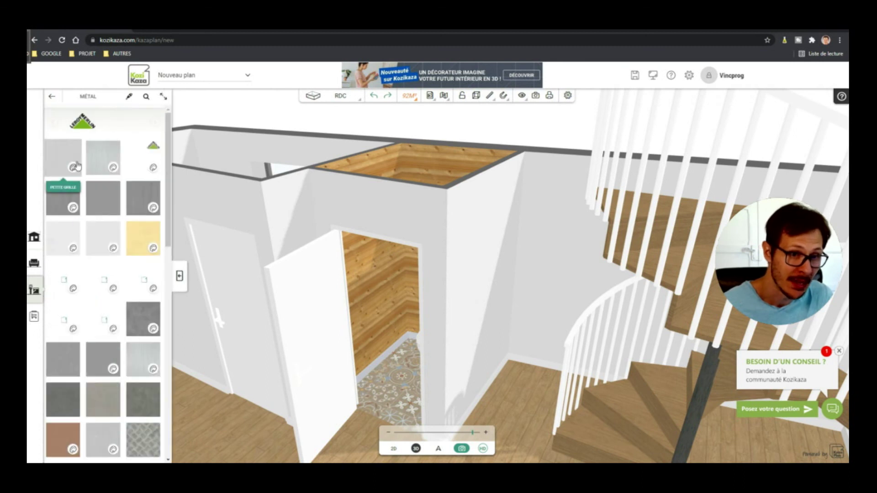
click(54, 163)
drag(303, 402, 438, 434)
scroll(526, 454, up, 3)
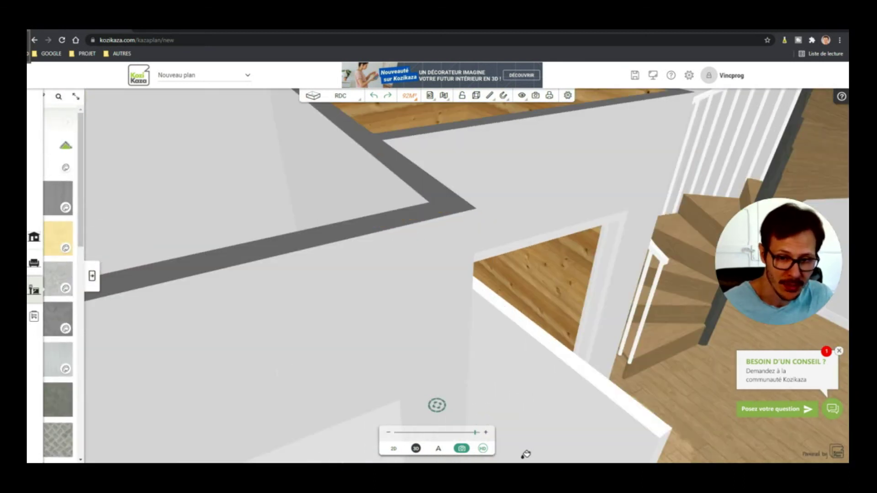
scroll(622, 433, up, 5)
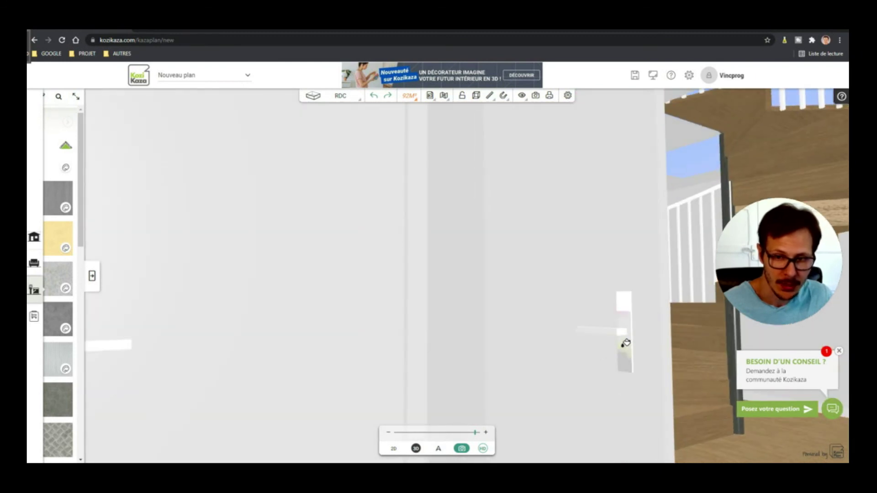
click(626, 343)
- Apply the dark grey metal finish to the spiral staircase's handrail and balusters
scroll(632, 347, up, 2)
scroll(624, 351, down, 3)
mouse_move(644, 408)
mouse_down()
mouse_move(533, 419)
mouse_move(629, 413)
mouse_move(627, 421)
mouse_up()
scroll(434, 368, down, 2)
drag(574, 309, 564, 382)
scroll(622, 311, up, 2)
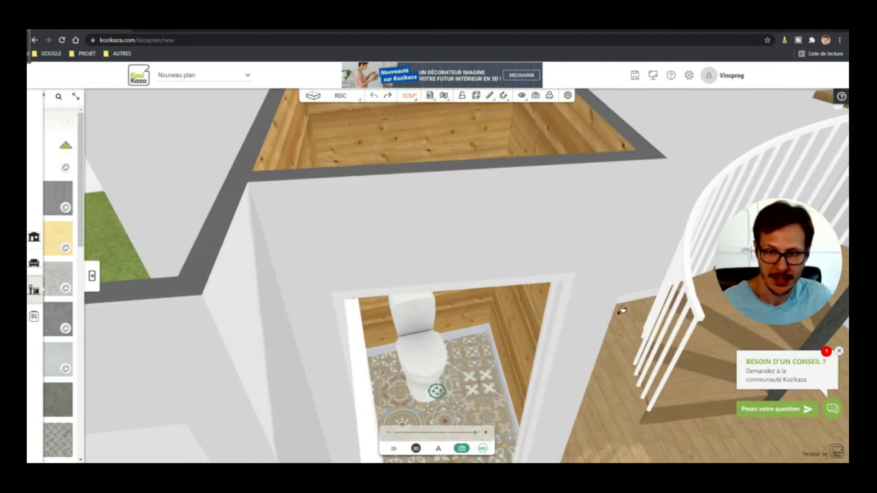
click(696, 297)
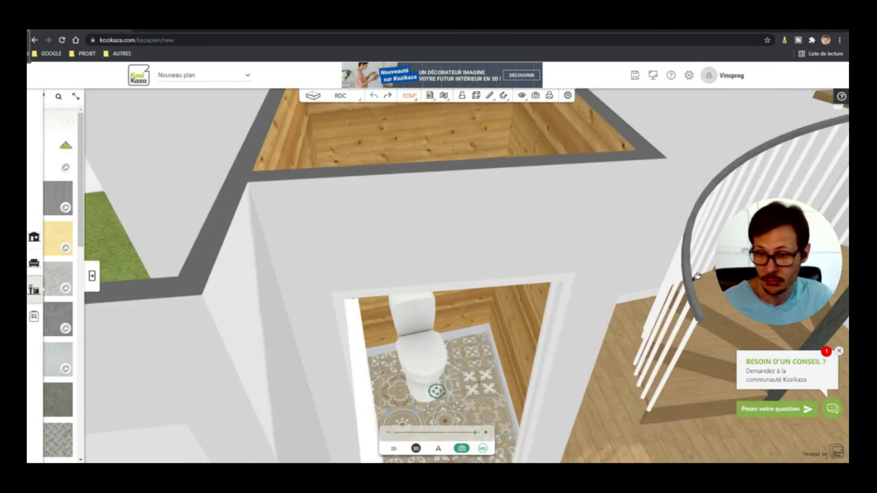
scroll(628, 305, down, 2)
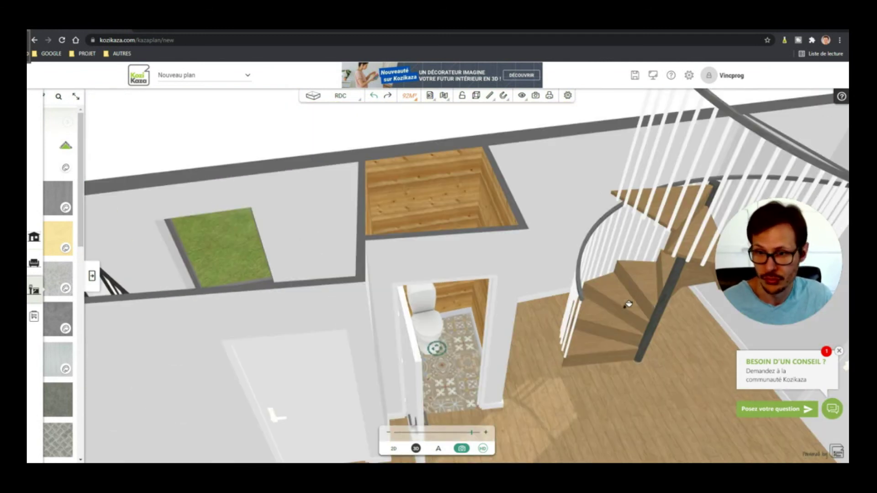
scroll(739, 161, up, 1)
click(739, 160)
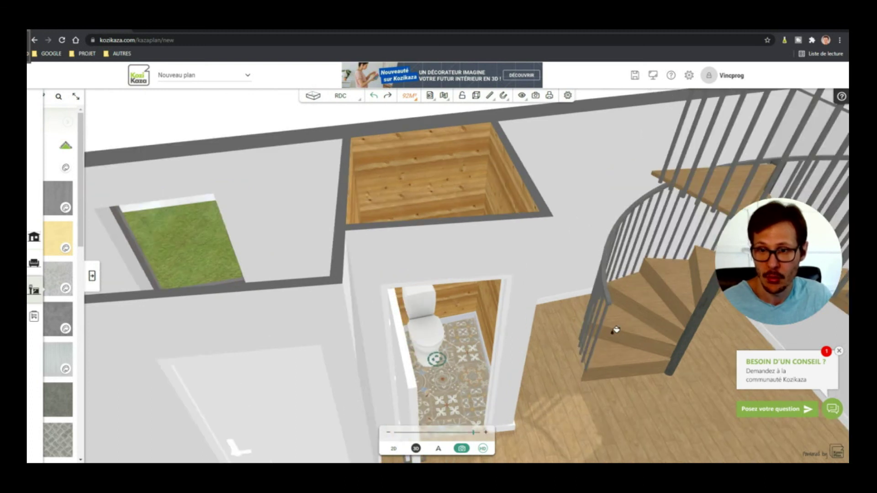
- Try the dark grey metal finish on the closed bathroom door's handle and undo it
scroll(495, 273, down, 5)
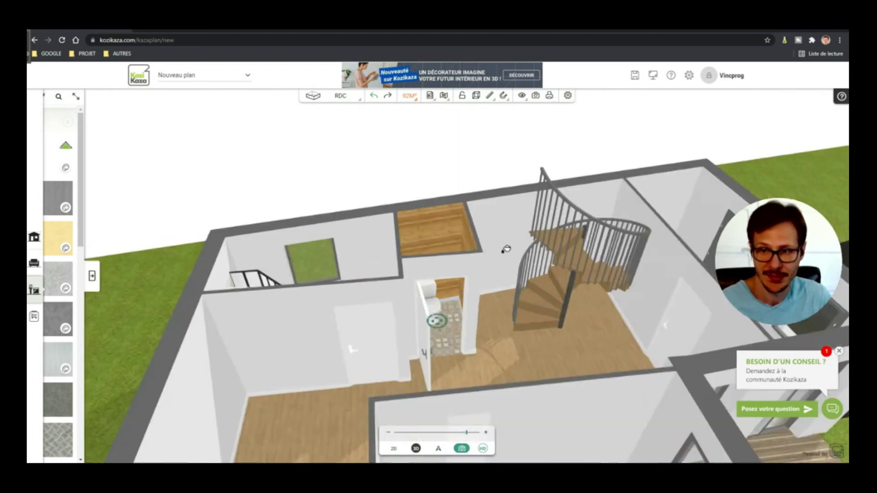
drag(633, 293, 585, 292)
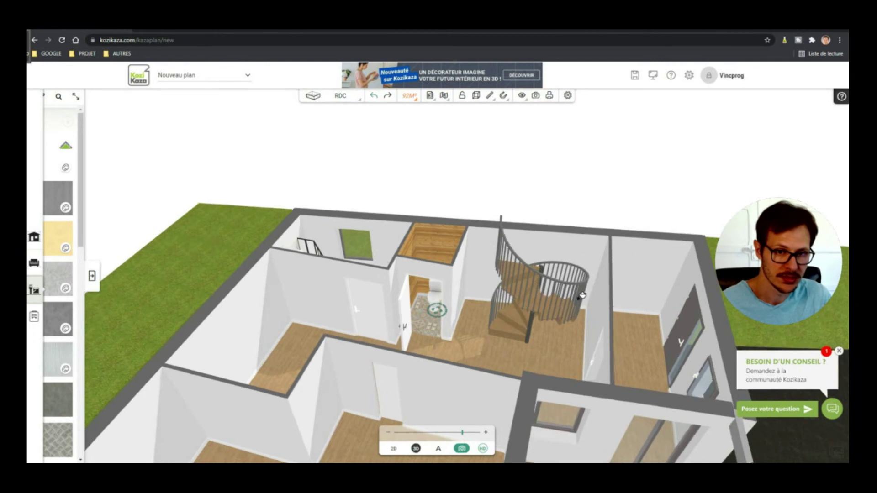
scroll(338, 311, up, 5)
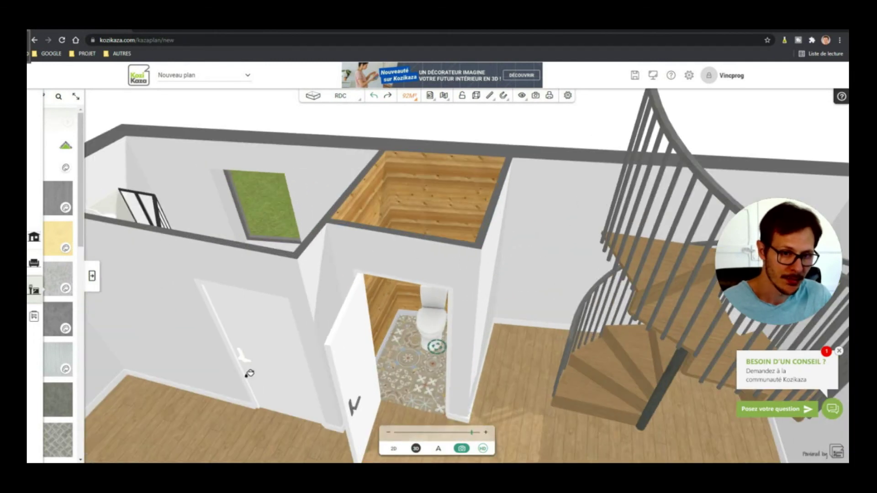
click(242, 357)
key(ctrl+z)
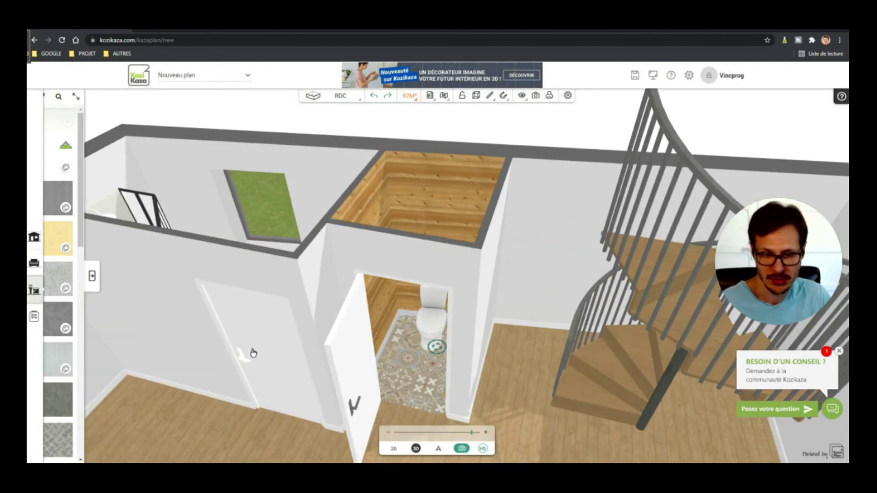
- Stop applying finishes and examine the decorated W.C. through its doorway and the bathroom door beside it
scroll(251, 354, up, 3)
scroll(457, 302, down, 3)
click(436, 351)
click(402, 376)
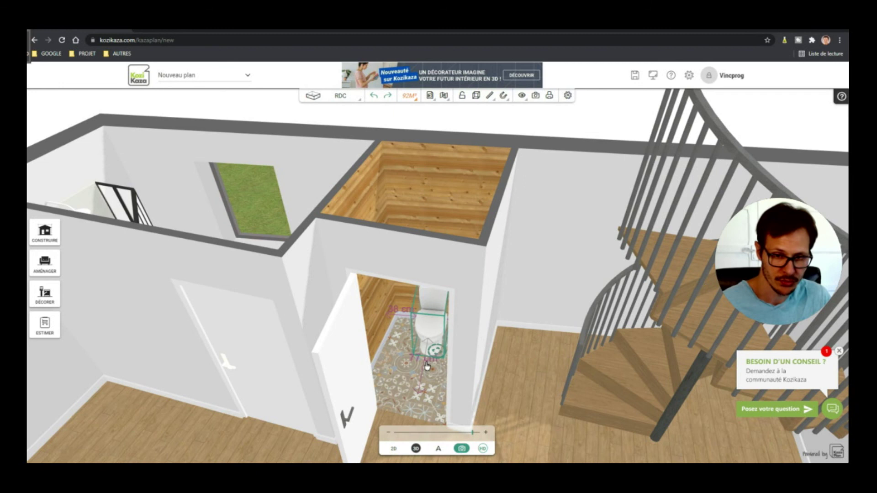
scroll(436, 359, up, 3)
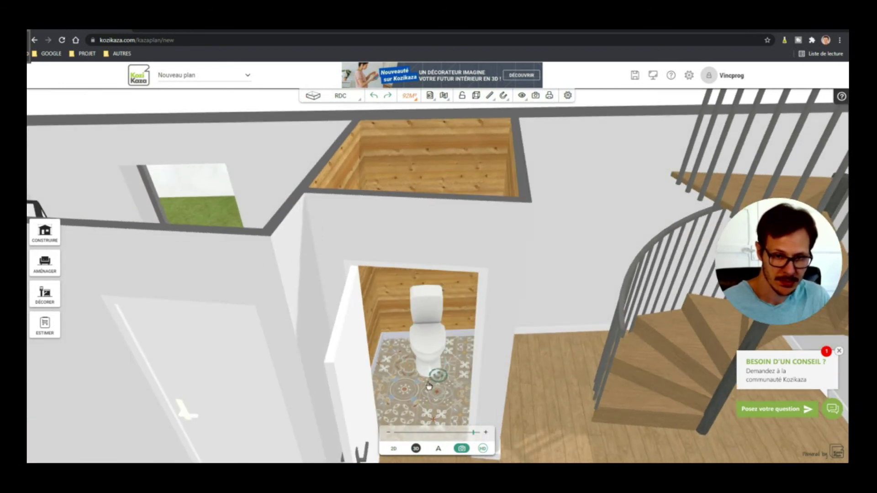
drag(242, 459, 246, 455)
mouse_move(293, 425)
mouse_down()
mouse_move(262, 423)
mouse_move(506, 460)
mouse_move(567, 438)
mouse_move(539, 381)
mouse_move(542, 369)
mouse_up()
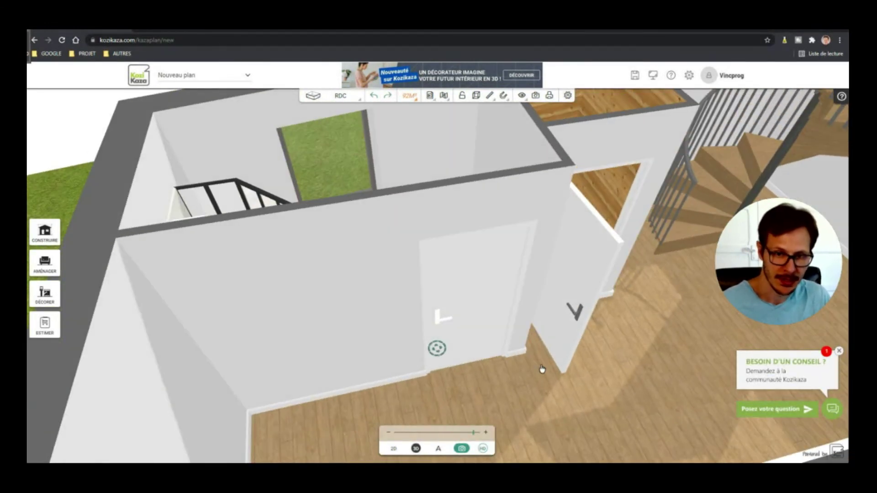
- Apply the Voilage fabric finish to the room's walls around the closed bathroom door and the W.C. doorway
scroll(524, 378, up, 2)
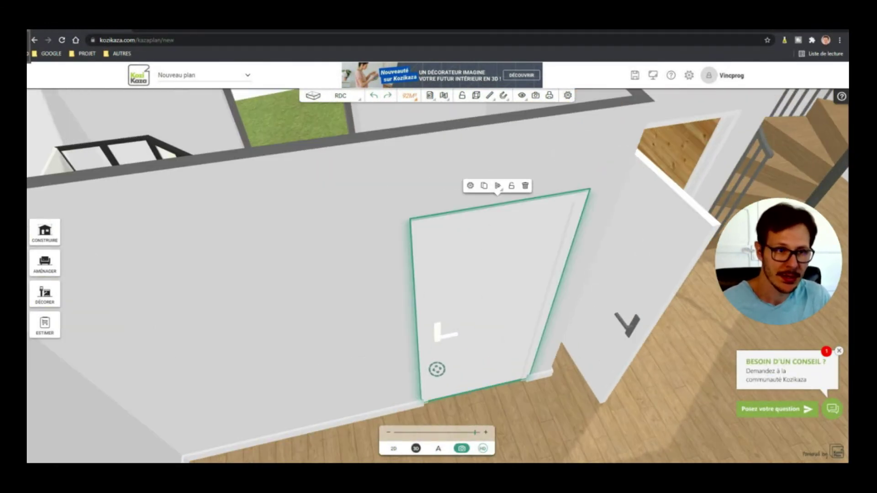
click(46, 282)
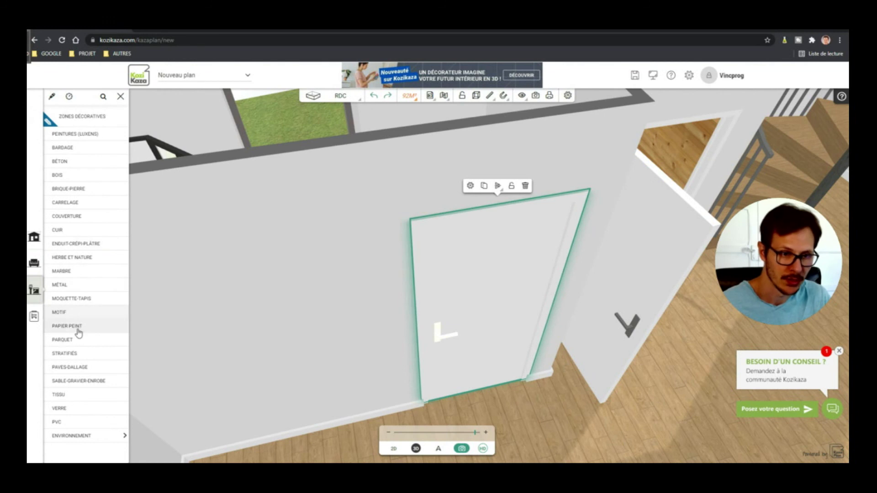
click(86, 395)
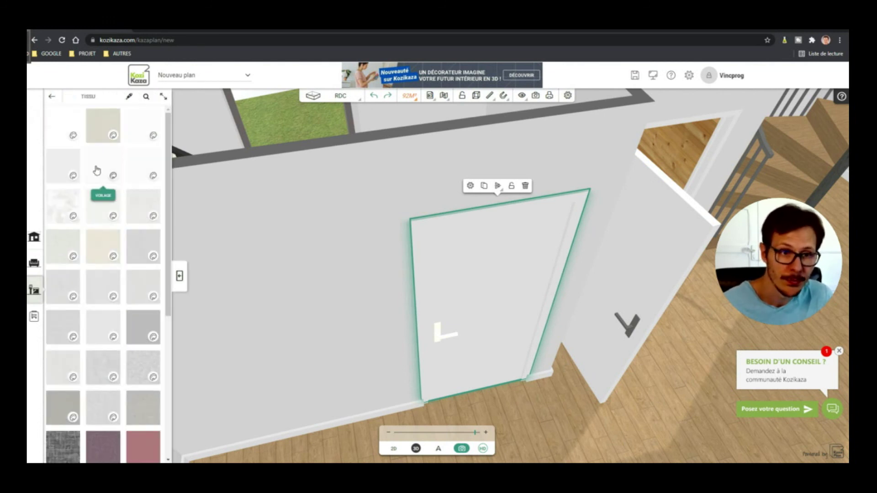
click(96, 171)
click(315, 293)
scroll(436, 328, down, 3)
drag(439, 329, 196, 291)
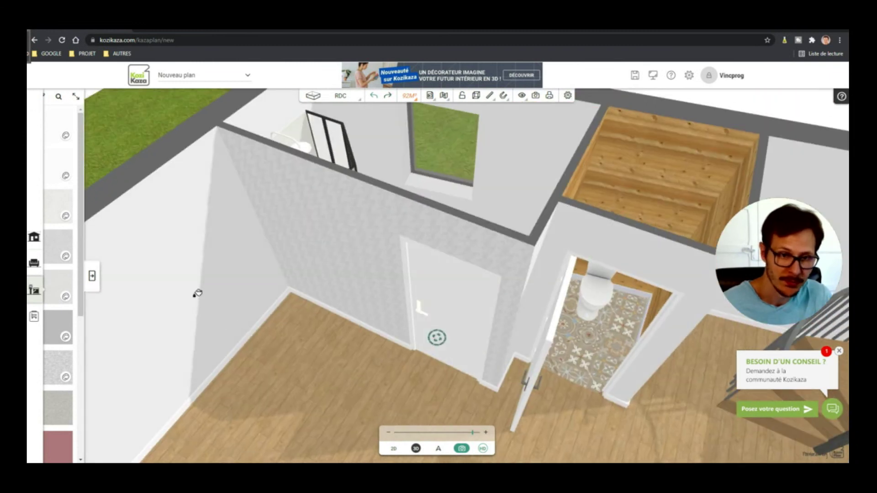
click(602, 242)
- Try the Voilage fabric finish on the closed bathroom door and undo it
scroll(470, 297, up, 2)
click(473, 278)
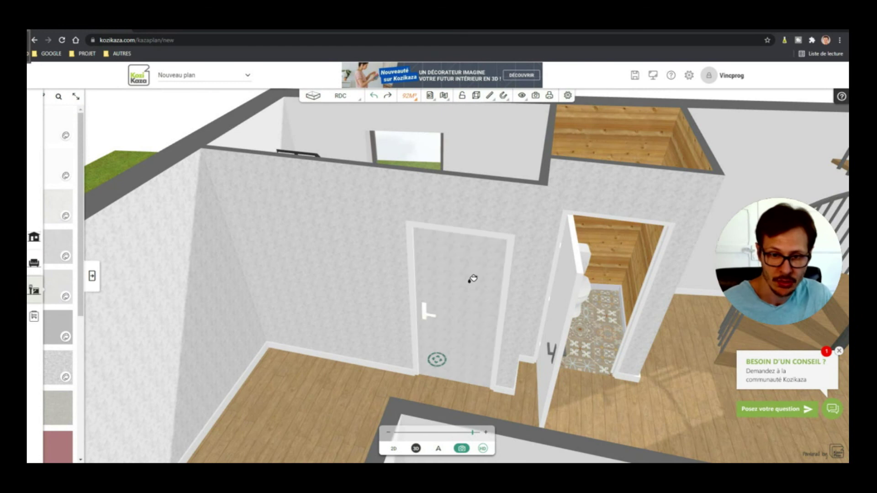
key(ctrl+z)
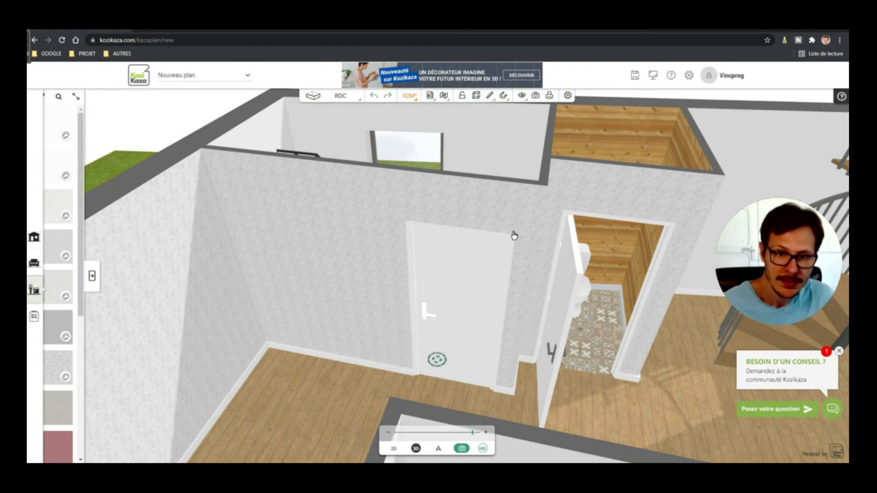
- Place the Sacha floor lamp in the corner of the room beside the closed bathroom door
click(93, 279)
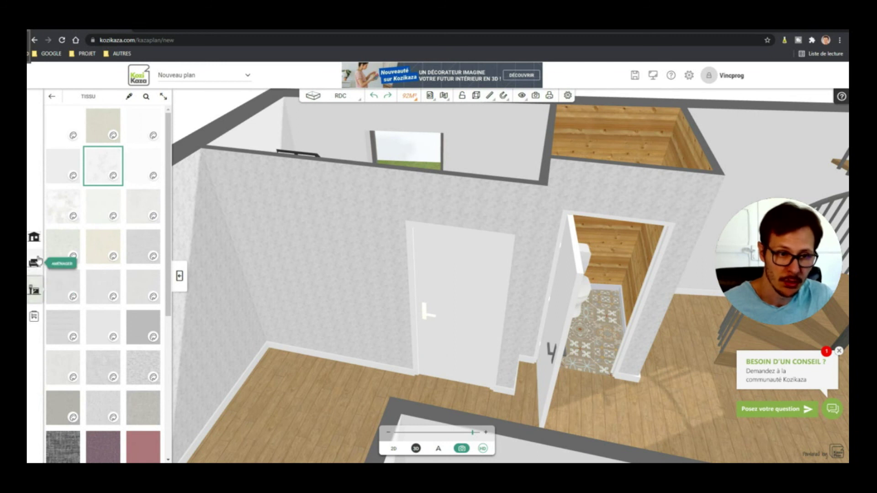
click(35, 265)
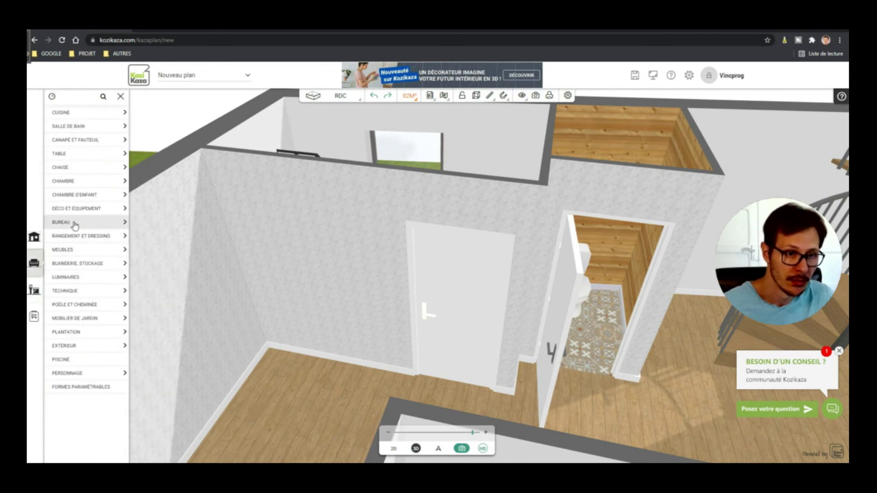
click(85, 278)
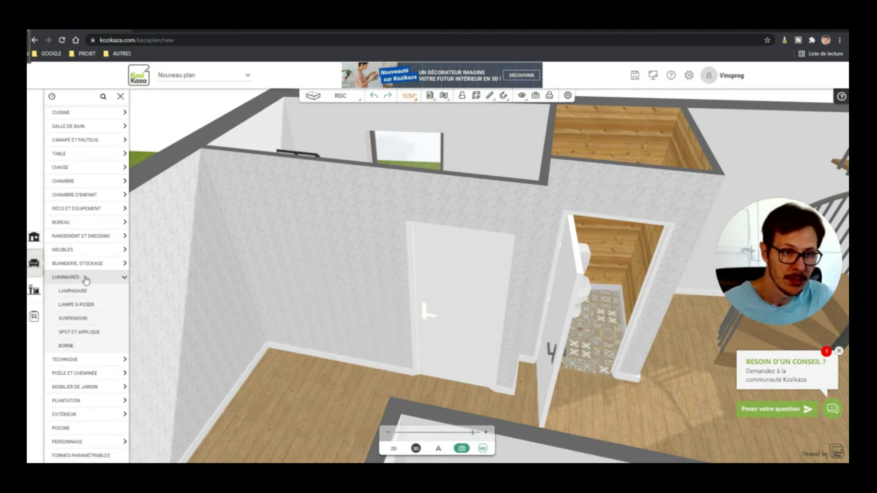
click(83, 291)
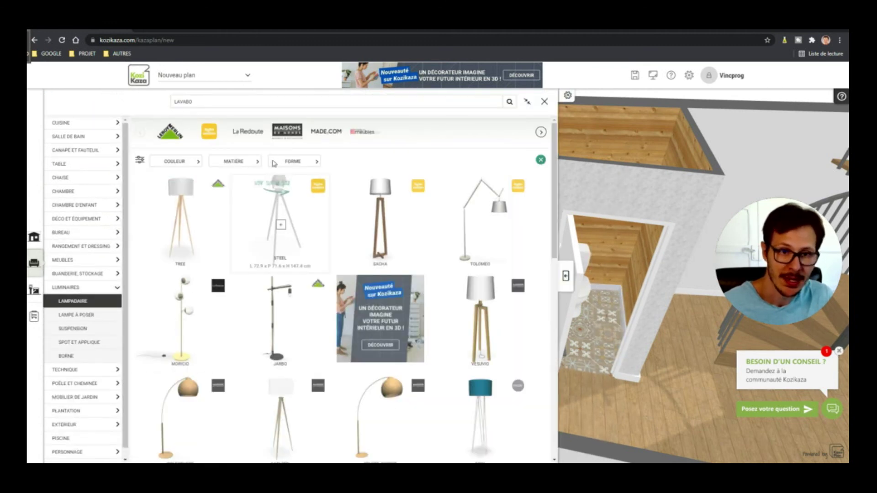
click(380, 219)
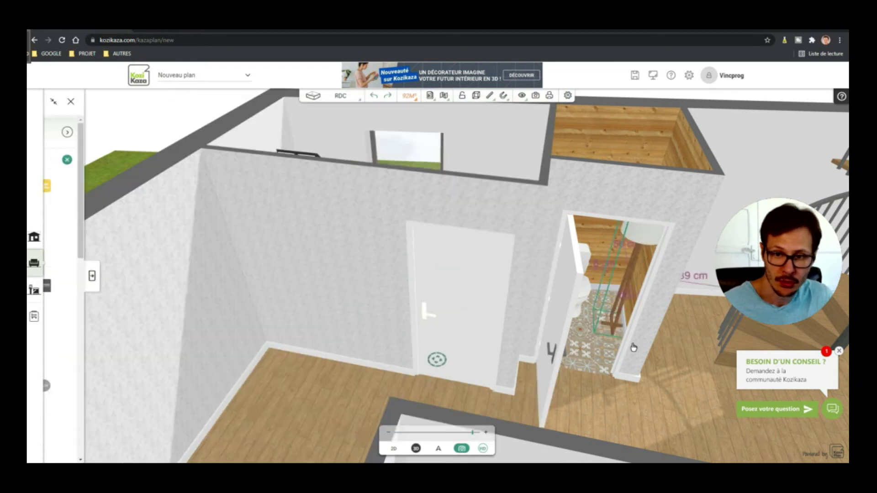
click(305, 364)
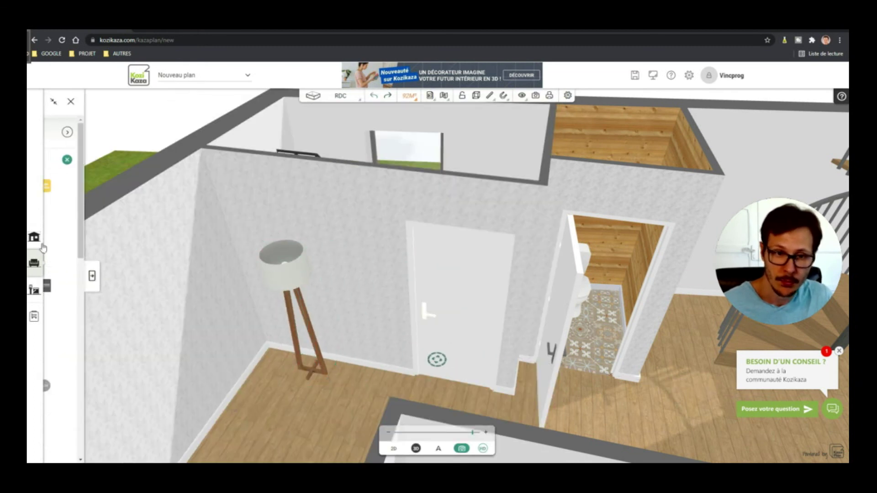
- Hang the Ionos pendant light in the large ground-floor room next to the terrace
click(91, 277)
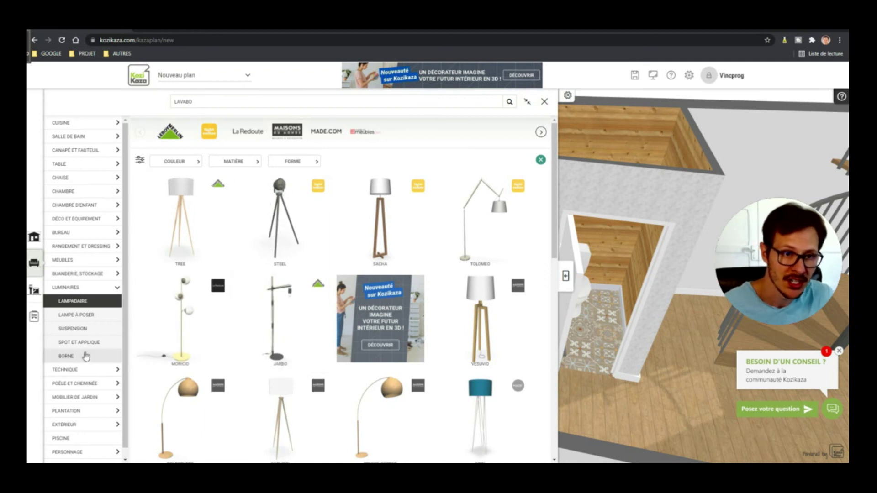
click(73, 329)
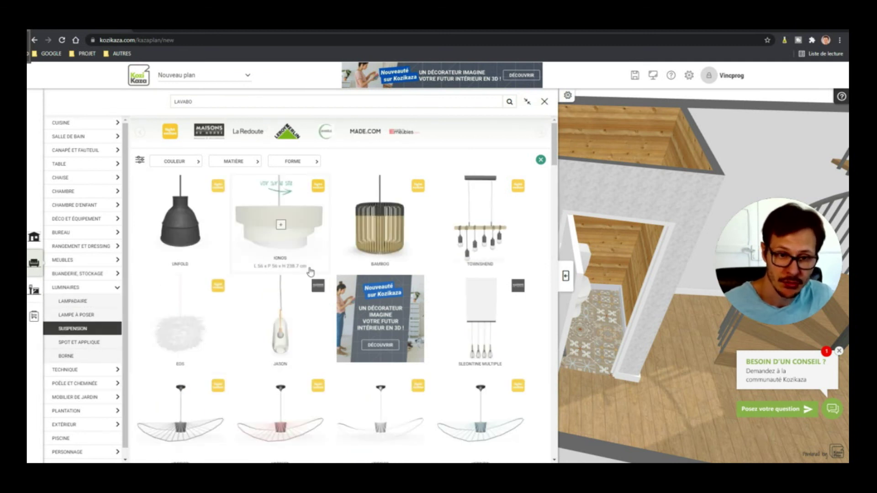
click(304, 223)
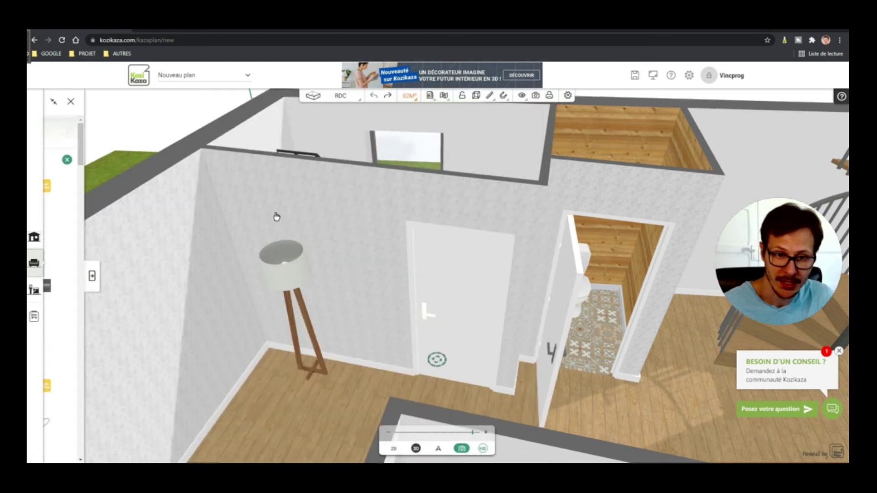
scroll(276, 216, down, 3)
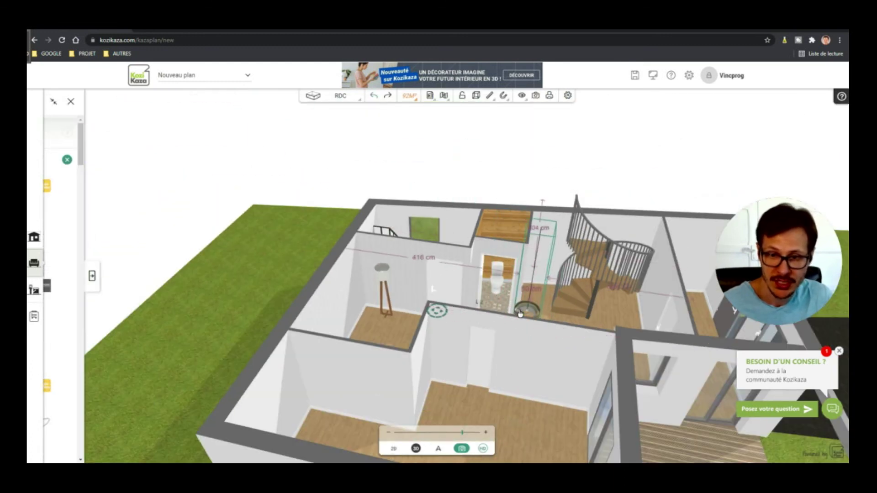
scroll(520, 314, down, 2)
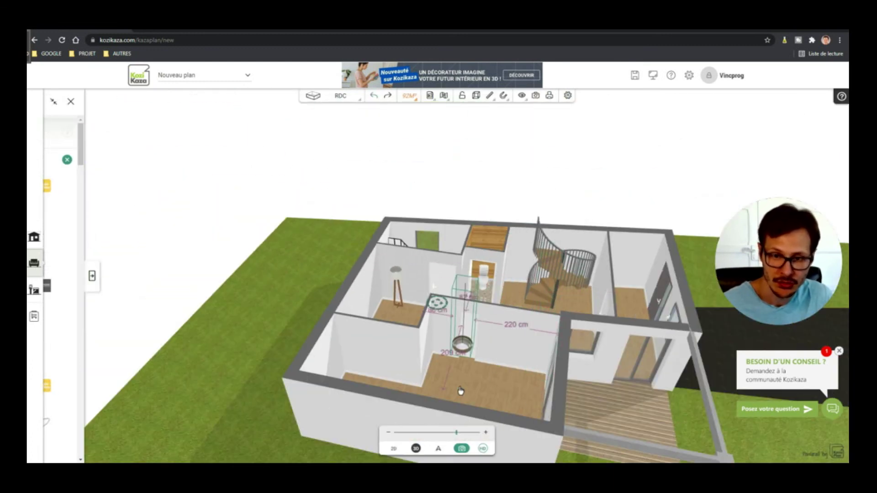
drag(492, 366, 423, 405)
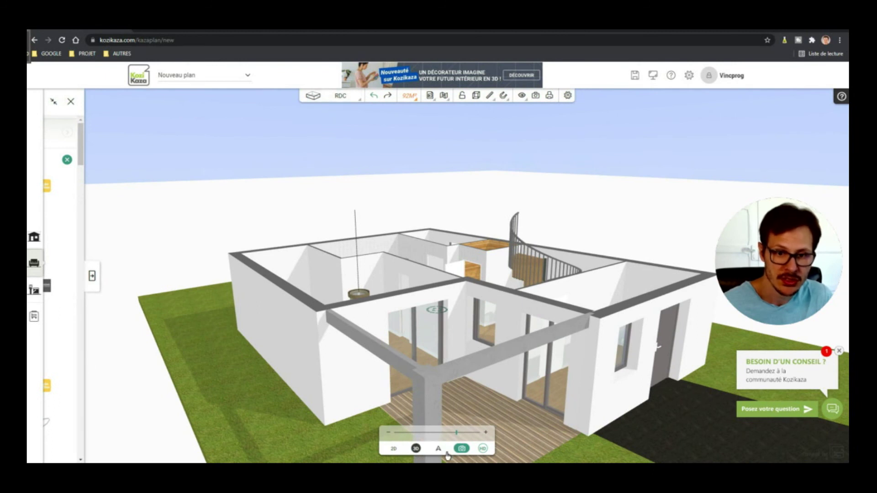
- Display the first floor (1er étage) with transparent walls and examine its rooms and doors
click(346, 104)
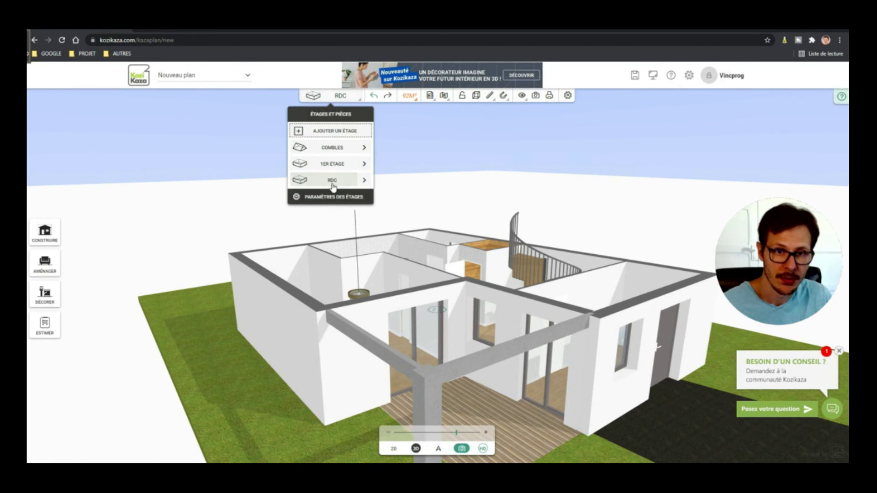
click(333, 165)
click(364, 373)
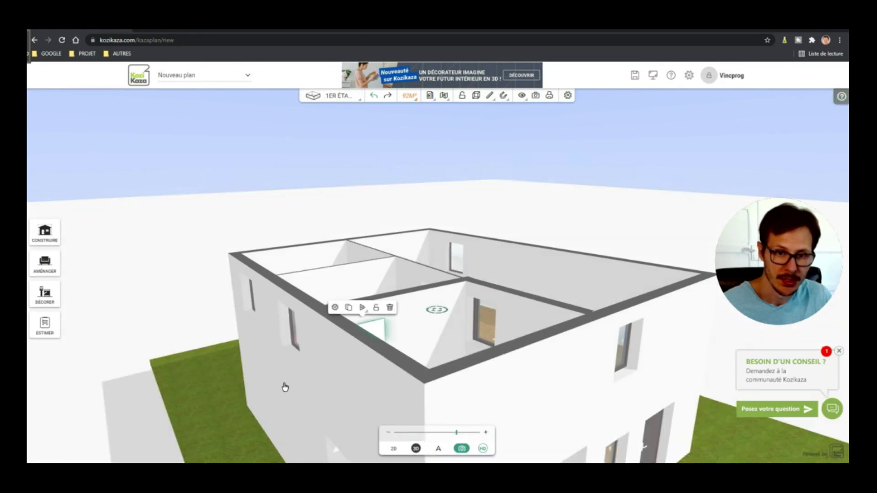
click(482, 102)
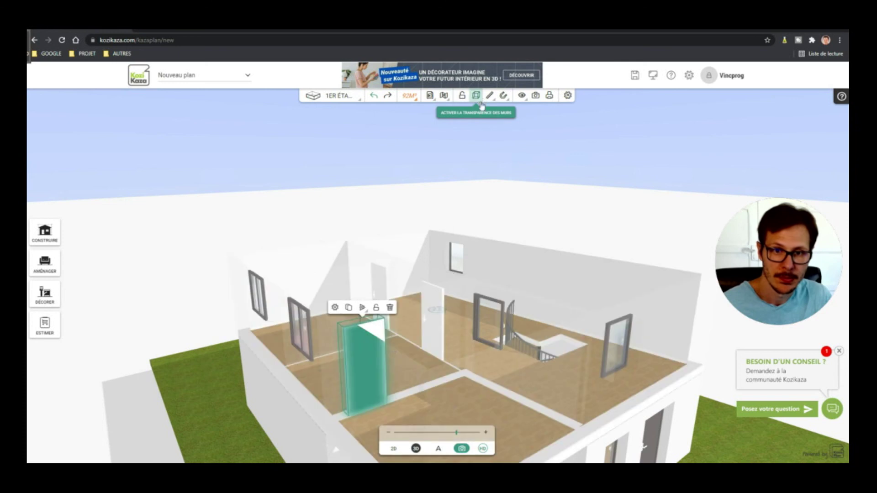
click(424, 157)
drag(425, 198, 503, 297)
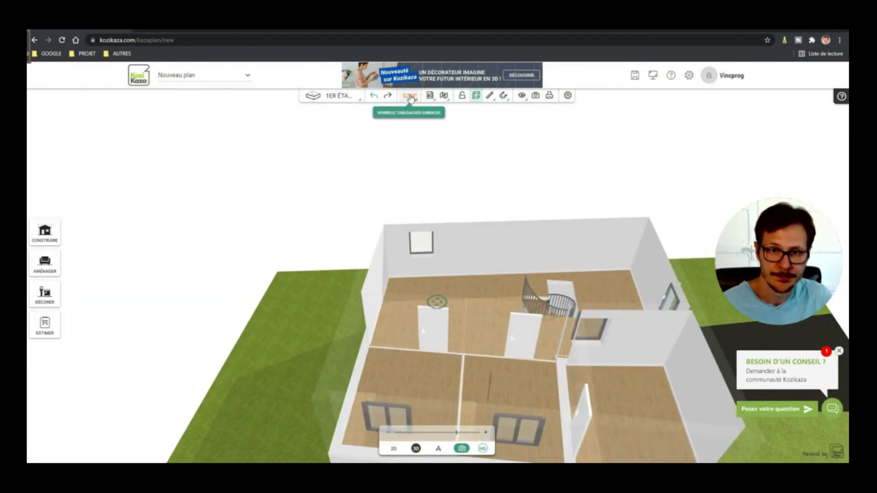
- Return to the ground floor (RDC) and examine its furnished rooms, staircase, shower and lamps through the transparent walls
click(349, 97)
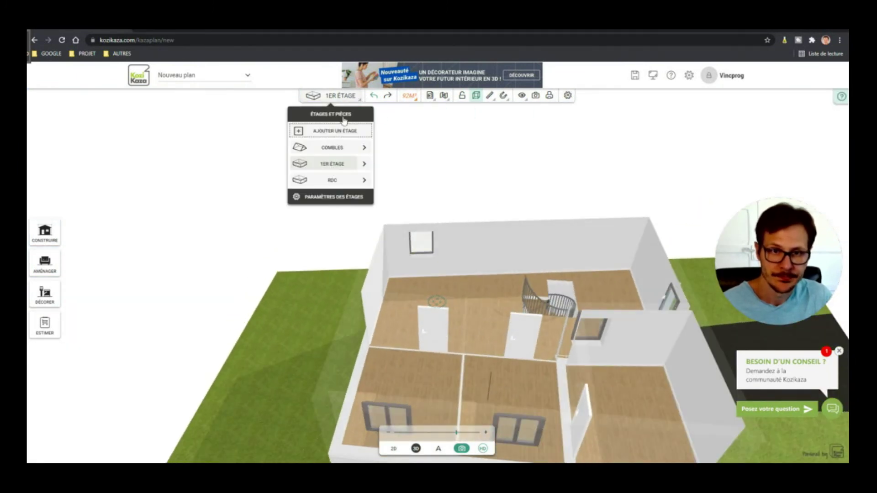
click(333, 180)
drag(542, 377, 534, 257)
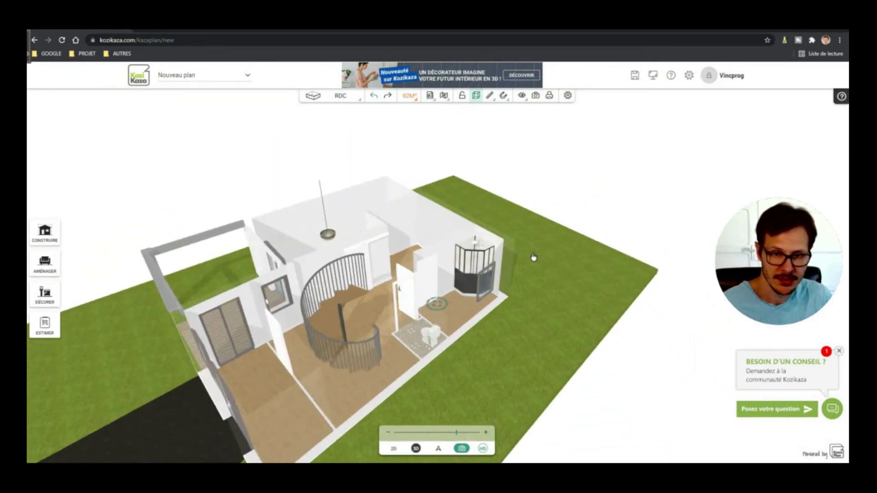
scroll(401, 299, up, 2)
drag(393, 306, 727, 174)
scroll(542, 291, up, 1)
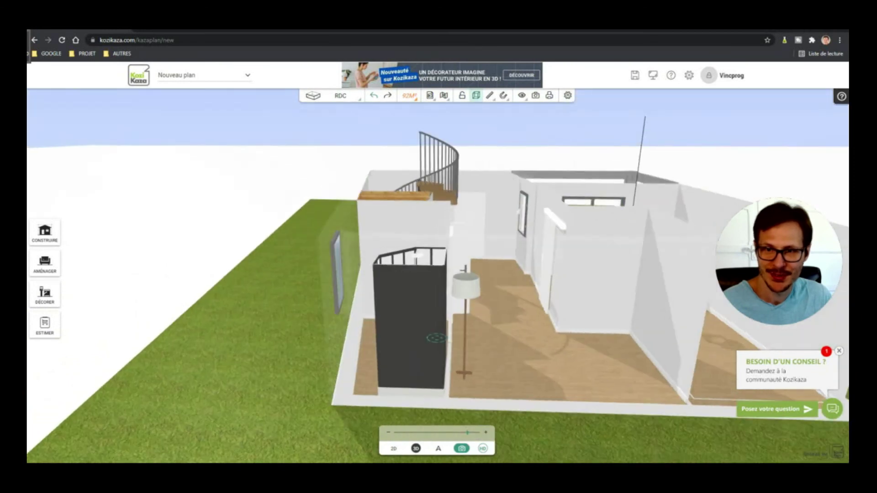
scroll(460, 351, down, 5)
drag(361, 326, 575, 349)
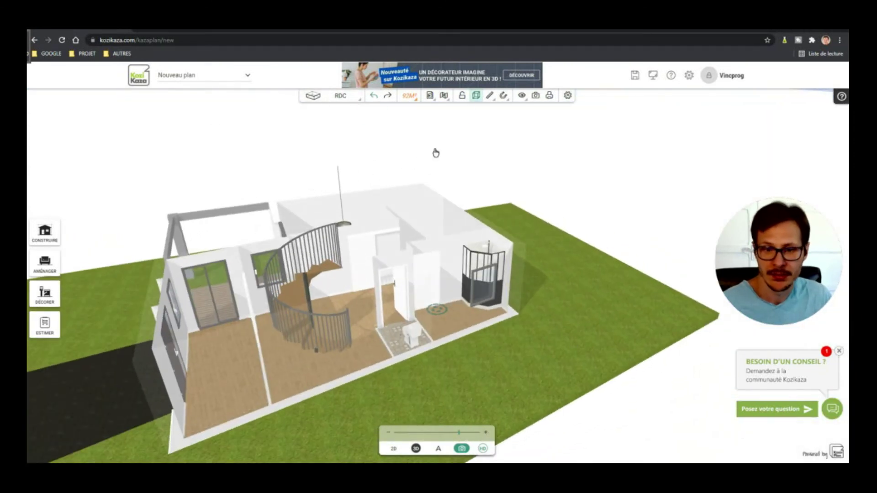
- Display the attic level (Combles), turn off wall transparency, and view the whole house from outside
click(347, 97)
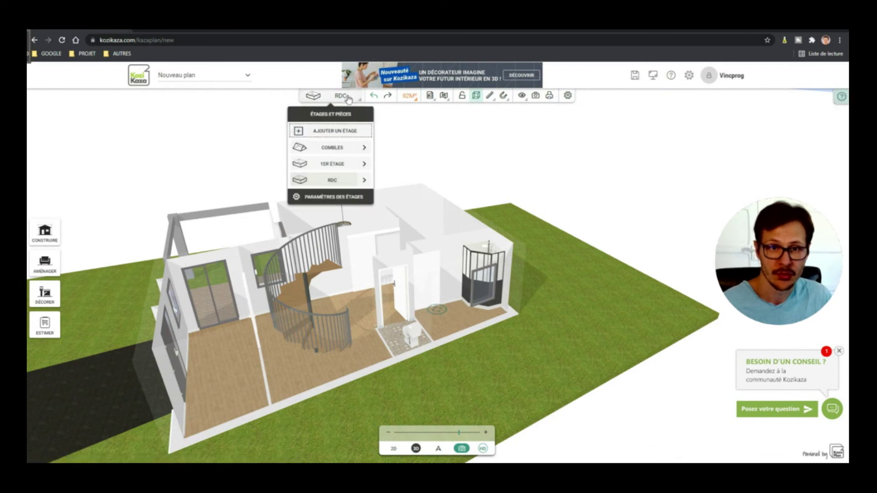
click(340, 149)
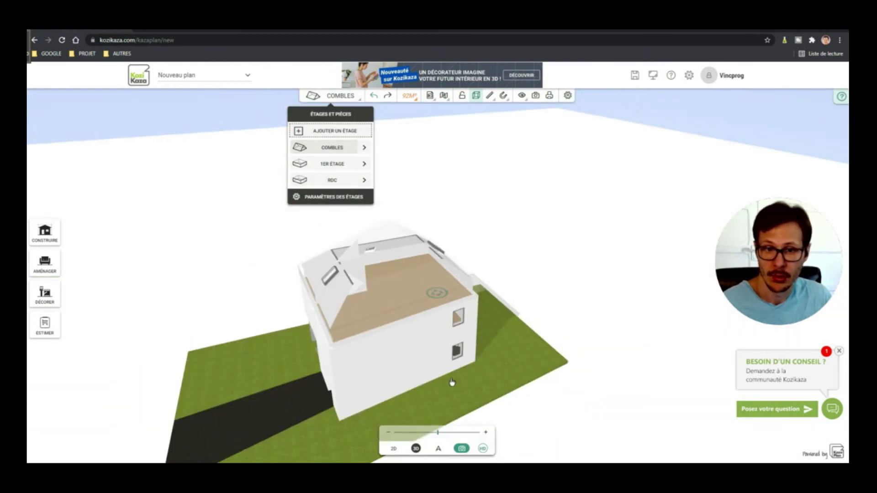
click(476, 97)
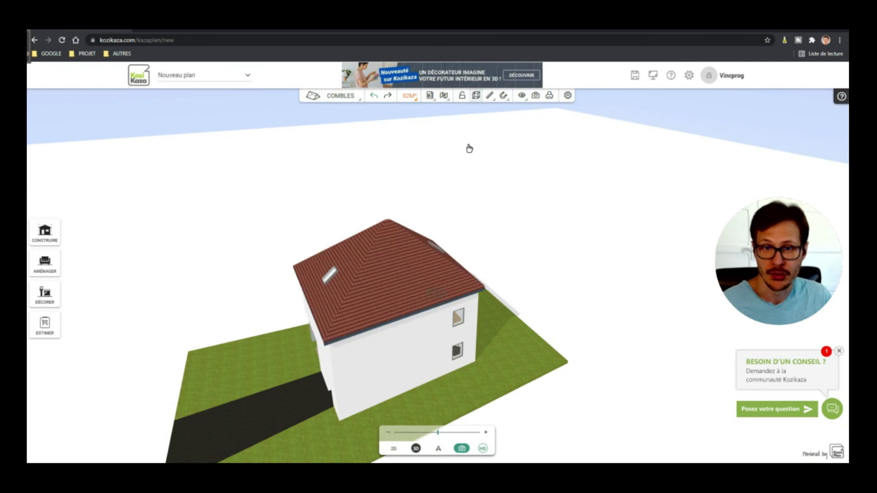
drag(422, 367, 673, 265)
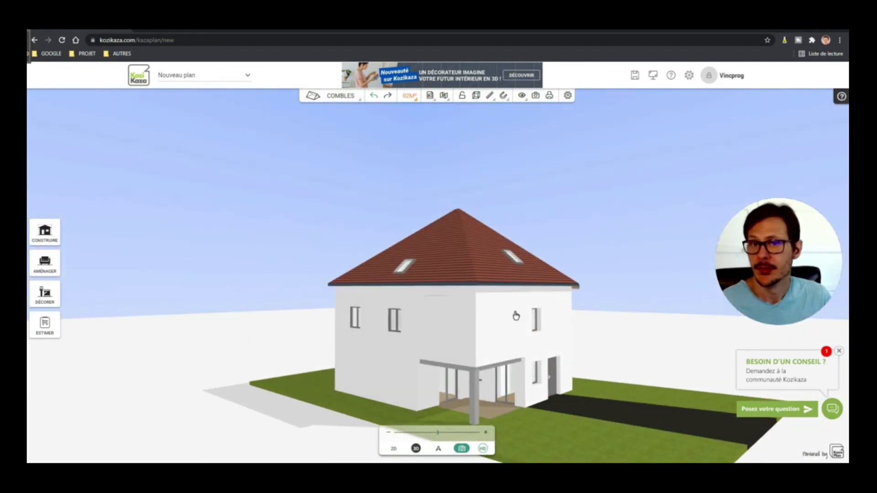
drag(467, 328, 452, 382)
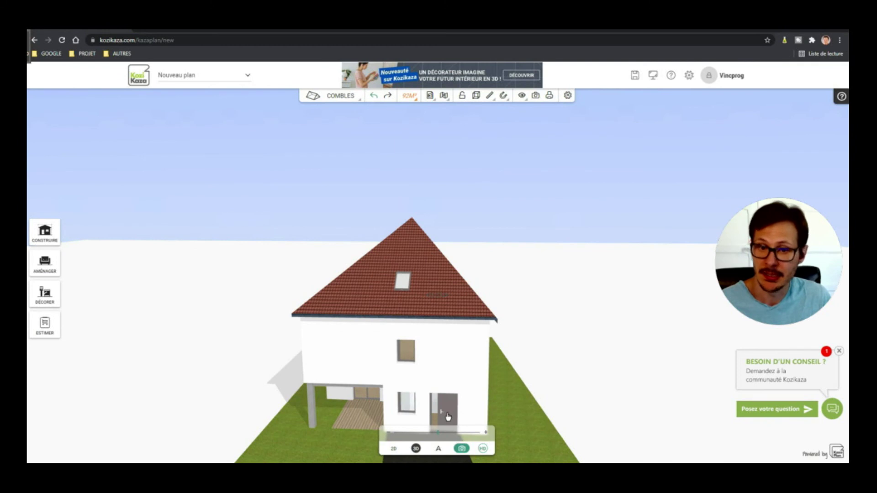
- Examine the finished house's entrance facade, roof skylights and covered terrace corner from close up and farther away
scroll(448, 397, down, 3)
scroll(466, 337, up, 5)
scroll(411, 256, down, 3)
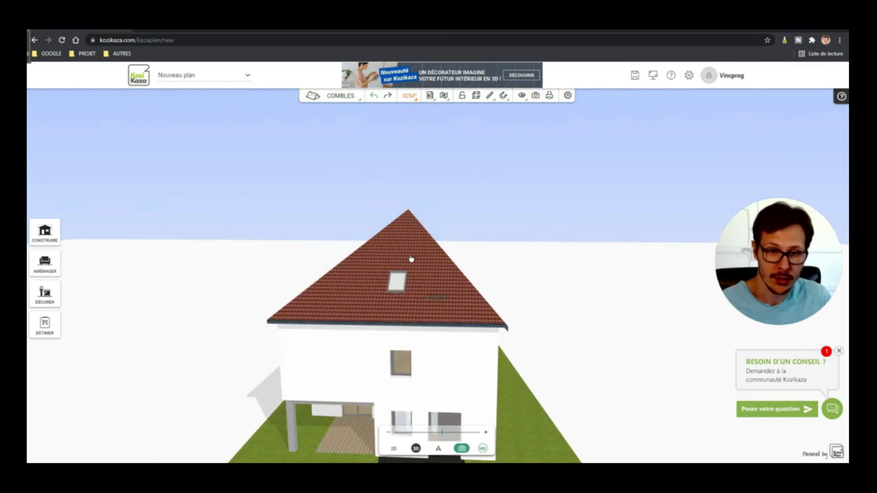
scroll(394, 297, up, 4)
scroll(427, 260, down, 4)
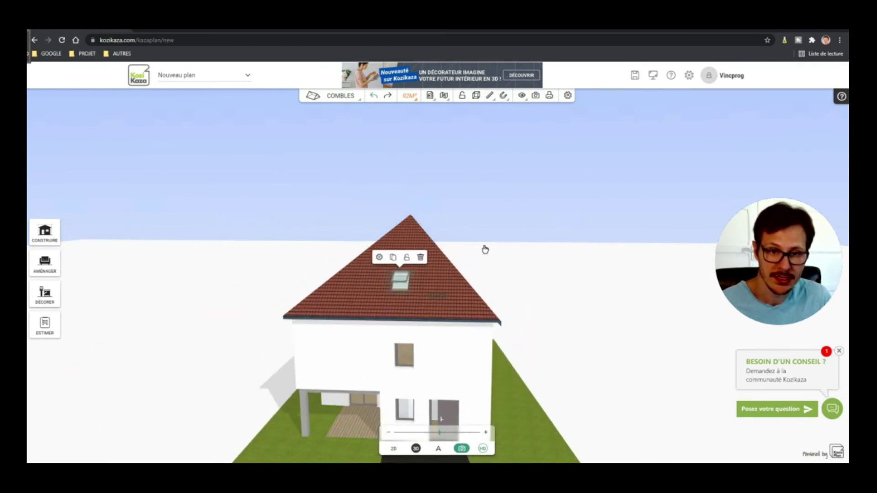
scroll(428, 390, up, 2)
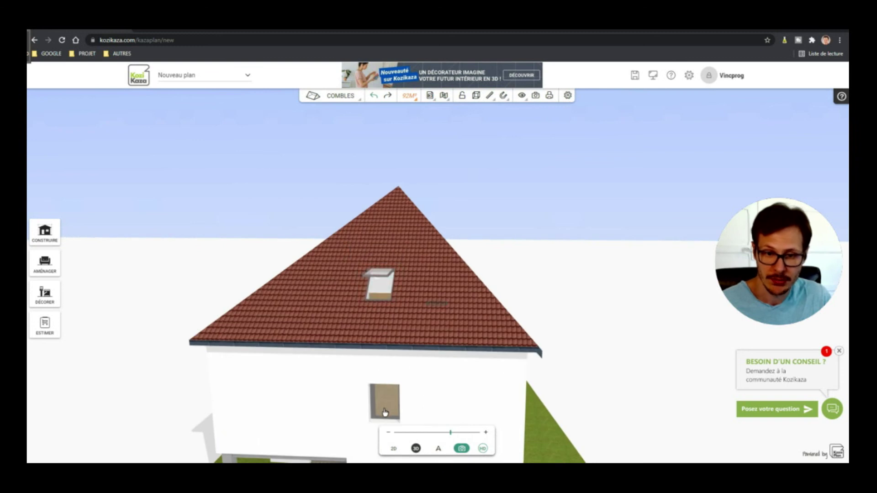
scroll(410, 393, down, 4)
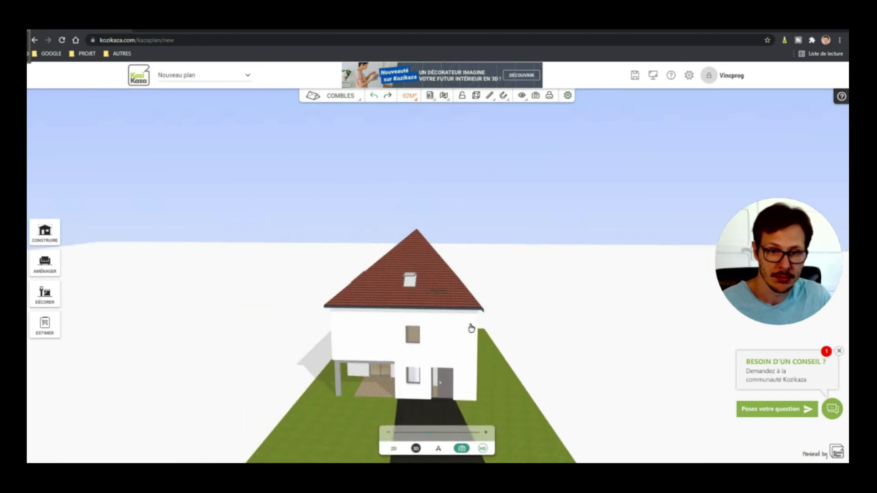
drag(349, 354, 470, 268)
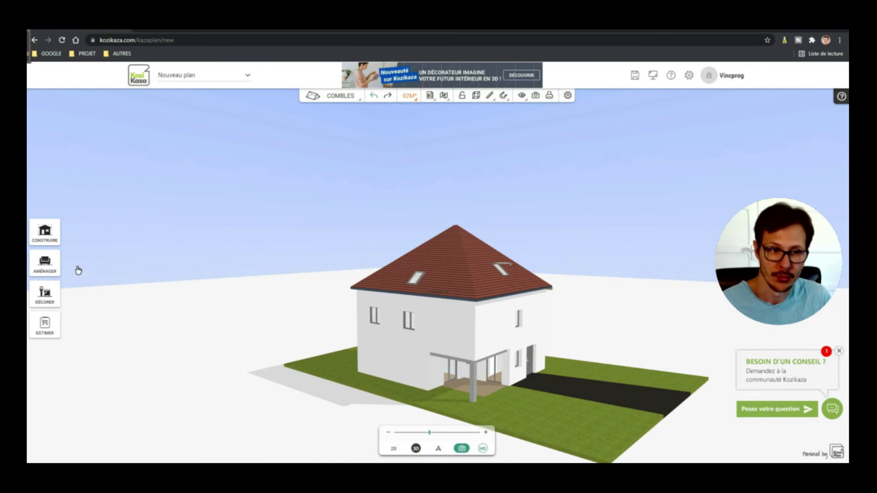
drag(620, 311, 516, 343)
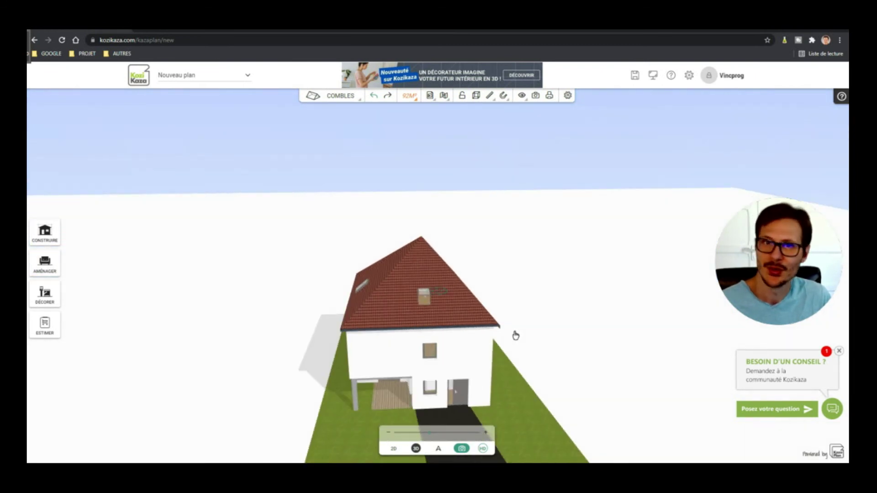